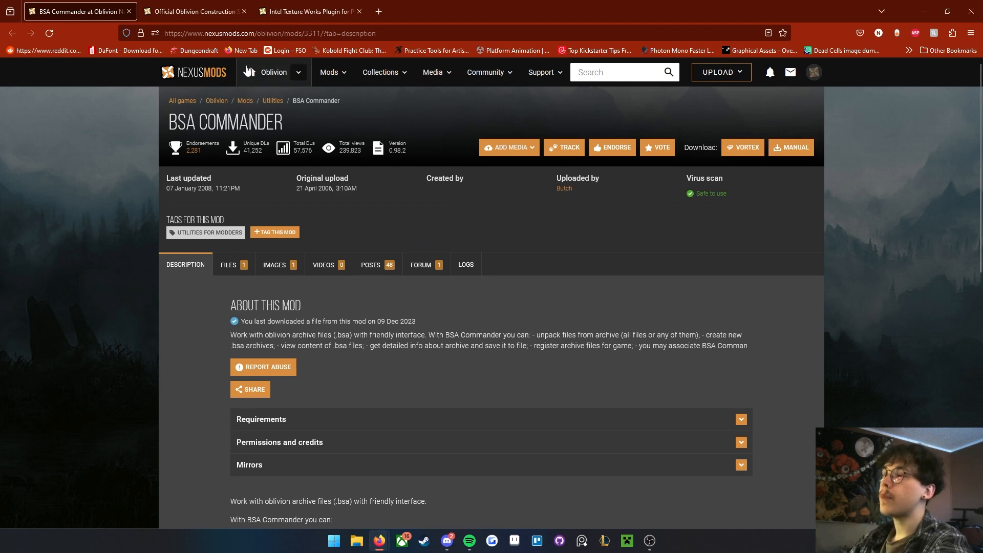
- Review the BSA Commander mod page on Nexus Mods, including its description of archive features
{"action": "left_click_drag", "start_coordinate": [171, 123], "coordinate": [282, 125]}
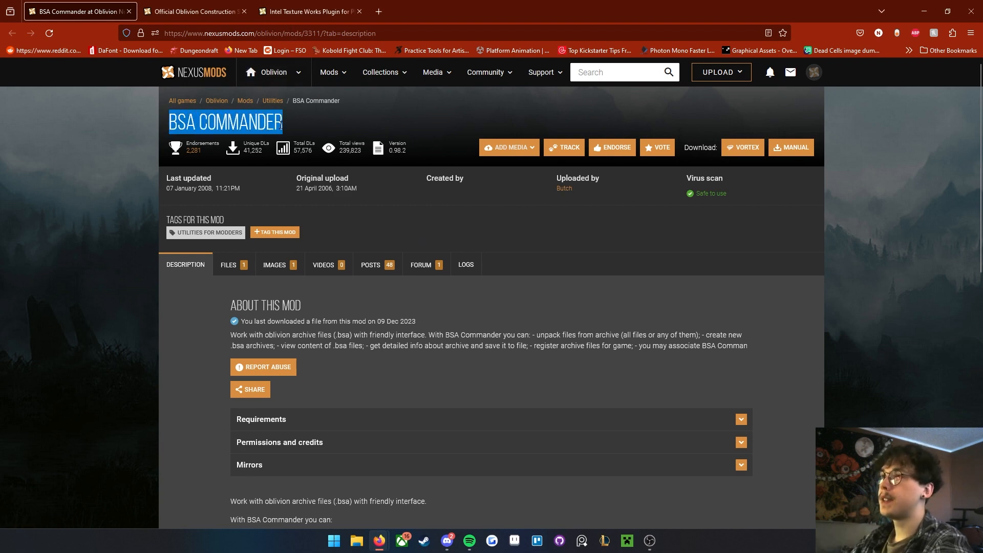
{"action": "left_click", "coordinate": [359, 216]}
{"action": "scroll", "coordinate": [359, 215], "scroll_direction": "down", "scroll_amount": 3}
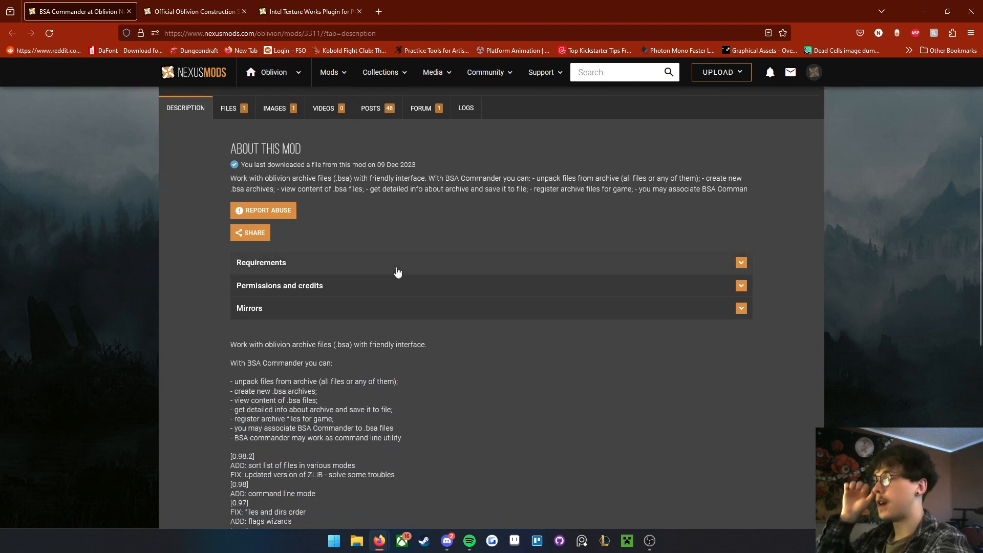
{"action": "left_click", "coordinate": [924, 11]}
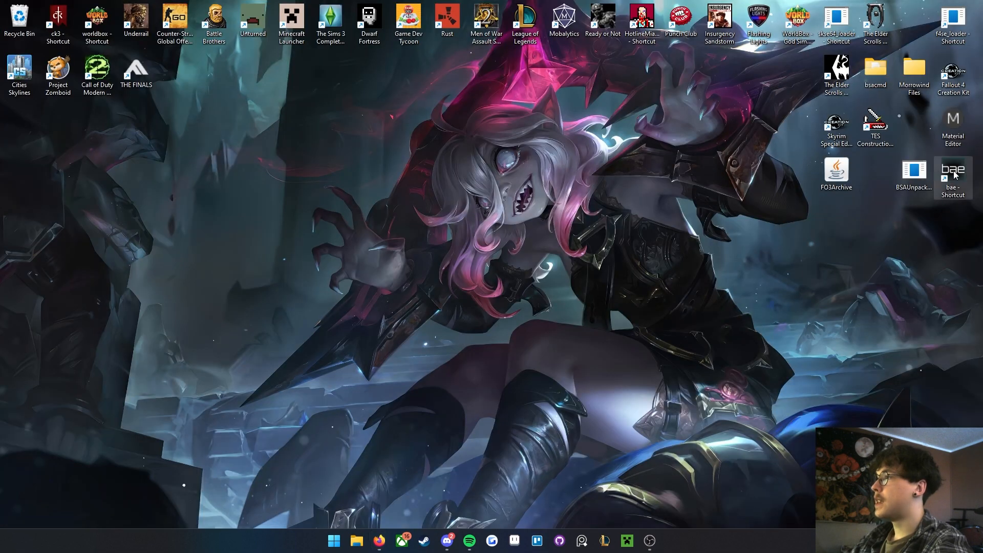
{"action": "left_click", "coordinate": [836, 173]}
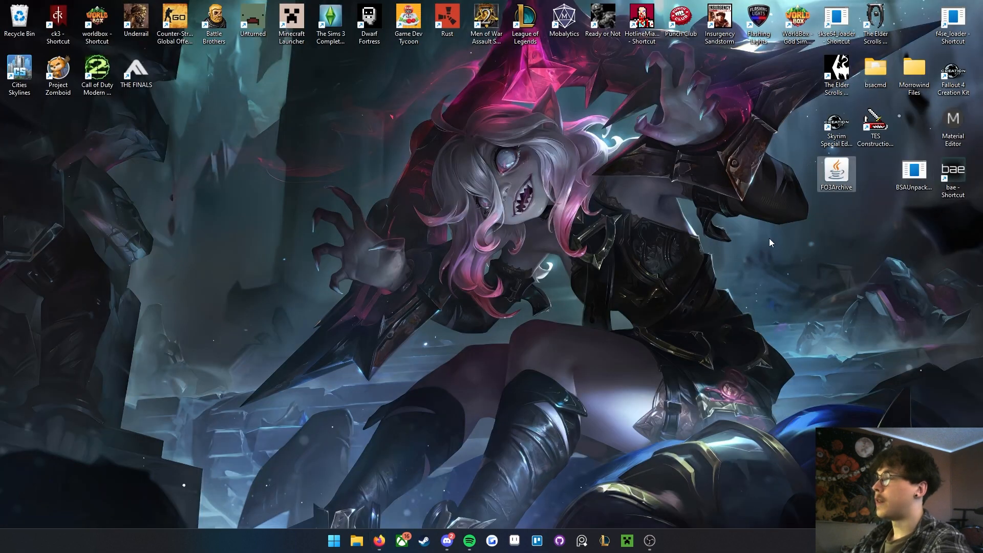
{"action": "left_click", "coordinate": [379, 542]}
{"action": "left_click", "coordinate": [357, 514]}
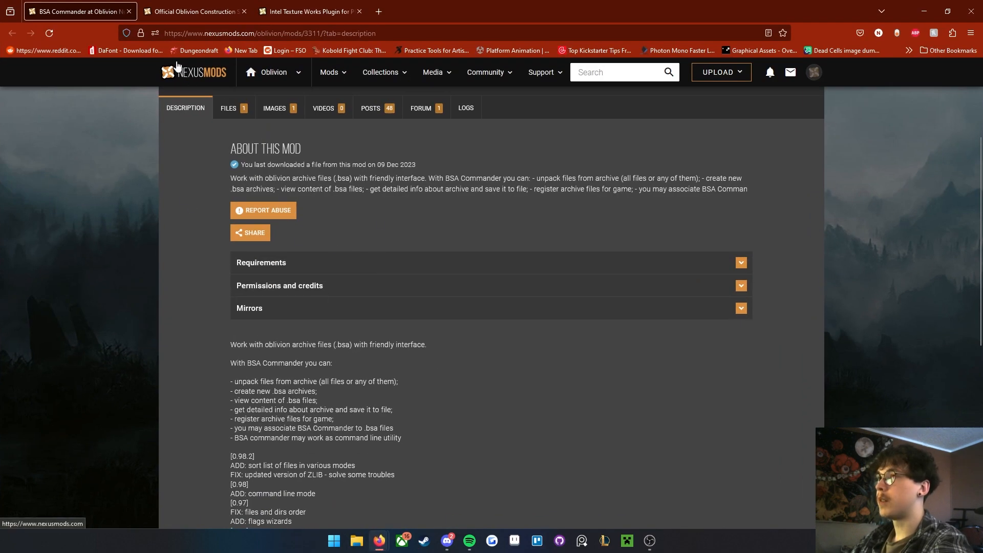
- Examine the Official Oblivion Construction Set mod page, including its description and requirements
{"action": "left_click", "coordinate": [169, 10]}
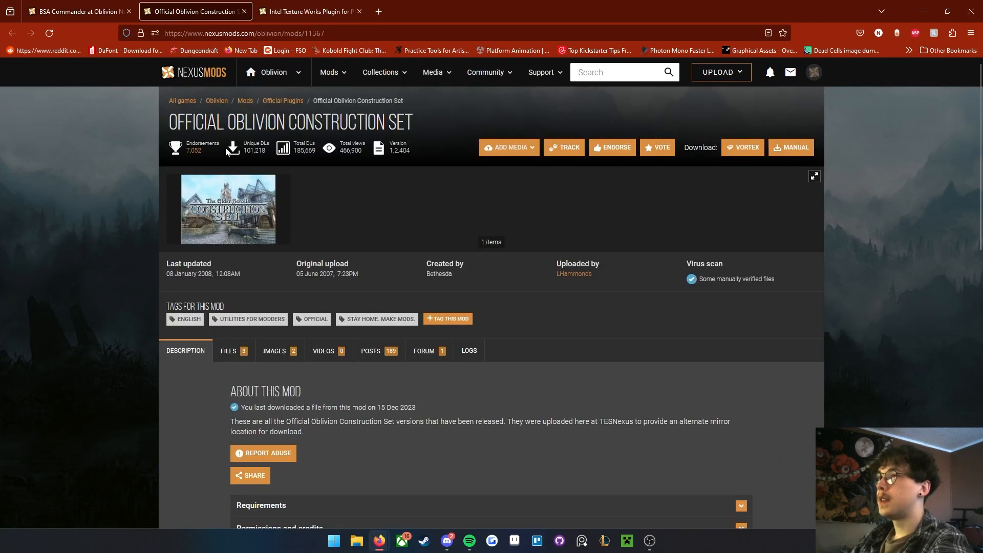
{"action": "scroll", "coordinate": [246, 138], "scroll_direction": "down", "scroll_amount": 1}
{"action": "scroll", "coordinate": [241, 122], "scroll_direction": "up", "scroll_amount": 1}
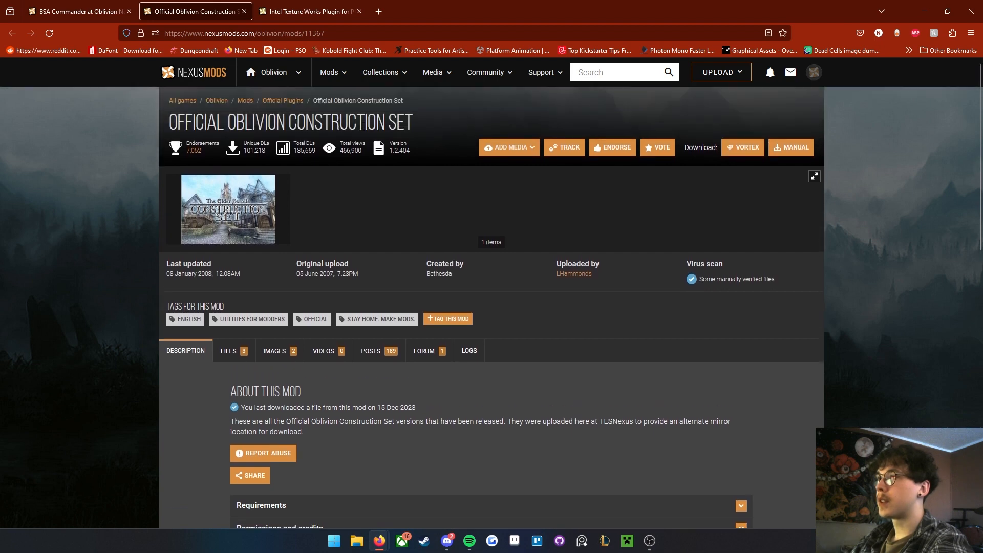
{"action": "scroll", "coordinate": [229, 74], "scroll_direction": "down", "scroll_amount": 5}
{"action": "scroll", "coordinate": [230, 75], "scroll_direction": "up", "scroll_amount": 5}
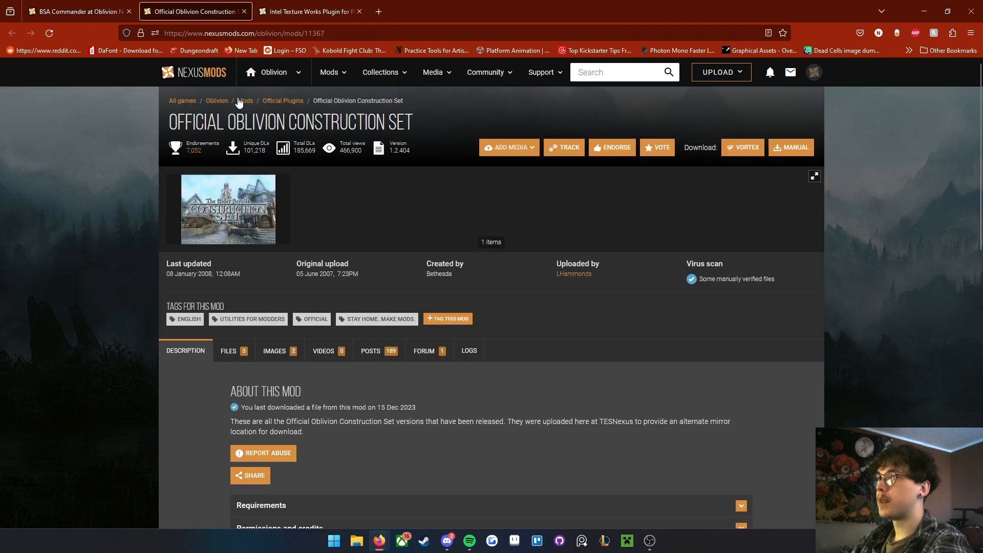
{"action": "scroll", "coordinate": [312, 234], "scroll_direction": "down", "scroll_amount": 4}
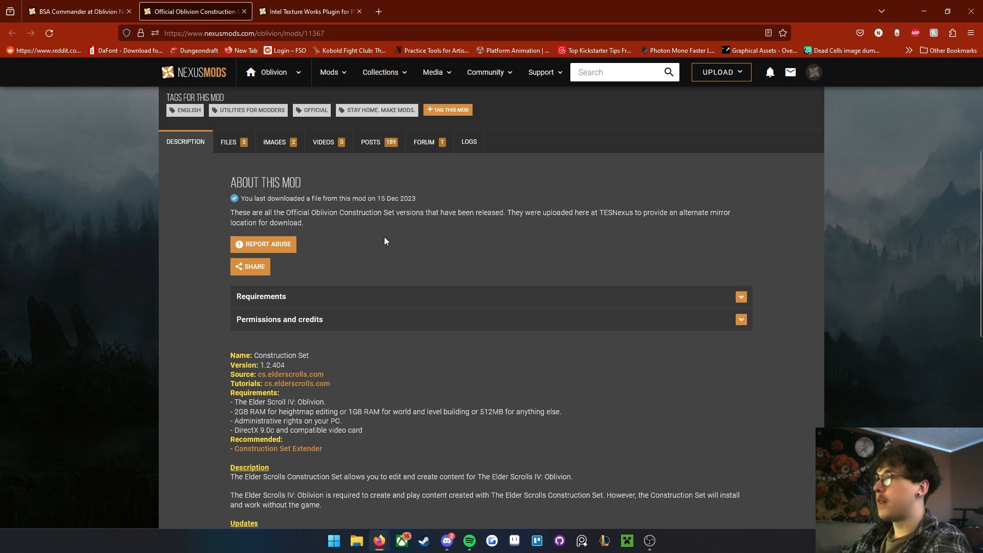
{"action": "scroll", "coordinate": [288, 171], "scroll_direction": "up", "scroll_amount": 2}
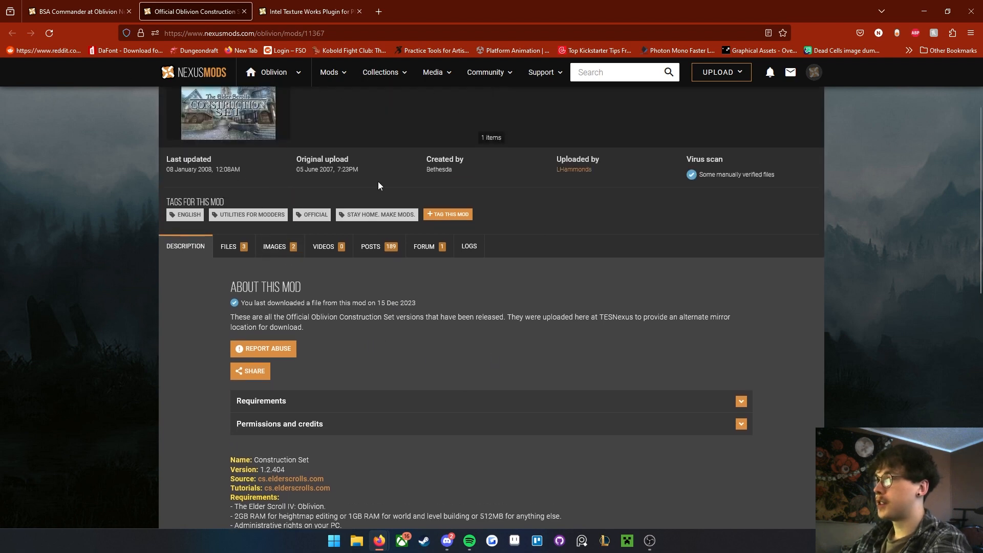
{"action": "scroll", "coordinate": [379, 184], "scroll_direction": "up", "scroll_amount": 2}
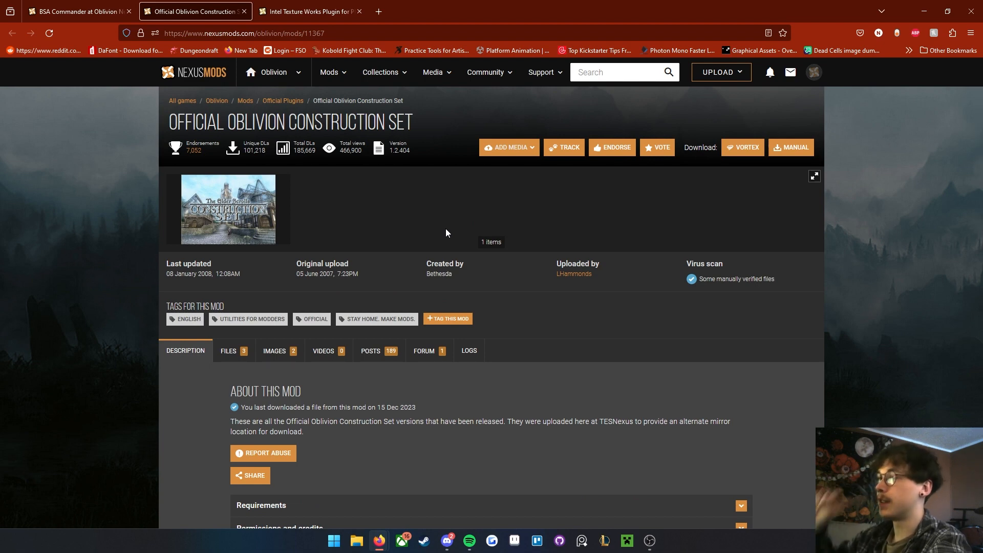
- Examine the mod page of the Intel Texture Works Plugin for Photoshop - SNORM Support
{"action": "left_click", "coordinate": [307, 12]}
{"action": "scroll", "coordinate": [433, 248], "scroll_direction": "down", "scroll_amount": 2}
{"action": "scroll", "coordinate": [414, 237], "scroll_direction": "up", "scroll_amount": 2}
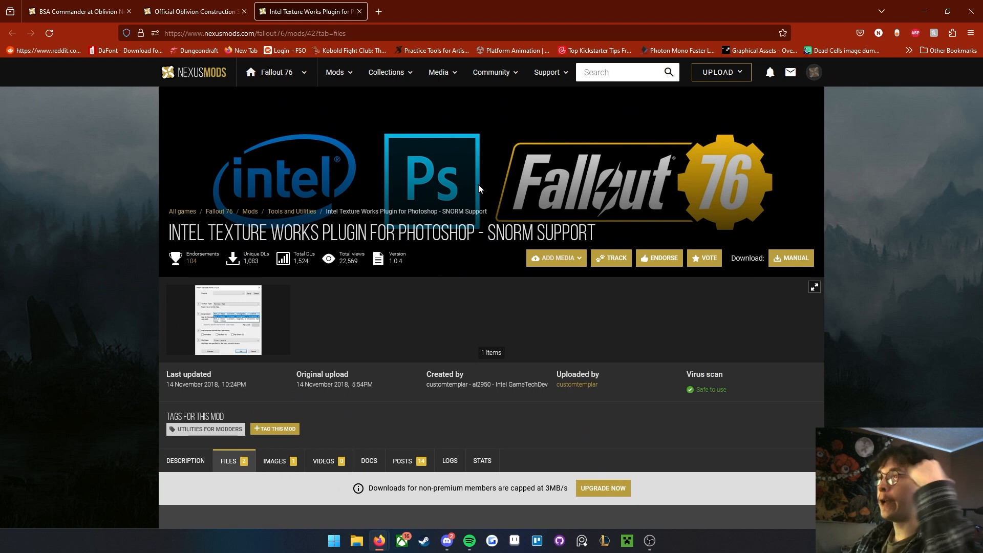
{"action": "scroll", "coordinate": [453, 306], "scroll_direction": "down", "scroll_amount": 3}
{"action": "scroll", "coordinate": [452, 305], "scroll_direction": "up", "scroll_amount": 3}
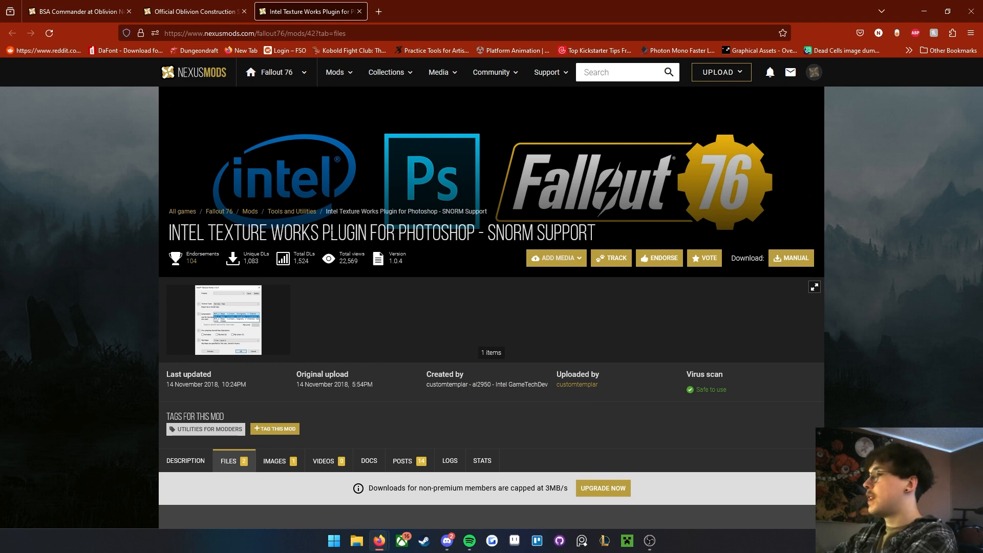
{"action": "scroll", "coordinate": [434, 328], "scroll_direction": "down", "scroll_amount": 5}
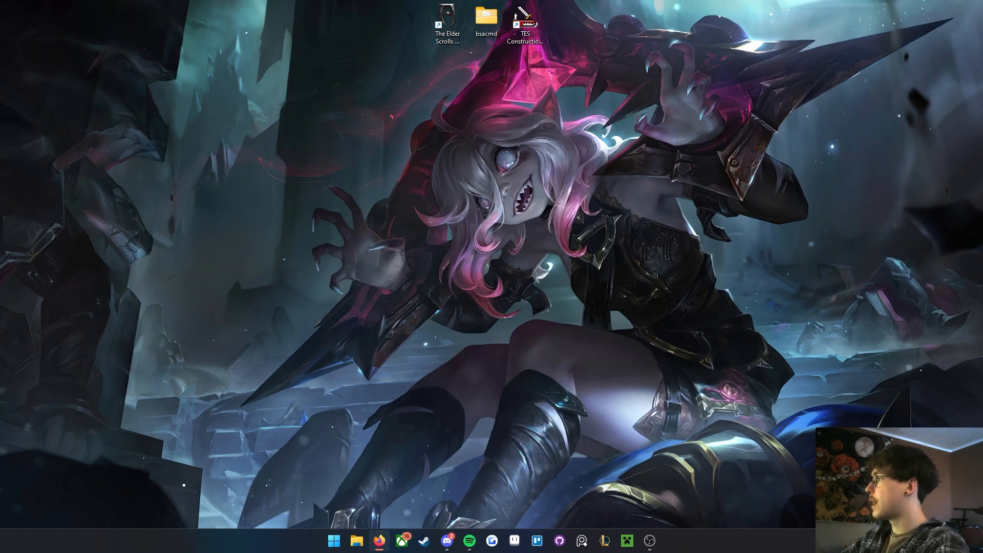
- Locate the manual download among the BSA Commander mod's main files, and close the browser
{"action": "left_click_drag", "start_coordinate": [982, 348], "coordinate": [492, 1]}
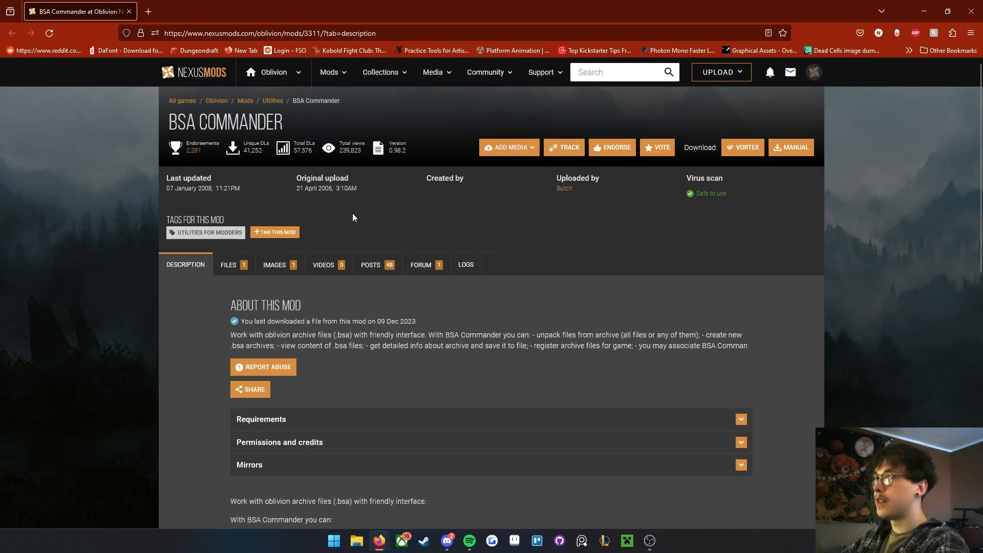
{"action": "scroll", "coordinate": [352, 213], "scroll_direction": "down", "scroll_amount": 2}
{"action": "scroll", "coordinate": [333, 197], "scroll_direction": "up", "scroll_amount": 2}
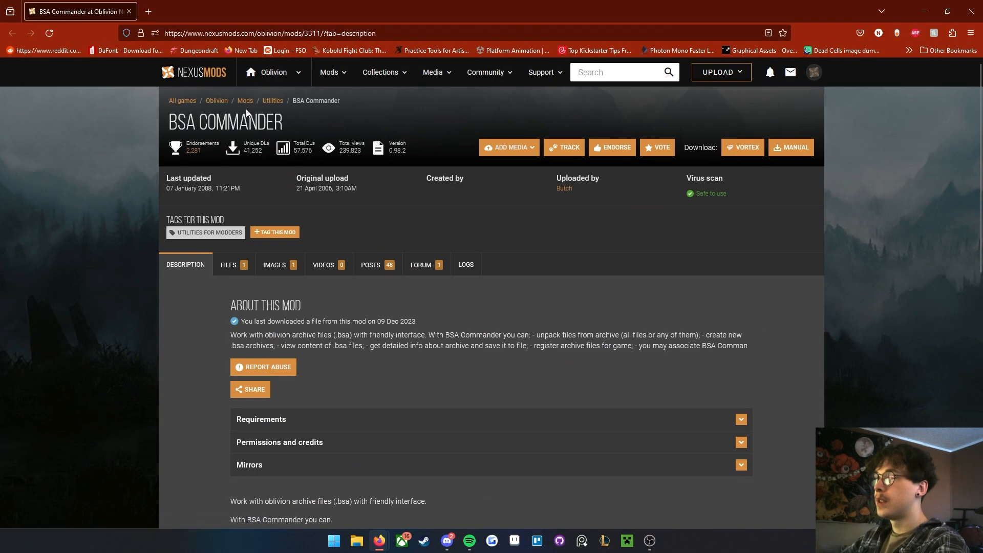
{"action": "scroll", "coordinate": [287, 189], "scroll_direction": "down", "scroll_amount": 1}
{"action": "scroll", "coordinate": [317, 204], "scroll_direction": "up", "scroll_amount": 1}
{"action": "scroll", "coordinate": [317, 215], "scroll_direction": "down", "scroll_amount": 1}
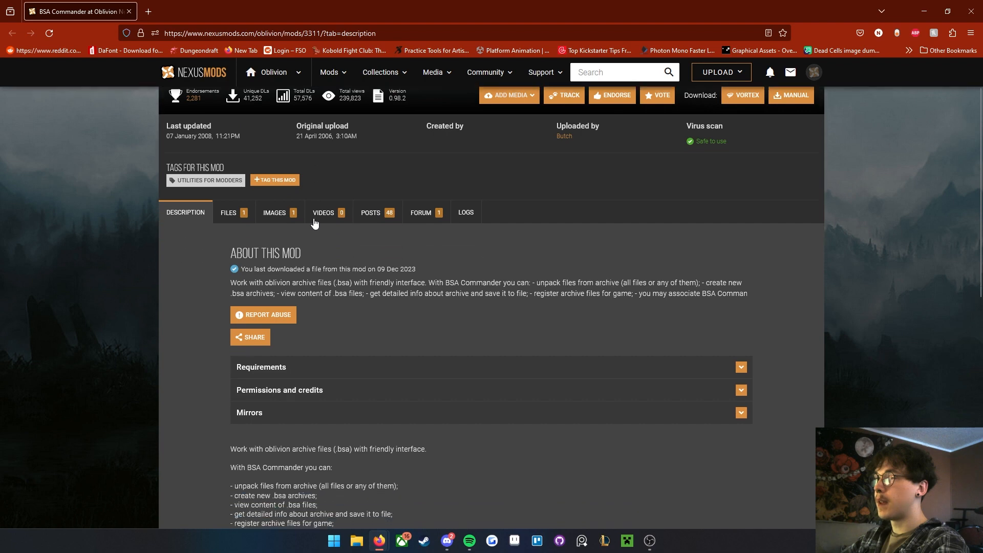
{"action": "left_click", "coordinate": [225, 219]}
{"action": "scroll", "coordinate": [307, 241], "scroll_direction": "down", "scroll_amount": 2}
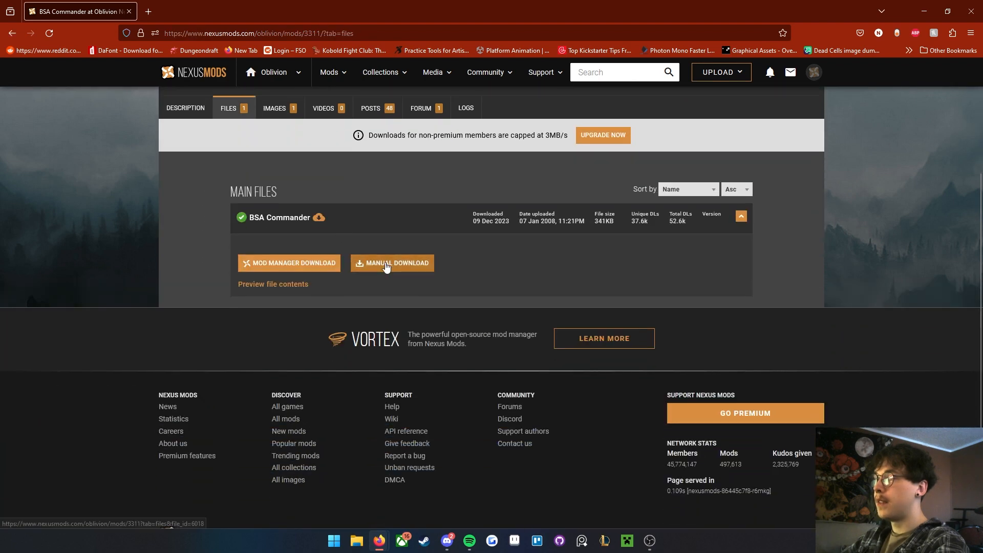
{"action": "left_click", "coordinate": [971, 11]}
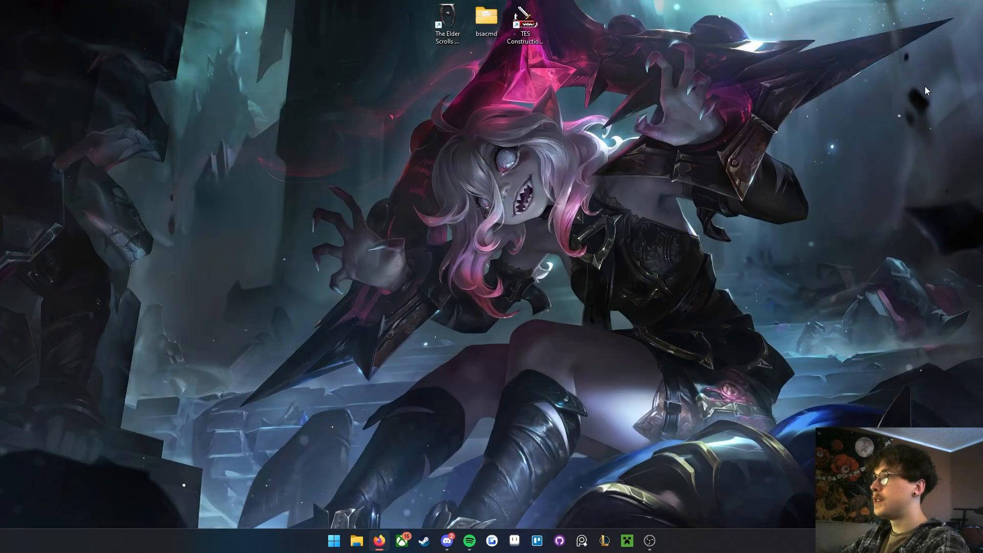
- Open the bsacmd folder on the desktop and launch the bsacmd application
{"action": "double_click", "coordinate": [491, 27]}
{"action": "left_click_drag", "start_coordinate": [434, 78], "coordinate": [521, 67]}
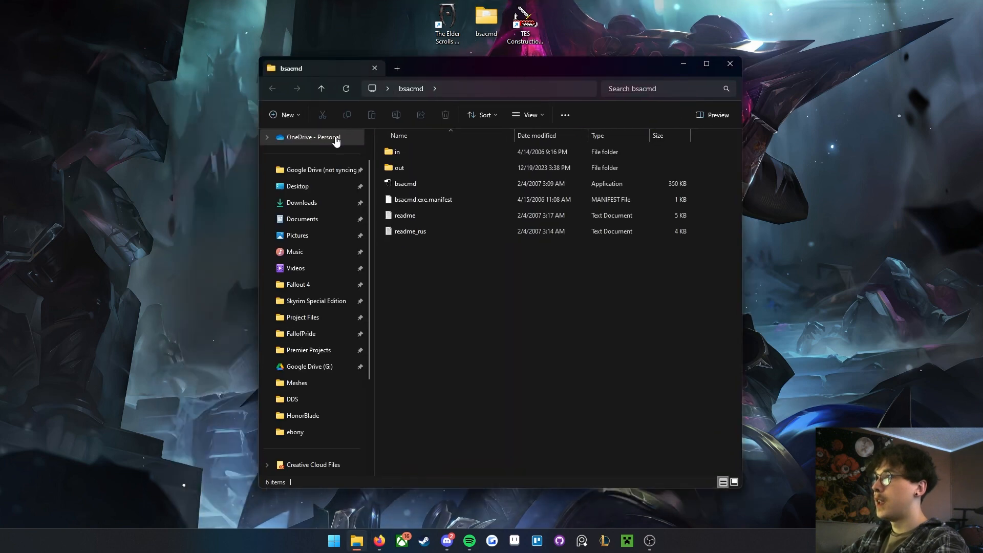
{"action": "double_click", "coordinate": [422, 184]}
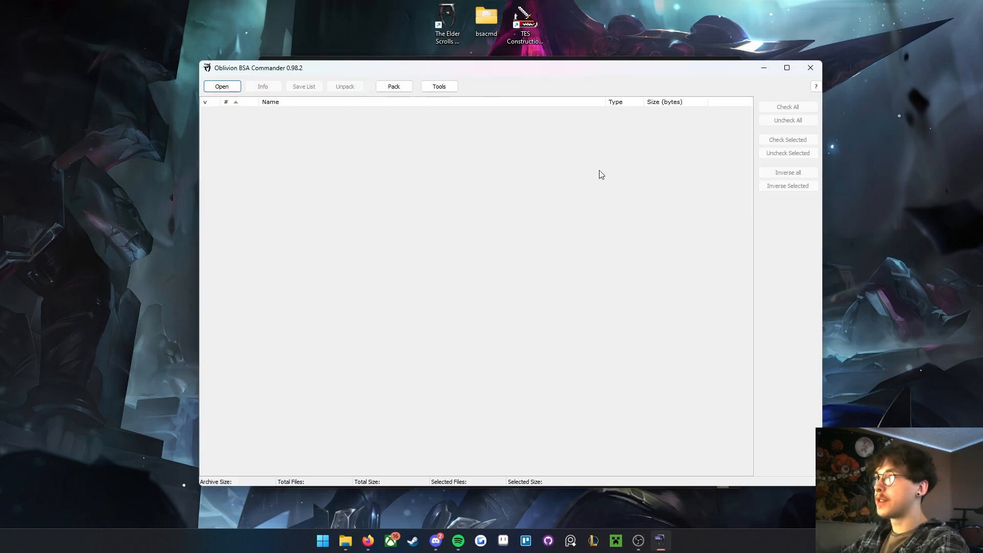
- Open the Oblivion - Meshes.bsa archive from the game's Data folder
{"action": "left_click", "coordinate": [236, 91]}
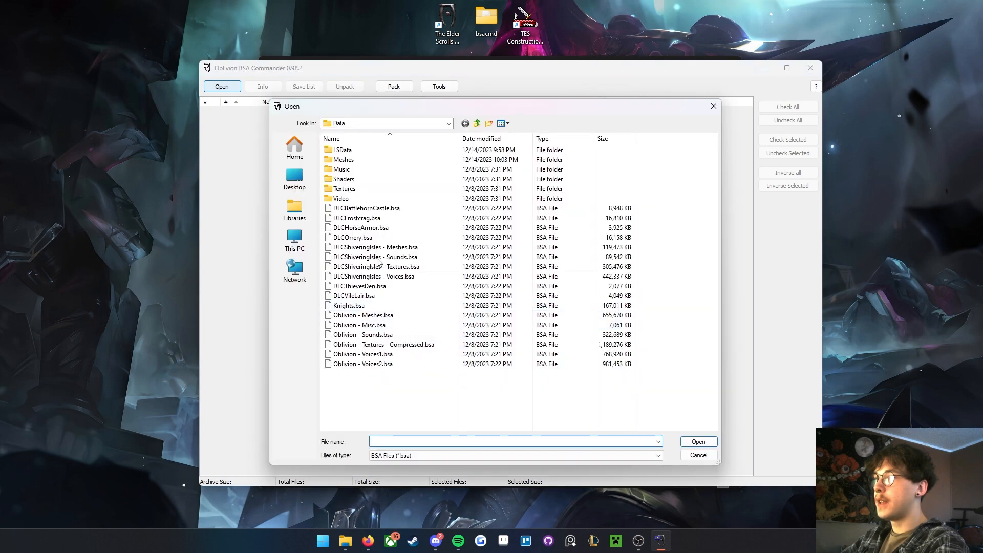
{"action": "left_click", "coordinate": [393, 316]}
{"action": "left_click", "coordinate": [392, 345]}
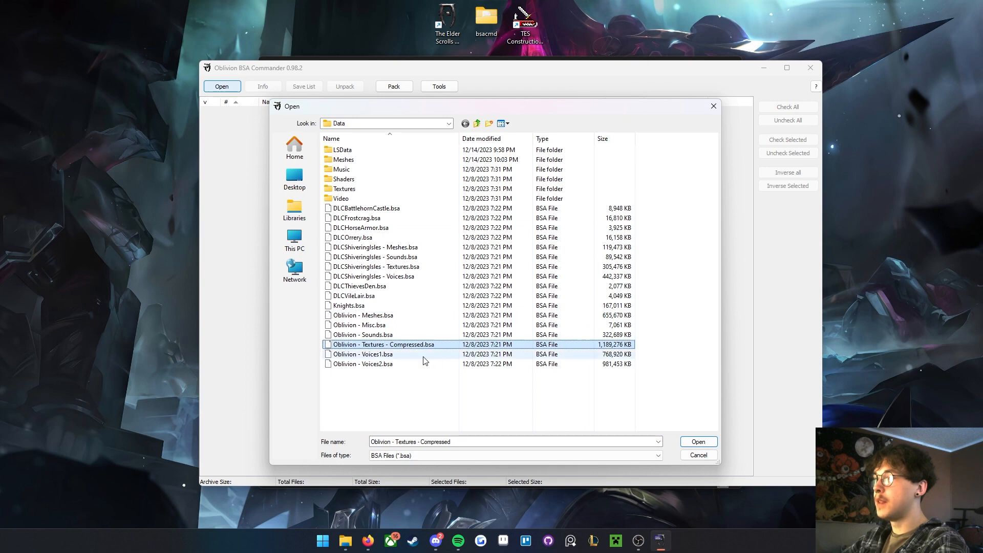
{"action": "left_click", "coordinate": [573, 315]}
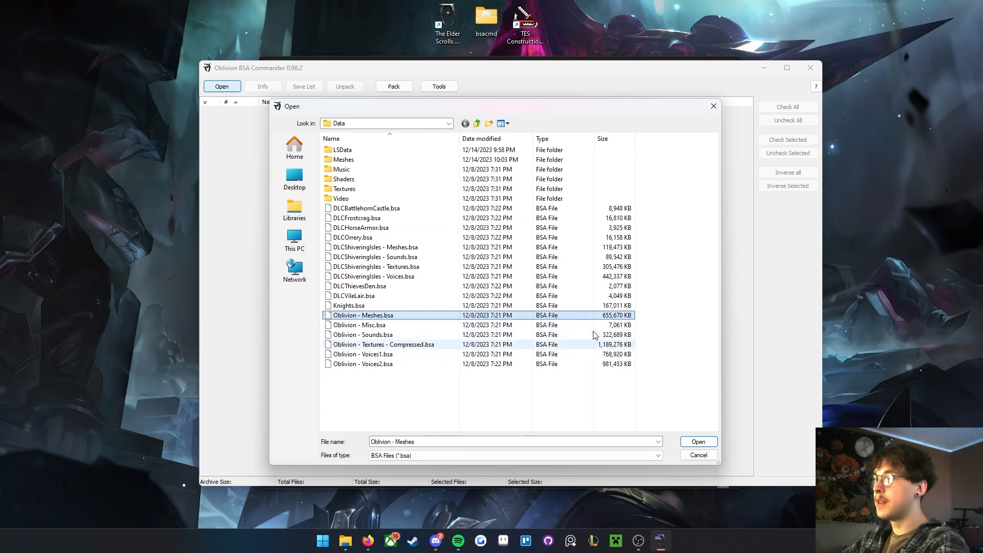
{"action": "left_click", "coordinate": [699, 442]}
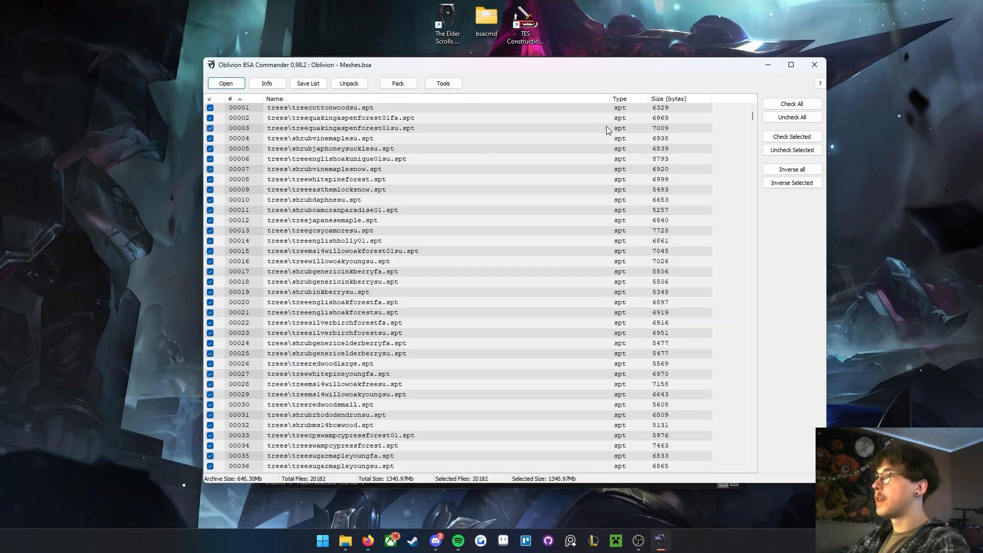
- Uncheck all files in the archive and sort the file list by name
{"action": "left_click", "coordinate": [796, 120]}
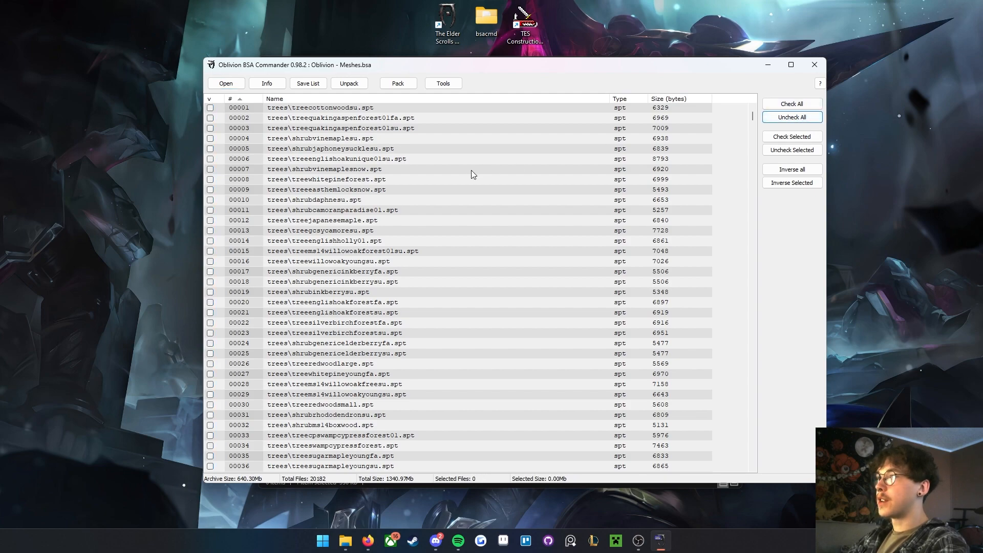
{"action": "mouse_move", "coordinate": [753, 117]}
{"action": "left_mouse_down"}
{"action": "mouse_move", "coordinate": [753, 183]}
{"action": "mouse_move", "coordinate": [752, 110]}
{"action": "left_mouse_up"}
{"action": "scroll", "coordinate": [293, 149], "scroll_direction": "down", "scroll_amount": 20}
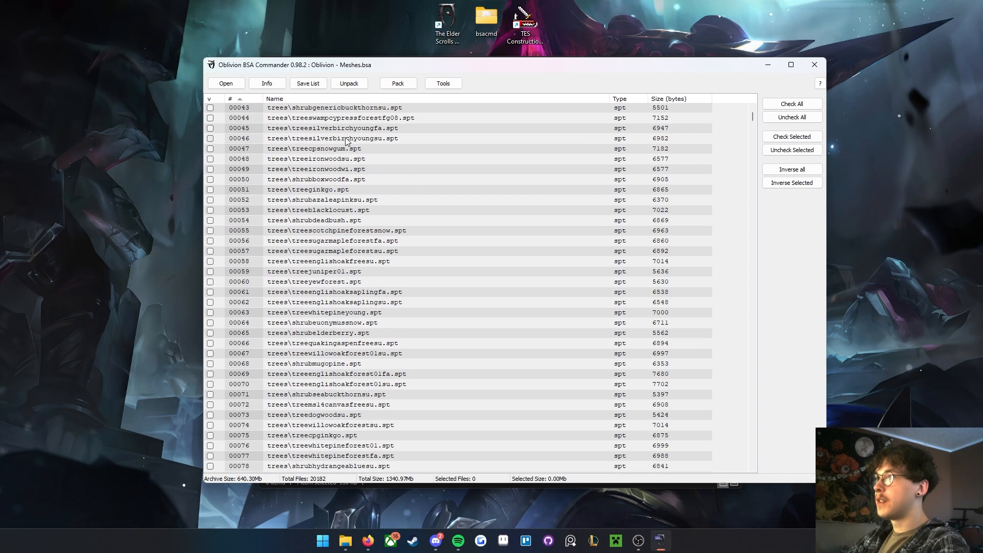
{"action": "scroll", "coordinate": [342, 131], "scroll_direction": "down", "scroll_amount": 3}
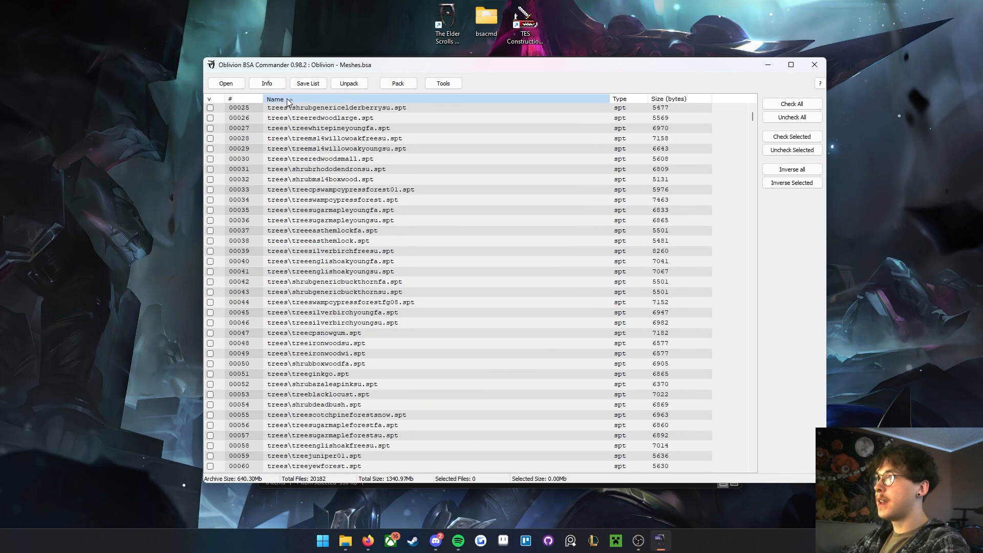
{"action": "left_click", "coordinate": [286, 100]}
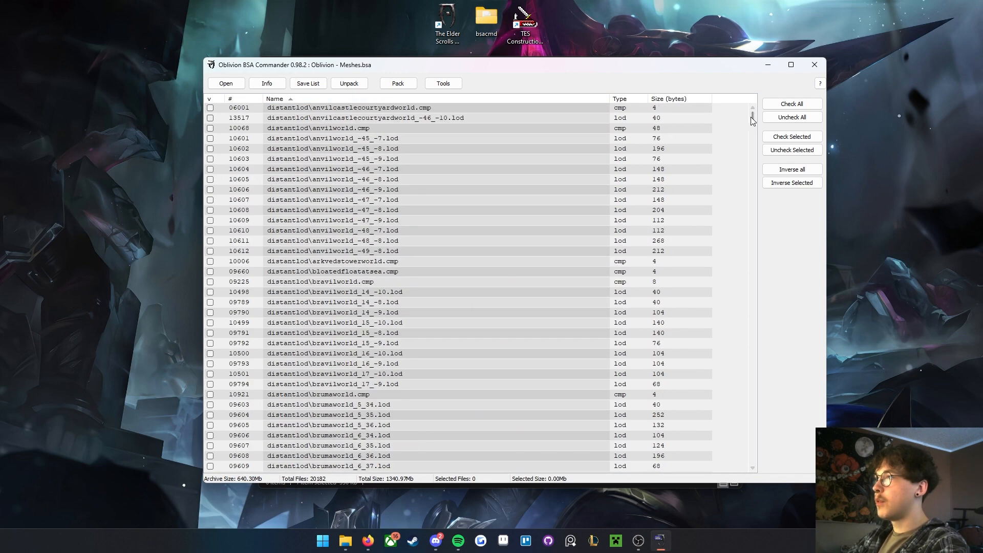
- Find the ebony weapon meshes in the file list and check meshes\weapons\ebony\longsword.nif
{"action": "left_click_drag", "start_coordinate": [752, 115], "coordinate": [742, 459]}
{"action": "scroll", "coordinate": [488, 274], "scroll_direction": "down", "scroll_amount": 12}
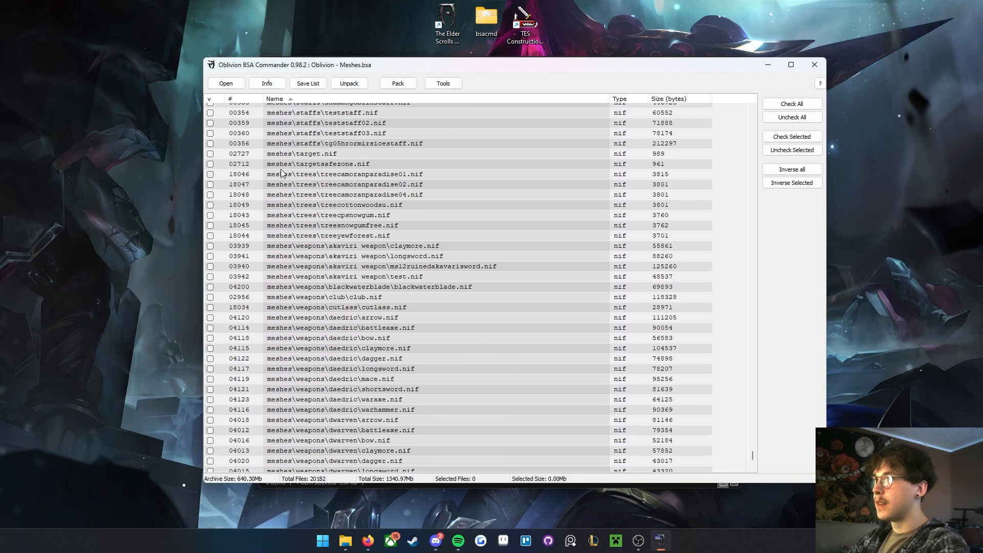
{"action": "scroll", "coordinate": [292, 184], "scroll_direction": "down", "scroll_amount": 6}
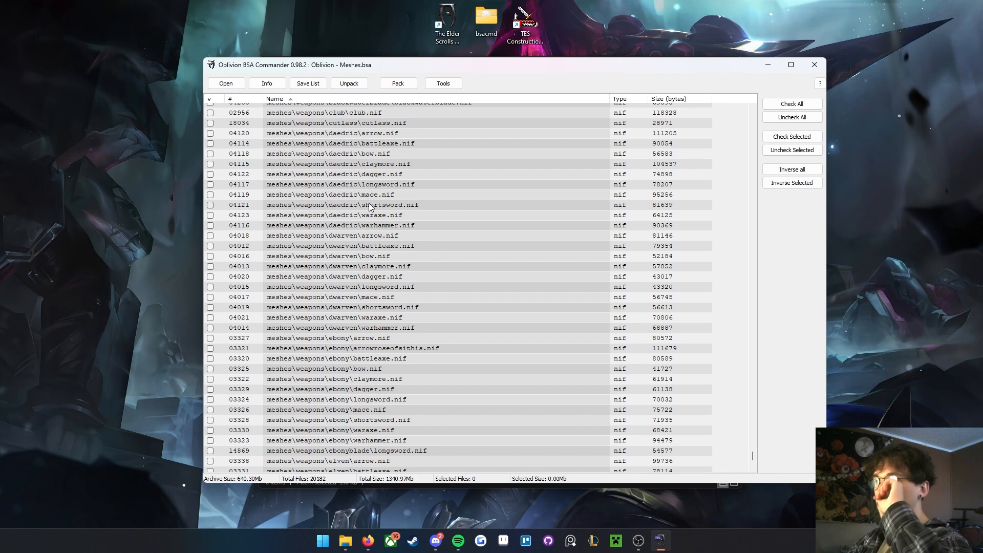
{"action": "scroll", "coordinate": [335, 369], "scroll_direction": "down", "scroll_amount": 1}
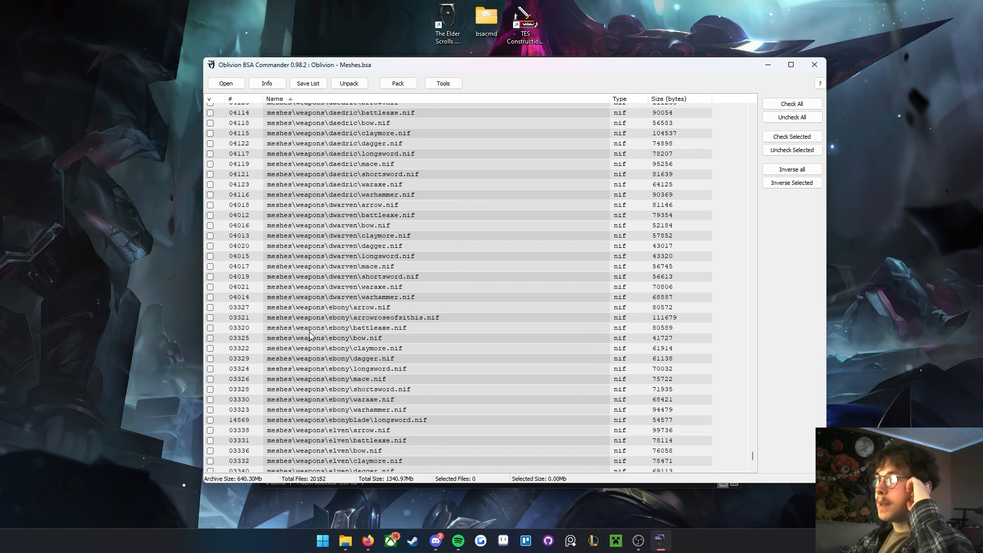
{"action": "scroll", "coordinate": [310, 332], "scroll_direction": "down", "scroll_amount": 2}
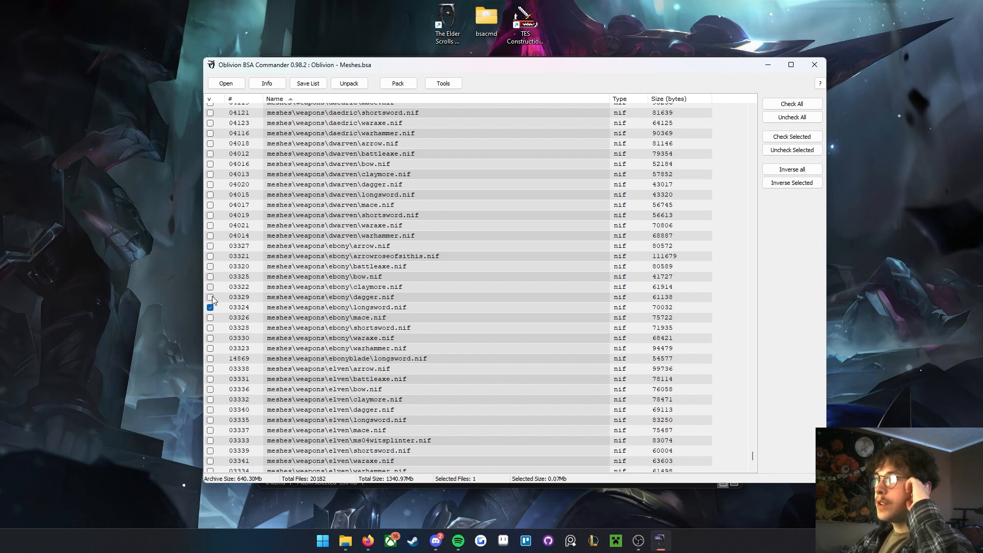
- Try to check the whole range of files from daedric\waraxe.nif through ebony\dagger.nif at once
{"action": "left_click", "coordinate": [309, 116]}
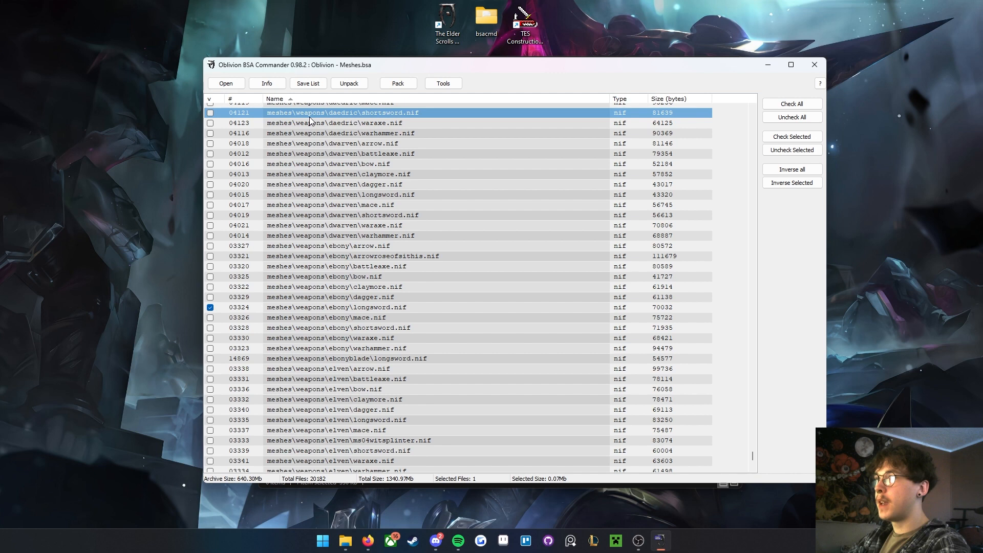
{"action": "left_click", "coordinate": [311, 289], "text": "ctrl"}
{"action": "left_click_drag", "start_coordinate": [315, 279], "coordinate": [315, 271], "text": "ctrl"}
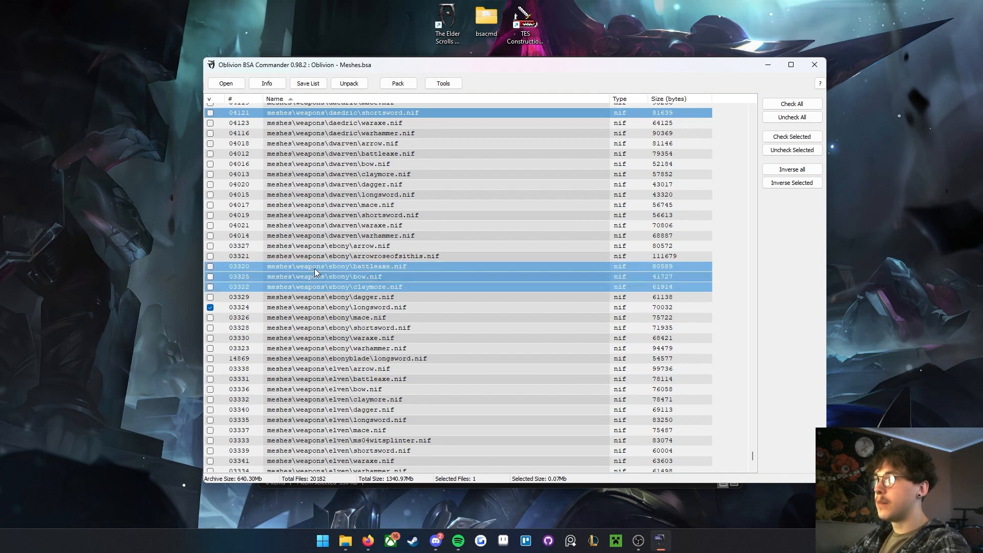
{"action": "left_click", "coordinate": [365, 124]}
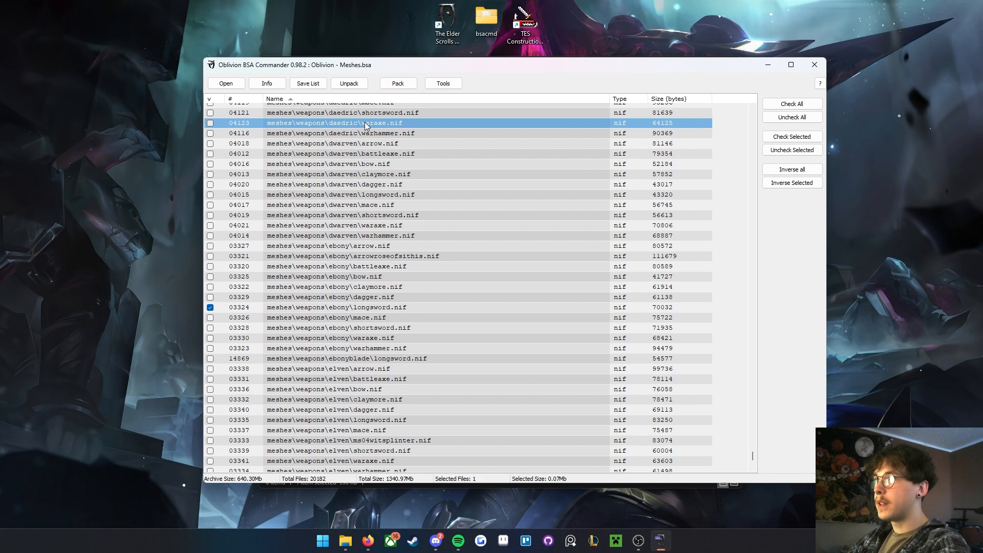
{"action": "left_click", "coordinate": [340, 300], "text": "shift"}
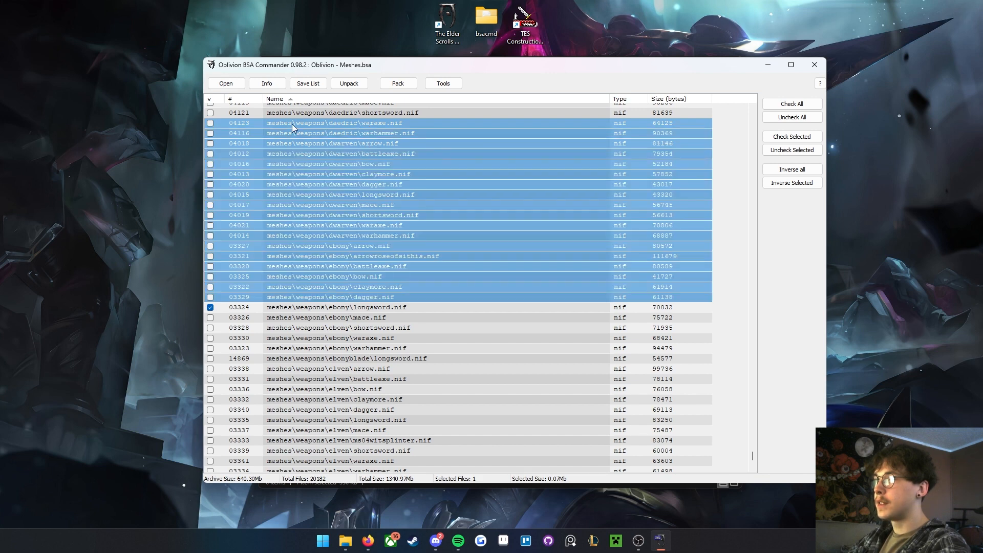
{"action": "left_click", "coordinate": [792, 136]}
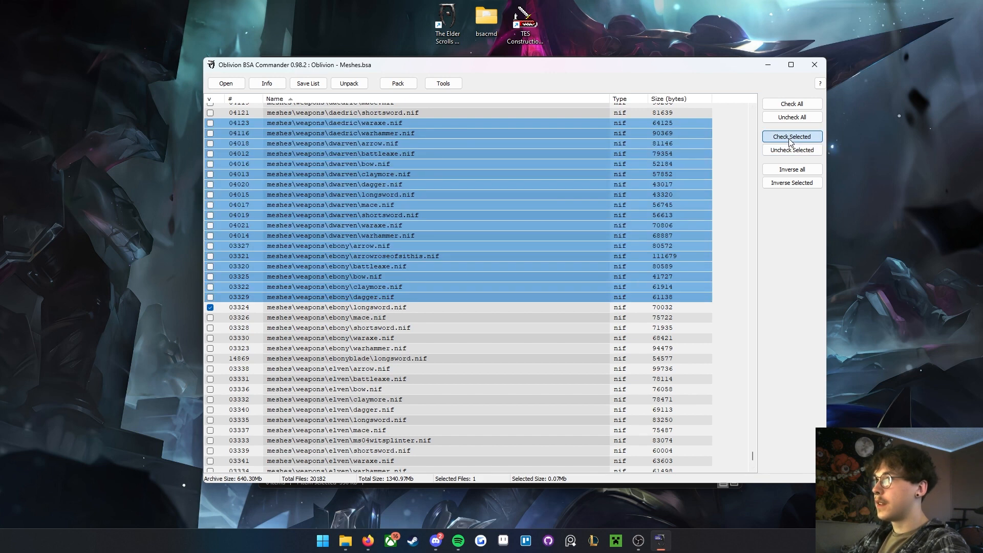
{"action": "left_click", "coordinate": [289, 219]}
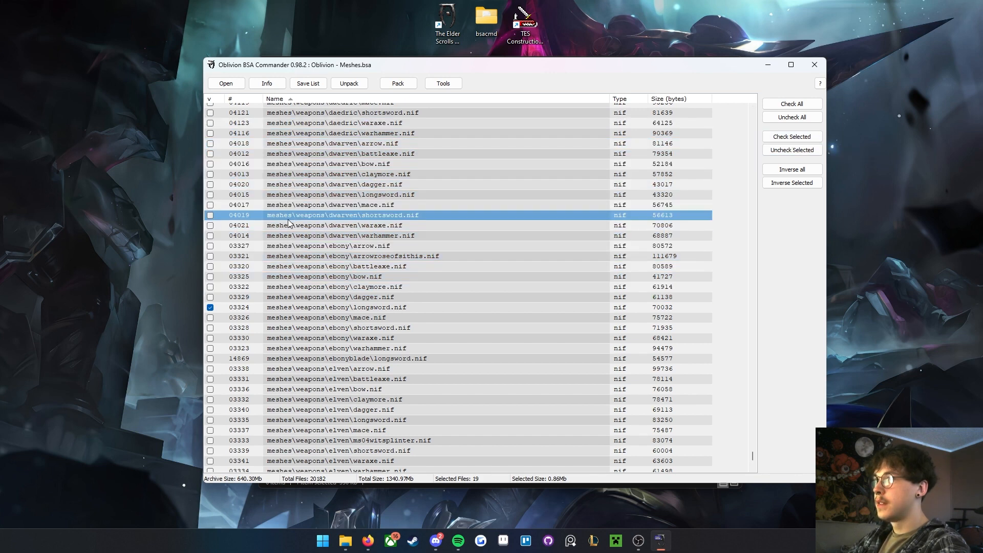
- Try checking the dwarven weapon meshes from arrow.nif through longsword.nif one by one, and clear those checks again
{"action": "left_click", "coordinate": [210, 143]}
{"action": "left_click", "coordinate": [210, 154]}
{"action": "left_click", "coordinate": [211, 163]}
{"action": "left_click", "coordinate": [210, 185]}
{"action": "left_click", "coordinate": [211, 194]}
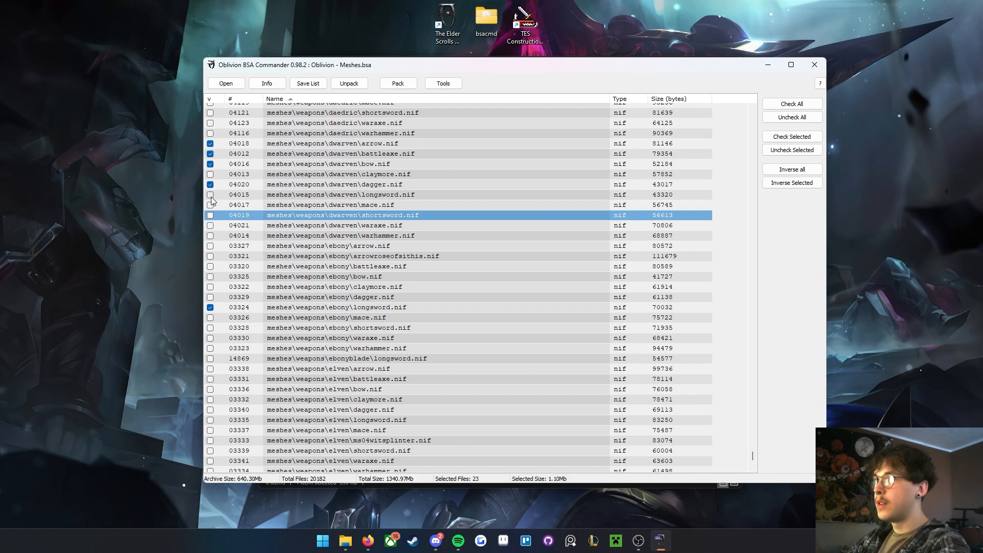
{"action": "left_click", "coordinate": [210, 184]}
{"action": "left_click", "coordinate": [211, 195]}
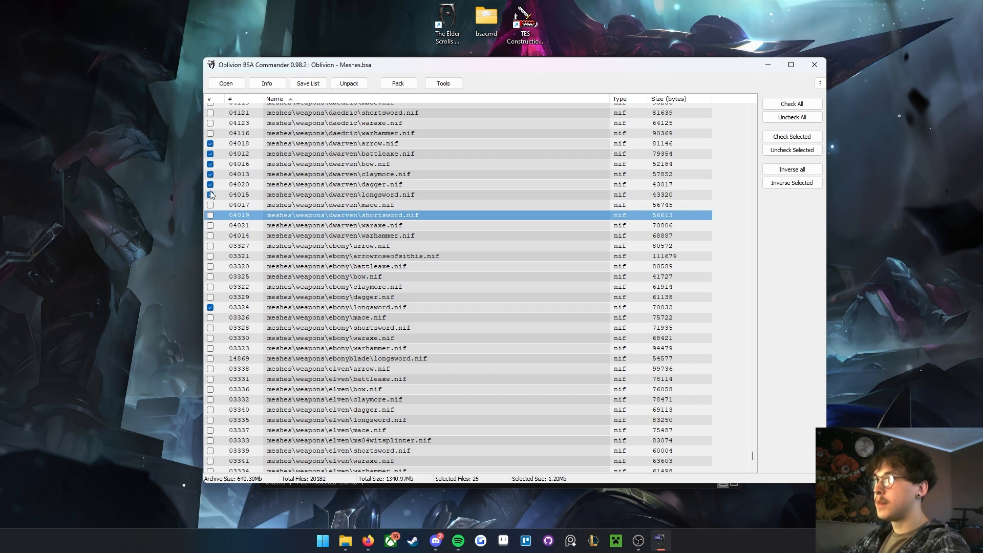
{"action": "left_click", "coordinate": [210, 163]}
{"action": "left_click", "coordinate": [211, 153]}
{"action": "left_click", "coordinate": [210, 144]}
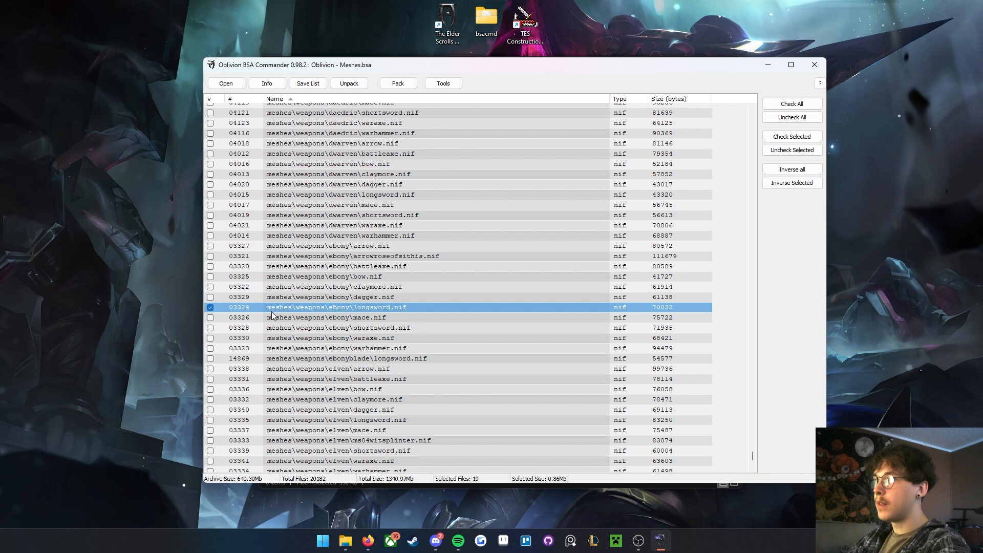
- Check the remaining ebony weapon meshes from battleaxe.nif through warhammer.nif and unpack the checked files into bsacmd\out
{"action": "left_click", "coordinate": [211, 328]}
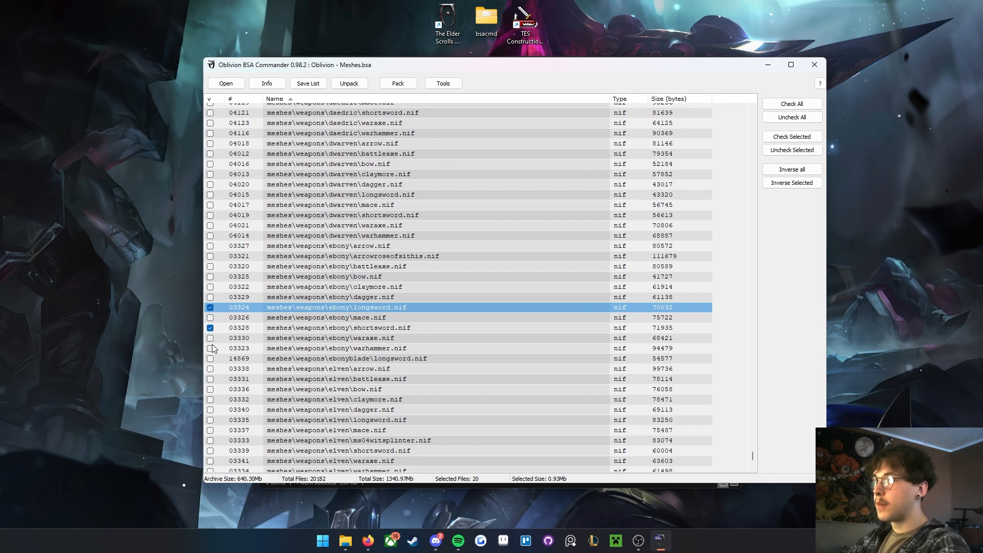
{"action": "left_click", "coordinate": [210, 338]}
{"action": "left_click", "coordinate": [210, 348]}
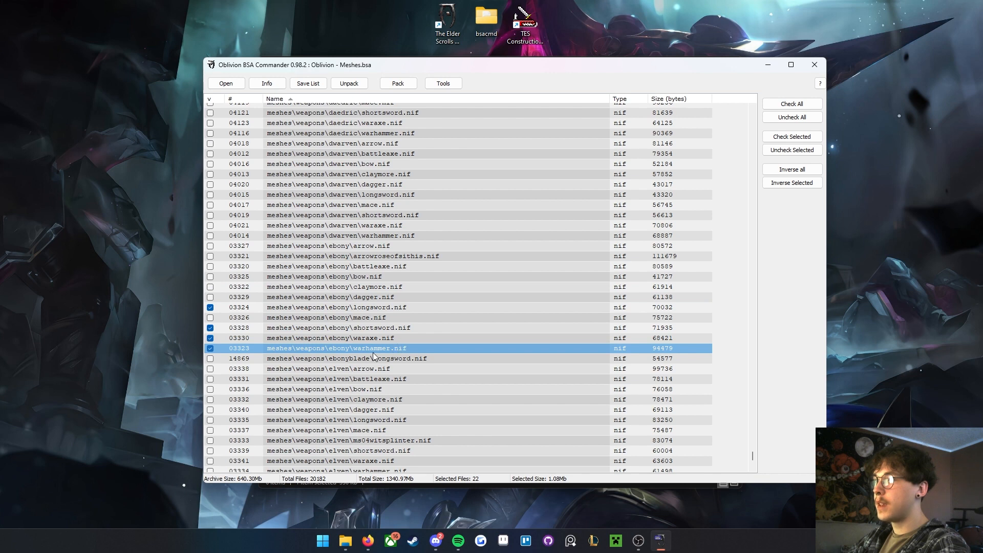
{"action": "left_click", "coordinate": [211, 297]}
{"action": "left_click", "coordinate": [210, 277]}
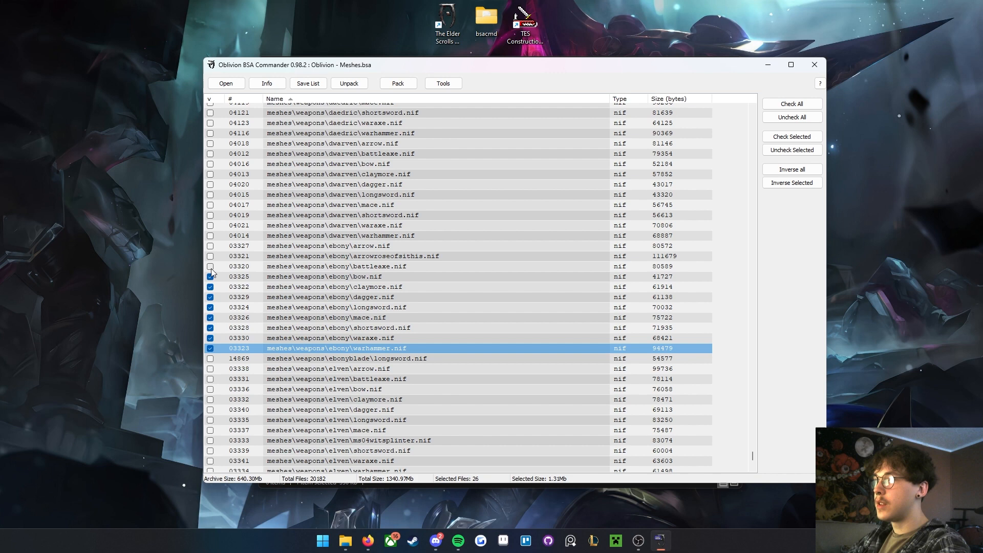
{"action": "left_click", "coordinate": [364, 270]}
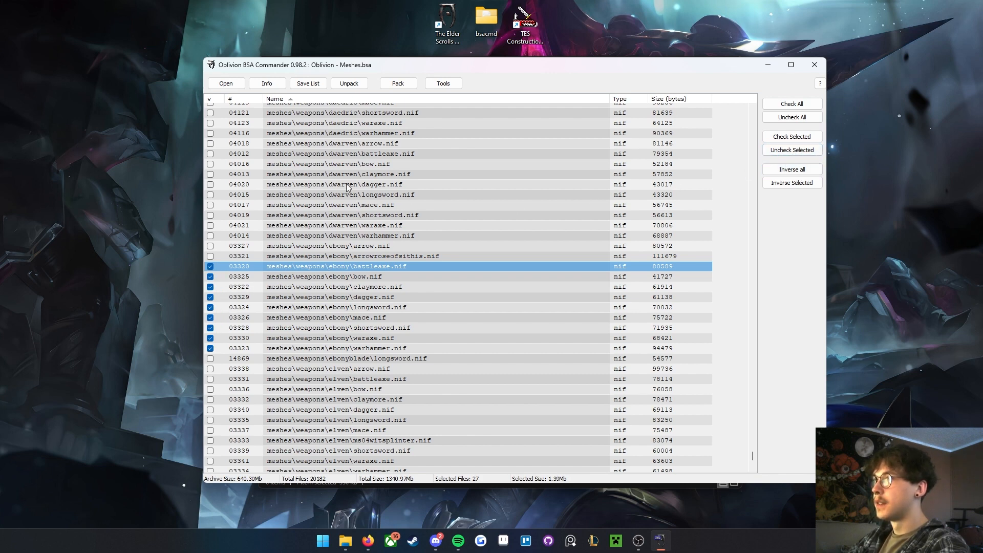
{"action": "left_click", "coordinate": [349, 84]}
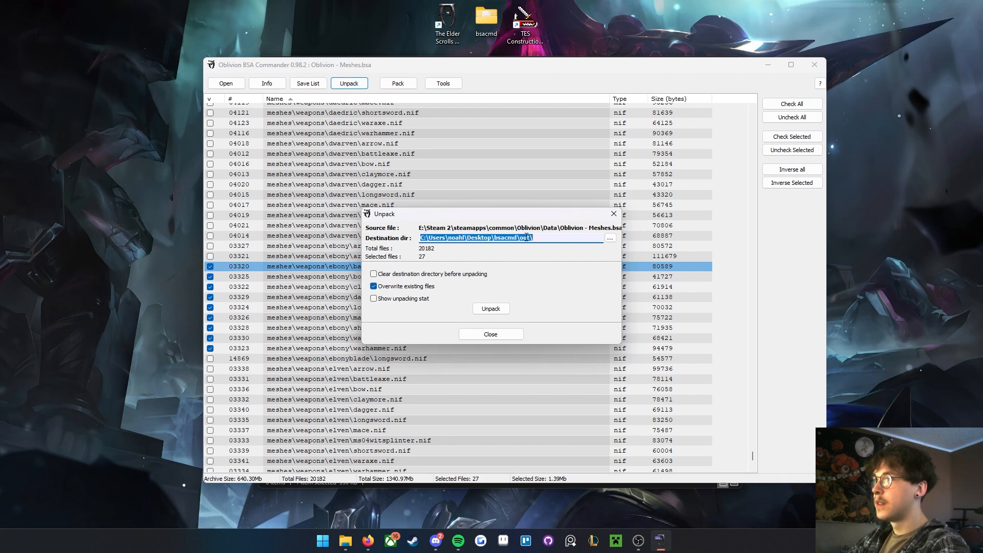
{"action": "left_click", "coordinate": [499, 310]}
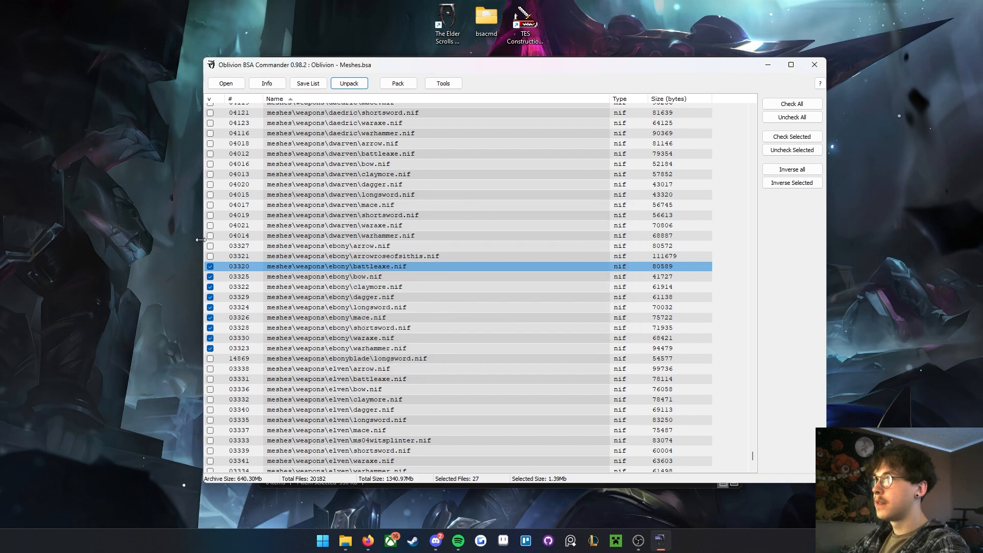
- In File Explorer, examine the unpacked NIF files in bsacmd\out\meshes\weapons\ebony and minimize the folder window
{"action": "key", "text": "alt+Tab"}
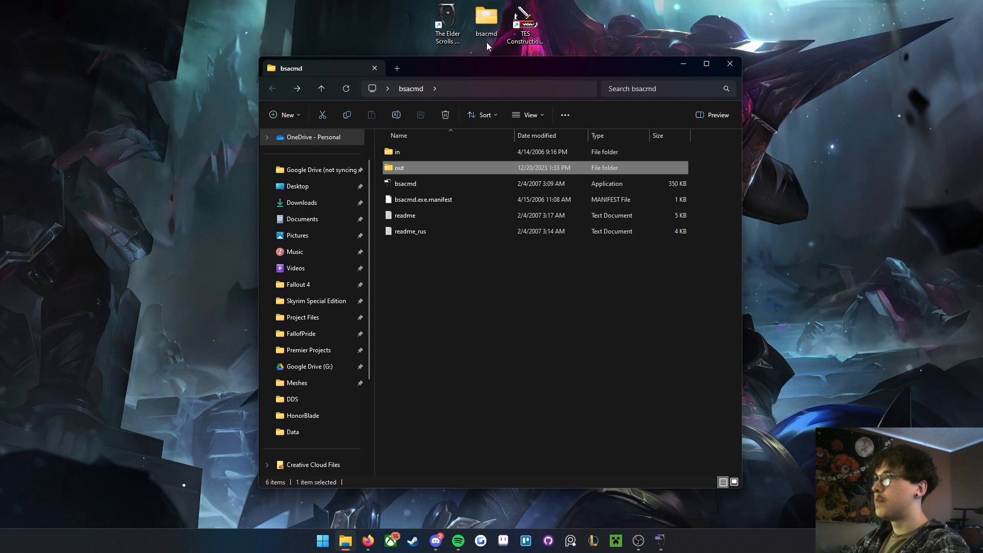
{"action": "double_click", "coordinate": [407, 166]}
{"action": "double_click", "coordinate": [413, 157]}
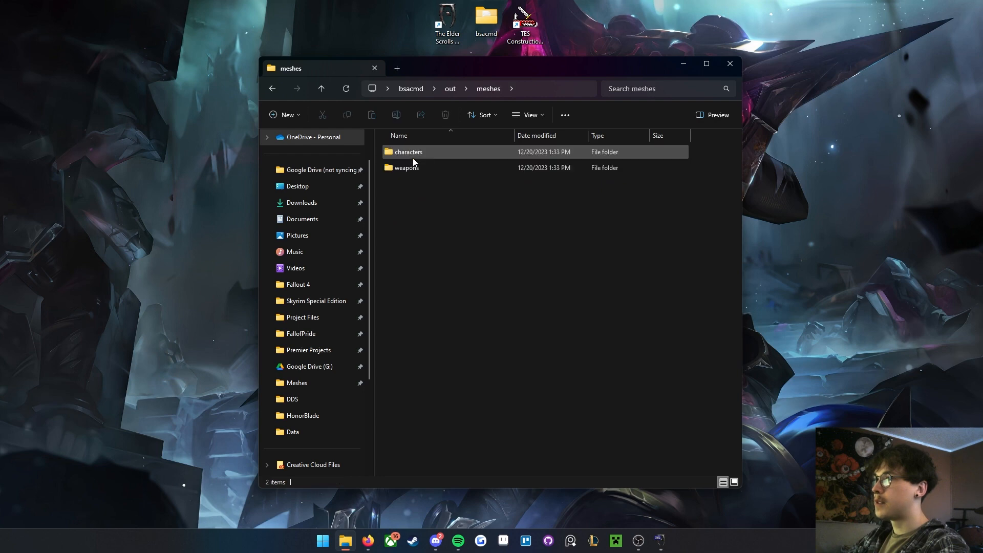
{"action": "left_click", "coordinate": [417, 173]}
{"action": "double_click", "coordinate": [418, 173]}
{"action": "double_click", "coordinate": [420, 151]}
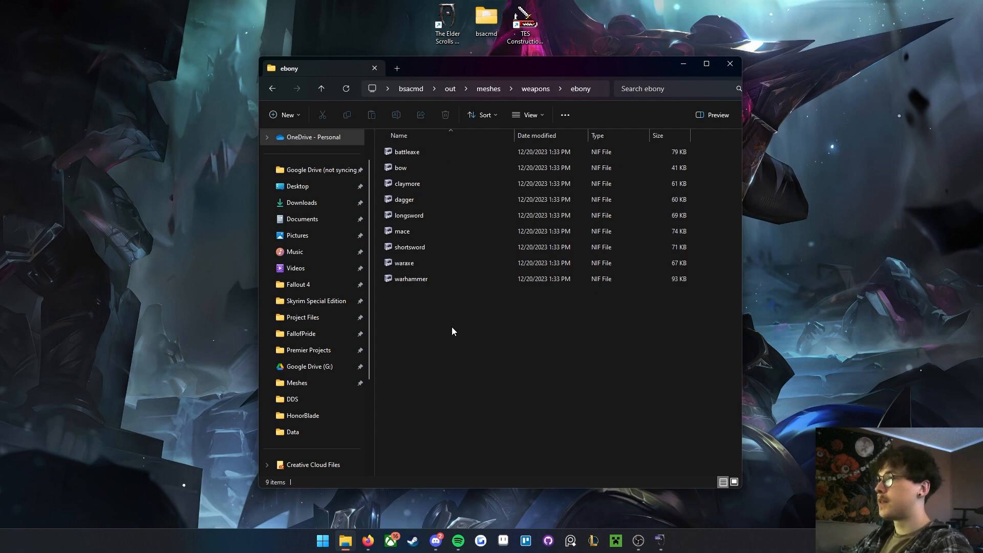
{"action": "key", "text": "alt+Left"}
{"action": "key", "text": "alt+Left"}
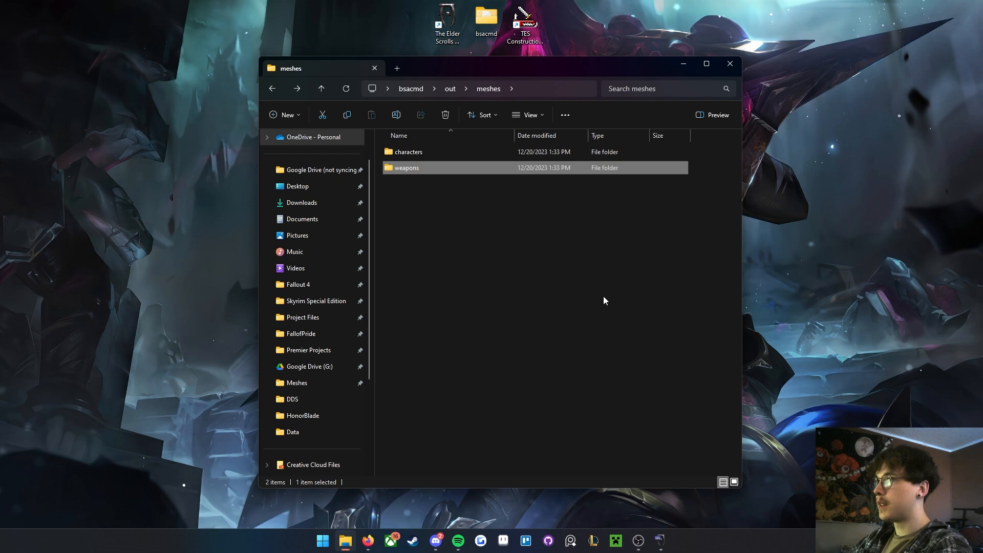
{"action": "left_click", "coordinate": [683, 64]}
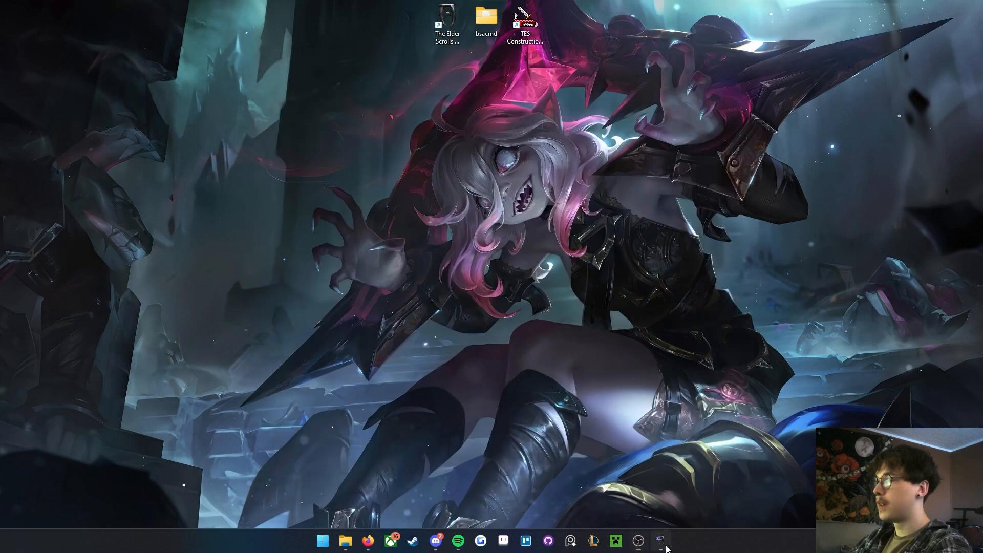
{"action": "left_click", "coordinate": [664, 546]}
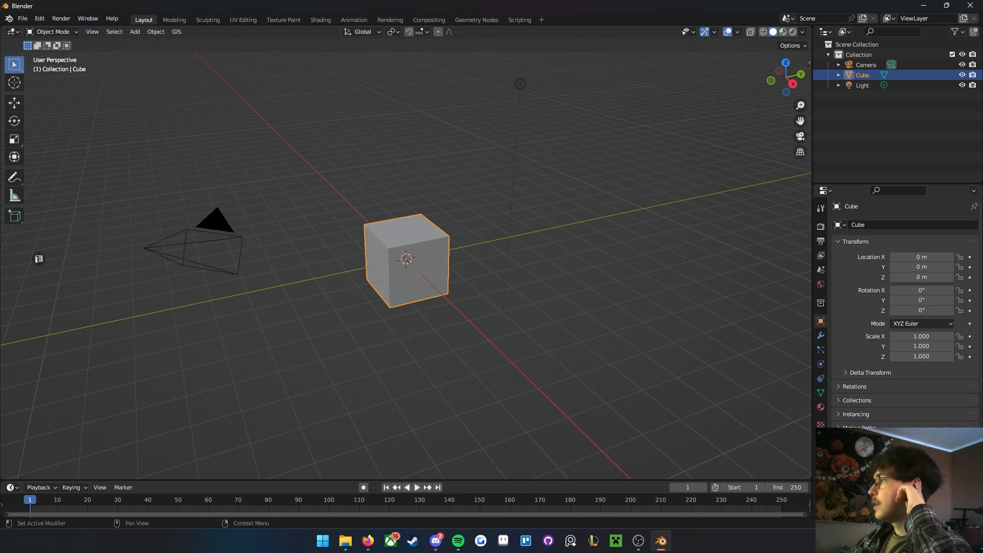
- Search Blender's add-on preferences for "netimm" and examine the details of the NetImmerse/Gamebryo format support add-on
{"action": "left_click", "coordinate": [39, 20]}
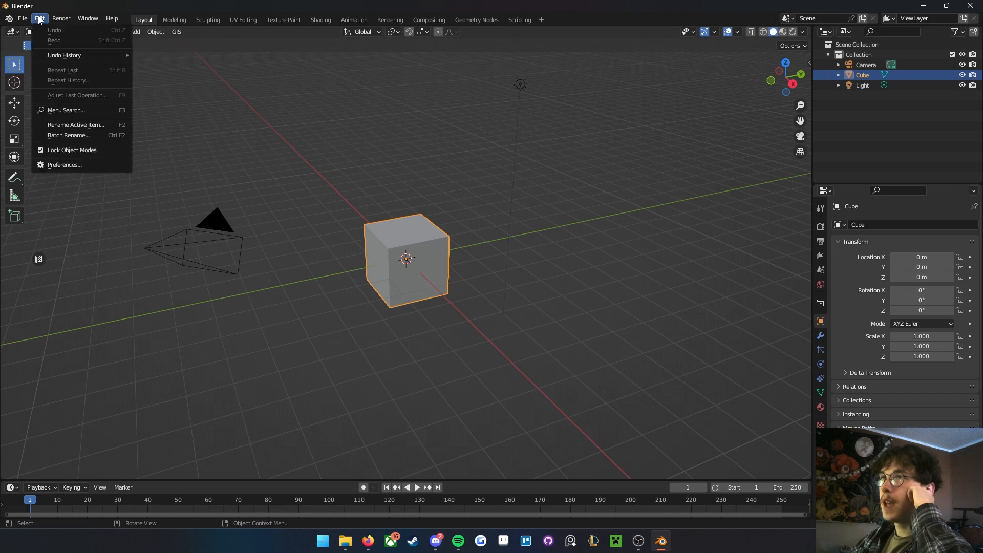
{"action": "left_click", "coordinate": [78, 167]}
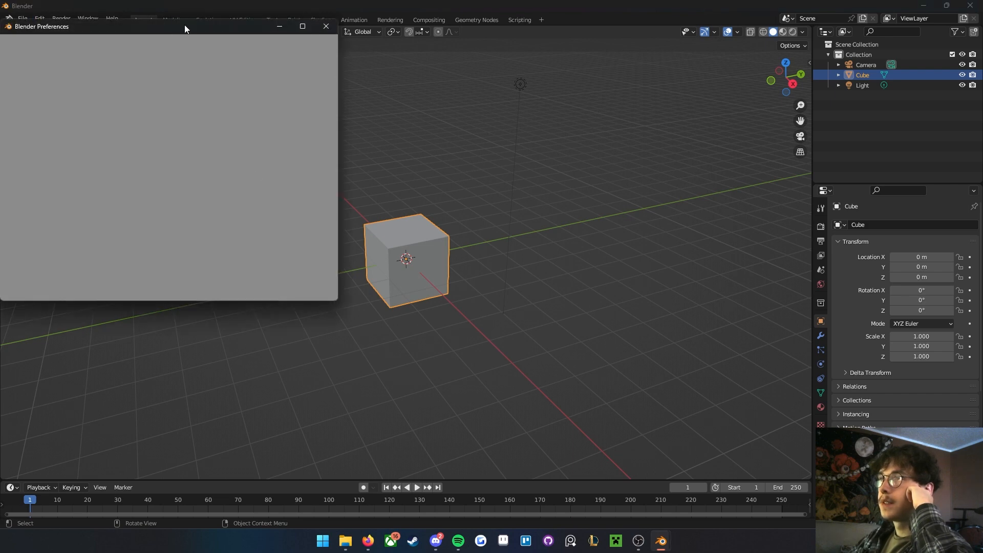
{"action": "left_click_drag", "start_coordinate": [184, 25], "coordinate": [464, 88]}
{"action": "left_click", "coordinate": [548, 120]}
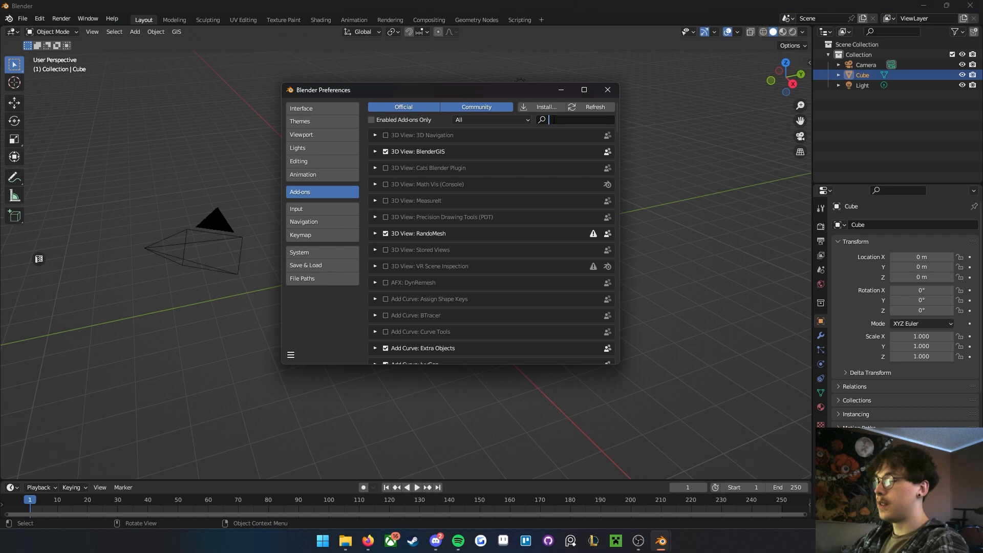
{"action": "type", "text": "netimm"}
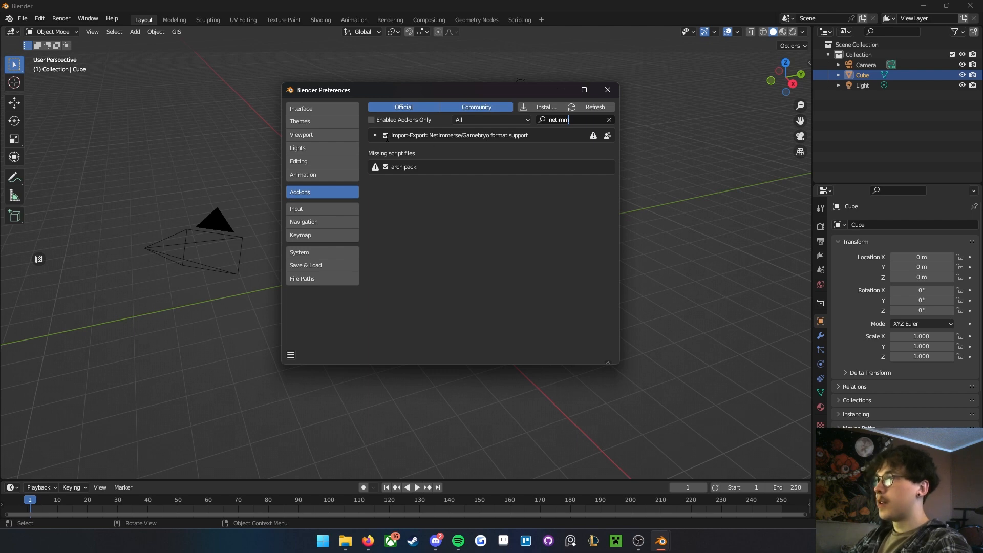
{"action": "left_click", "coordinate": [375, 135]}
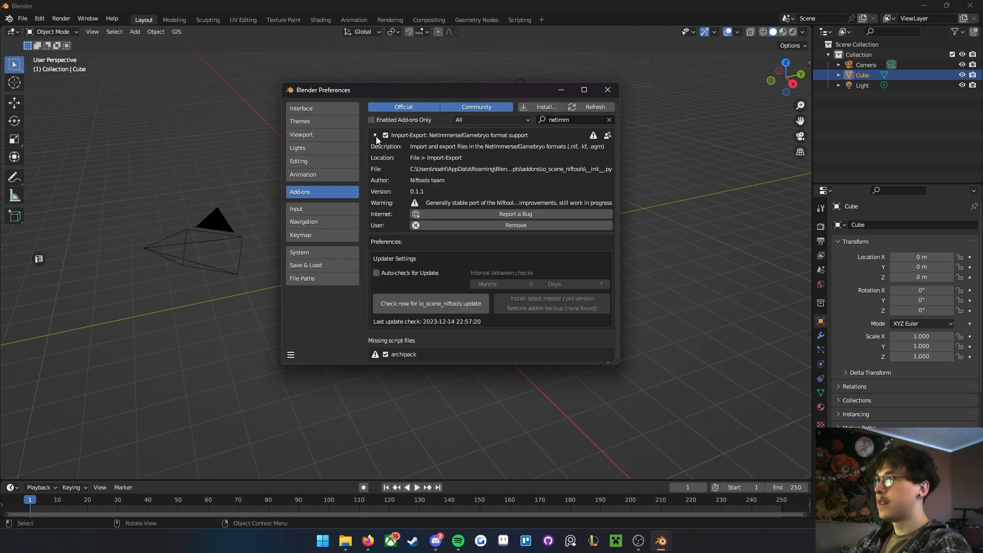
{"action": "left_click", "coordinate": [375, 135]}
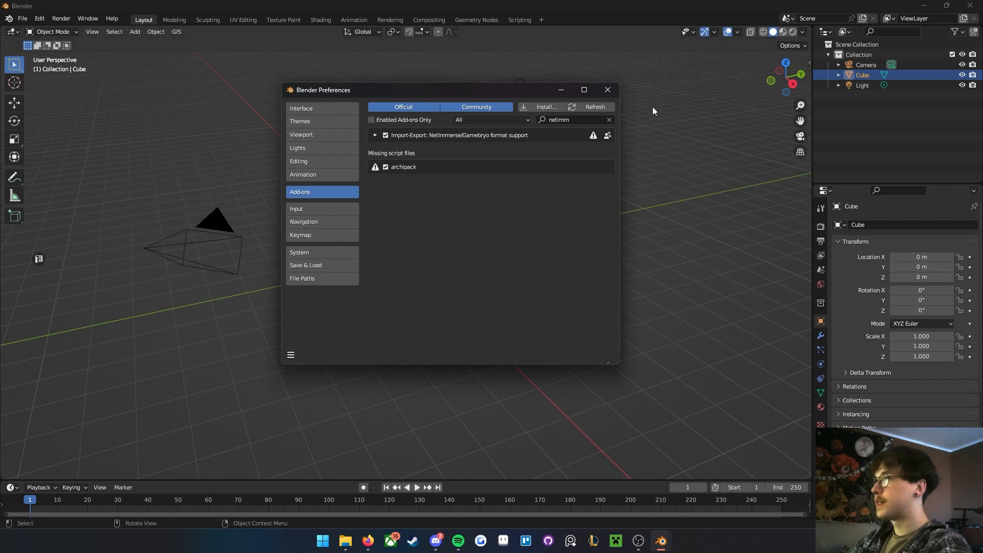
{"action": "left_click", "coordinate": [607, 90]}
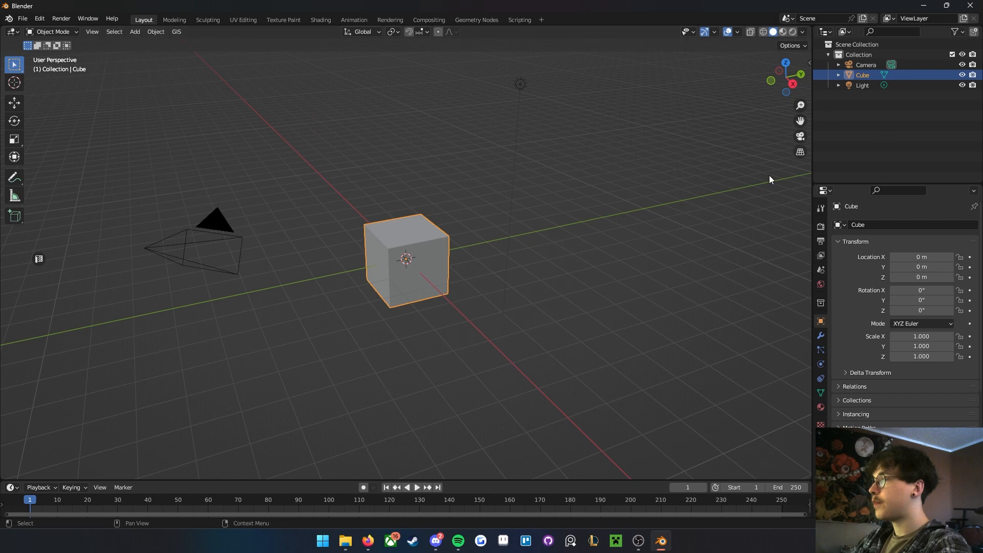
- Set the game in the scene's Niftools settings to Oblivion
{"action": "left_click", "coordinate": [821, 270]}
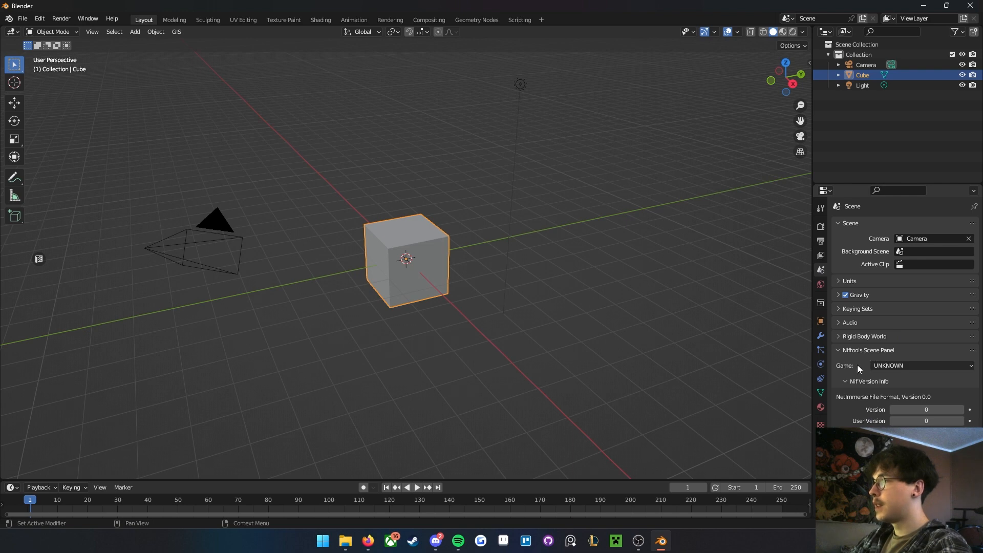
{"action": "left_click", "coordinate": [884, 365]}
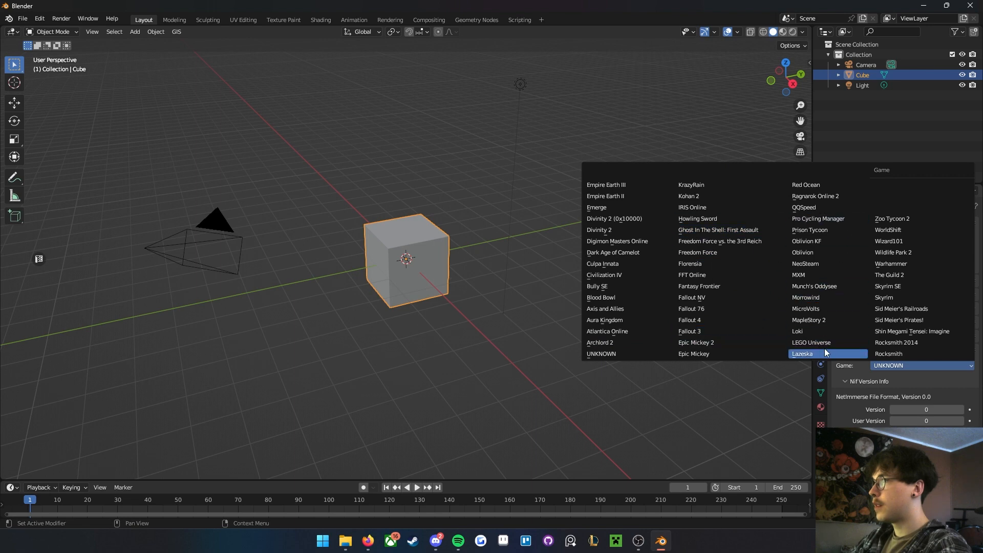
{"action": "left_click", "coordinate": [813, 253]}
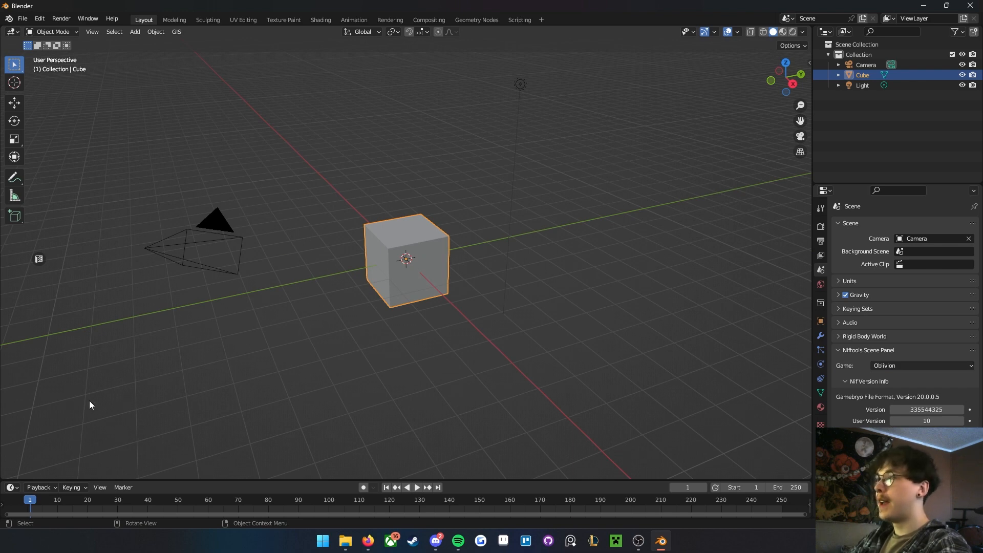
- Delete all default objects from the scene, including the cube, camera and light
{"action": "key", "text": "a"}
{"action": "key", "text": "x"}
{"action": "left_click", "coordinate": [582, 215]}
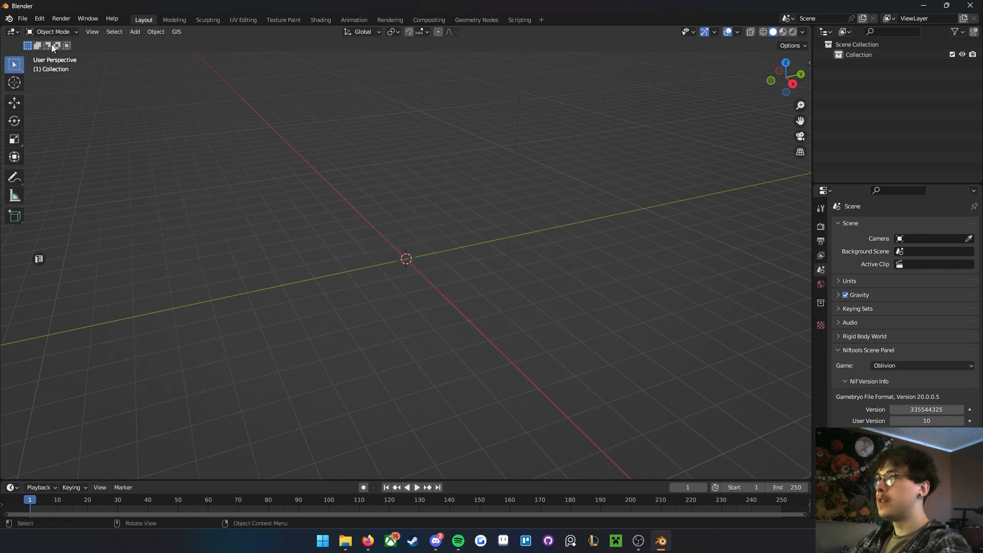
- Import longsword.nif from the Vanilla Weapons\ebony folder as a NetImmerse/Gamebryo (.nif) file
{"action": "left_click", "coordinate": [24, 18]}
{"action": "mouse_move", "coordinate": [69, 154]}
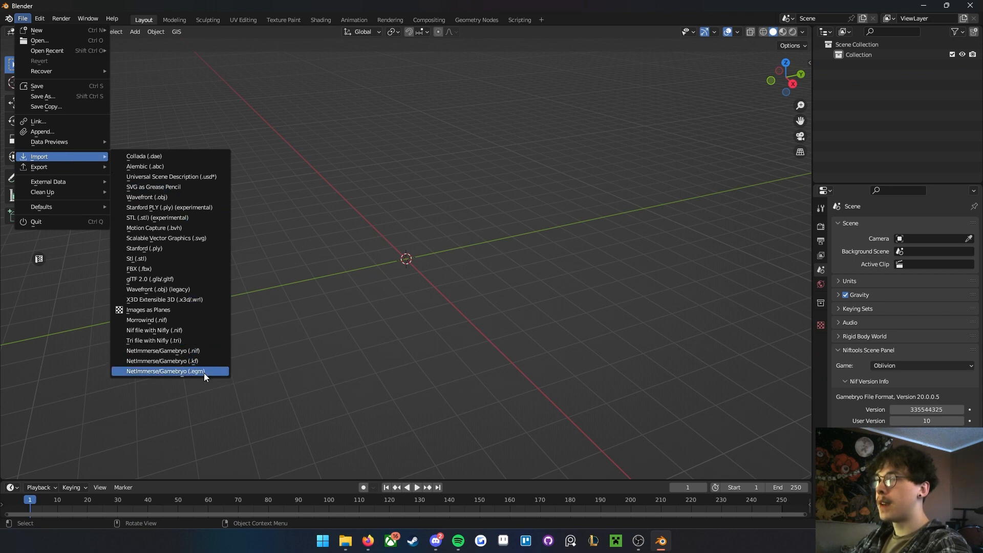
{"action": "left_click", "coordinate": [181, 351]}
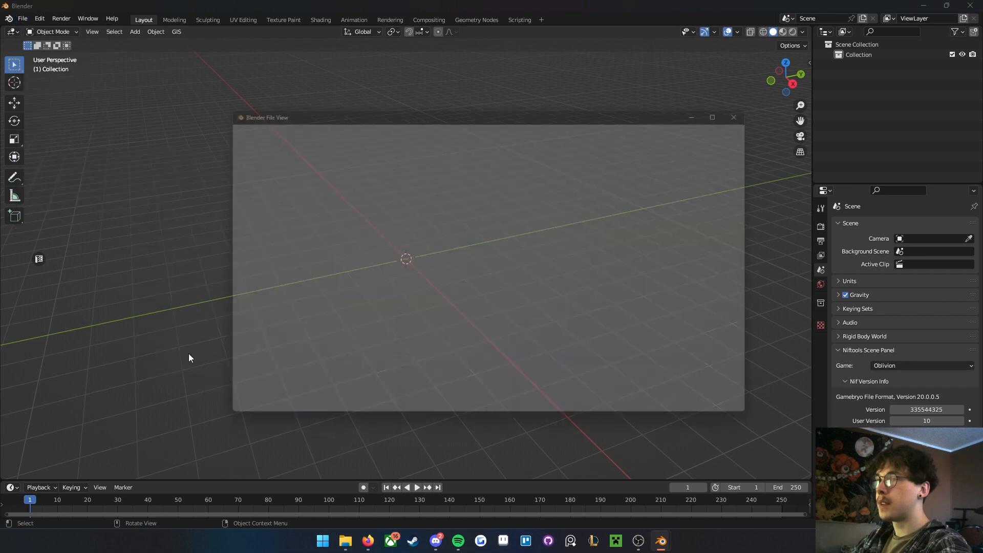
{"action": "scroll", "coordinate": [266, 340], "scroll_direction": "down", "scroll_amount": 2}
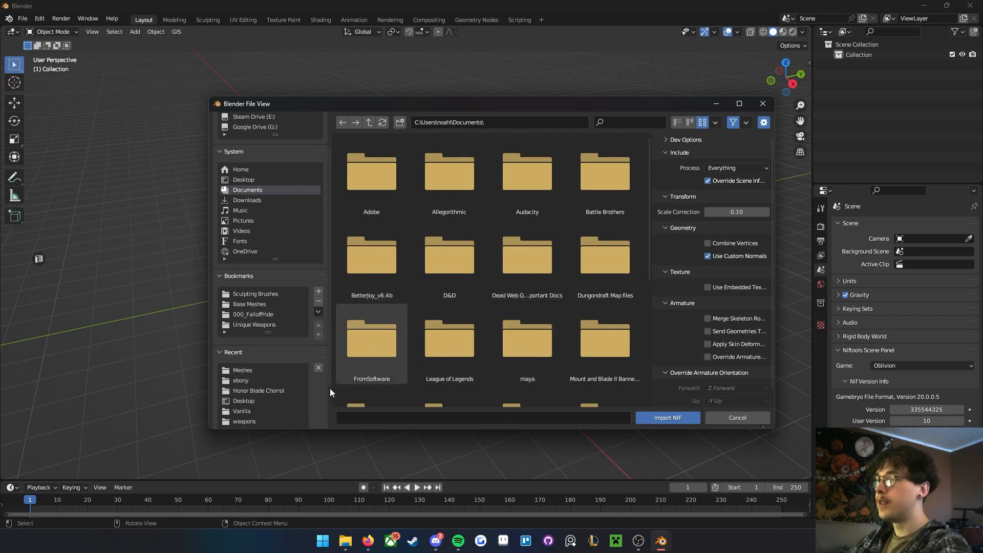
{"action": "scroll", "coordinate": [260, 410], "scroll_direction": "down", "scroll_amount": 1}
{"action": "left_click", "coordinate": [257, 389]}
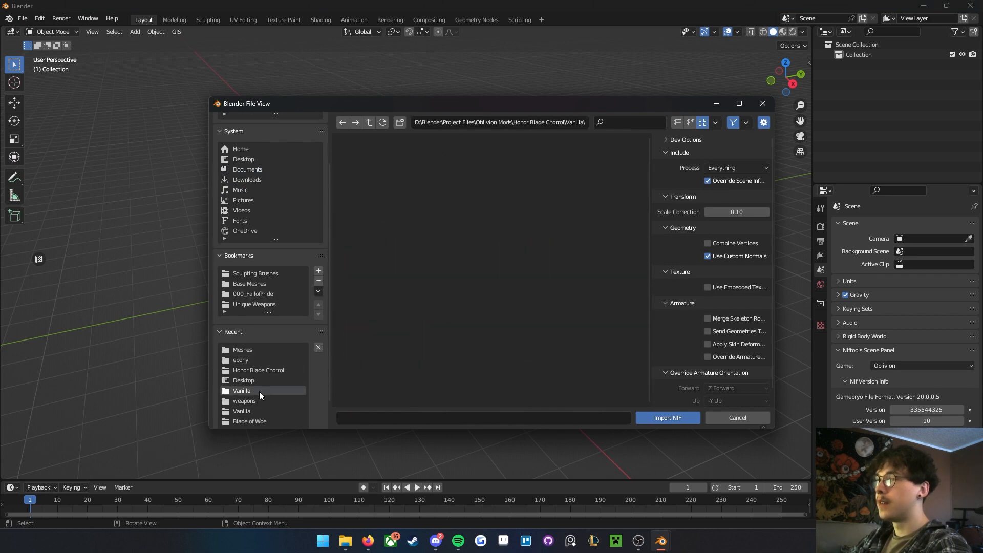
{"action": "left_click", "coordinate": [270, 411]}
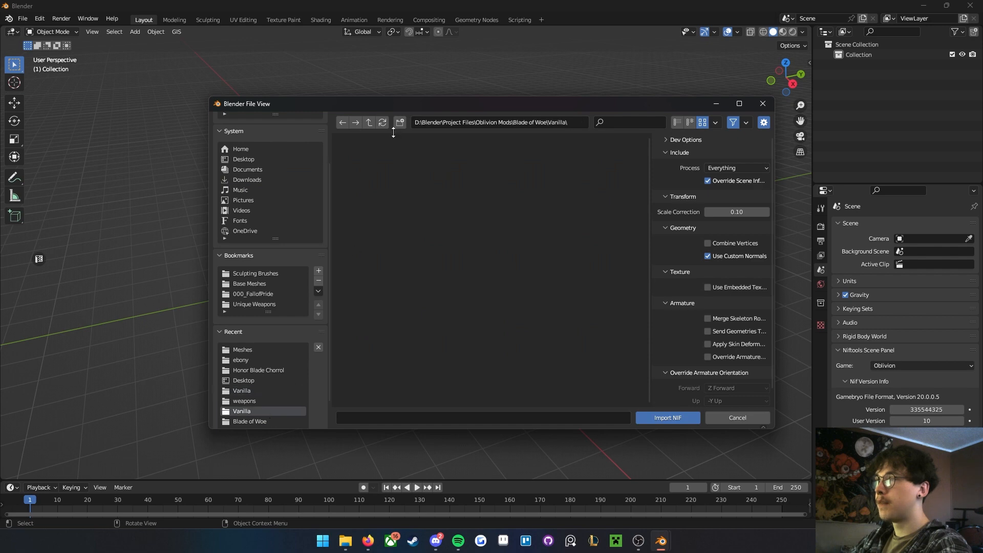
{"action": "double_click", "coordinate": [523, 227]}
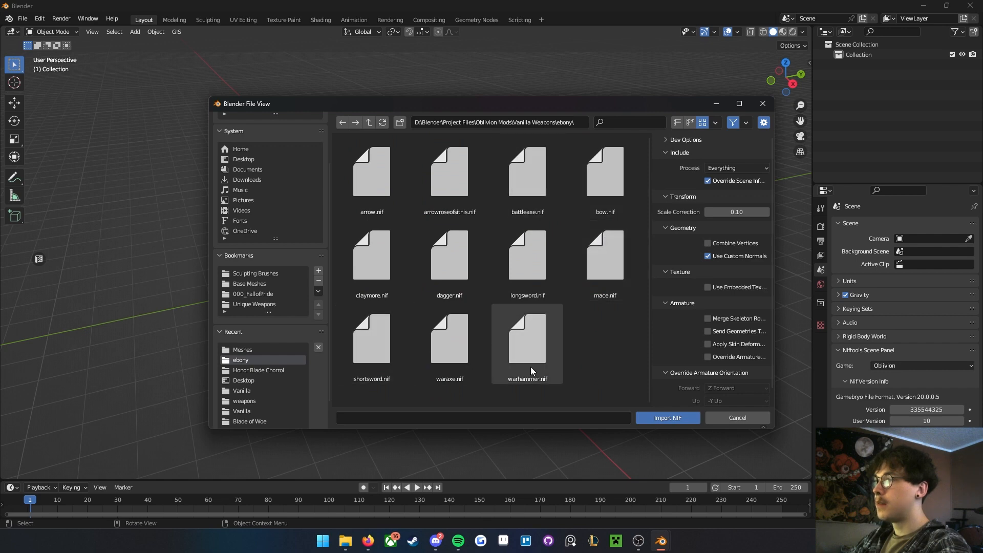
{"action": "left_click", "coordinate": [522, 263]}
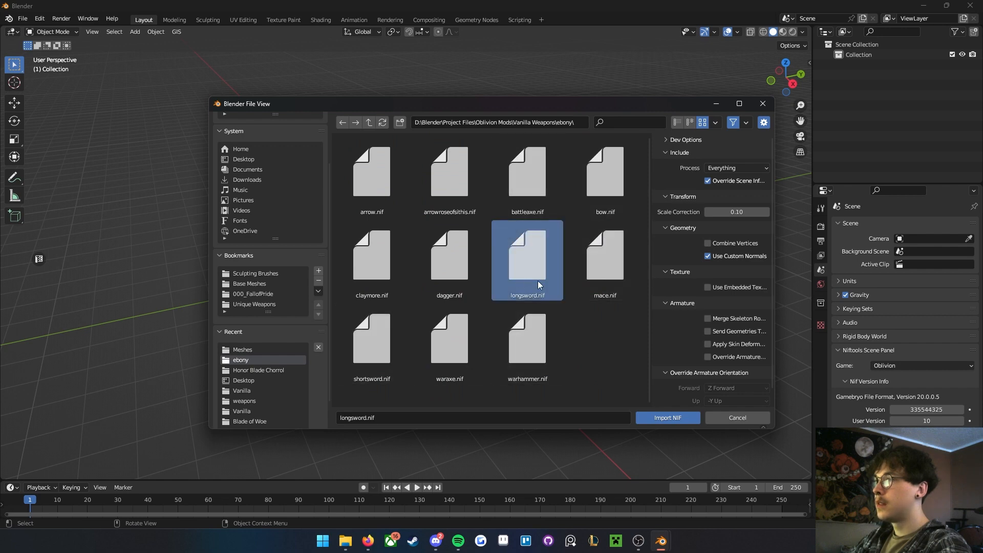
{"action": "left_click", "coordinate": [670, 417]}
- Delete the collision capsules imported around the longsword's blade, crossguard and handle
{"action": "middle_click_drag", "start_coordinate": [467, 291], "coordinate": [694, 182]}
{"action": "left_click", "coordinate": [595, 303]}
{"action": "scroll", "coordinate": [372, 301], "scroll_direction": "up", "scroll_amount": 4}
{"action": "left_click", "coordinate": [417, 359]}
{"action": "scroll", "coordinate": [421, 357], "scroll_direction": "down", "scroll_amount": 4}
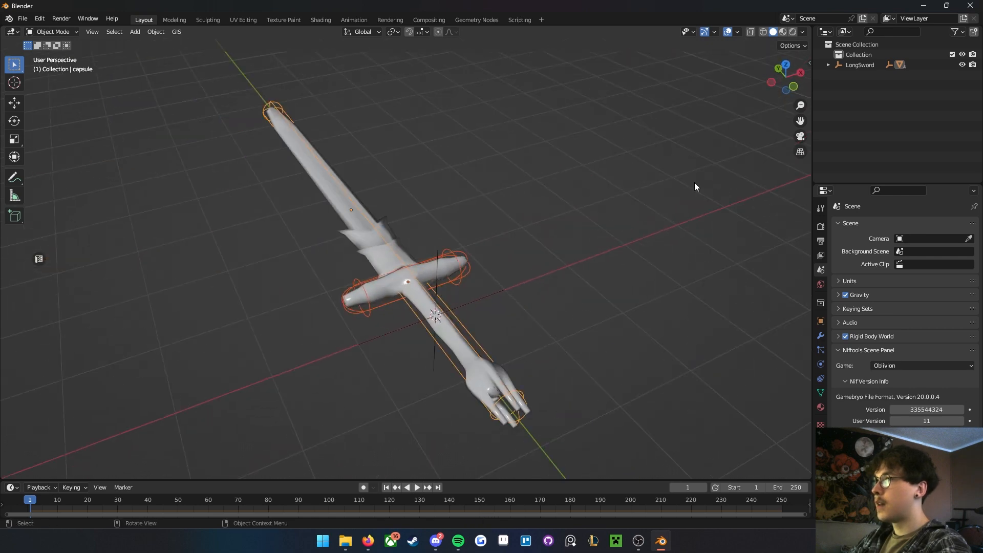
{"action": "left_click", "coordinate": [828, 65]}
{"action": "left_click", "coordinate": [829, 65]}
{"action": "middle_click_drag", "start_coordinate": [407, 292], "coordinate": [462, 290]}
{"action": "key", "text": "Delete"}
- Delete the Scb and LongSword parent empties, keeping only the sword and scabbard meshes
{"action": "left_click", "coordinate": [447, 291]}
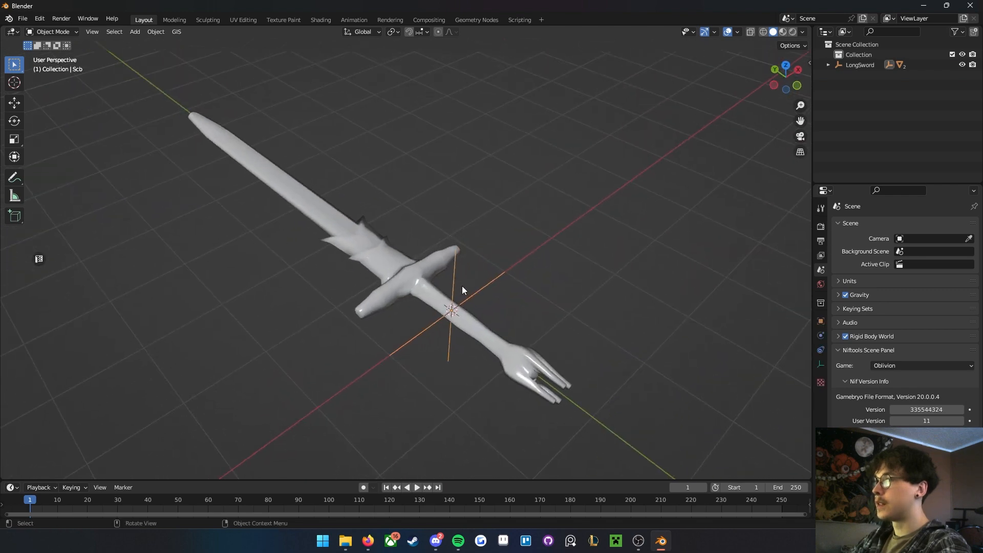
{"action": "key", "text": "x"}
{"action": "left_click", "coordinate": [461, 287]}
{"action": "middle_click_drag", "start_coordinate": [461, 285], "coordinate": [481, 267]}
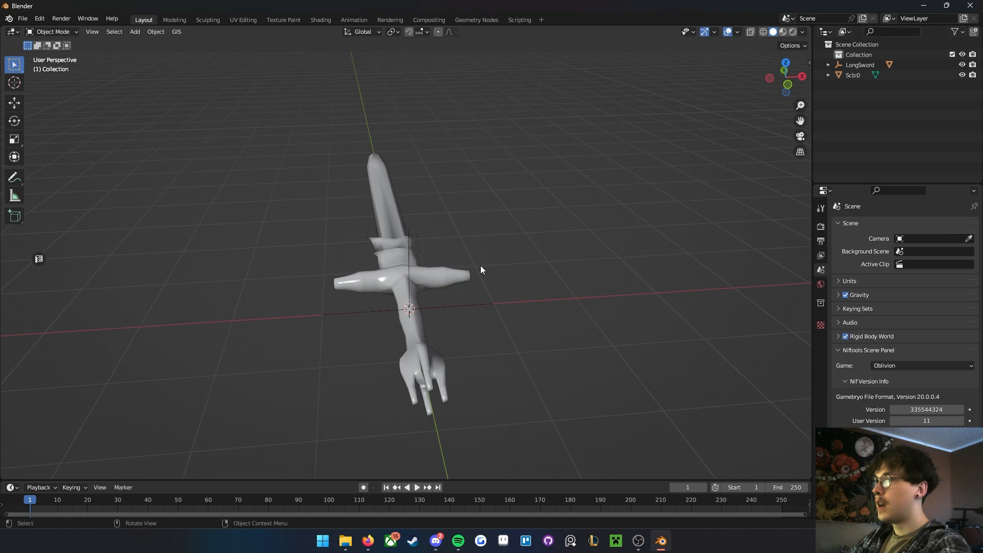
{"action": "middle_click_drag", "start_coordinate": [410, 281], "coordinate": [380, 293]}
{"action": "key", "text": "x"}
{"action": "left_click", "coordinate": [487, 291]}
- Examine how the longsword and its scabbard are separated by trial-moving each mesh and cancelling every move
{"action": "scroll", "coordinate": [409, 256], "scroll_direction": "down", "scroll_amount": 4}
{"action": "middle_click_drag", "start_coordinate": [422, 216], "coordinate": [459, 263]}
{"action": "scroll", "coordinate": [408, 280], "scroll_direction": "up", "scroll_amount": 2}
{"action": "middle_click_drag", "start_coordinate": [404, 311], "coordinate": [474, 226]}
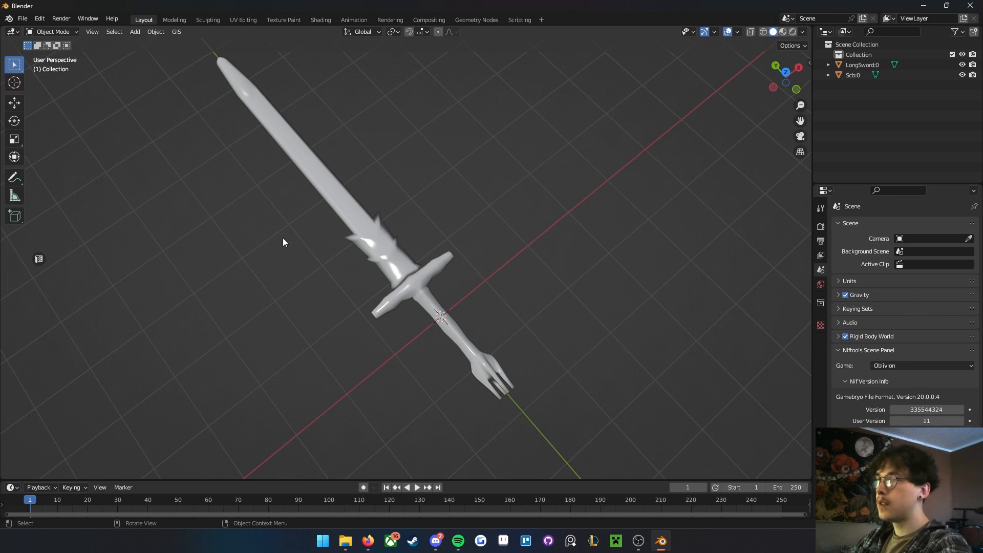
{"action": "mouse_move", "coordinate": [422, 286]}
{"action": "middle_mouse_down"}
{"action": "mouse_move", "coordinate": [361, 204]}
{"action": "mouse_move", "coordinate": [443, 285]}
{"action": "mouse_move", "coordinate": [413, 274]}
{"action": "mouse_move", "coordinate": [406, 294]}
{"action": "middle_mouse_up"}
{"action": "left_click", "coordinate": [476, 291]}
{"action": "middle_click_drag", "start_coordinate": [476, 290], "coordinate": [420, 314]}
{"action": "key", "text": "g"}
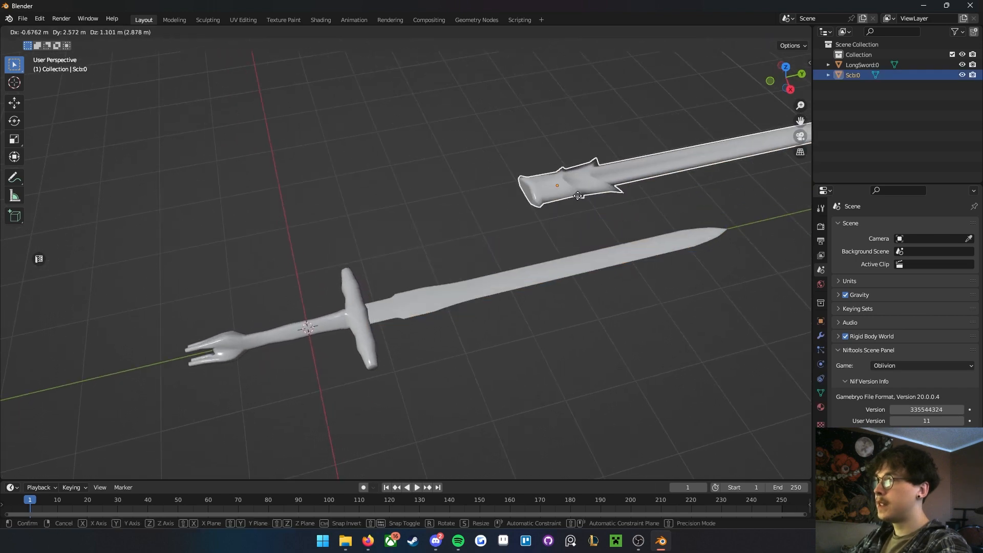
{"action": "key", "text": "Escape"}
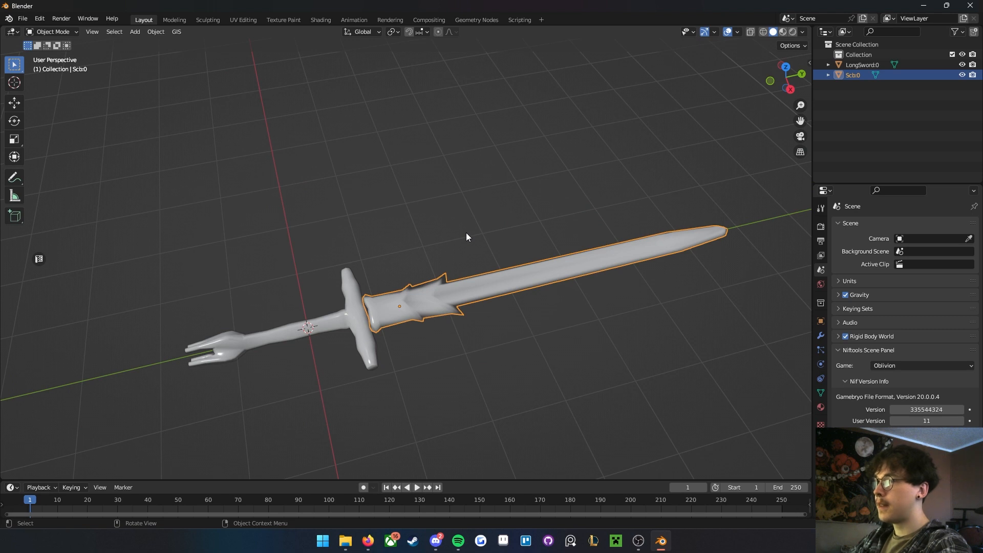
{"action": "key", "text": "g"}
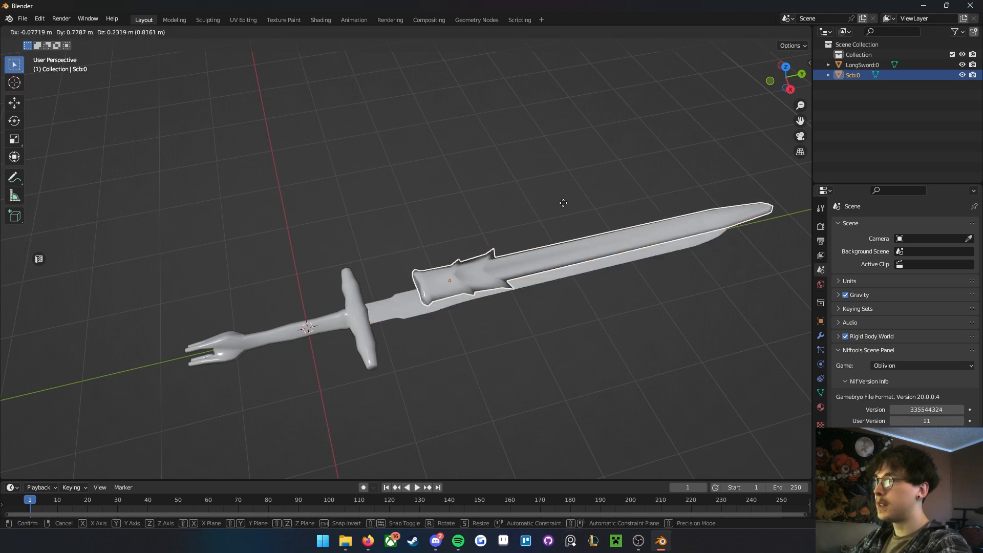
{"action": "key", "text": "Escape"}
{"action": "left_click", "coordinate": [348, 323]}
{"action": "key", "text": "g"}
{"action": "key", "text": "Escape"}
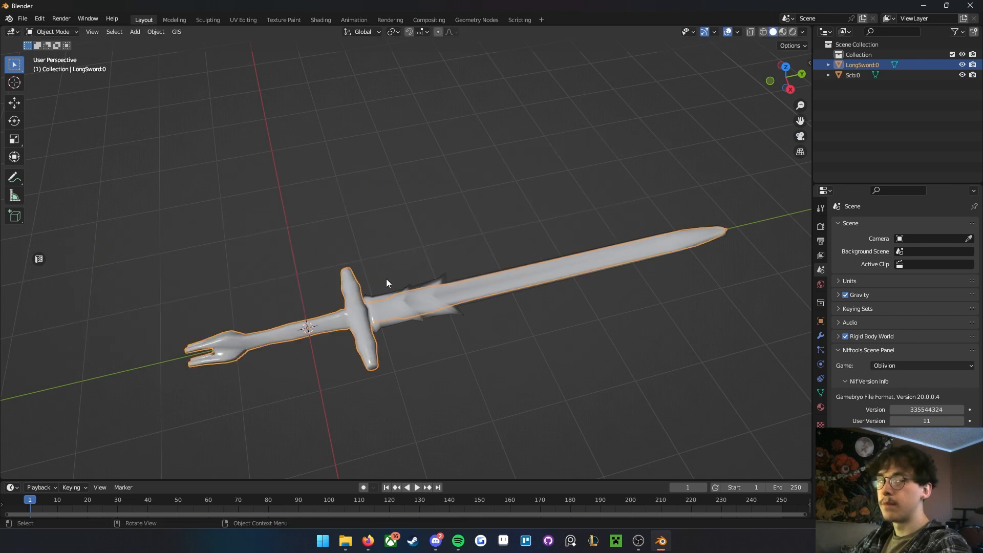
- Examine the longsword's alignment to the world origin in perspective and top orthographic views, with the scabbard selected
{"action": "middle_click_drag", "start_coordinate": [386, 279], "coordinate": [466, 252]}
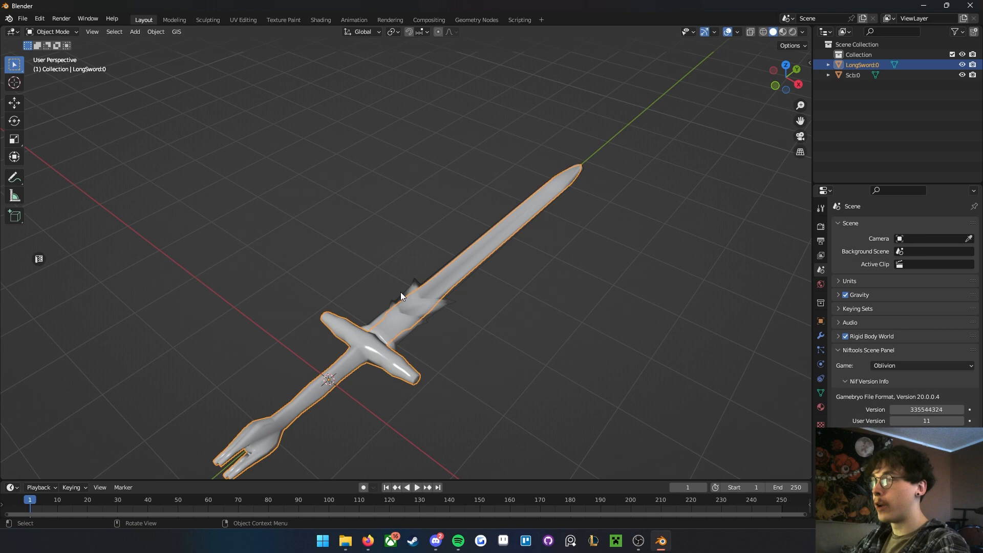
{"action": "middle_click_drag", "start_coordinate": [394, 302], "coordinate": [447, 312]}
{"action": "key", "text": "KP_7"}
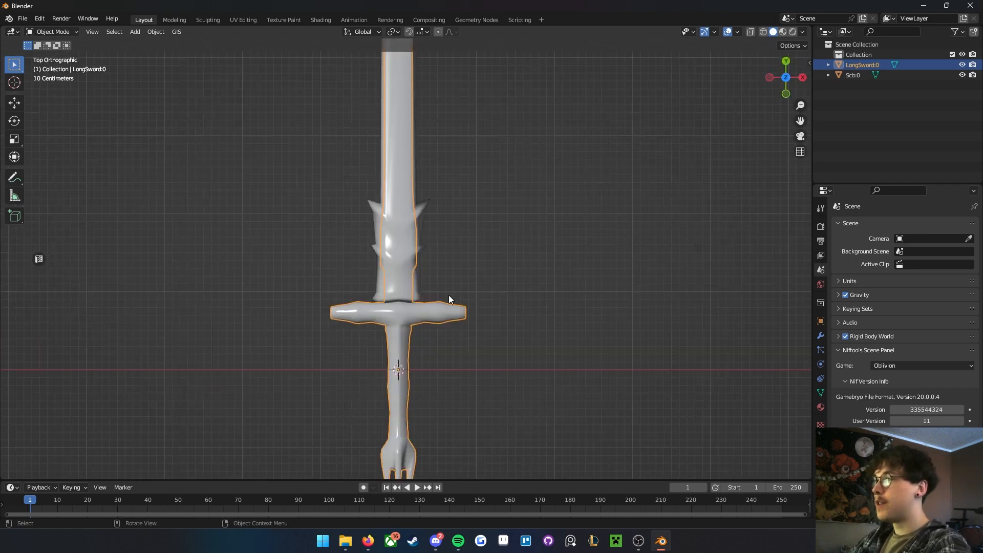
{"action": "middle_click_drag", "start_coordinate": [439, 256], "coordinate": [449, 327], "text": "shift"}
{"action": "scroll", "coordinate": [448, 325], "scroll_direction": "down", "scroll_amount": 2}
{"action": "left_click", "coordinate": [427, 295]}
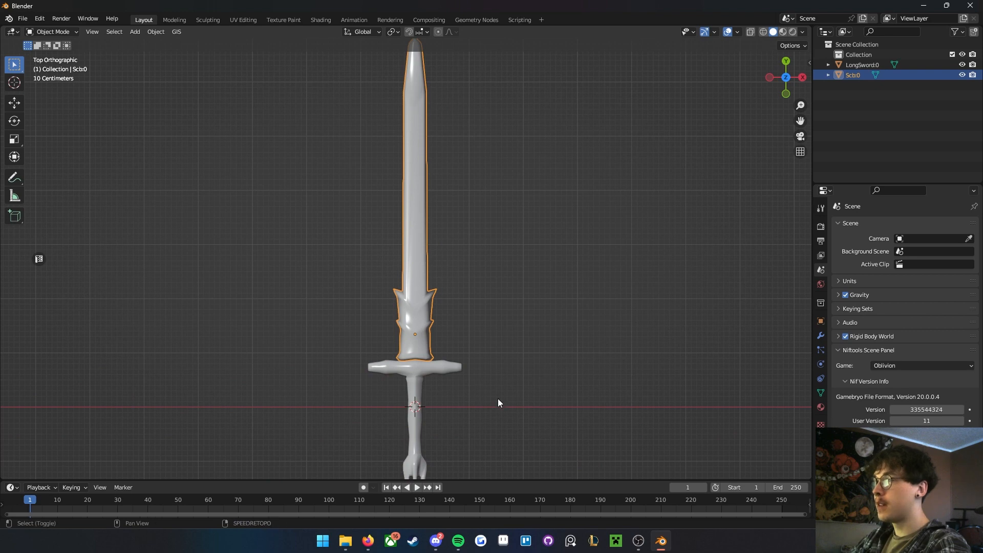
{"action": "middle_click_drag", "start_coordinate": [435, 390], "coordinate": [447, 308], "text": "shift"}
{"action": "middle_click_drag", "start_coordinate": [460, 227], "coordinate": [474, 282], "text": "shift"}
{"action": "scroll", "coordinate": [459, 292], "scroll_direction": "down", "scroll_amount": 1}
{"action": "scroll", "coordinate": [452, 317], "scroll_direction": "up", "scroll_amount": 1}
{"action": "scroll", "coordinate": [454, 319], "scroll_direction": "down", "scroll_amount": 2}
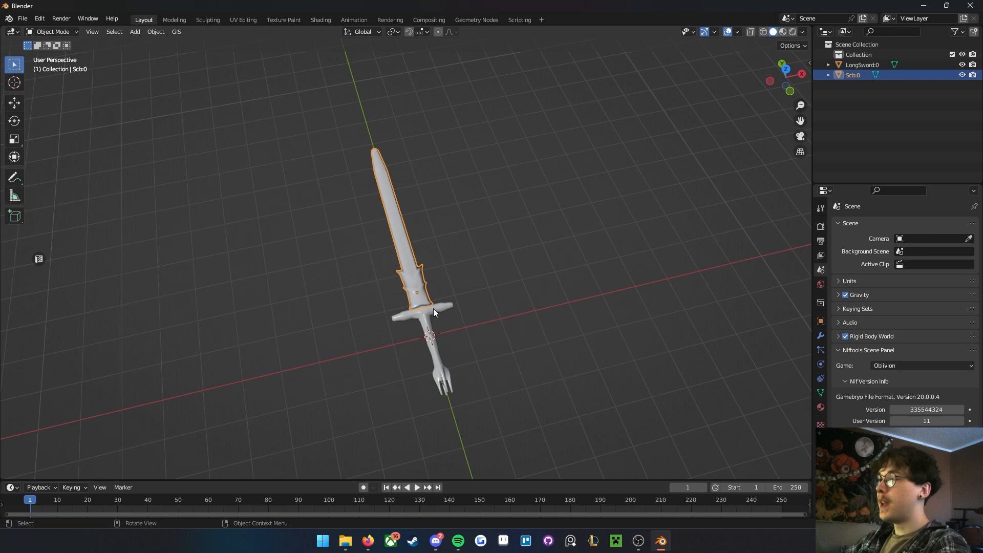
- Hide the Scb:0 scabbard mesh so only the longsword is displayed
{"action": "middle_click_drag", "start_coordinate": [488, 252], "coordinate": [480, 300]}
{"action": "key", "text": "alt+a"}
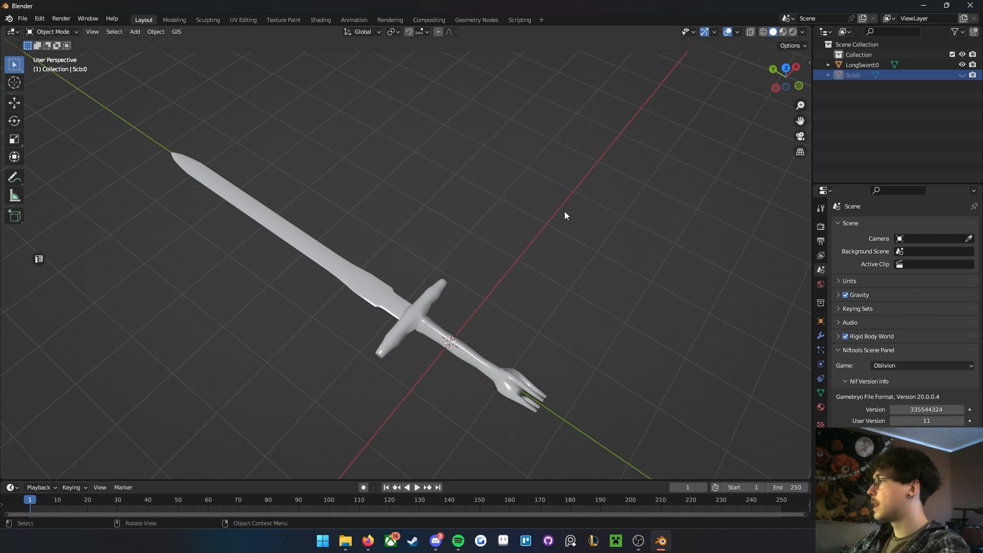
{"action": "middle_click_drag", "start_coordinate": [462, 244], "coordinate": [452, 216], "text": "shift"}
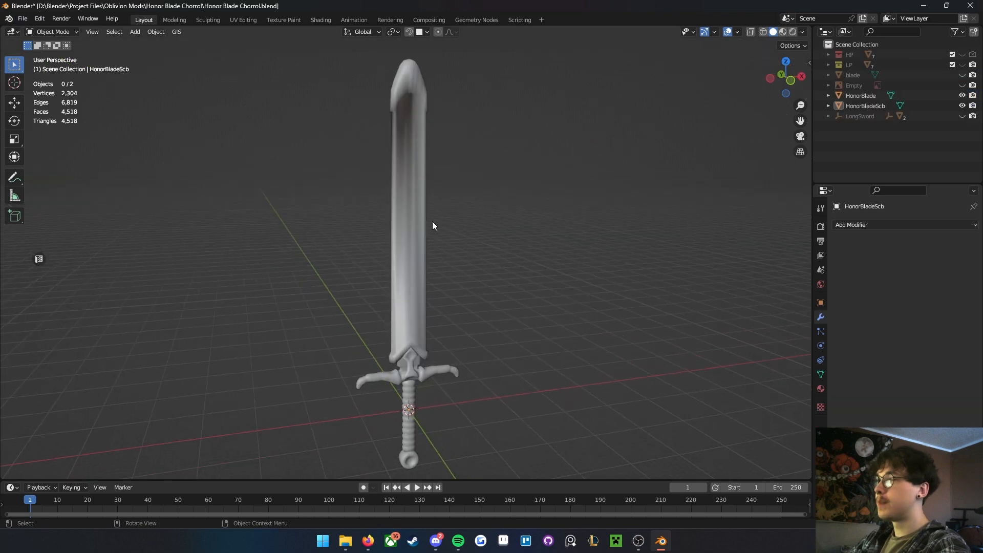
- In the Honor Blade Chorrol file, trial-move the HonorBladeScb scabbard, cancel the move, and hide the scabbard
{"action": "left_click", "coordinate": [431, 223]}
{"action": "key", "text": "g"}
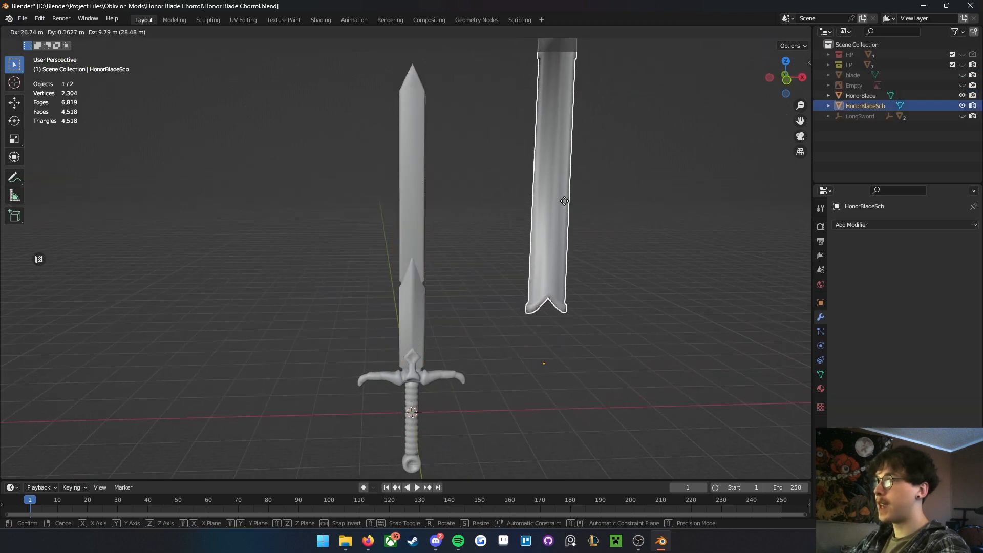
{"action": "right_click", "coordinate": [560, 202]}
{"action": "key", "text": "h"}
- Inspect the HonorBlade sword with a cancelled trial move and a look at its mesh in Edit Mode
{"action": "left_click", "coordinate": [423, 268]}
{"action": "middle_click_drag", "start_coordinate": [423, 267], "coordinate": [472, 278]}
{"action": "key", "text": "g"}
{"action": "right_click", "coordinate": [476, 248]}
{"action": "key", "text": "Tab"}
{"action": "middle_click_drag", "start_coordinate": [578, 253], "coordinate": [302, 180]}
{"action": "key", "text": "Tab"}
{"action": "middle_click_drag", "start_coordinate": [452, 288], "coordinate": [427, 281]}
- Hide HonorBlade, briefly toggle the HP collection's visibility, and show HonorBlade and HonorBladeScb again
{"action": "left_click", "coordinate": [962, 95]}
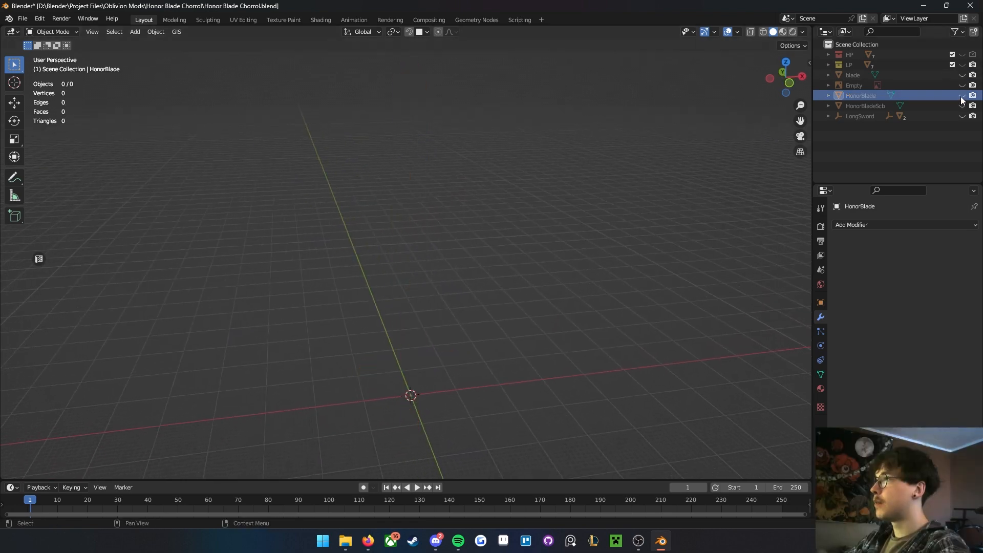
{"action": "left_click", "coordinate": [961, 56]}
{"action": "left_click", "coordinate": [961, 56]}
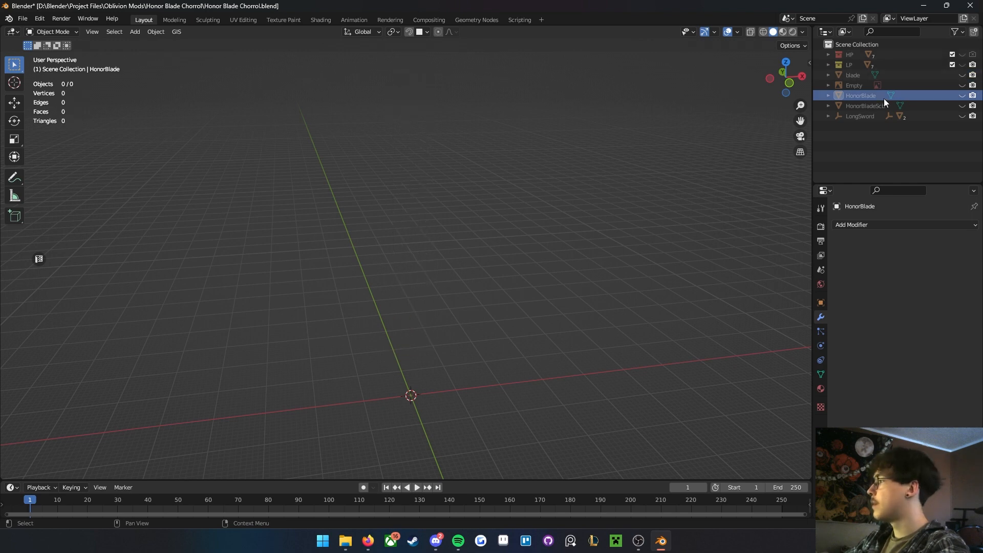
{"action": "left_click_drag", "start_coordinate": [962, 96], "coordinate": [962, 105]}
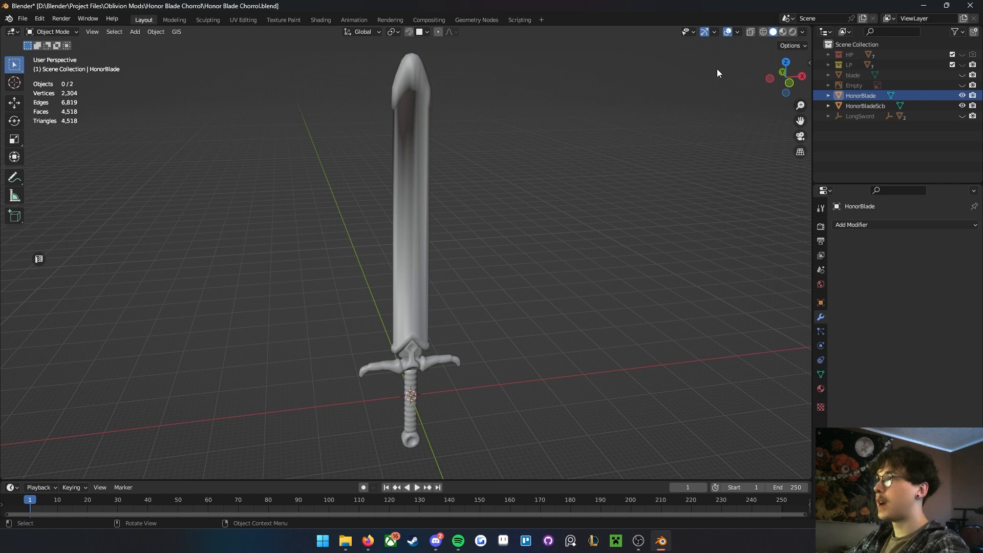
- Toggle the viewport's Statistics overlay, leave it enabled, and review the sword's vertex and triangle counts
{"action": "left_click", "coordinate": [738, 33]}
{"action": "left_click", "coordinate": [737, 33]}
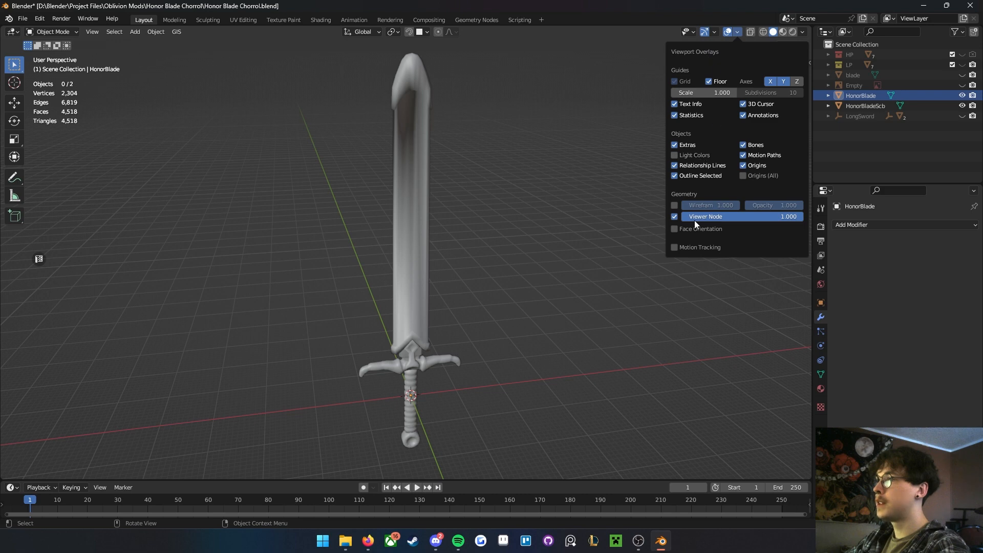
{"action": "left_click", "coordinate": [678, 117]}
{"action": "left_click", "coordinate": [677, 116]}
{"action": "left_click", "coordinate": [678, 117]}
{"action": "left_click", "coordinate": [678, 117]}
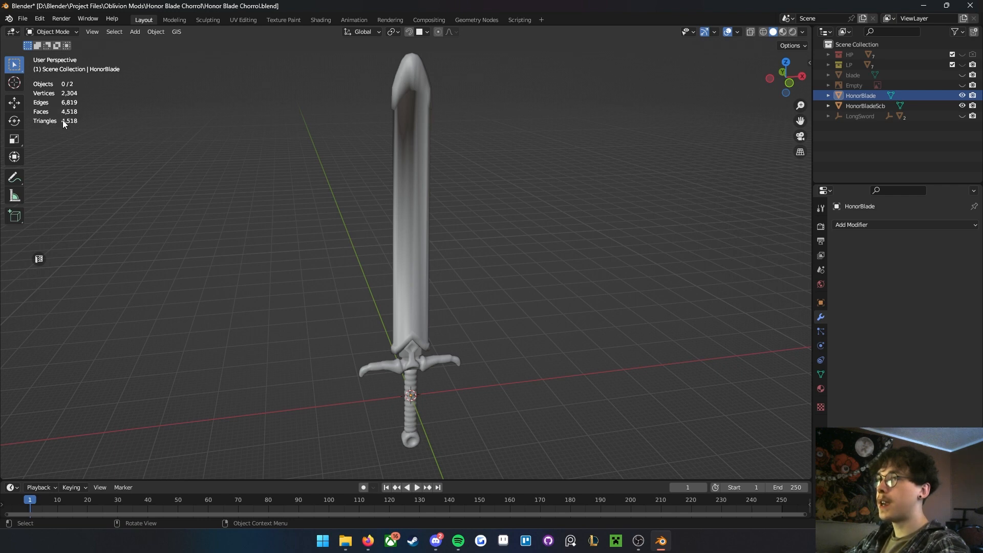
{"action": "middle_click_drag", "start_coordinate": [230, 166], "coordinate": [301, 151]}
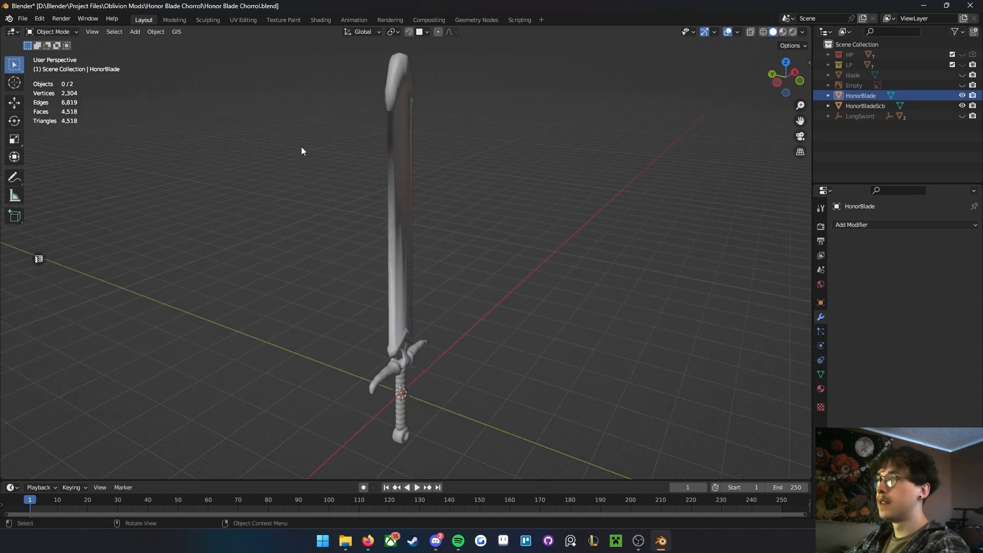
{"action": "middle_click_drag", "start_coordinate": [124, 152], "coordinate": [297, 175]}
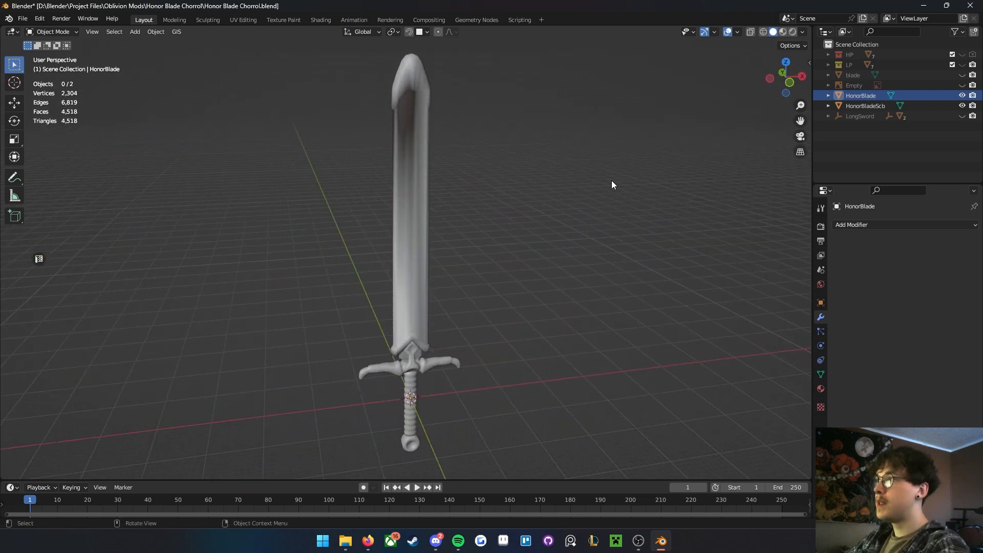
- Trial-move the HonorBladeScb scabbard off the sword to view the blade beneath, and cancel the move
{"action": "middle_click_drag", "start_coordinate": [623, 168], "coordinate": [471, 186]}
{"action": "left_click", "coordinate": [414, 181]}
{"action": "key", "text": "g"}
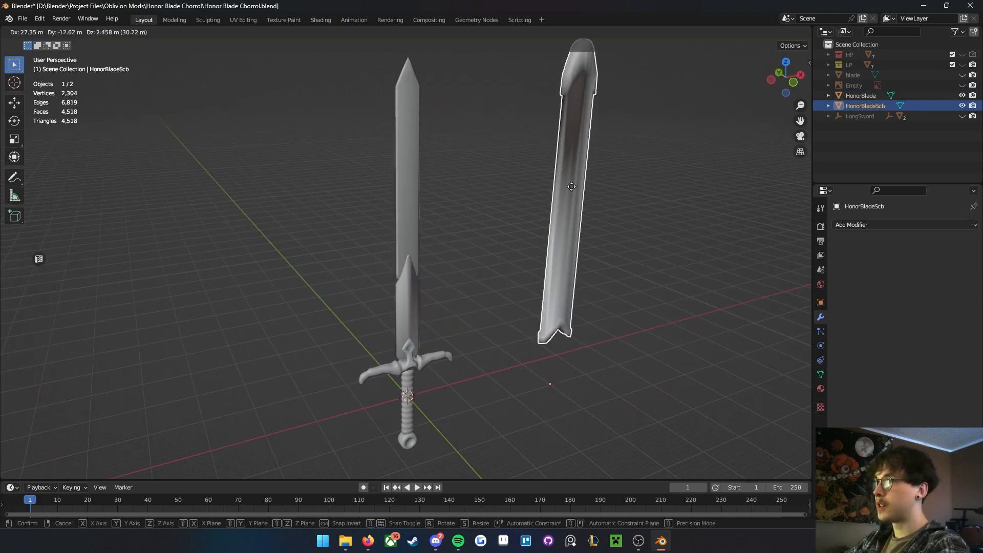
{"action": "right_click", "coordinate": [569, 186]}
- Inspect the topology of the Honor Blade and its scabbard together in Edit Mode, and return to Object Mode
{"action": "middle_click_drag", "start_coordinate": [569, 186], "coordinate": [433, 389]}
{"action": "left_click_drag", "start_coordinate": [434, 389], "coordinate": [350, 267]}
{"action": "key", "text": "Tab"}
{"action": "scroll", "coordinate": [474, 310], "scroll_direction": "up", "scroll_amount": 3}
{"action": "middle_click_drag", "start_coordinate": [472, 312], "coordinate": [502, 123], "text": "shift"}
{"action": "scroll", "coordinate": [486, 205], "scroll_direction": "up", "scroll_amount": 4}
{"action": "middle_click_drag", "start_coordinate": [471, 278], "coordinate": [370, 254]}
{"action": "scroll", "coordinate": [377, 256], "scroll_direction": "down", "scroll_amount": 3}
{"action": "middle_click_drag", "start_coordinate": [489, 311], "coordinate": [344, 313]}
{"action": "scroll", "coordinate": [359, 297], "scroll_direction": "down", "scroll_amount": 6}
{"action": "scroll", "coordinate": [402, 271], "scroll_direction": "up", "scroll_amount": 2}
{"action": "mouse_move", "coordinate": [402, 272]}
{"action": "middle_mouse_down"}
{"action": "mouse_move", "coordinate": [434, 300]}
{"action": "mouse_move", "coordinate": [409, 284]}
{"action": "mouse_move", "coordinate": [406, 252]}
{"action": "mouse_move", "coordinate": [417, 301]}
{"action": "mouse_move", "coordinate": [412, 272]}
{"action": "middle_mouse_up"}
{"action": "key", "text": "Tab"}
- Check that HonorBladeScb and HonorBlade are separate objects by trial-moving each in turn and cancelling
{"action": "left_click", "coordinate": [410, 284]}
{"action": "key", "text": "g"}
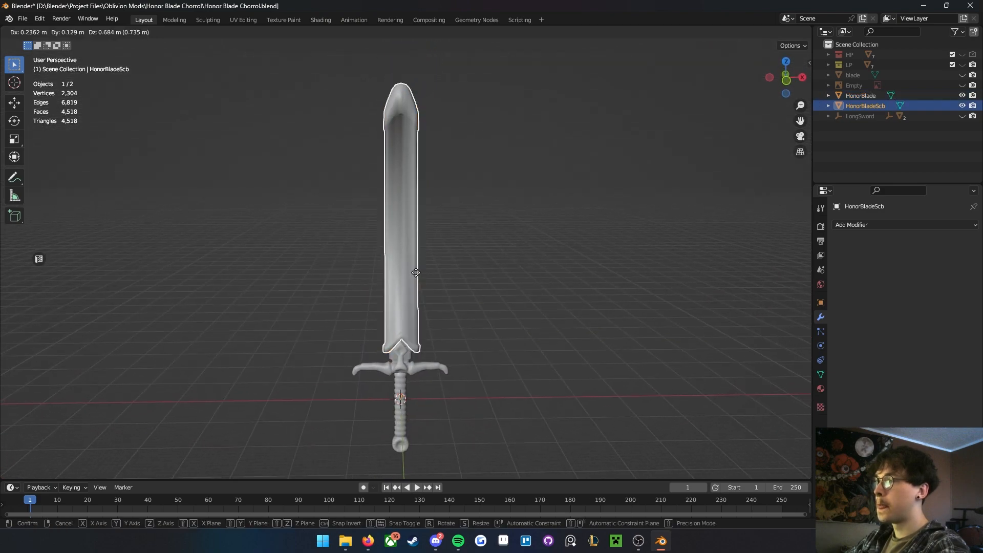
{"action": "key", "text": "Escape"}
{"action": "middle_click_drag", "start_coordinate": [488, 277], "coordinate": [727, 183]}
{"action": "left_click", "coordinate": [854, 96]}
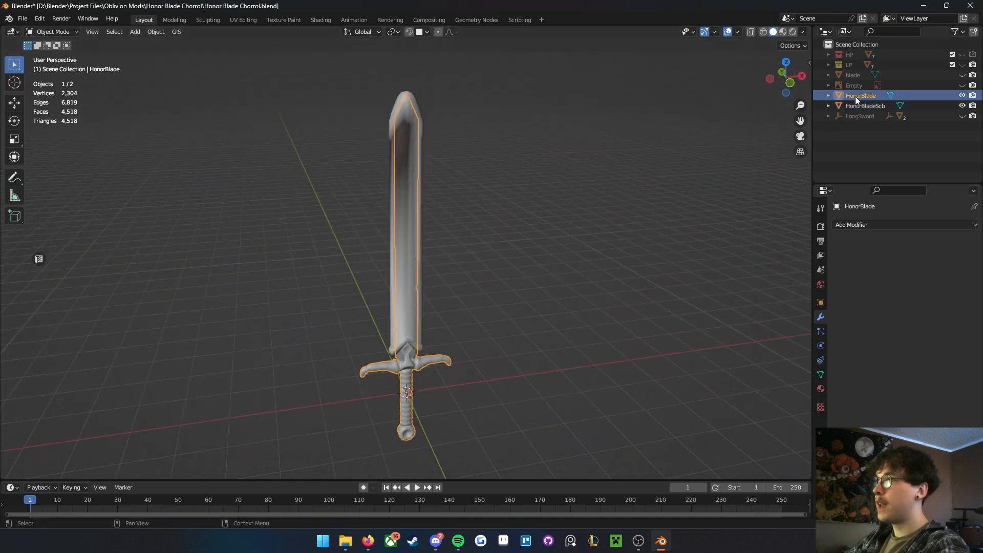
{"action": "key", "text": "g"}
{"action": "key", "text": "Escape"}
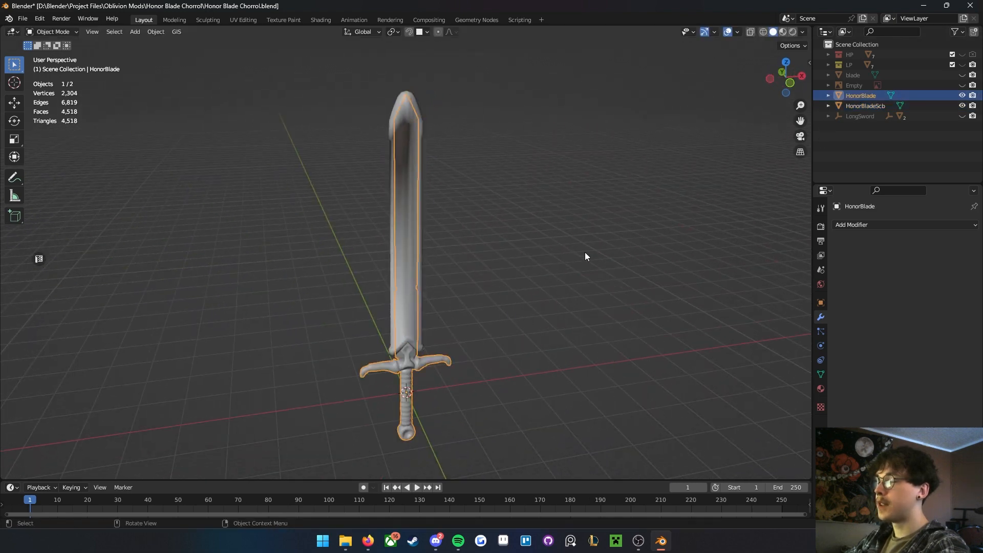
{"action": "middle_click_drag", "start_coordinate": [443, 229], "coordinate": [410, 290]}
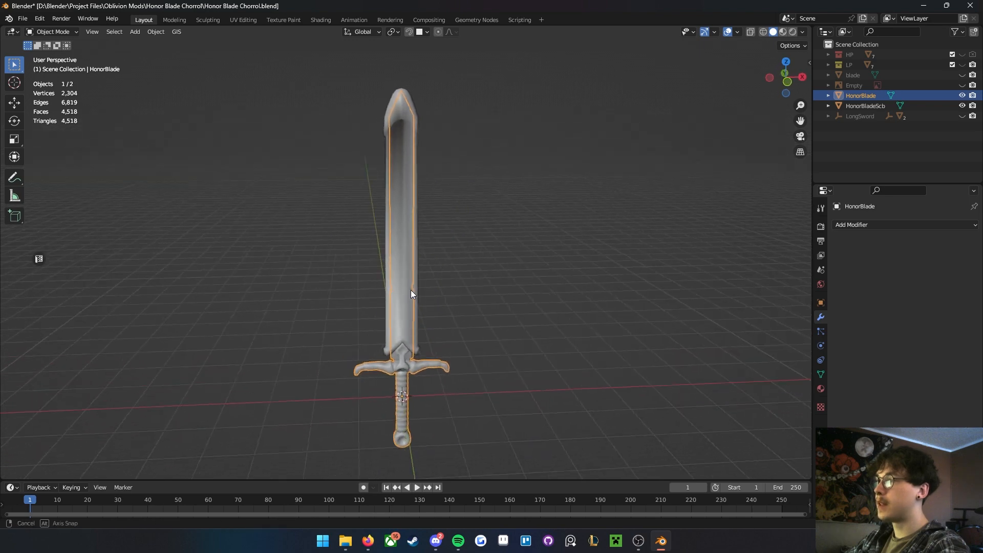
{"action": "key", "text": "g"}
{"action": "key", "text": "Escape"}
- Select HonorBlade and HonorBladeScb together, view their meshes in Edit Mode, and return to Object Mode
{"action": "middle_click_drag", "start_coordinate": [441, 332], "coordinate": [441, 236]}
{"action": "left_click_drag", "start_coordinate": [478, 394], "coordinate": [385, 258]}
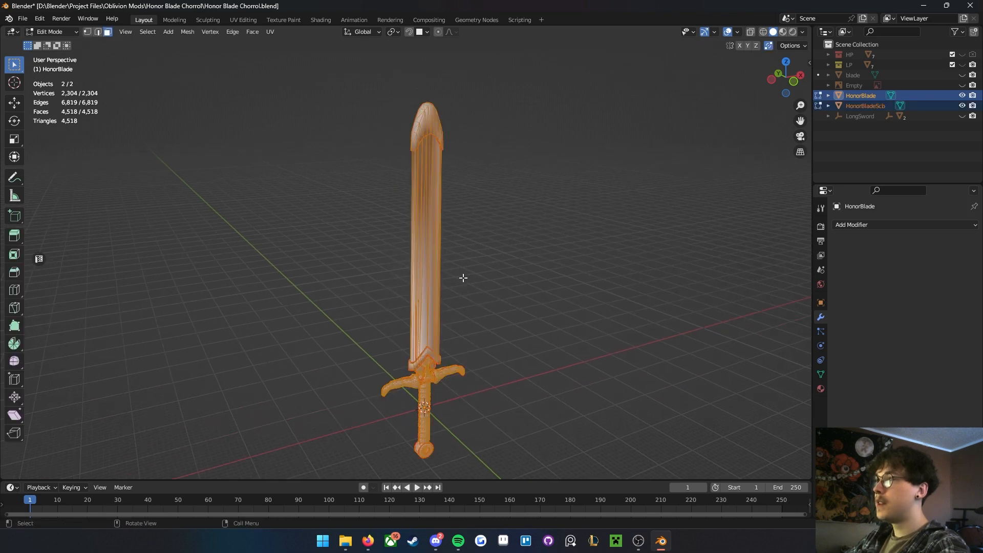
{"action": "key", "text": "Tab"}
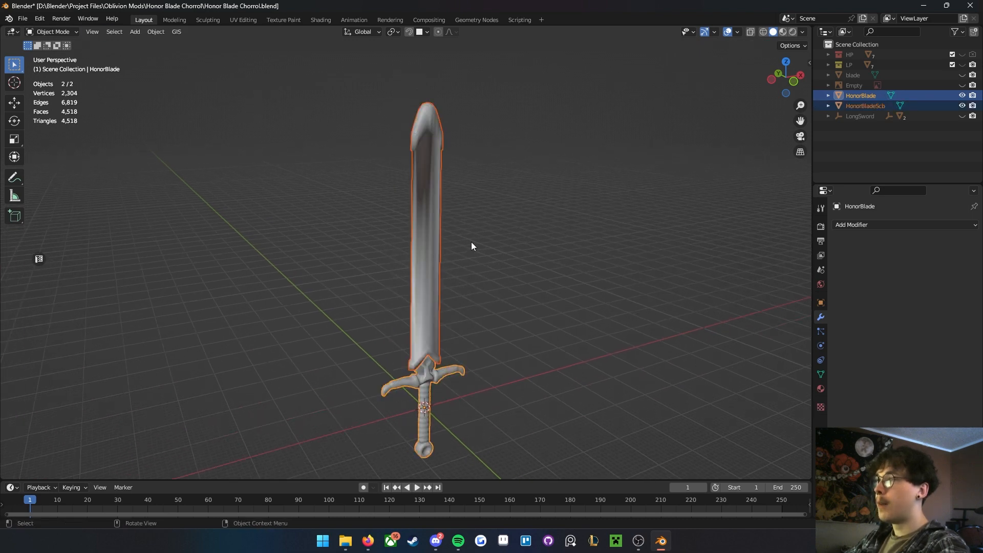
- View the UV layout of the HonorBladeScb scabbard in the UV Editing workspace
{"action": "left_click", "coordinate": [463, 162]}
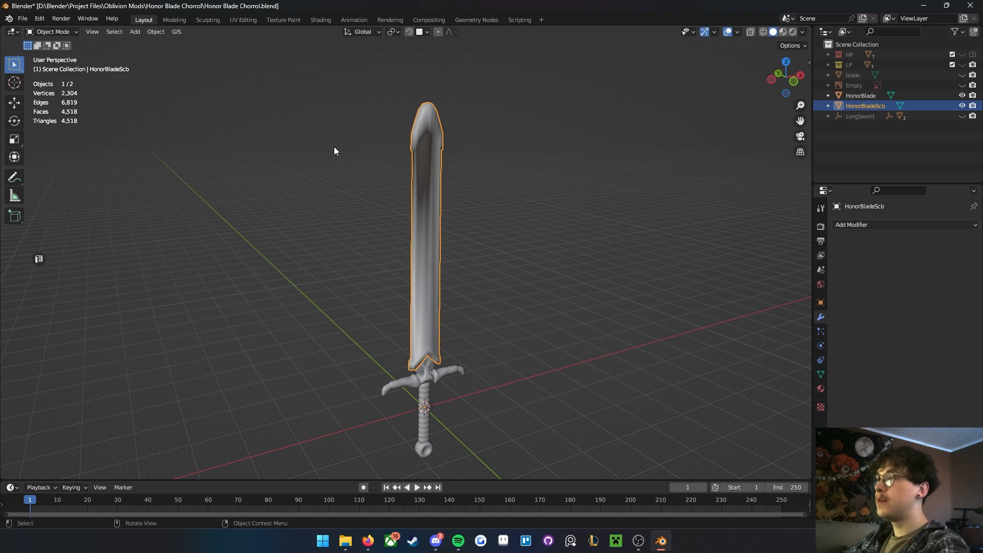
{"action": "left_click", "coordinate": [242, 20]}
{"action": "key", "text": "Tab"}
{"action": "key", "text": "Tab"}
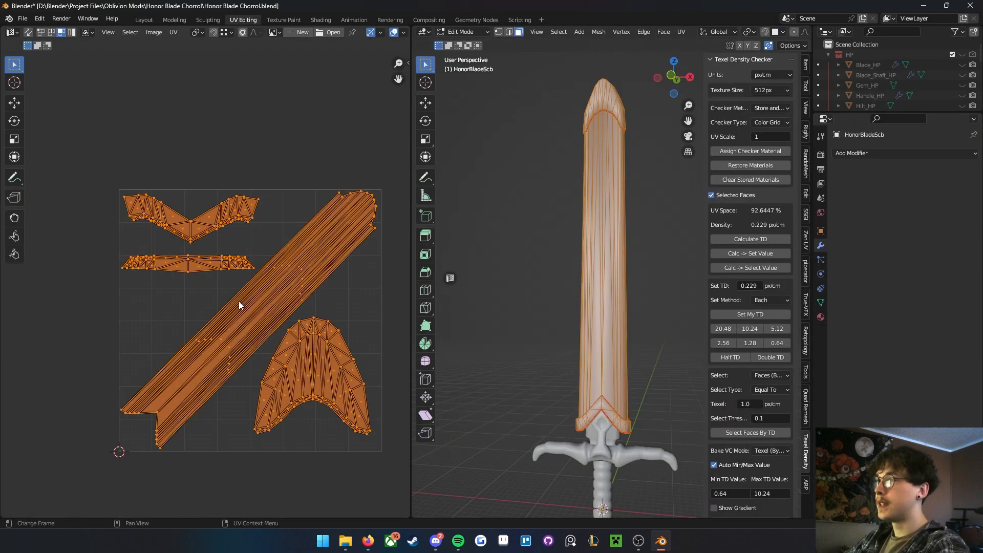
- Switch from the scabbard to HonorBlade and view the UV layout of all its faces
{"action": "key", "text": "Tab"}
{"action": "left_click", "coordinate": [597, 465]}
{"action": "key", "text": "Tab"}
{"action": "key", "text": "a"}
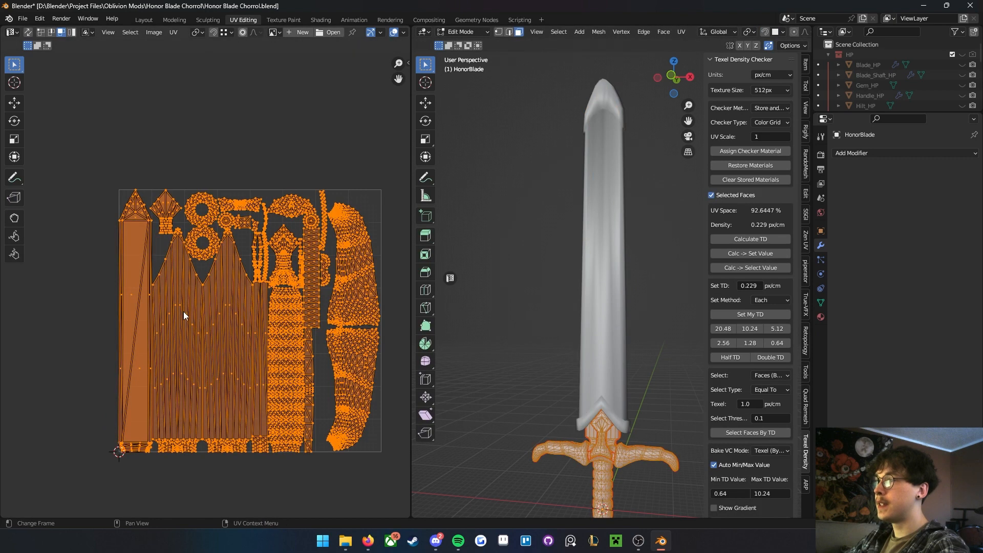
- Hide the 3D viewport's sidebar and view the UVs of HonorBlade and HonorBladeScb together before clearing the selection
{"action": "key", "text": "Tab"}
{"action": "middle_click_drag", "start_coordinate": [574, 370], "coordinate": [540, 337]}
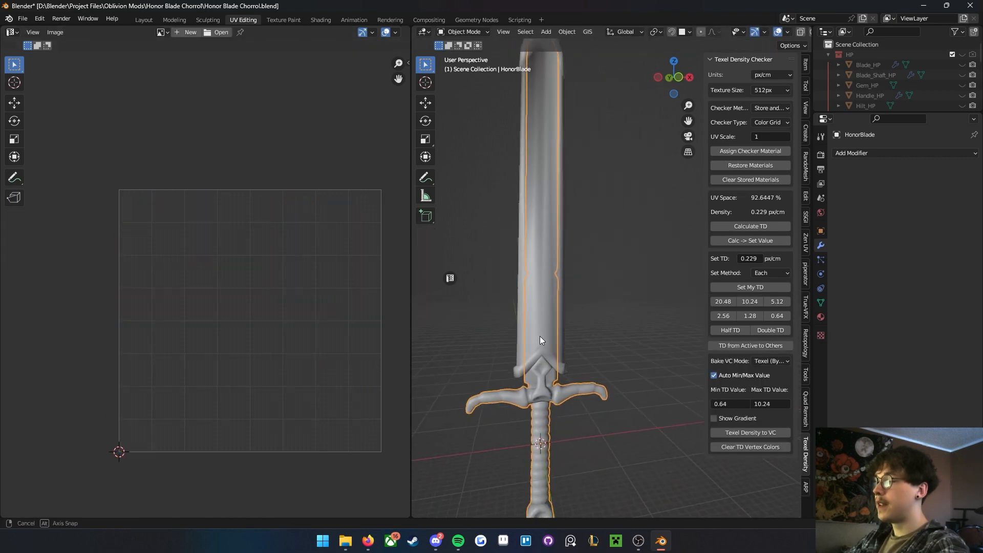
{"action": "key", "text": "n"}
{"action": "middle_click_drag", "start_coordinate": [545, 259], "coordinate": [608, 385], "text": "shift"}
{"action": "scroll", "coordinate": [571, 285], "scroll_direction": "down", "scroll_amount": 3}
{"action": "key", "text": "Tab"}
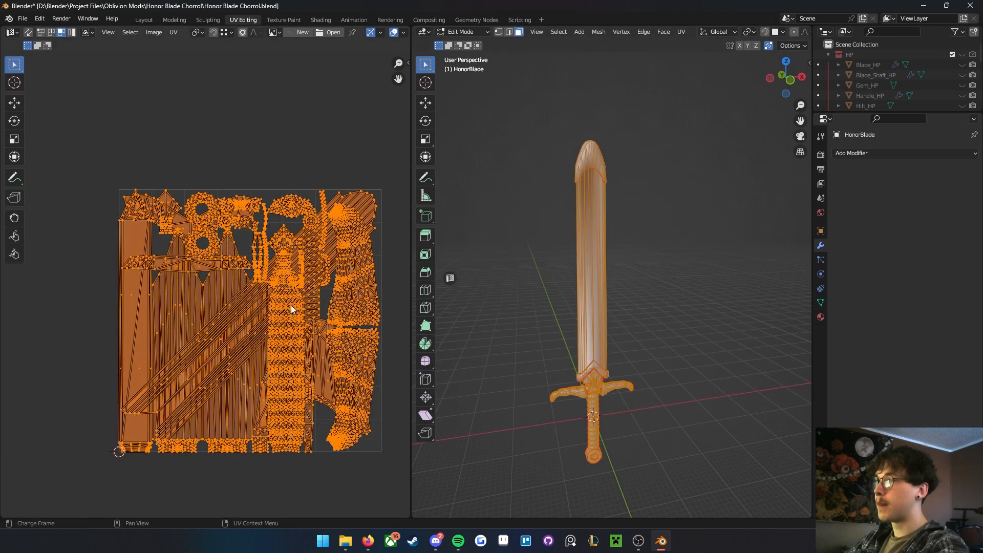
{"action": "key", "text": "Tab"}
{"action": "left_click", "coordinate": [619, 310]}
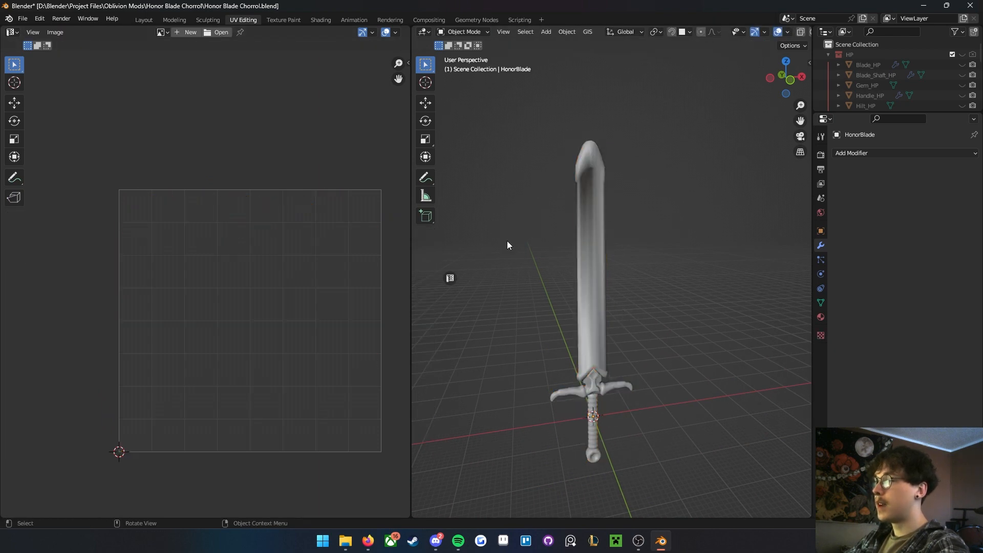
- Return to the Layout workspace and examine the sword with its scabbard in Object Mode
{"action": "left_click", "coordinate": [146, 20]}
{"action": "scroll", "coordinate": [516, 252], "scroll_direction": "up", "scroll_amount": 2}
{"action": "scroll", "coordinate": [513, 257], "scroll_direction": "down", "scroll_amount": 3}
{"action": "scroll", "coordinate": [511, 260], "scroll_direction": "up", "scroll_amount": 1}
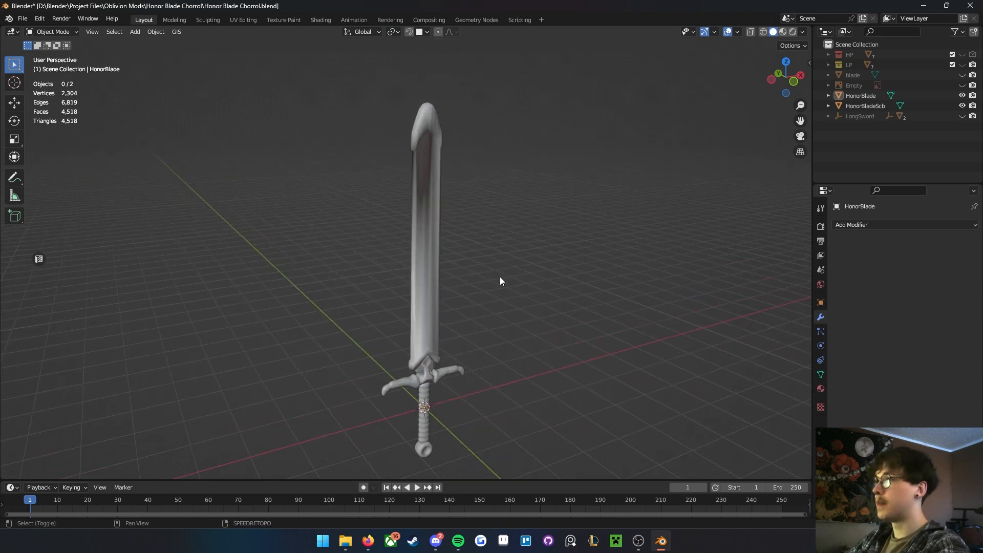
{"action": "scroll", "coordinate": [492, 256], "scroll_direction": "up", "scroll_amount": 1}
{"action": "scroll", "coordinate": [483, 250], "scroll_direction": "down", "scroll_amount": 1}
{"action": "scroll", "coordinate": [481, 256], "scroll_direction": "up", "scroll_amount": 2}
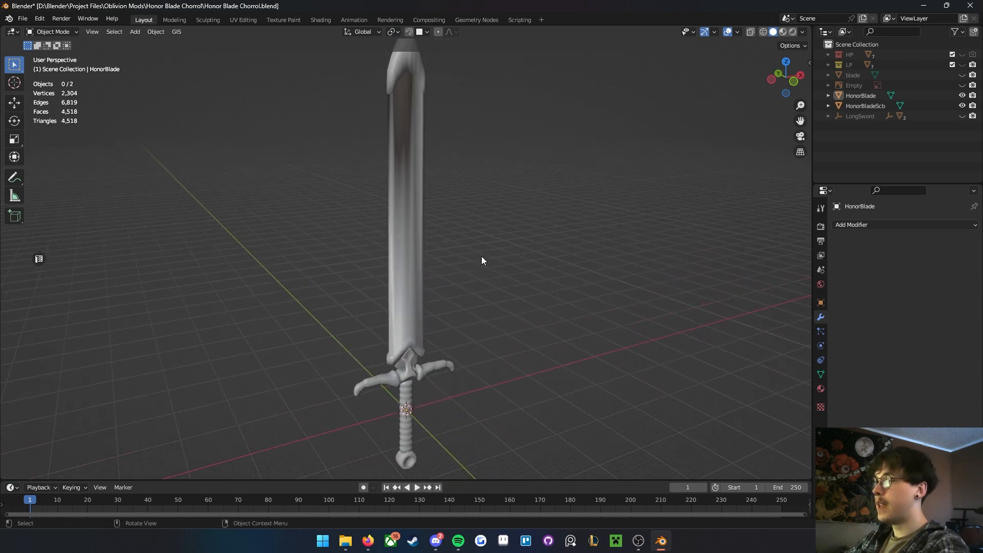
{"action": "scroll", "coordinate": [485, 265], "scroll_direction": "down", "scroll_amount": 1}
{"action": "scroll", "coordinate": [485, 266], "scroll_direction": "down", "scroll_amount": 1}
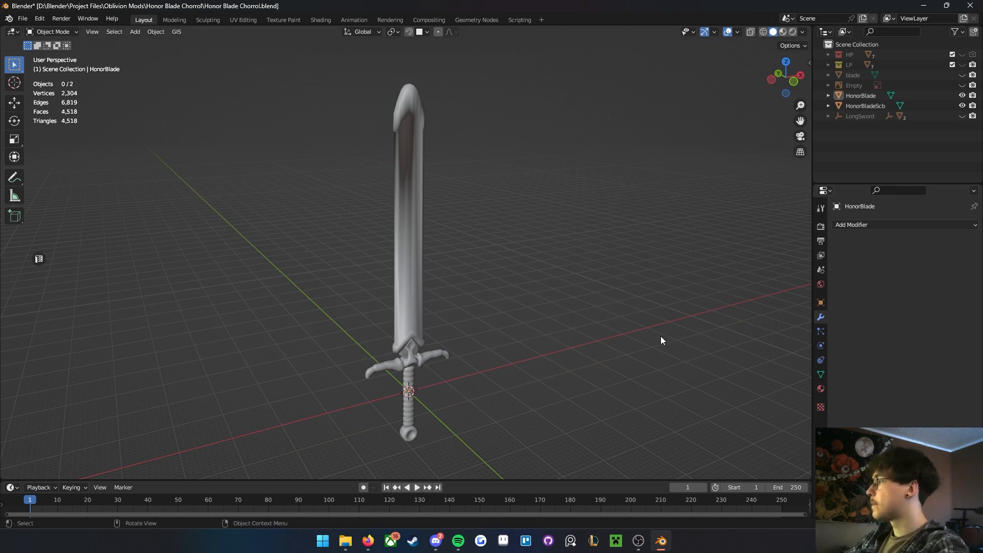
- Select HonorBladeScb and HonorBlade together to point out both objects, and clear the selection
{"action": "middle_click_drag", "start_coordinate": [604, 335], "coordinate": [542, 333]}
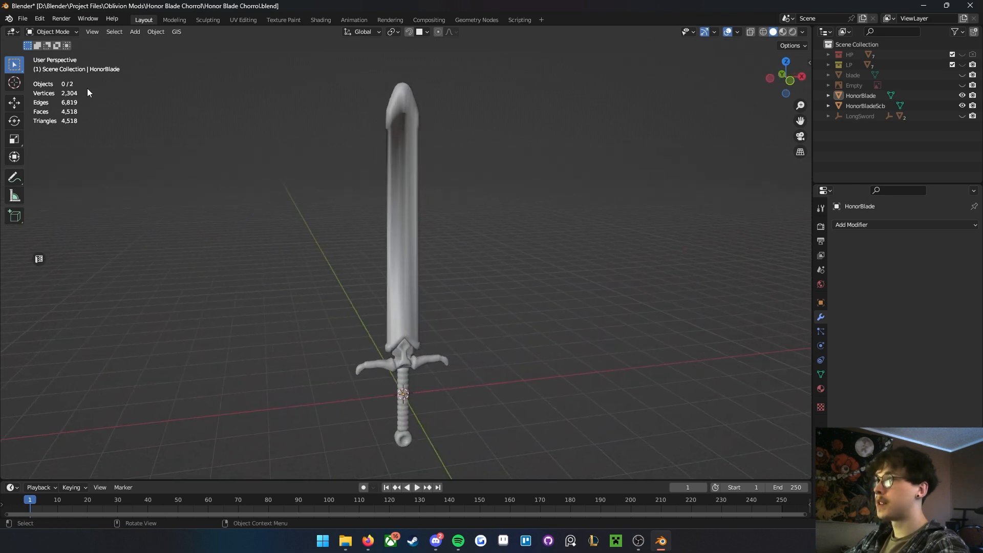
{"action": "left_click", "coordinate": [409, 307]}
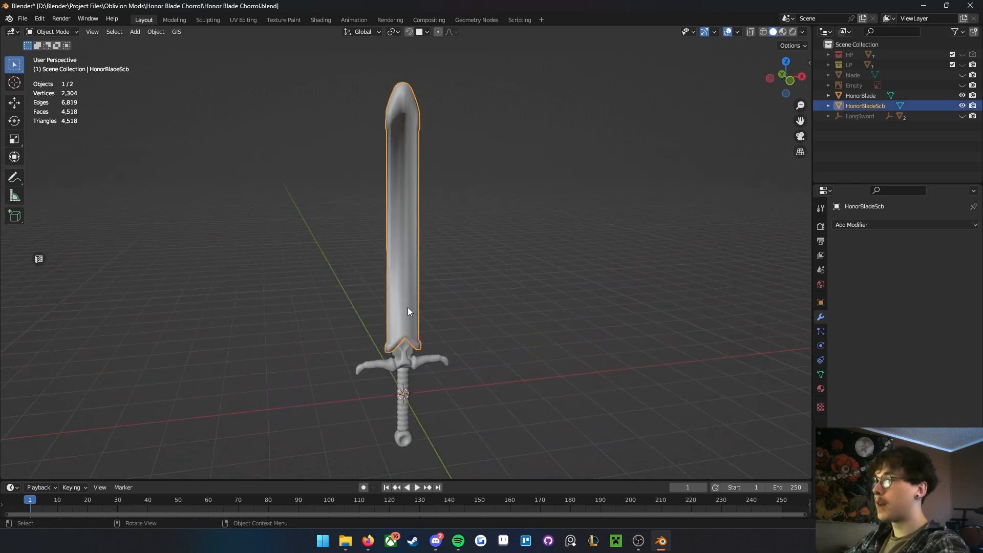
{"action": "left_click", "coordinate": [396, 361], "text": "shift"}
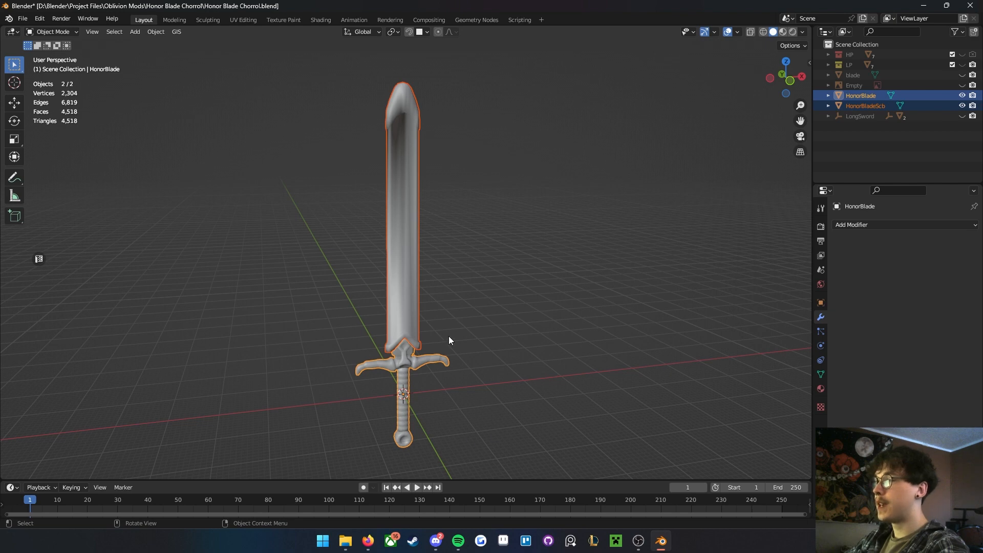
{"action": "left_click", "coordinate": [471, 315]}
{"action": "middle_click_drag", "start_coordinate": [471, 315], "coordinate": [507, 307]}
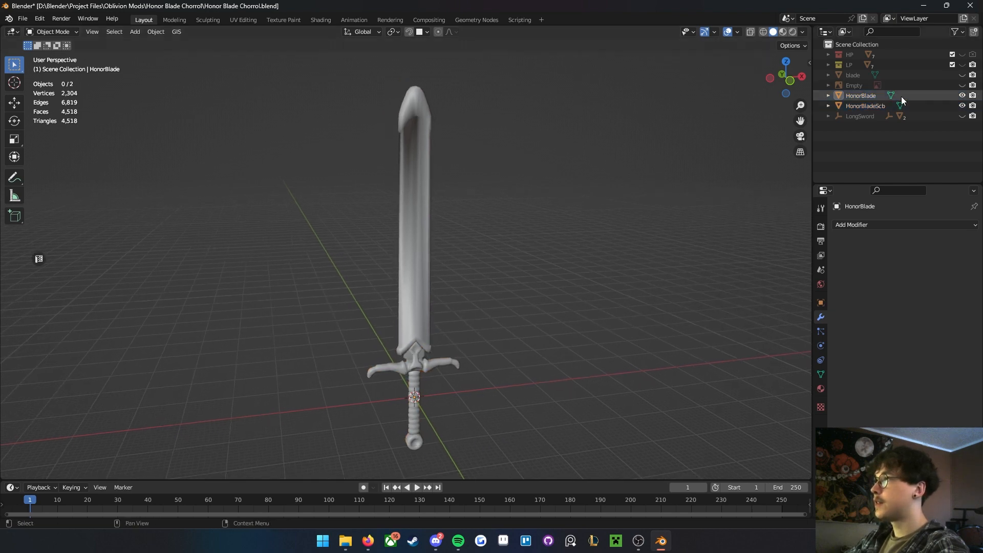
- Hide HonorBlade and HonorBladeScb and show the HP collection to view the high-poly model
{"action": "left_click", "coordinate": [962, 96]}
{"action": "left_click", "coordinate": [962, 96]}
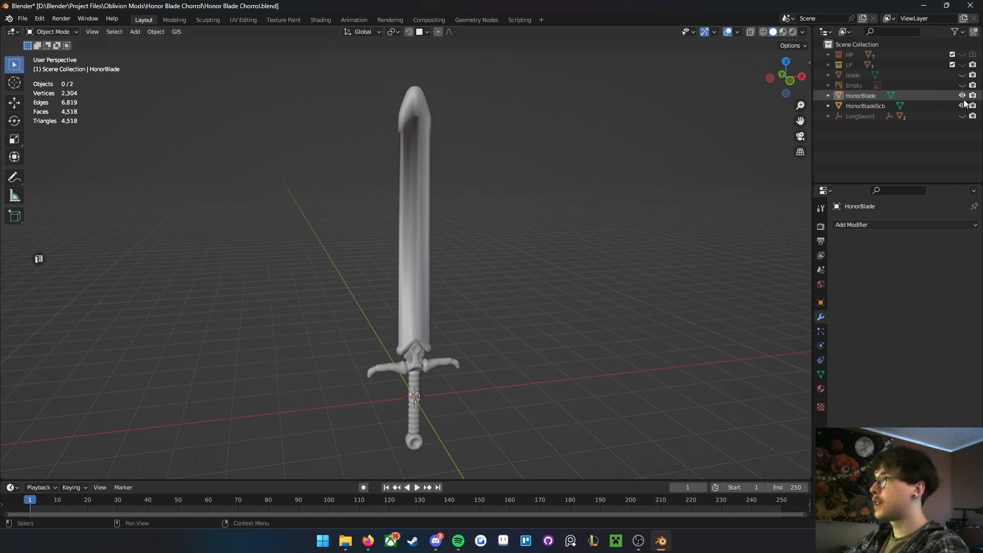
{"action": "left_click", "coordinate": [962, 95]}
{"action": "left_click", "coordinate": [961, 105]}
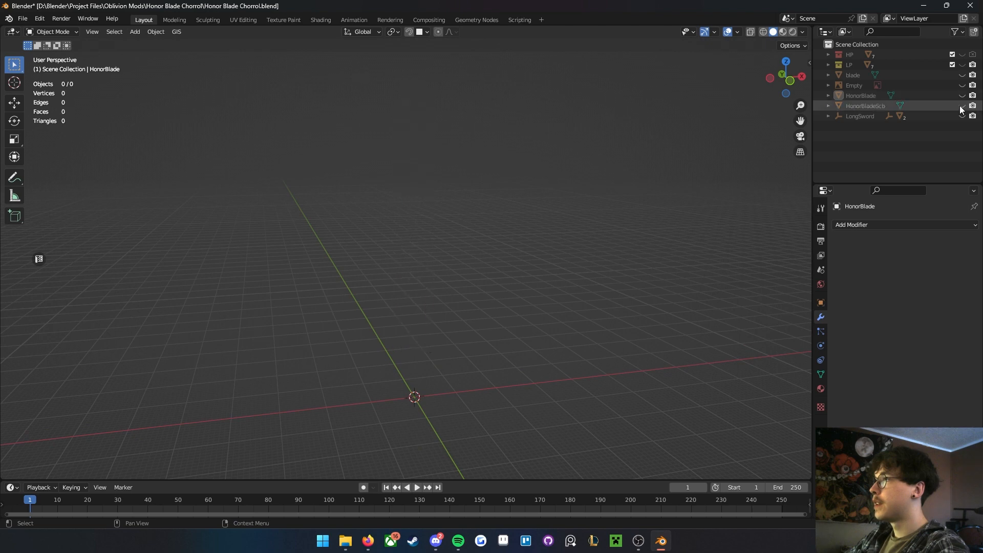
{"action": "left_click", "coordinate": [962, 55]}
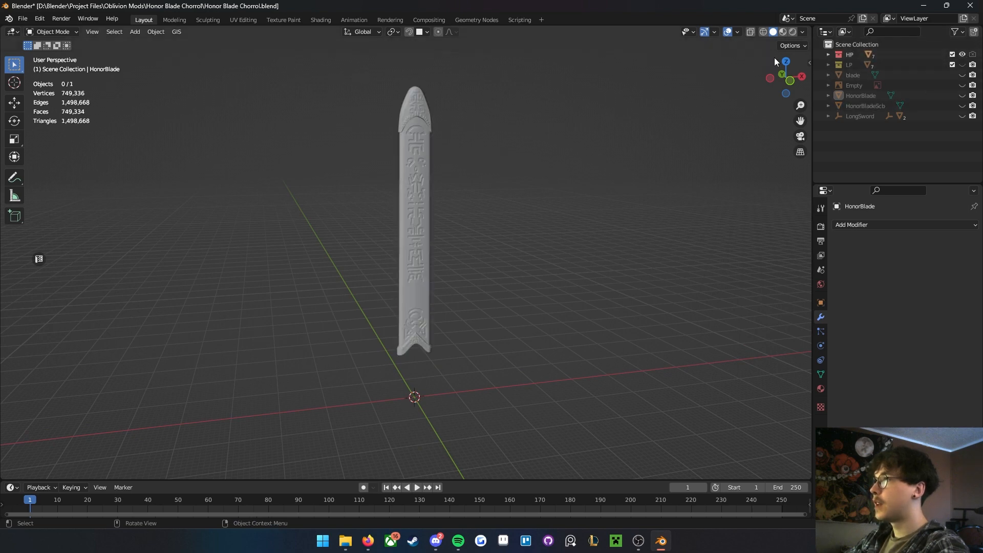
- Within the HP collection, hide Scb_HP and show the high-poly blade, shaft, gem, handle, hilt and pommel
{"action": "left_click", "coordinate": [828, 55]}
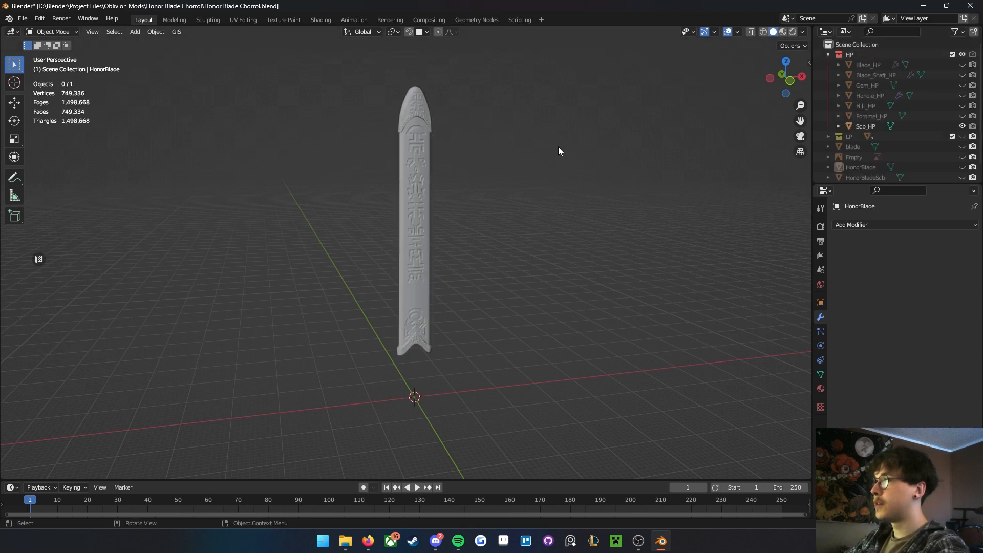
{"action": "left_click", "coordinate": [962, 126]}
{"action": "left_click", "coordinate": [962, 116]}
{"action": "left_click_drag", "start_coordinate": [963, 66], "coordinate": [964, 75]}
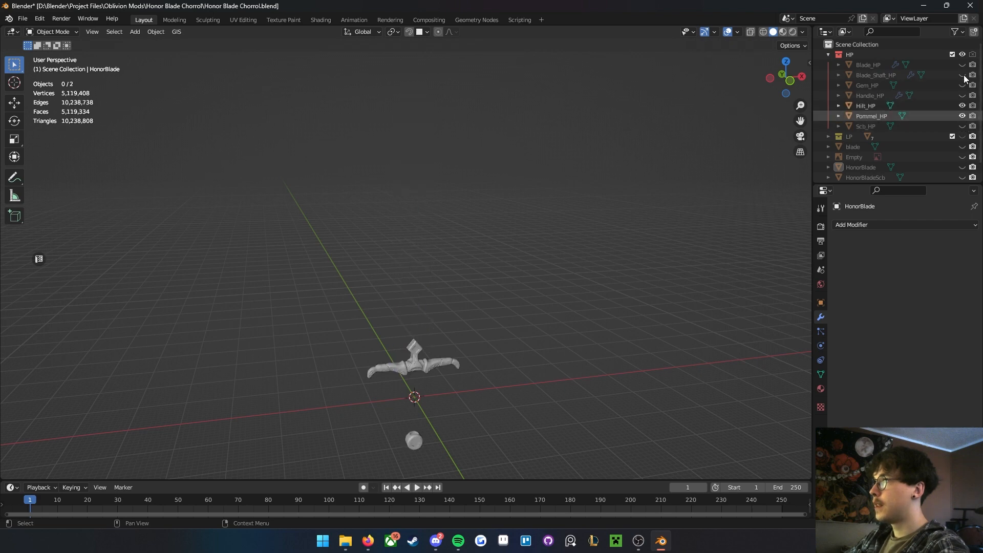
{"action": "scroll", "coordinate": [475, 250], "scroll_direction": "up", "scroll_amount": 1}
{"action": "middle_click_drag", "start_coordinate": [474, 250], "coordinate": [467, 224]}
{"action": "left_click", "coordinate": [827, 55]}
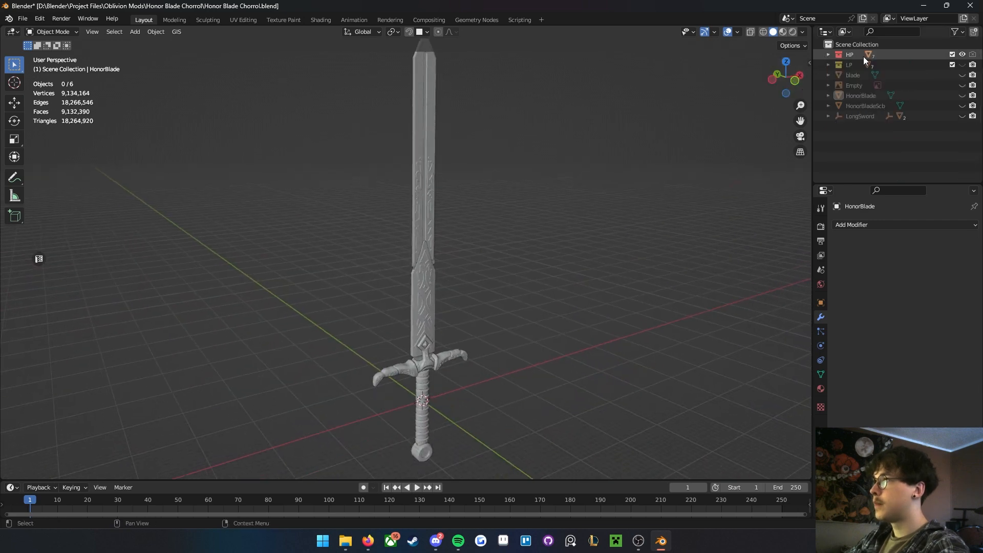
- Swap the visible HP collection for HonorBlade and HonorBladeScb, and save the Blender file
{"action": "left_click", "coordinate": [963, 54]}
{"action": "middle_click_drag", "start_coordinate": [487, 169], "coordinate": [464, 173]}
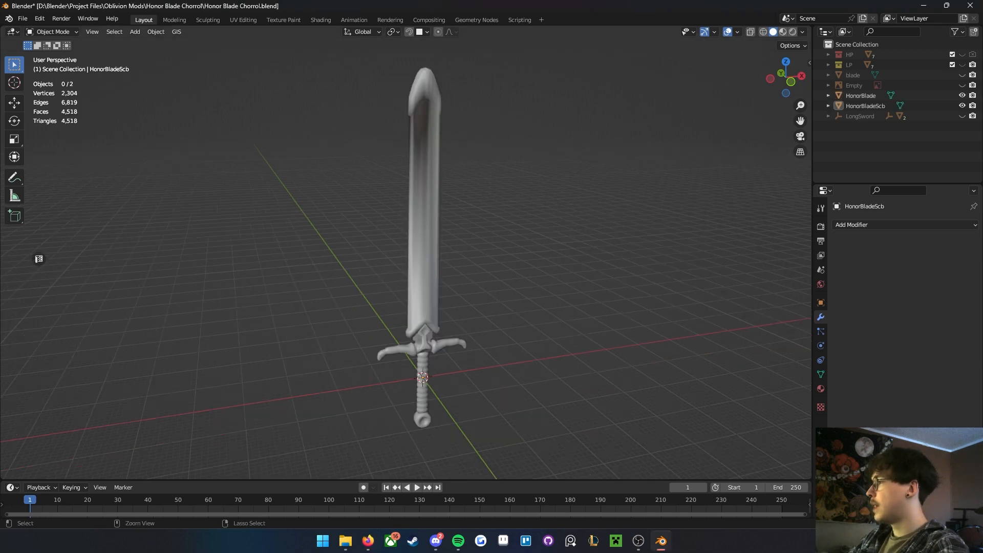
{"action": "key", "text": "ctrl+s"}
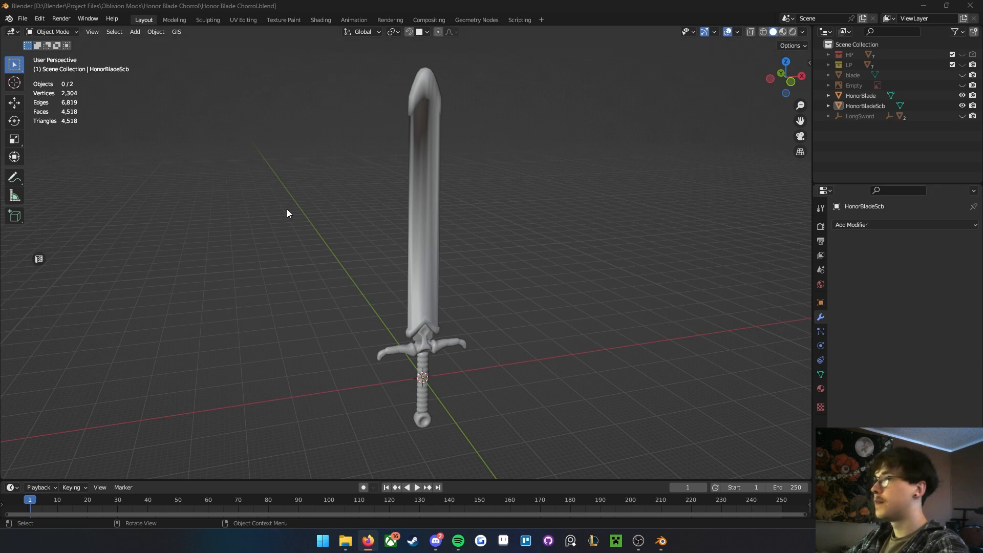
- Hide the merged HonorBlade and HonorBladeScb objects from the viewport
{"action": "left_click", "coordinate": [432, 214]}
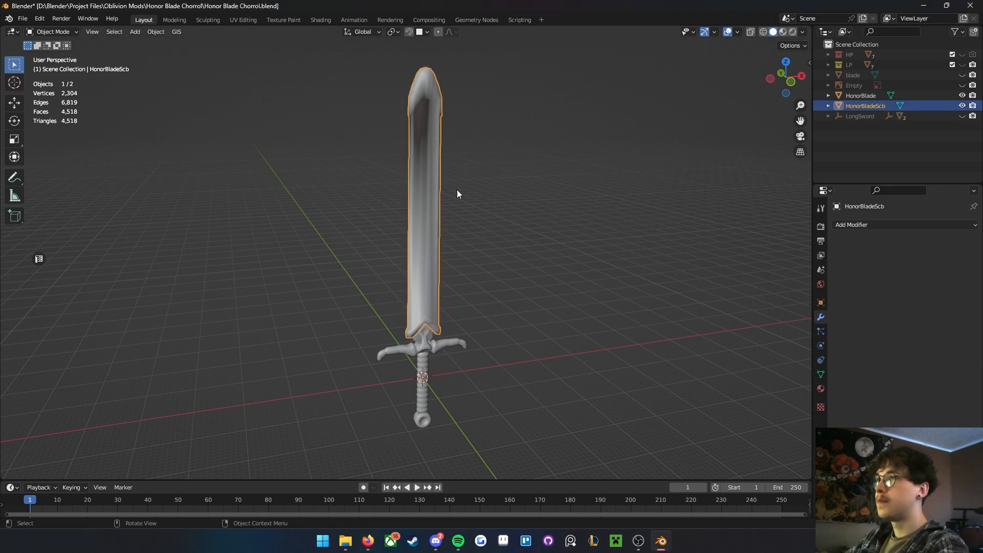
{"action": "left_click", "coordinate": [417, 356]}
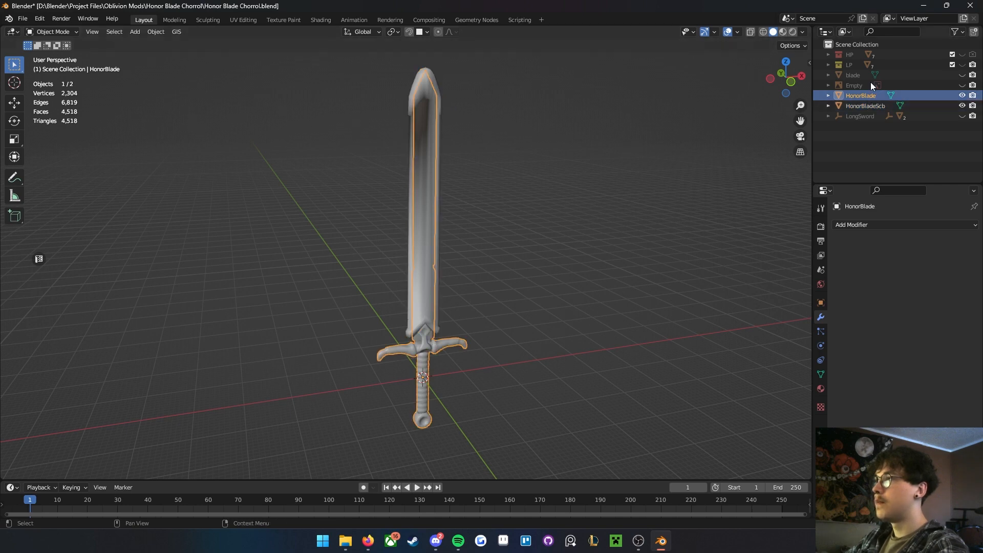
{"action": "left_click", "coordinate": [962, 95]}
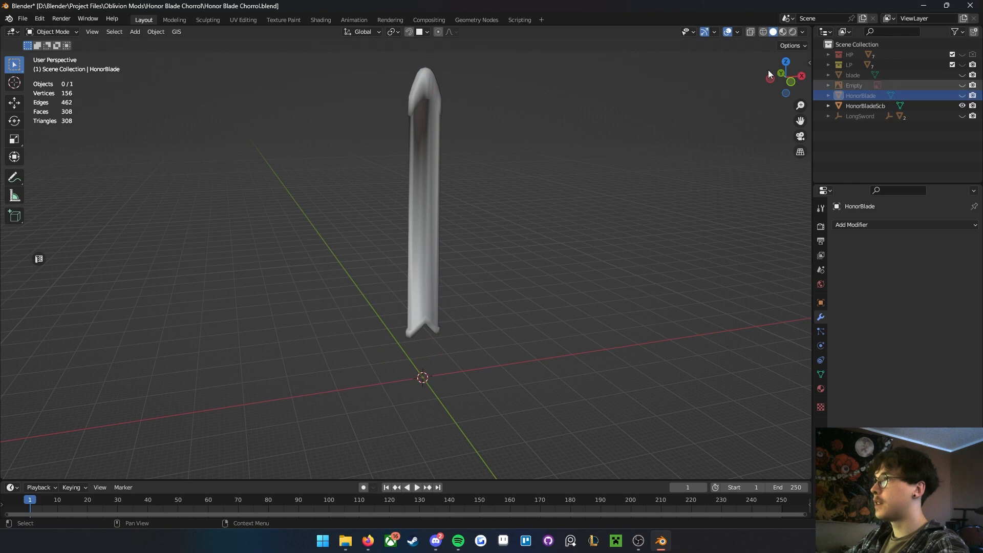
{"action": "left_click", "coordinate": [963, 106]}
- Expand the LP and HP collections in the Outliner and make the LP collection visible
{"action": "left_click", "coordinate": [822, 67]}
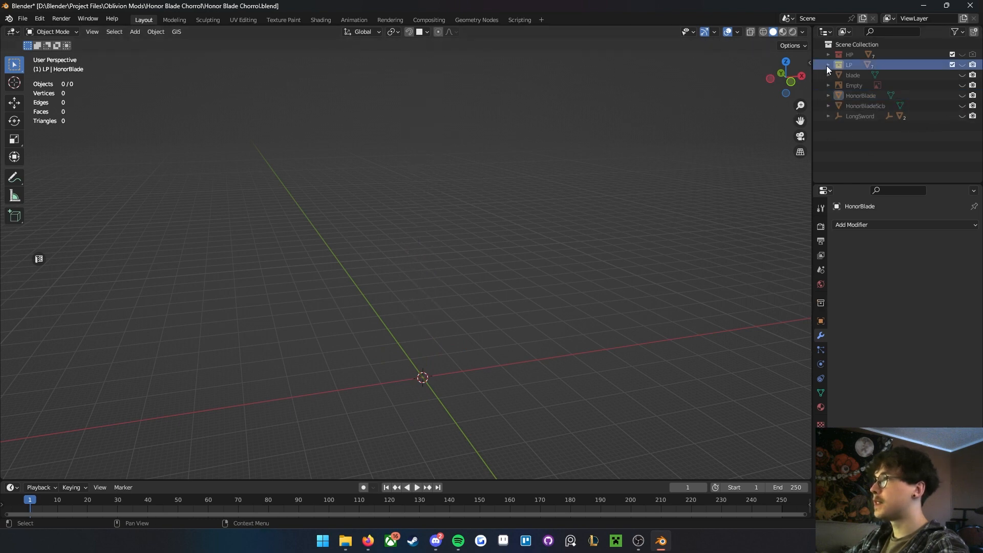
{"action": "left_click", "coordinate": [826, 65]}
{"action": "left_click", "coordinate": [827, 54]}
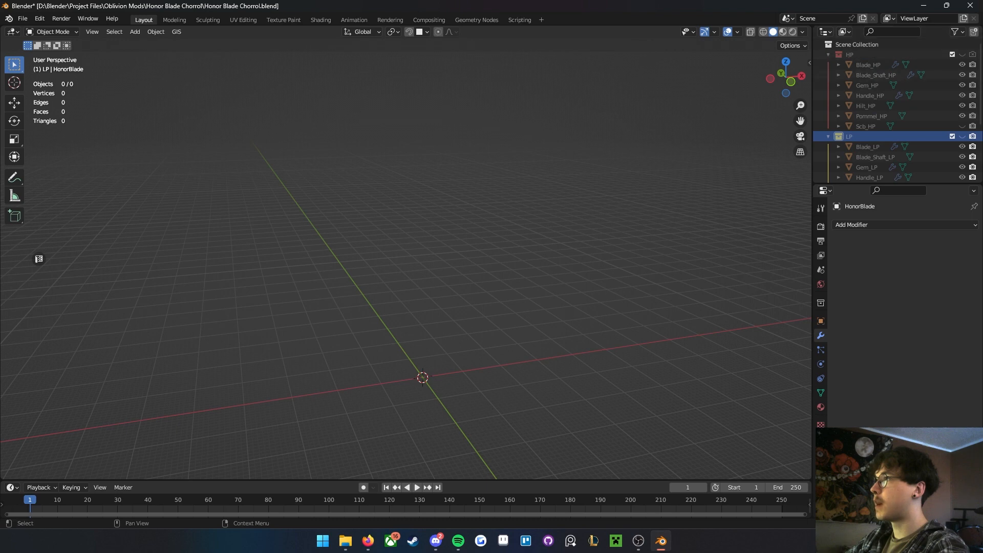
{"action": "left_click", "coordinate": [961, 136]}
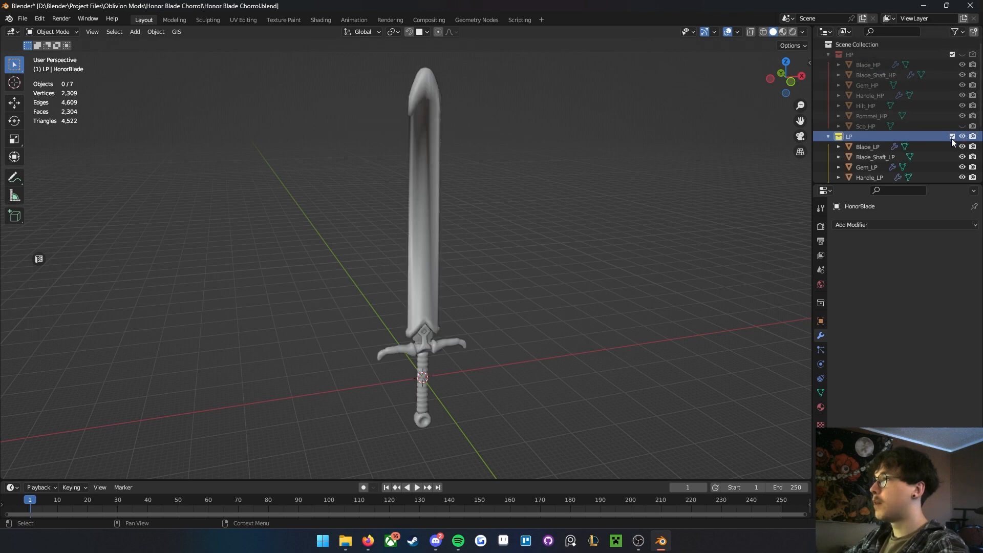
{"action": "scroll", "coordinate": [870, 157], "scroll_direction": "down", "scroll_amount": 3}
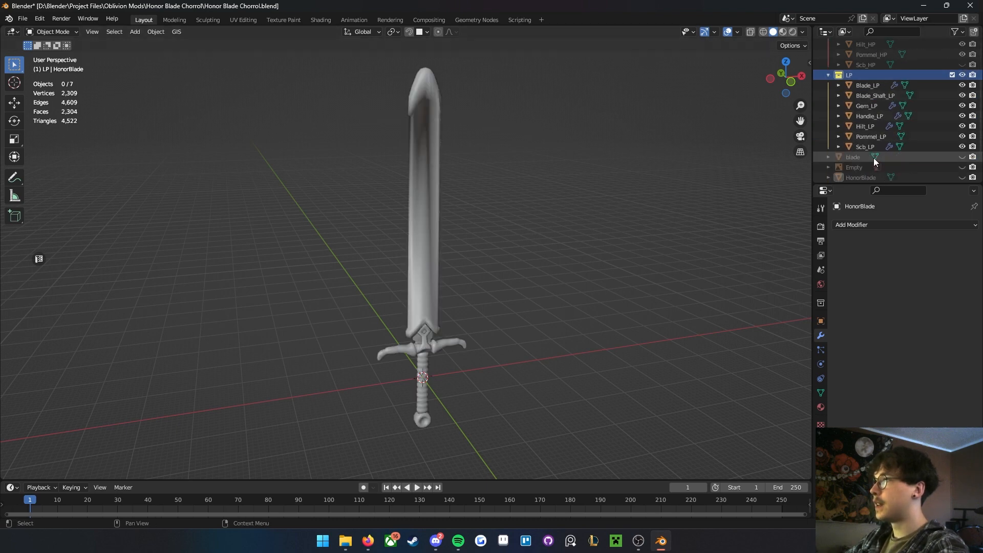
- Hide Scb_LP to expose the low-poly blade beneath the scabbard
{"action": "left_click", "coordinate": [962, 146]}
{"action": "left_click", "coordinate": [438, 178]}
{"action": "middle_click_drag", "start_coordinate": [452, 187], "coordinate": [443, 183]}
{"action": "middle_click_drag", "start_coordinate": [432, 281], "coordinate": [472, 185]}
- Select the low-poly sword's parts in turn, including Handle_LP and Pommel_LP, to check that they are separate objects
{"action": "left_click", "coordinate": [443, 275]}
{"action": "left_click", "coordinate": [428, 338]}
{"action": "scroll", "coordinate": [428, 338], "scroll_direction": "up", "scroll_amount": 3}
{"action": "left_click", "coordinate": [424, 298]}
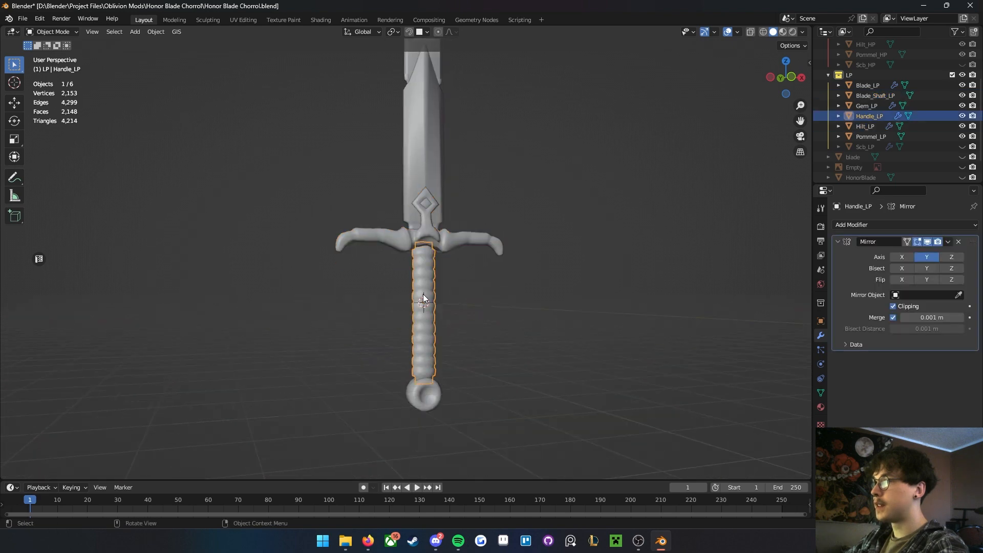
{"action": "left_click", "coordinate": [431, 387]}
{"action": "middle_click_drag", "start_coordinate": [429, 232], "coordinate": [461, 355]}
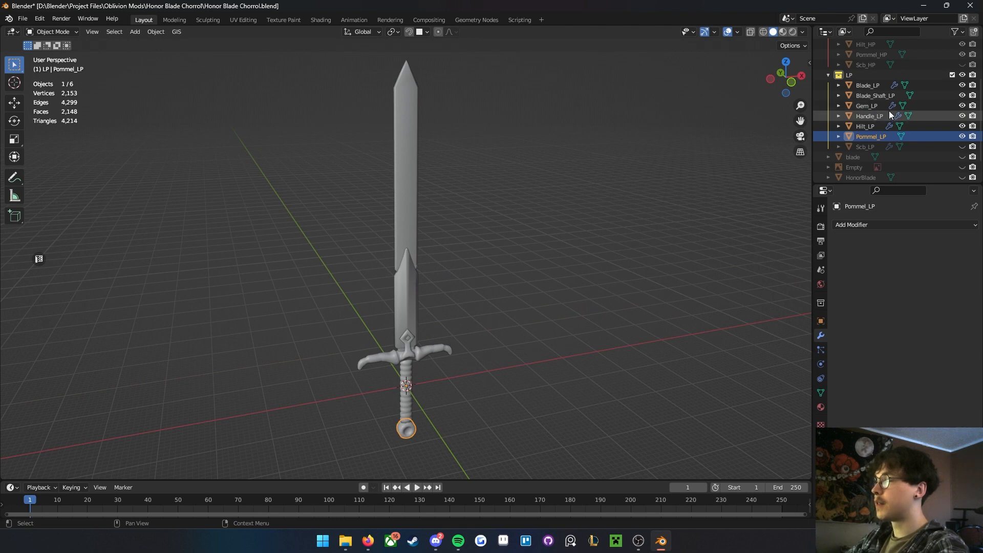
- Show the HP collection alongside the LP collection so the matching high-poly and low-poly parts overlap
{"action": "scroll", "coordinate": [881, 117], "scroll_direction": "up", "scroll_amount": 3}
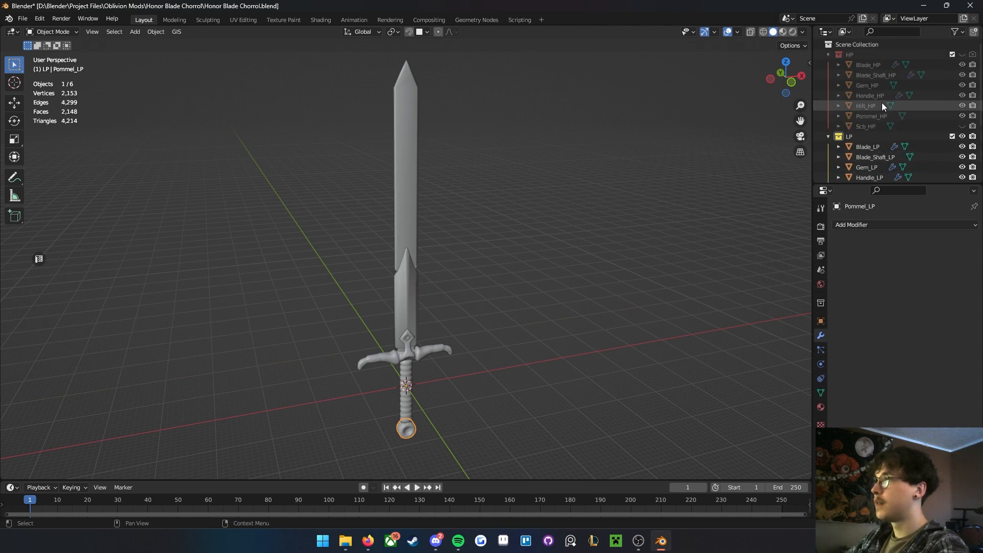
{"action": "left_click", "coordinate": [961, 55]}
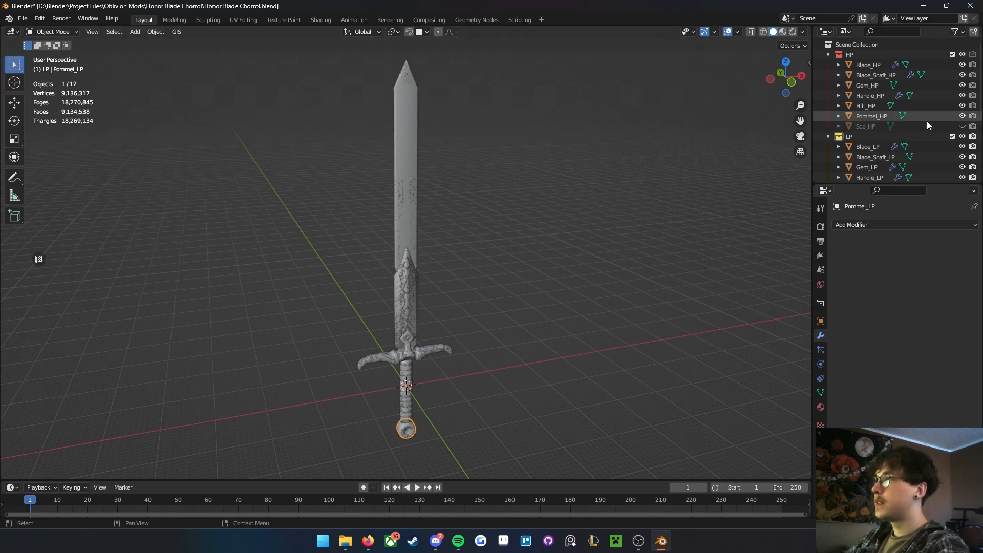
{"action": "scroll", "coordinate": [964, 131], "scroll_direction": "down", "scroll_amount": 1}
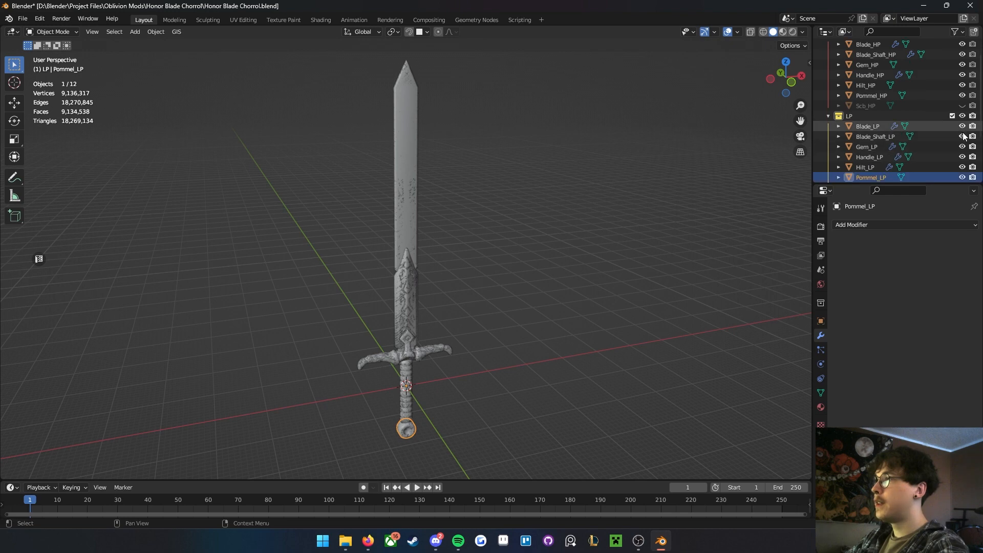
- Hide every high-poly and low-poly part except Blade_HP and Blade_LP to compare how the two blades overlap
{"action": "left_click", "coordinate": [964, 137]}
{"action": "left_click_drag", "start_coordinate": [963, 146], "coordinate": [963, 177]}
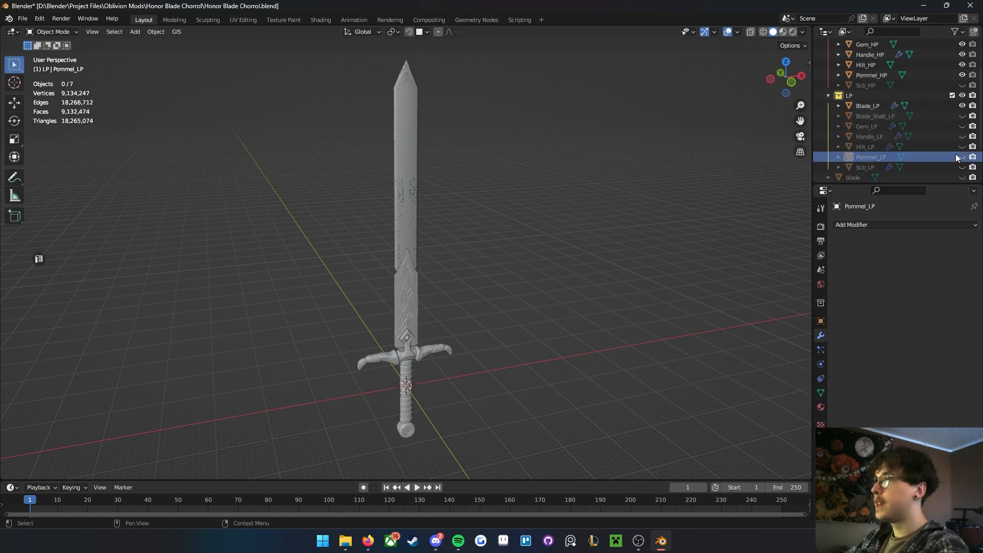
{"action": "scroll", "coordinate": [956, 156], "scroll_direction": "up", "scroll_amount": 1}
{"action": "left_click_drag", "start_coordinate": [962, 74], "coordinate": [963, 115]}
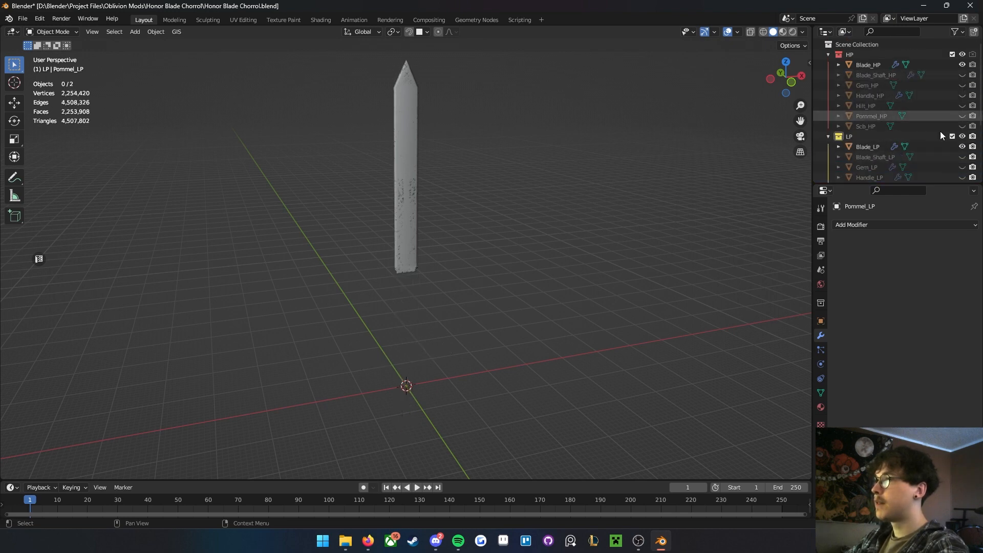
{"action": "mouse_move", "coordinate": [436, 236]}
{"action": "middle_mouse_down"}
{"action": "mouse_move", "coordinate": [554, 220]}
{"action": "mouse_move", "coordinate": [410, 220]}
{"action": "mouse_move", "coordinate": [430, 263]}
{"action": "mouse_move", "coordinate": [430, 253]}
{"action": "middle_mouse_up"}
{"action": "middle_click_drag", "start_coordinate": [447, 192], "coordinate": [449, 233], "text": "shift"}
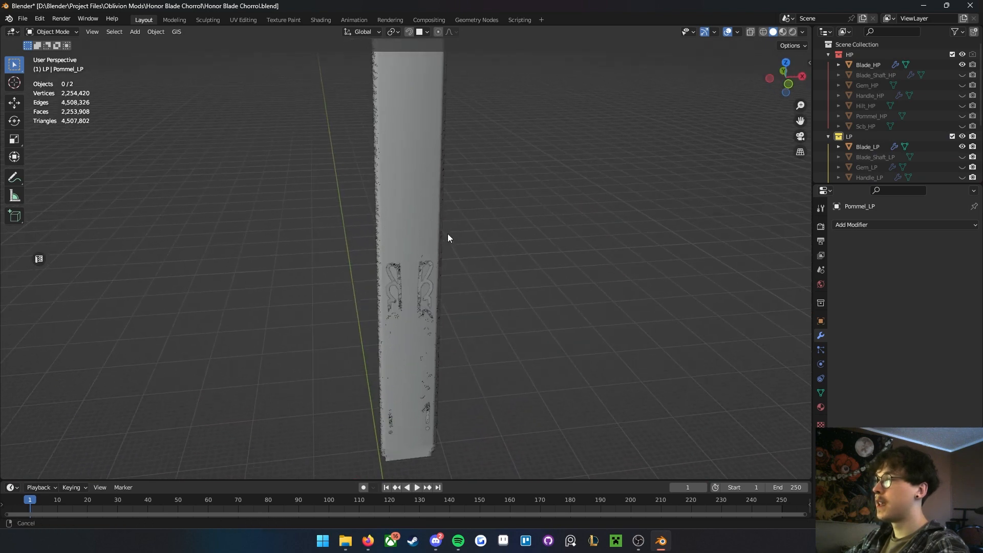
{"action": "scroll", "coordinate": [448, 232], "scroll_direction": "down", "scroll_amount": 3}
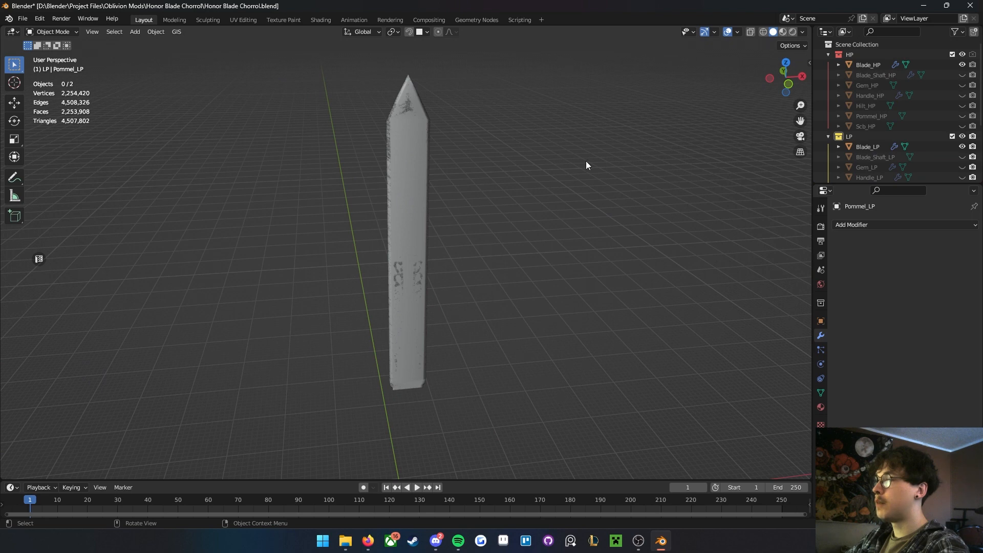
- Check the selected blade pair from the front, and swap it for the Blade_Shaft_HP and Blade_Shaft_LP pair
{"action": "left_click_drag", "start_coordinate": [465, 351], "coordinate": [369, 158]}
{"action": "mouse_move", "coordinate": [464, 251]}
{"action": "middle_mouse_down"}
{"action": "mouse_move", "coordinate": [449, 226]}
{"action": "mouse_move", "coordinate": [466, 247]}
{"action": "middle_mouse_up"}
{"action": "key", "text": "grave"}
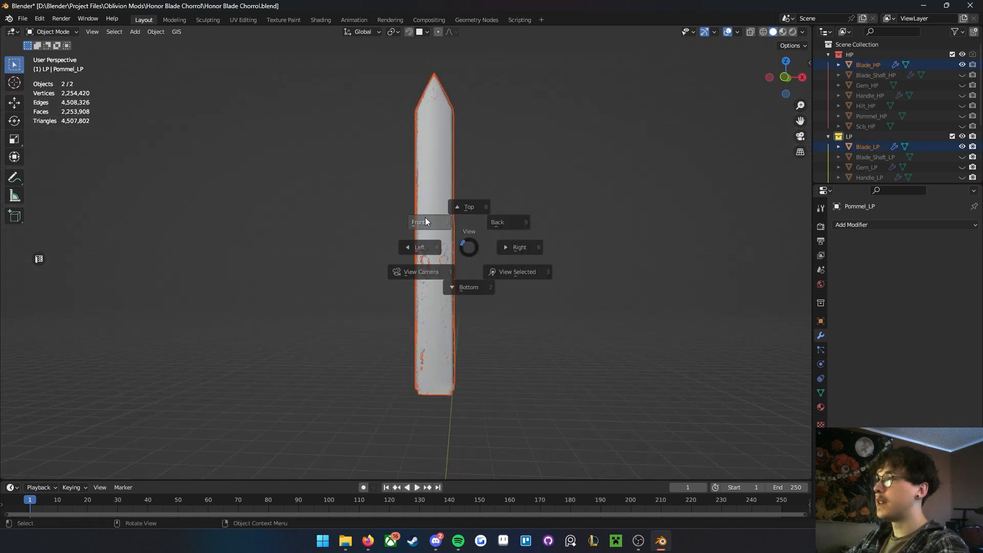
{"action": "left_click", "coordinate": [425, 221]}
{"action": "left_click", "coordinate": [962, 65]}
{"action": "left_click", "coordinate": [962, 146]}
{"action": "left_click", "coordinate": [962, 75]}
{"action": "left_click", "coordinate": [961, 157]}
{"action": "middle_click_drag", "start_coordinate": [624, 315], "coordinate": [623, 220], "text": "shift"}
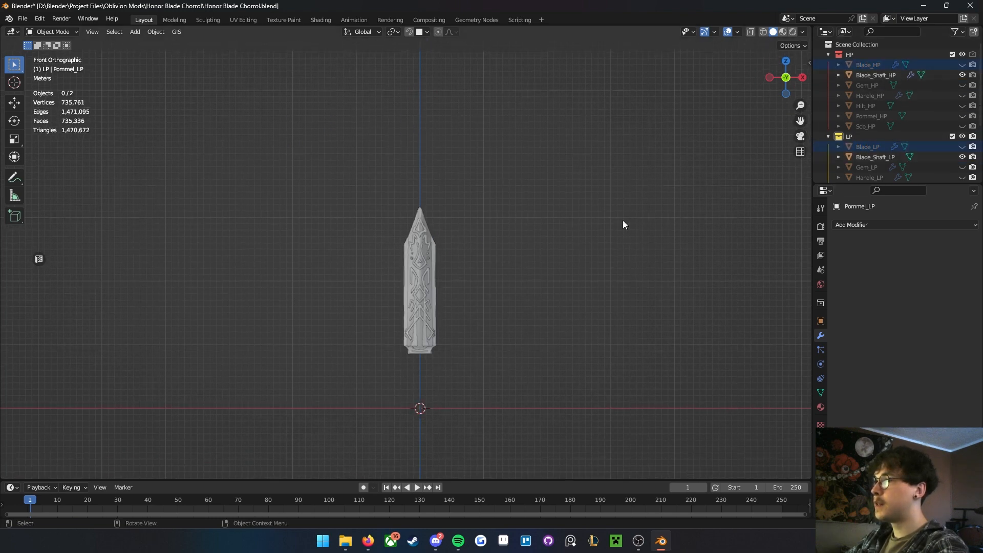
- Hide the blade shaft pair and show only Gem_HP and Gem_LP to compare them
{"action": "left_click", "coordinate": [962, 75]}
{"action": "left_click", "coordinate": [962, 157]}
{"action": "left_click", "coordinate": [961, 167]}
{"action": "left_click", "coordinate": [961, 85]}
{"action": "middle_click_drag", "start_coordinate": [476, 352], "coordinate": [510, 290]}
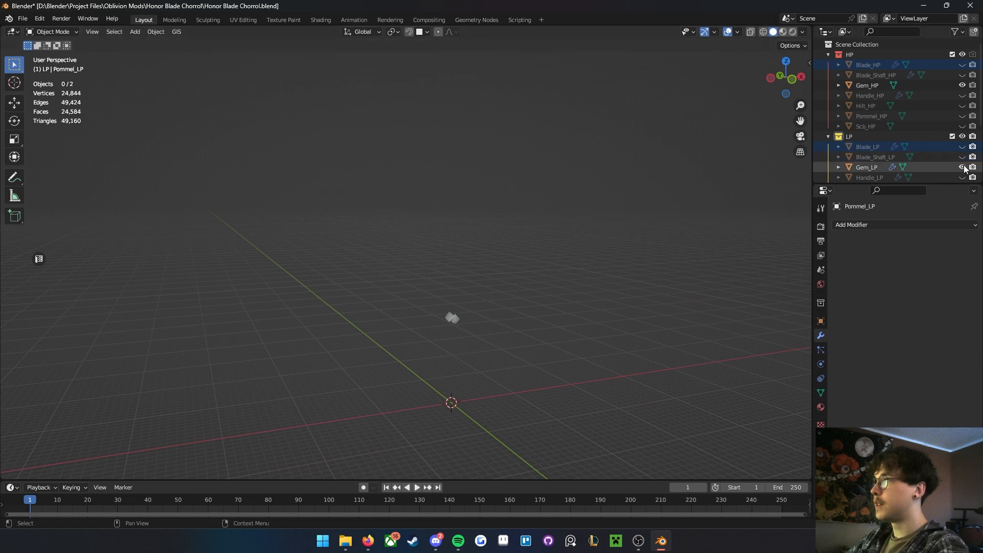
- Make the parts of the HP and LP collections visible again, including Scb_LP but leaving Scb_HP hidden
{"action": "left_click", "coordinate": [962, 167]}
{"action": "left_click", "coordinate": [962, 85]}
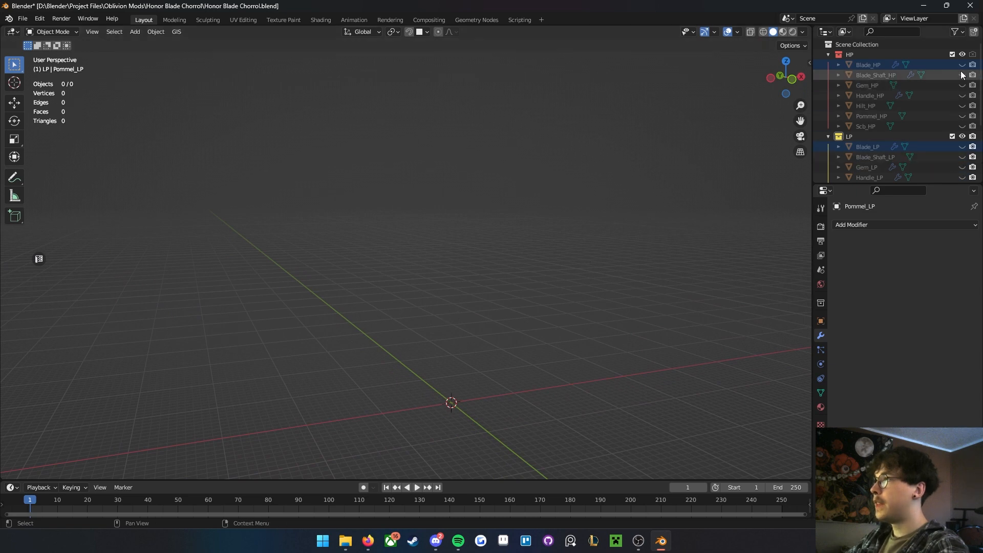
{"action": "left_click", "coordinate": [961, 65]}
{"action": "left_click_drag", "start_coordinate": [962, 74], "coordinate": [964, 173]}
{"action": "scroll", "coordinate": [964, 173], "scroll_direction": "down", "scroll_amount": 2}
{"action": "left_click_drag", "start_coordinate": [963, 137], "coordinate": [963, 169]}
{"action": "scroll", "coordinate": [957, 154], "scroll_direction": "up", "scroll_amount": 2}
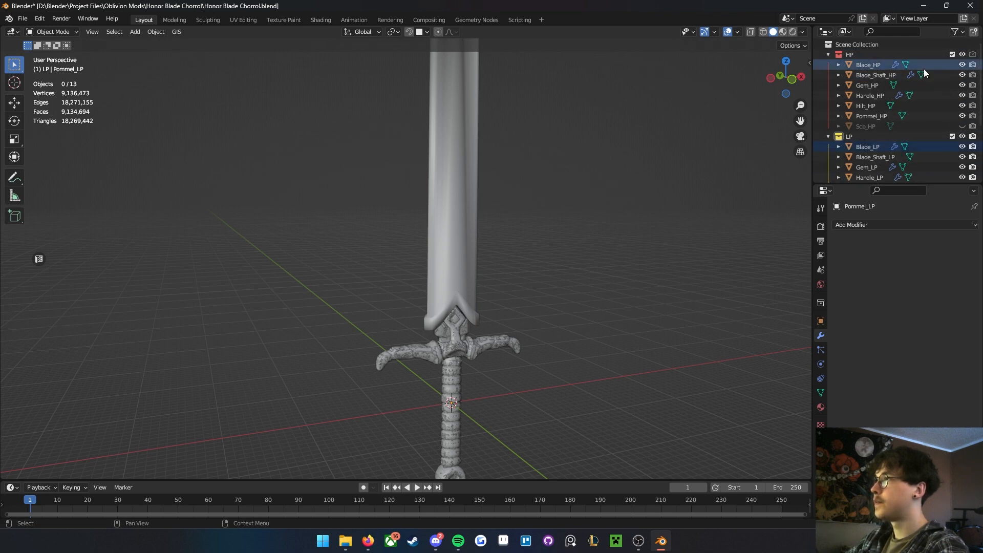
- Collapse the HP collection and hide it so only the low-poly sword and scabbard show
{"action": "left_click", "coordinate": [829, 54]}
{"action": "left_click", "coordinate": [963, 55]}
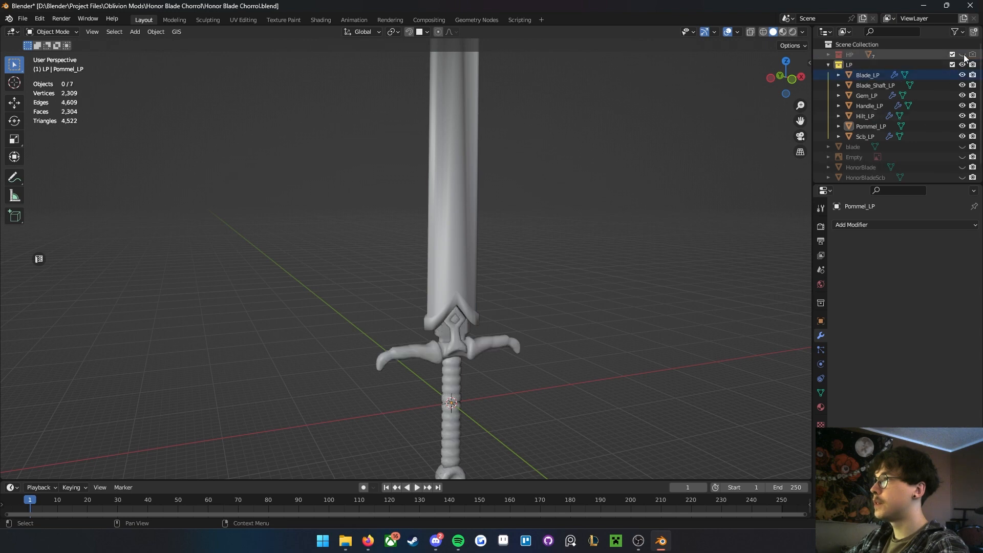
{"action": "scroll", "coordinate": [623, 149], "scroll_direction": "down", "scroll_amount": 5}
{"action": "middle_click_drag", "start_coordinate": [622, 149], "coordinate": [523, 233]}
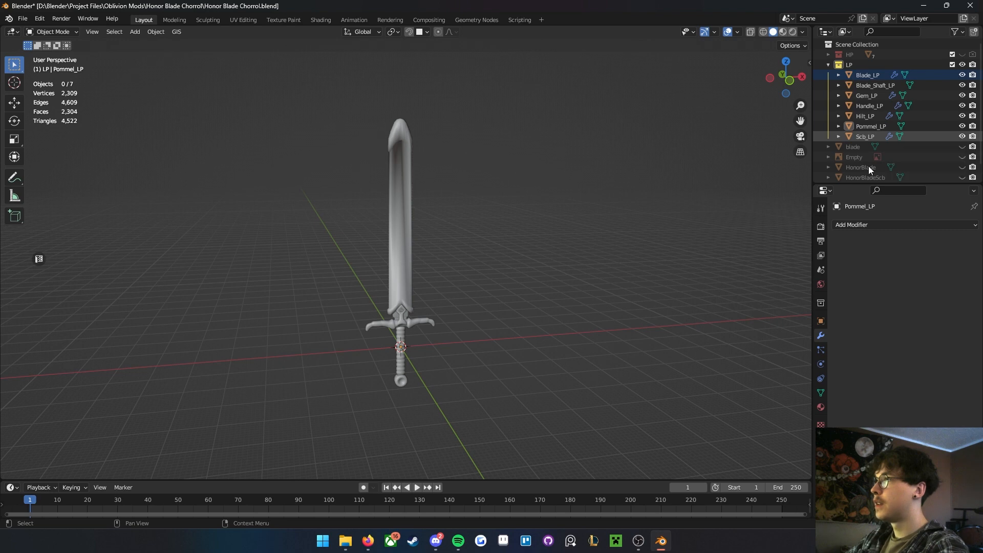
- Select Scb_LP and examine its mesh in Edit Mode
{"action": "left_click", "coordinate": [392, 198]}
{"action": "scroll", "coordinate": [430, 208], "scroll_direction": "up", "scroll_amount": 2}
{"action": "key", "text": "Tab"}
{"action": "middle_click_drag", "start_coordinate": [430, 207], "coordinate": [479, 227]}
{"action": "key", "text": "Tab"}
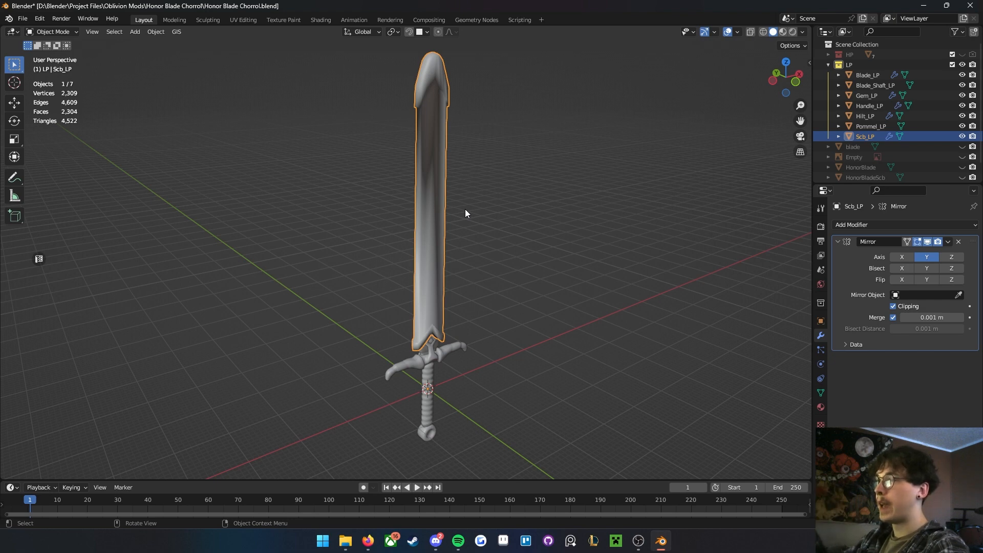
- Move the whole Scb_LP mesh about 20.4 m along X in Edit Mode, placing it beside the sword
{"action": "key", "text": "grave"}
{"action": "left_click", "coordinate": [314, 129]}
{"action": "key", "text": "Tab"}
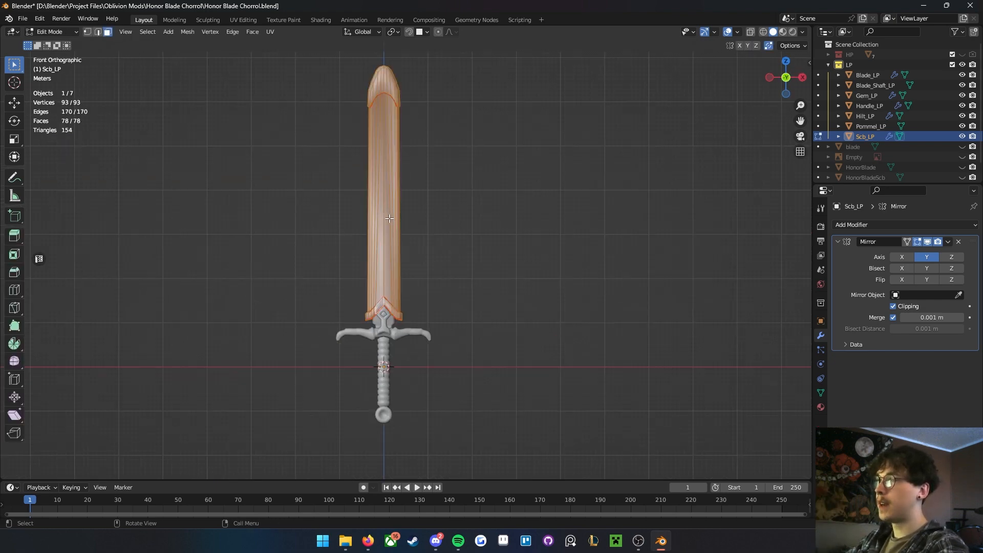
{"action": "key", "text": "g"}
{"action": "key", "text": "x"}
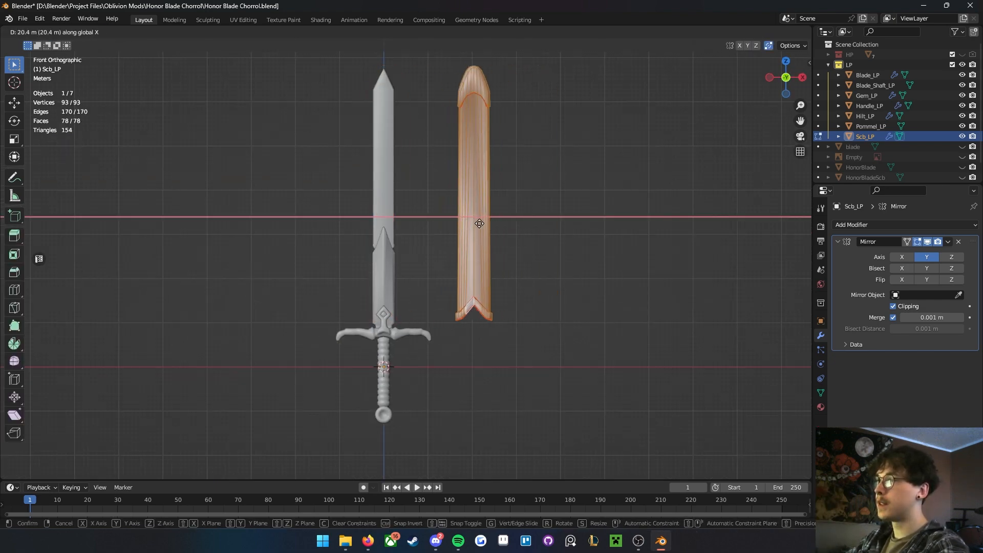
{"action": "left_click", "coordinate": [479, 223]}
{"action": "key", "text": "Tab"}
{"action": "middle_click_drag", "start_coordinate": [479, 223], "coordinate": [530, 306]}
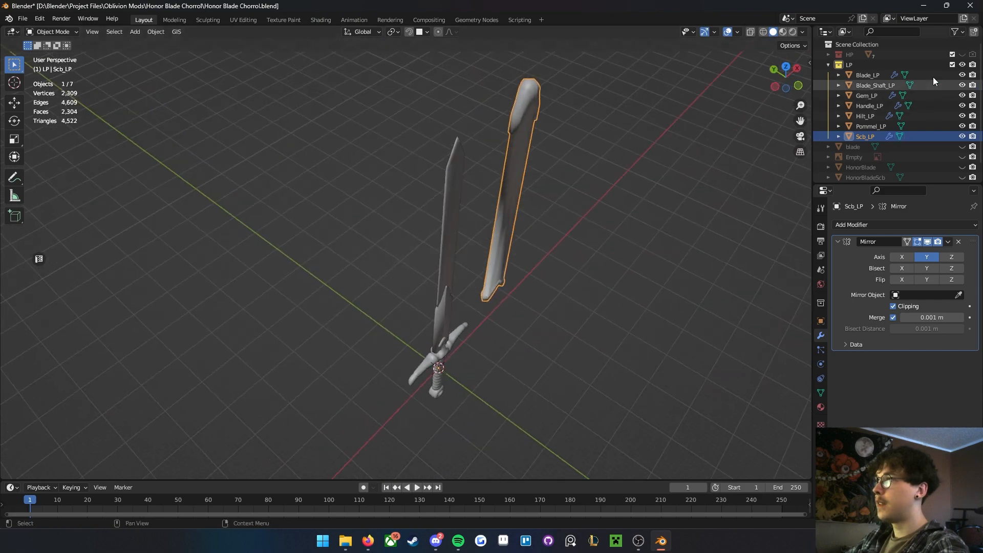
- Show the HP collection, expand it and unhide Scb_HP
{"action": "left_click", "coordinate": [961, 54]}
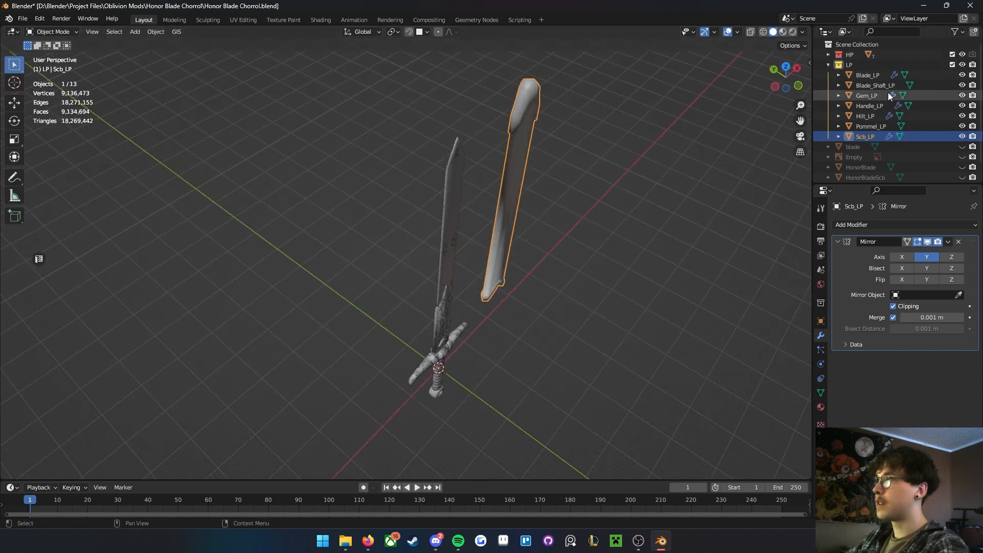
{"action": "left_click", "coordinate": [828, 55]}
{"action": "left_click", "coordinate": [865, 125]}
{"action": "left_click", "coordinate": [962, 125]}
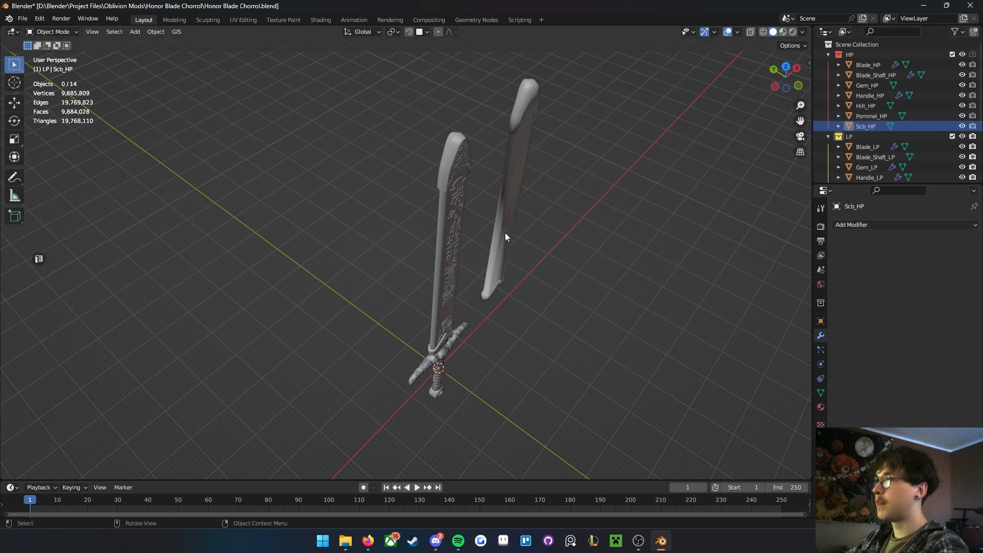
- Move Scb_HP along X to overlap the offset Scb_LP beside the sword, and inspect both
{"action": "key", "text": "KP_1"}
{"action": "left_click", "coordinate": [388, 212]}
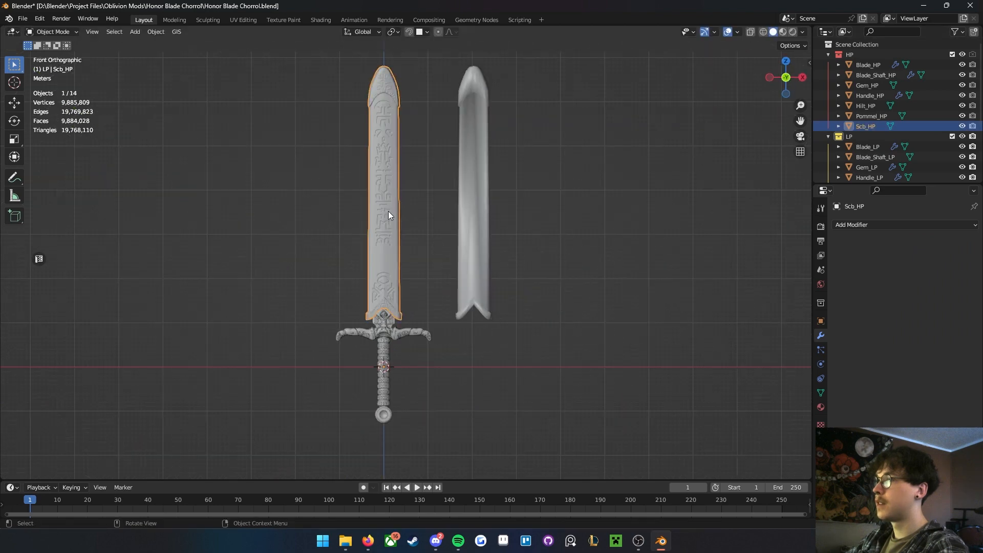
{"action": "key", "text": "Tab"}
{"action": "key", "text": "Tab"}
{"action": "key", "text": "g"}
{"action": "key", "text": "x"}
{"action": "left_click", "coordinate": [501, 237]}
{"action": "middle_click_drag", "start_coordinate": [501, 238], "coordinate": [504, 269]}
{"action": "left_click", "coordinate": [558, 315]}
{"action": "scroll", "coordinate": [374, 142], "scroll_direction": "down", "scroll_amount": 5}
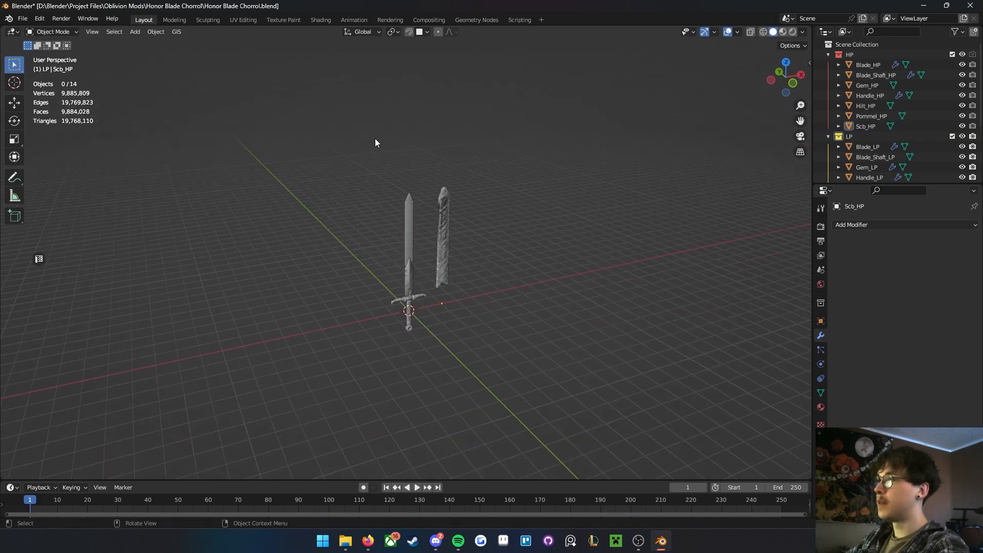
{"action": "scroll", "coordinate": [413, 271], "scroll_direction": "up", "scroll_amount": 5}
{"action": "middle_click_drag", "start_coordinate": [488, 317], "coordinate": [346, 127]}
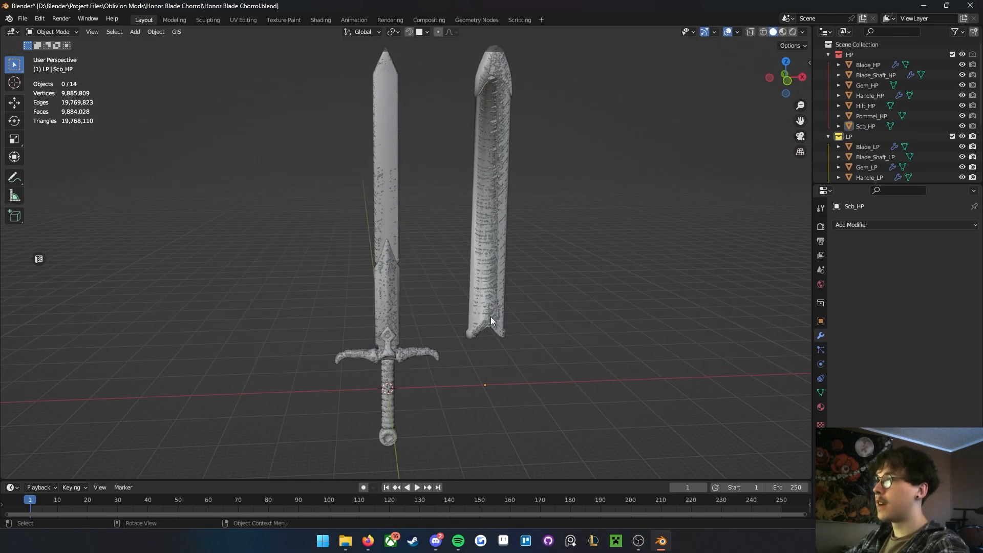
- Undo both scabbard moves and the HP visibility changes
{"action": "key", "text": "ctrl+z"}
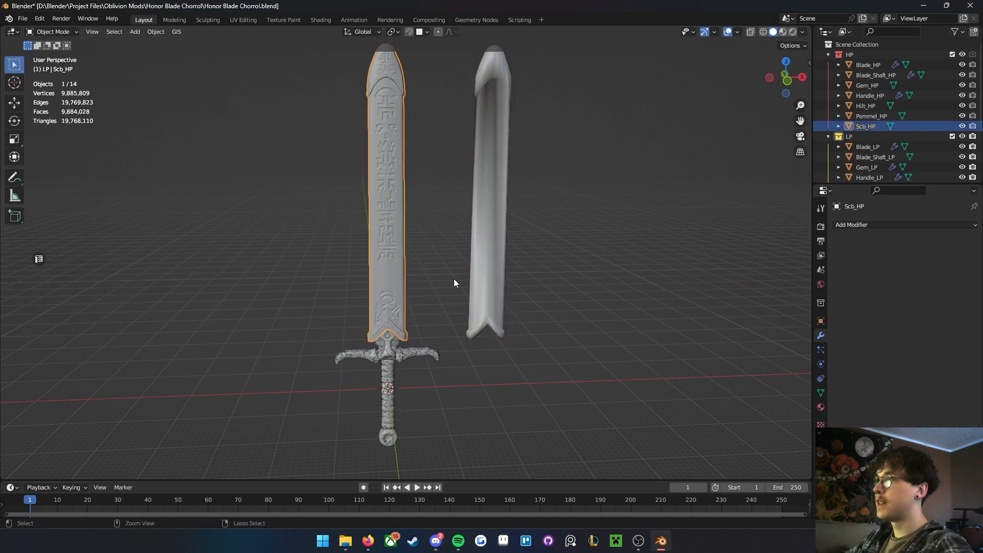
{"action": "key", "text": "ctrl+z"}
{"action": "key", "text": "ctrl+z"}
{"action": "key", "text": "ctrl+z"}
{"action": "mouse_move", "coordinate": [525, 281]}
{"action": "middle_mouse_down"}
{"action": "mouse_move", "coordinate": [566, 308]}
{"action": "mouse_move", "coordinate": [516, 273]}
{"action": "middle_mouse_up"}
{"action": "key", "text": "ctrl+z"}
{"action": "key", "text": "ctrl+z"}
{"action": "key", "text": "ctrl+z"}
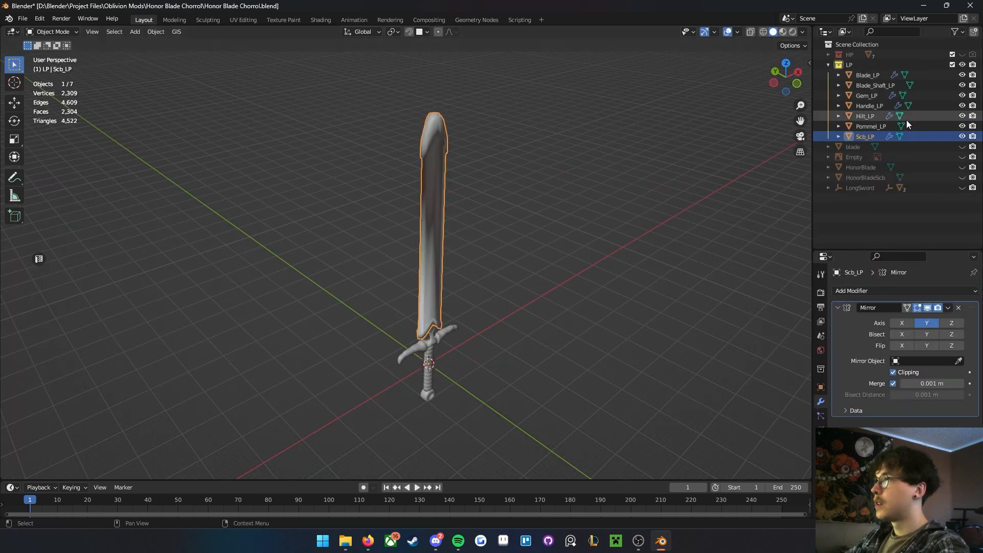
- Hide Scb_LP and select all remaining low-poly sword parts, with Blade_Shaft_LP as the active object
{"action": "left_click", "coordinate": [962, 136]}
{"action": "middle_click_drag", "start_coordinate": [434, 127], "coordinate": [392, 193]}
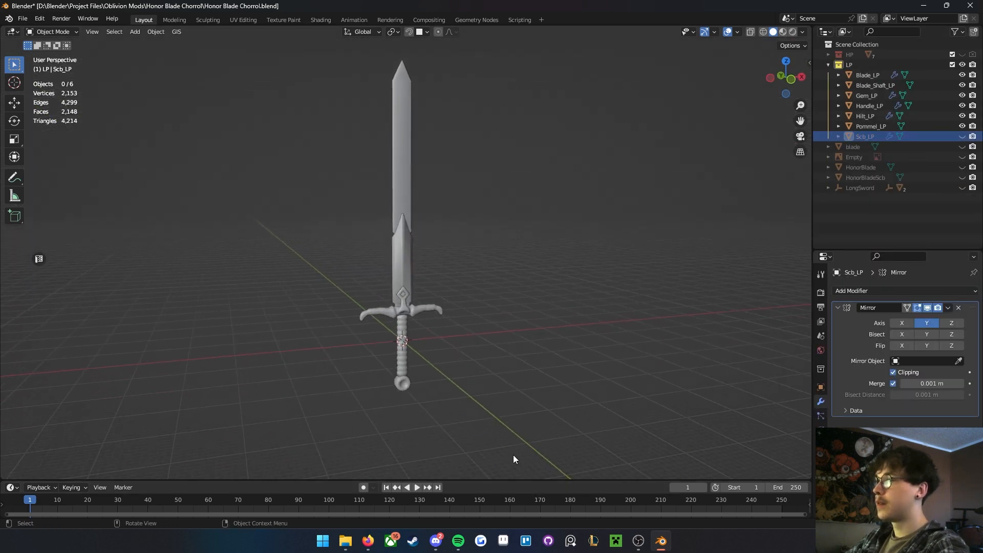
{"action": "key", "text": "a"}
{"action": "middle_click_drag", "start_coordinate": [322, 61], "coordinate": [518, 283]}
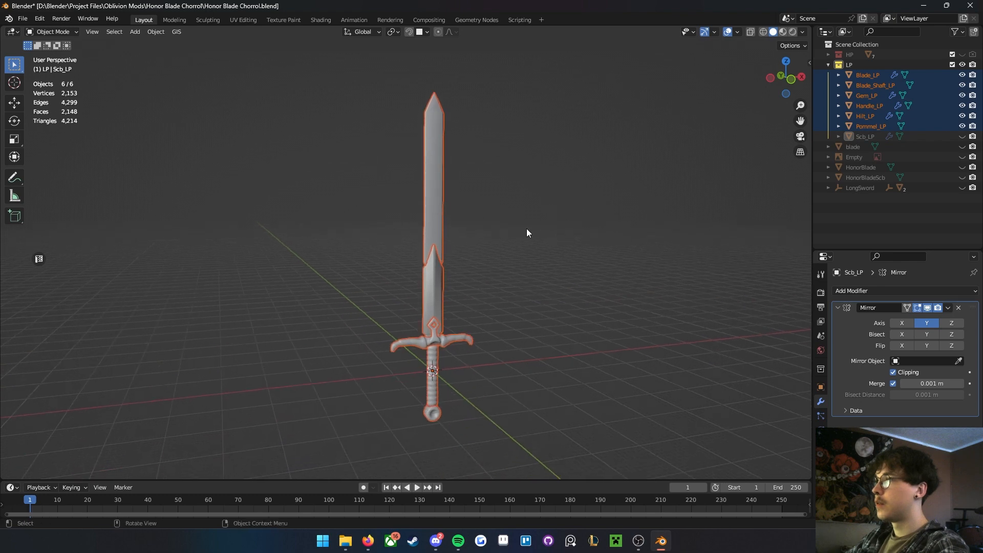
{"action": "left_click", "coordinate": [428, 294], "text": "shift"}
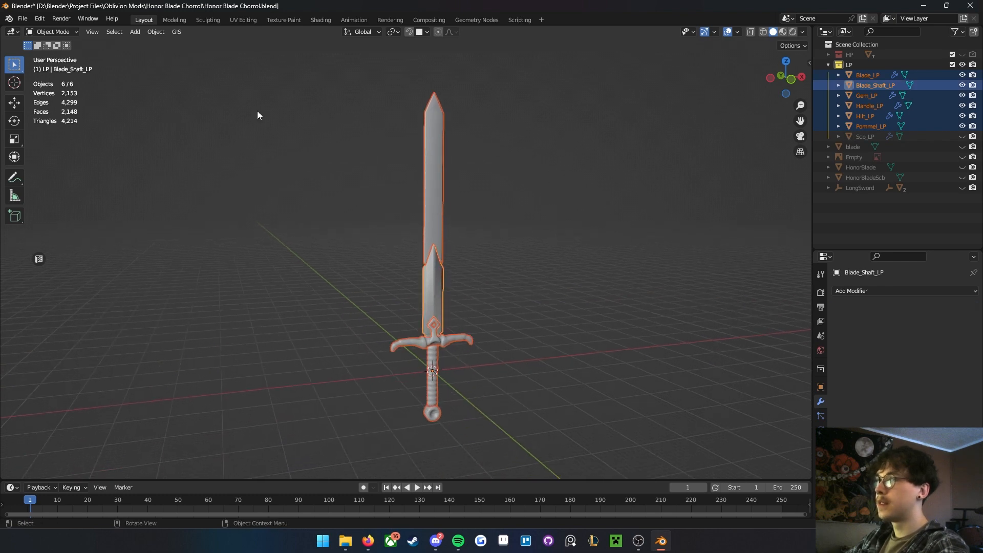
- Start an FBX export limited to selected objects, with only the Mesh object type included and Bake Animation off
{"action": "left_click", "coordinate": [22, 18]}
{"action": "mouse_move", "coordinate": [98, 167]}
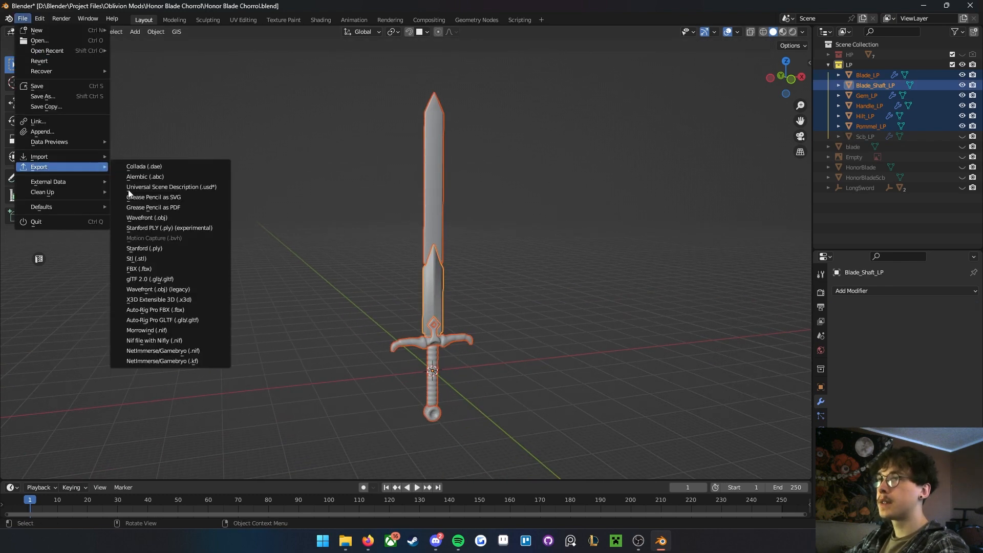
{"action": "left_click", "coordinate": [166, 270]}
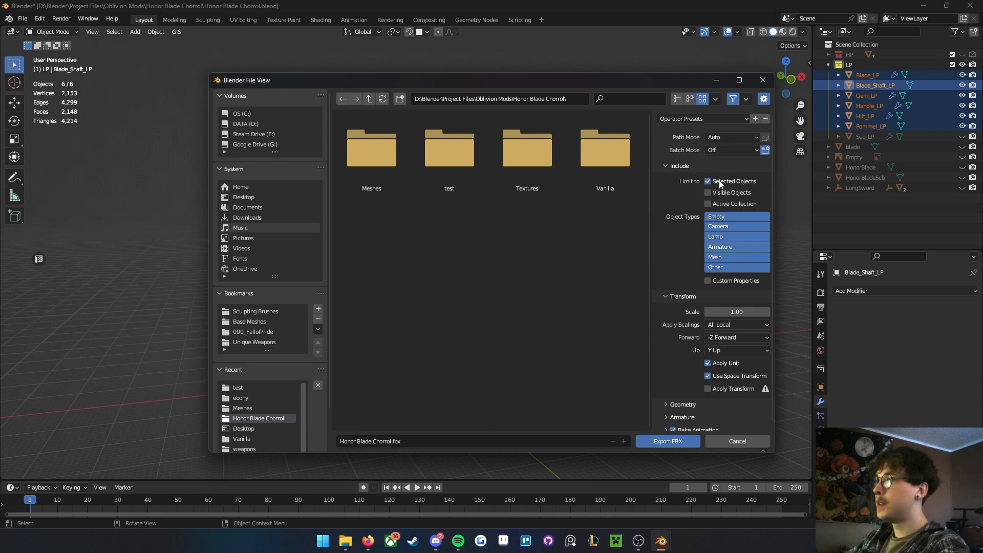
{"action": "left_click", "coordinate": [719, 257]}
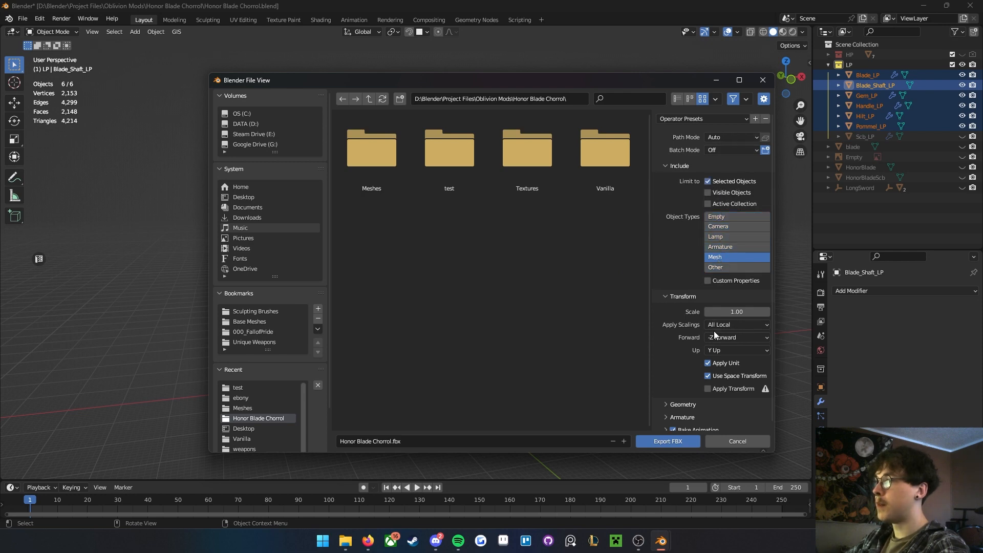
{"action": "scroll", "coordinate": [707, 368], "scroll_direction": "down", "scroll_amount": 1}
{"action": "scroll", "coordinate": [671, 428], "scroll_direction": "up", "scroll_amount": 1}
{"action": "left_click", "coordinate": [674, 430]}
{"action": "scroll", "coordinate": [675, 431], "scroll_direction": "down", "scroll_amount": 1}
{"action": "scroll", "coordinate": [674, 431], "scroll_direction": "up", "scroll_amount": 1}
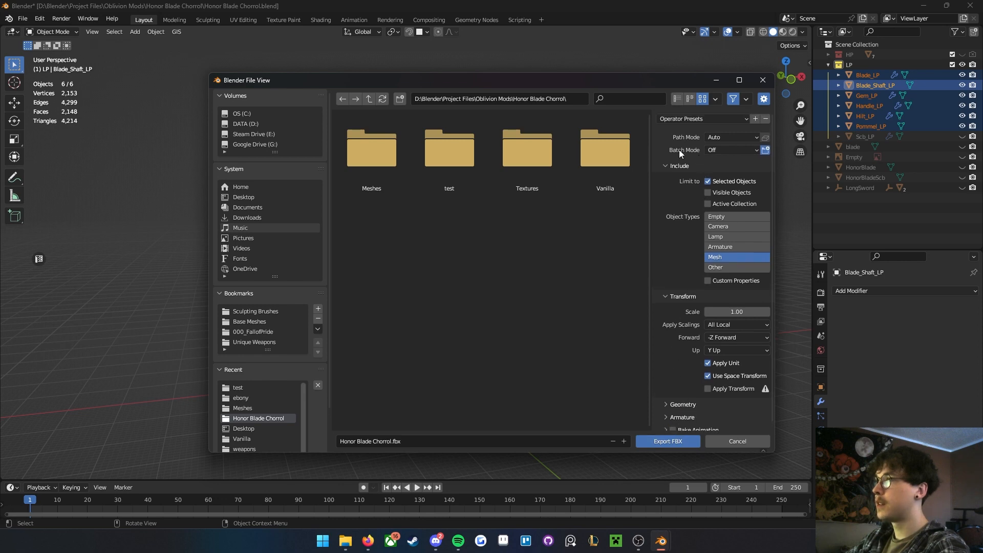
- Start naming a new FBX export preset, cancel it, and choose the existing Unreal preset
{"action": "left_click", "coordinate": [758, 119]}
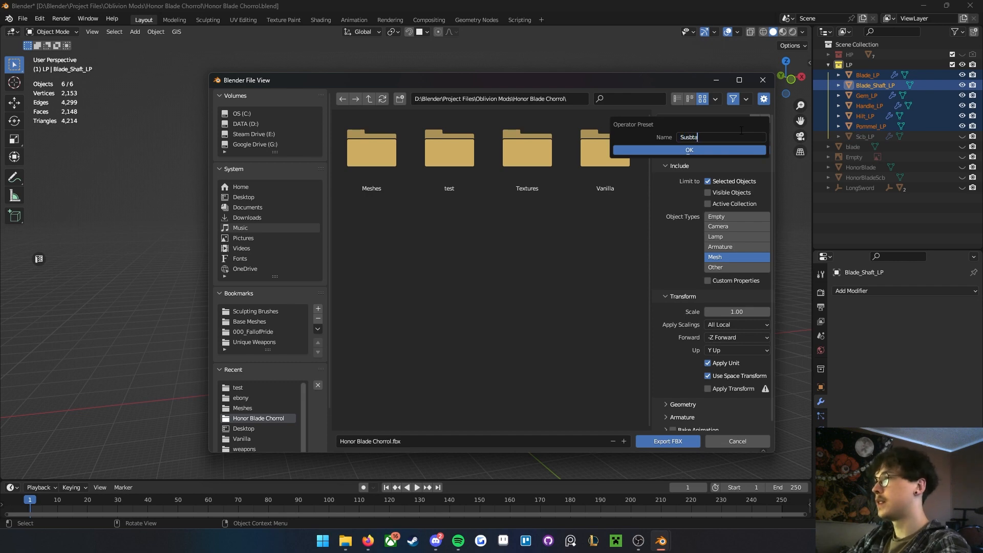
{"action": "key", "text": "Escape"}
{"action": "left_click", "coordinate": [719, 122]}
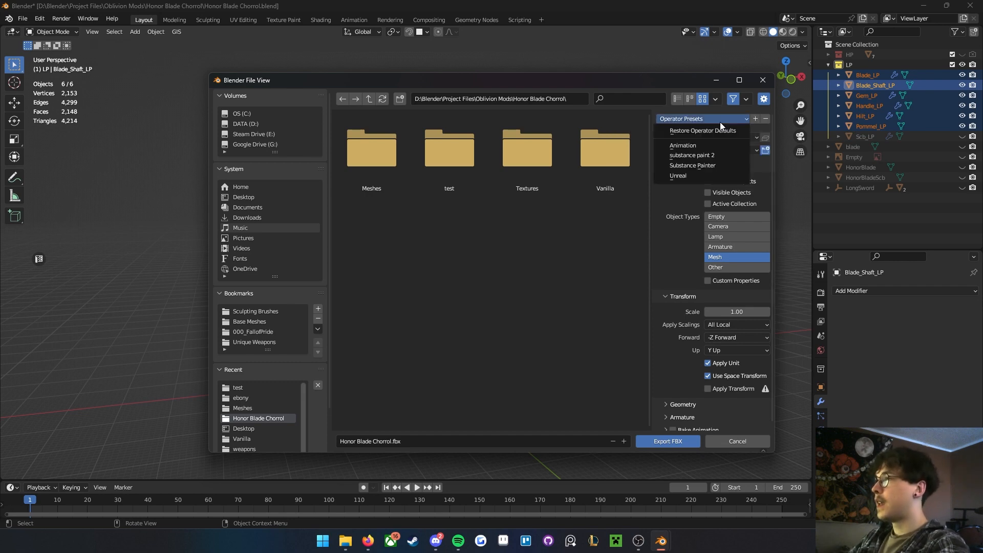
{"action": "left_click", "coordinate": [683, 177]}
- Toggle the object types except Empty, enable Custom Properties and Apply Transform, disable Use Space Transform, and set the scale to 2.00
{"action": "left_click", "coordinate": [727, 226]}
{"action": "left_click", "coordinate": [726, 236], "text": "shift"}
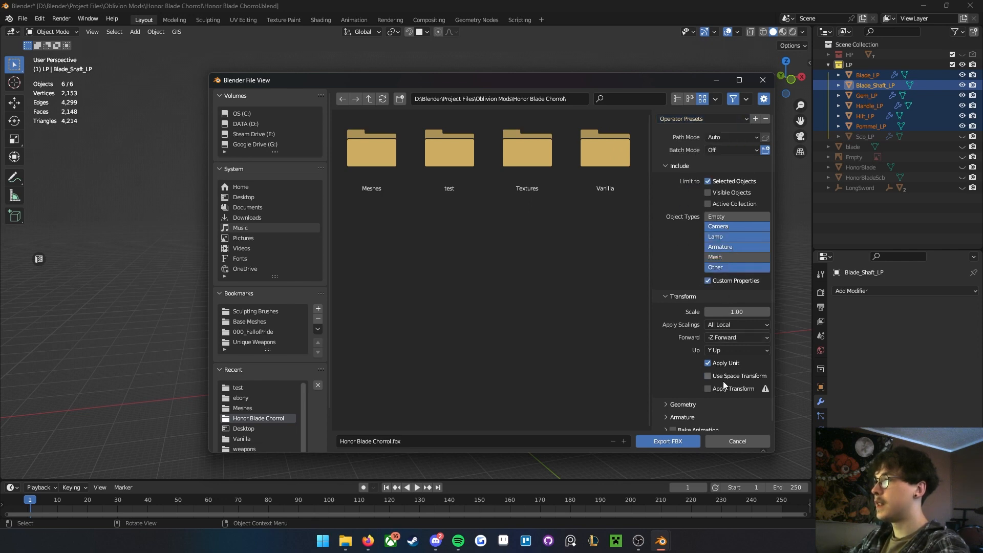
{"action": "left_click", "coordinate": [733, 313]}
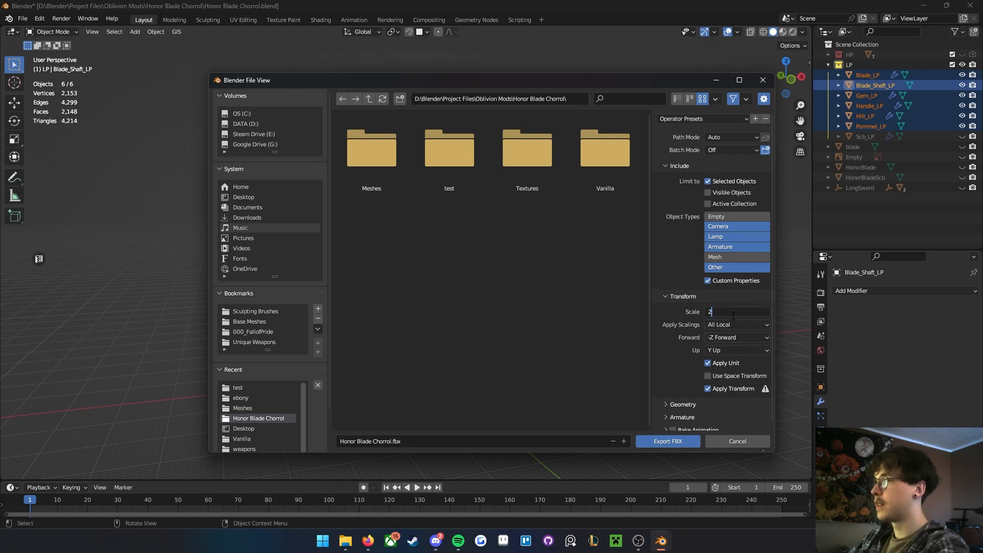
{"action": "key", "text": "Return"}
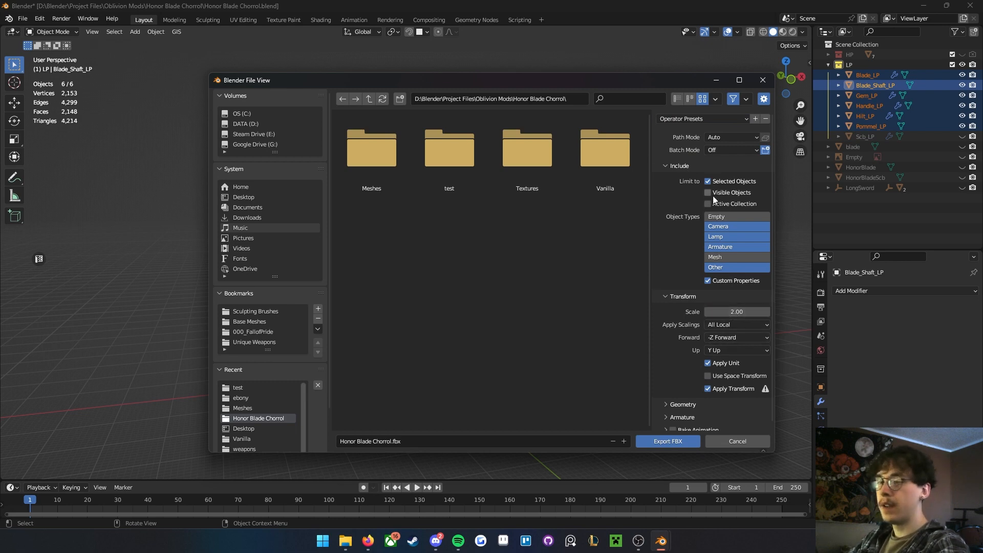
- Apply the Substance Painter preset to the FBX export settings
{"action": "left_click", "coordinate": [691, 118]}
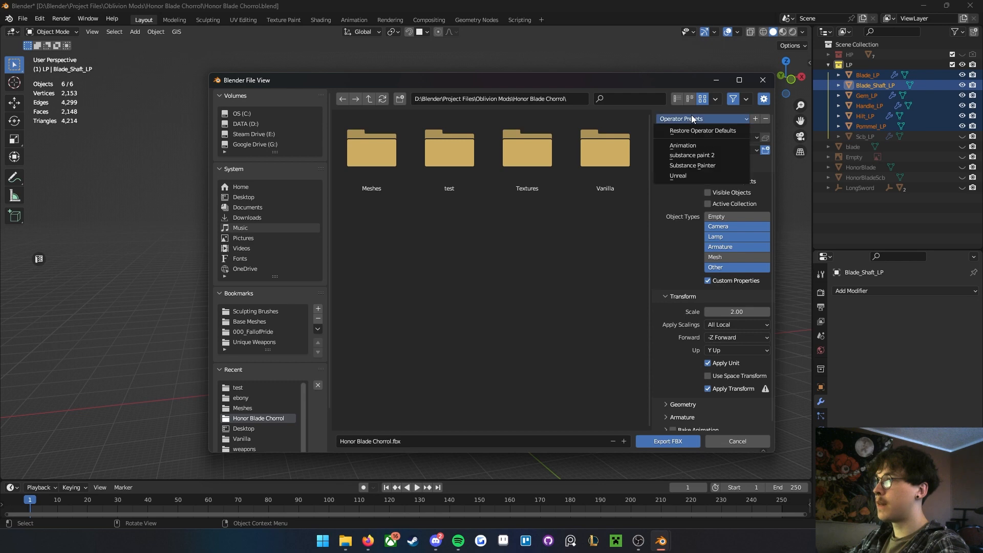
{"action": "left_click", "coordinate": [711, 120]}
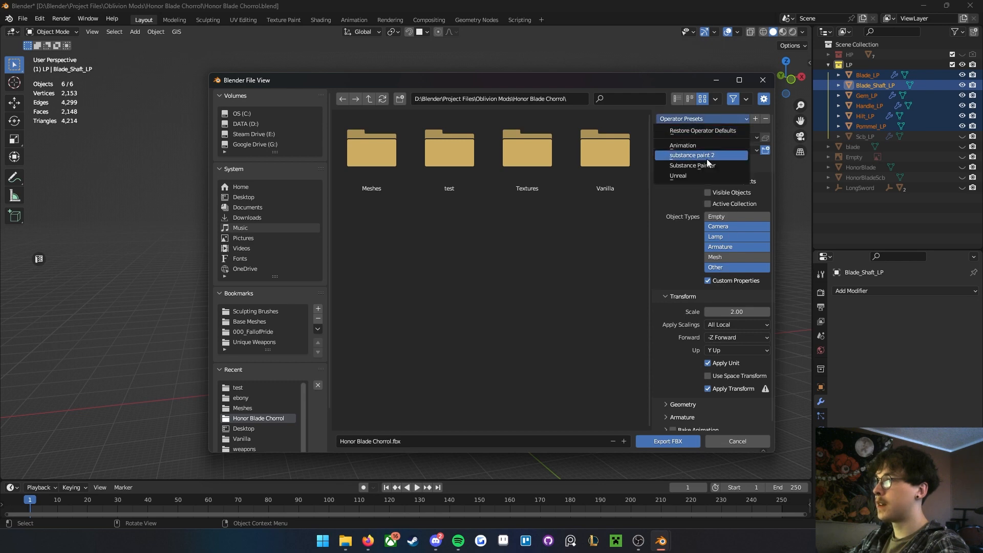
{"action": "left_click", "coordinate": [707, 168]}
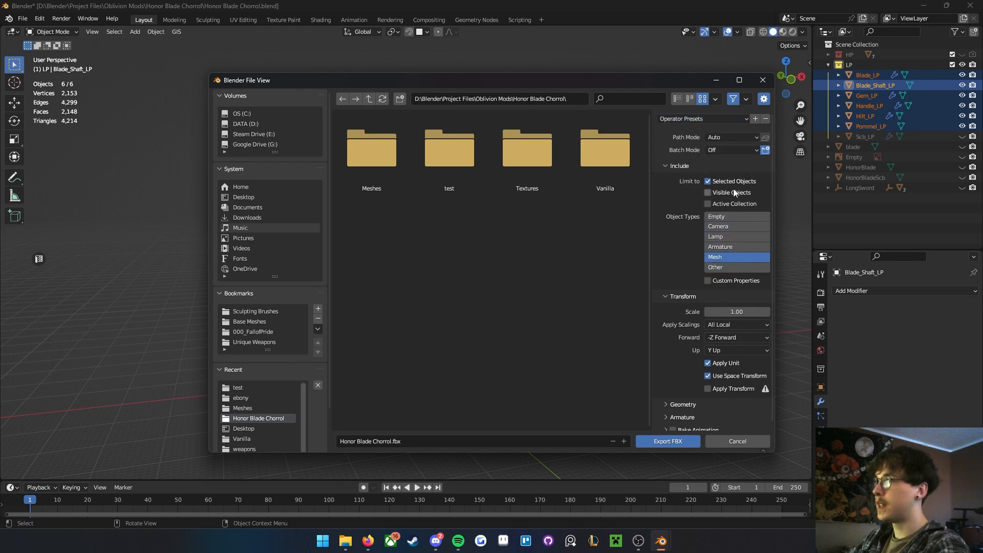
- Choose the test folder as the export location and name the low-poly file HonorBlade_LP.fbx
{"action": "double_click", "coordinate": [481, 168]}
{"action": "left_click", "coordinate": [404, 441]}
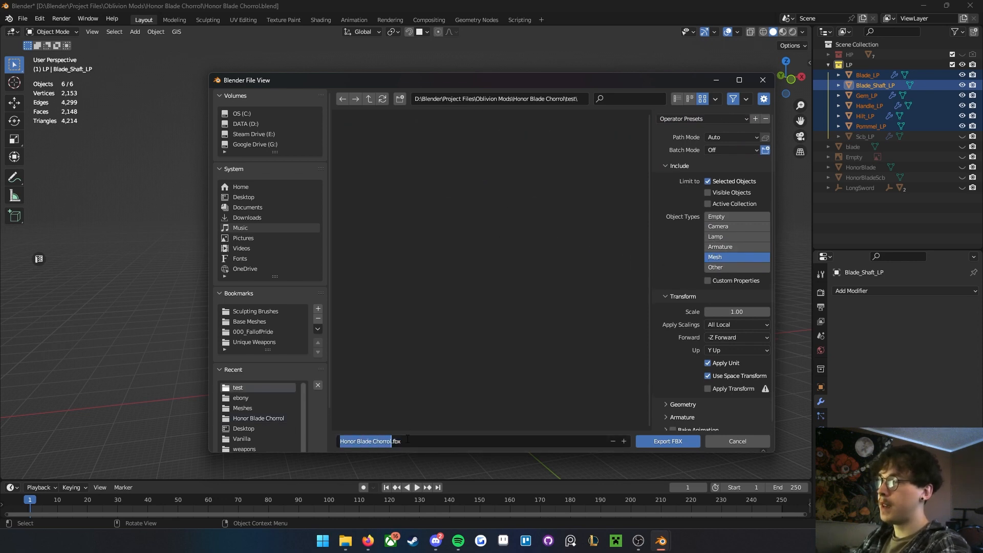
{"action": "type", "text": "H"}
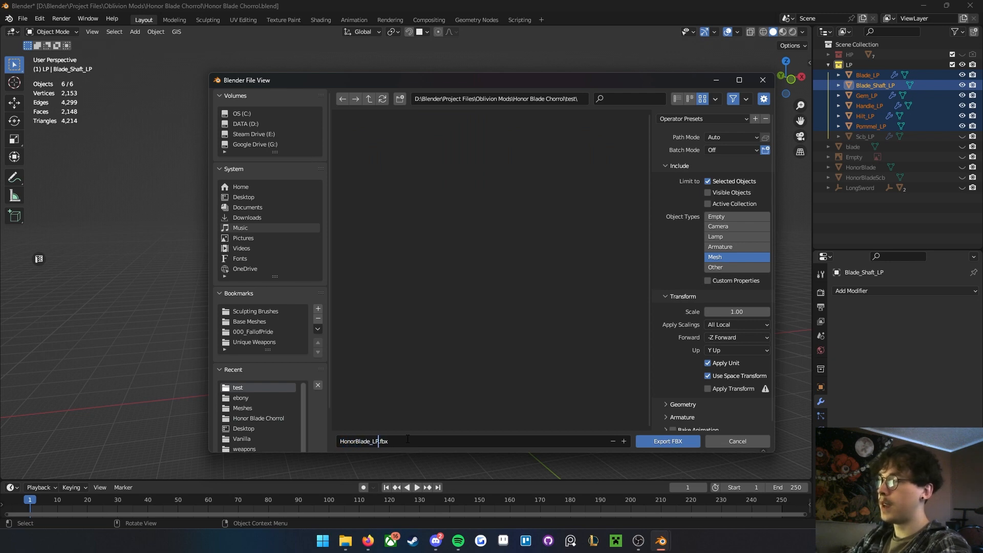
{"action": "key", "text": "Return"}
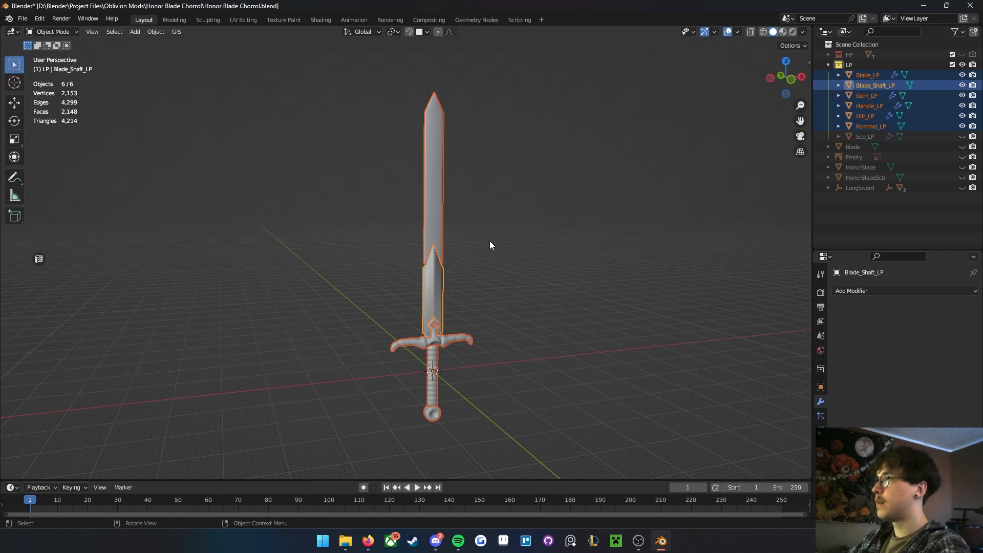
- Hide the LP collection, show the HP collection, and select all high-poly sword parts with Blade_HP as the active object
{"action": "left_click", "coordinate": [489, 241]}
{"action": "left_click", "coordinate": [828, 65]}
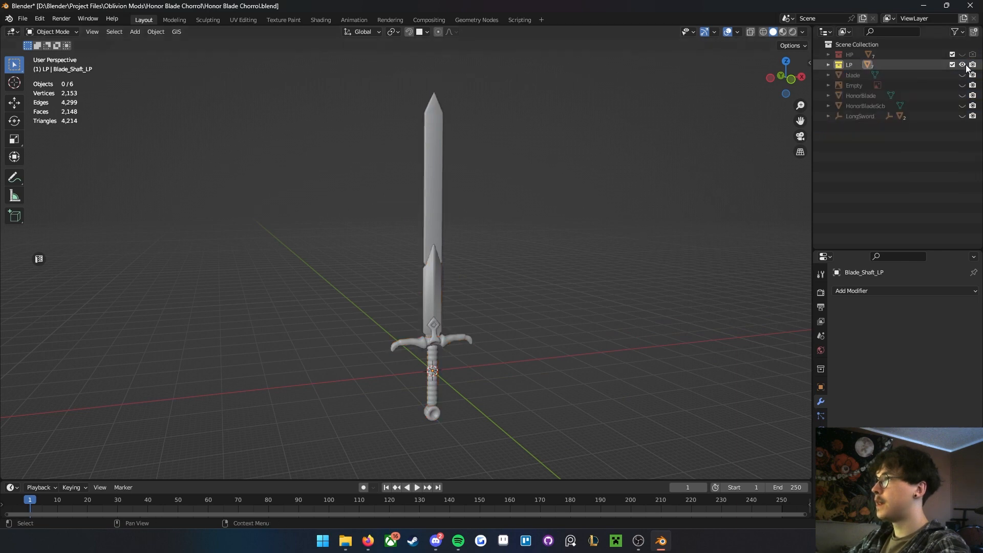
{"action": "left_click", "coordinate": [962, 65]}
{"action": "left_click", "coordinate": [961, 55]}
{"action": "left_click_drag", "start_coordinate": [579, 449], "coordinate": [413, 219]}
{"action": "left_click", "coordinate": [427, 259], "text": "shift"}
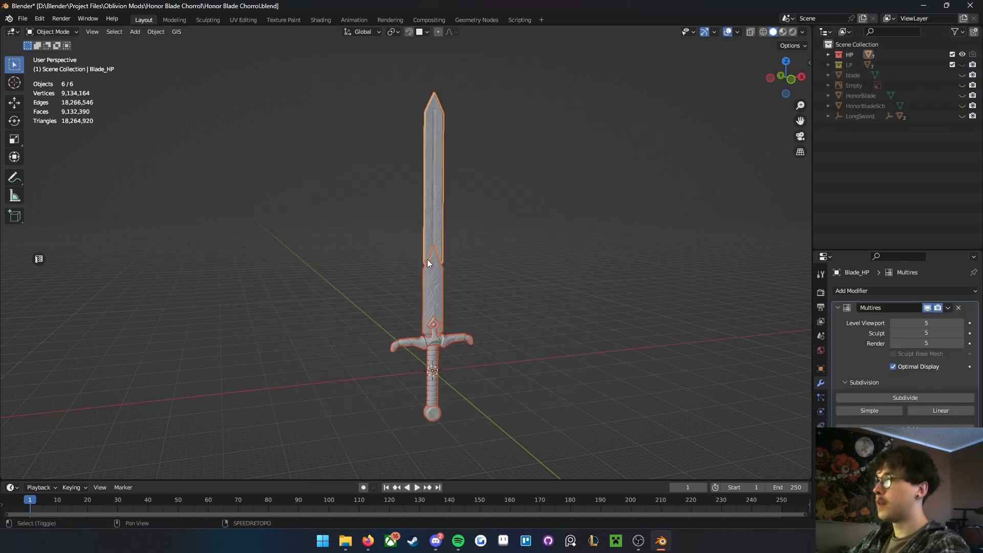
- Set up an FBX export of the high-poly parts as HonorBlade_HP.fbx with the Substance Painter preset, and cancel it
{"action": "left_click", "coordinate": [23, 19]}
{"action": "mouse_move", "coordinate": [86, 167]}
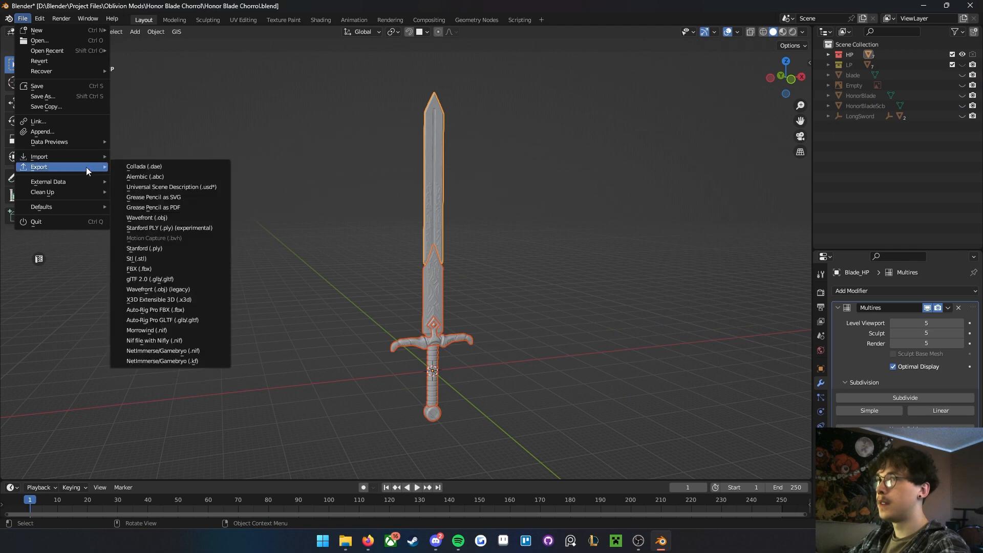
{"action": "left_click", "coordinate": [172, 269]}
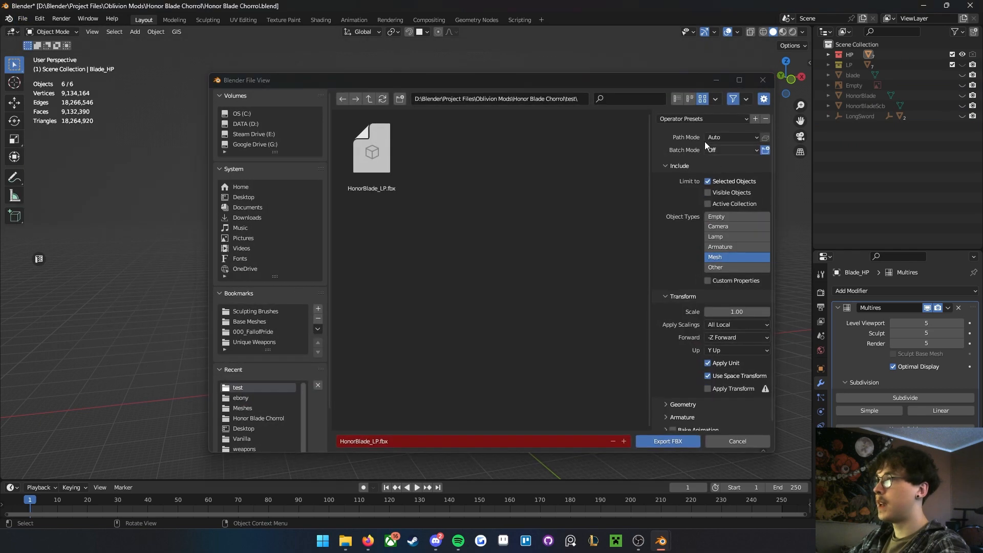
{"action": "left_click", "coordinate": [717, 120]}
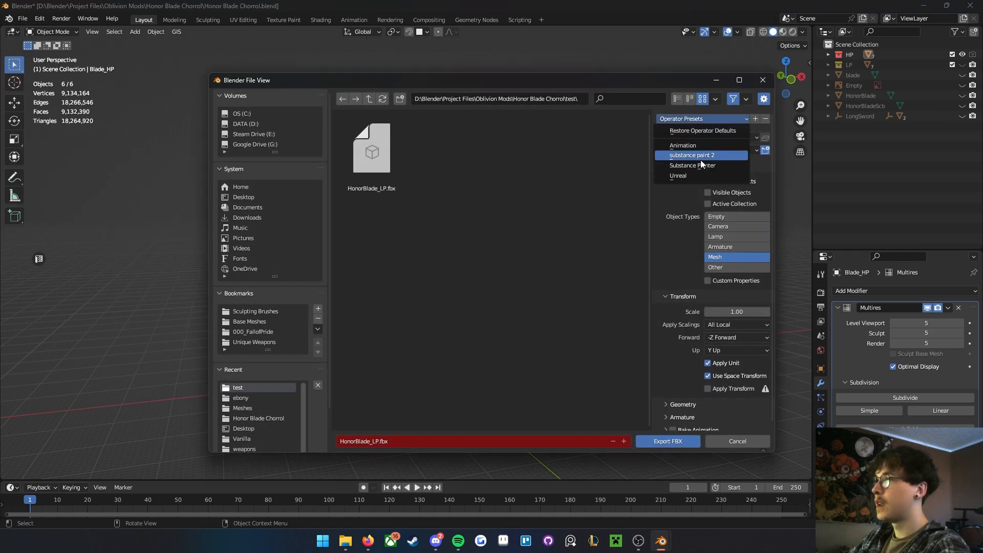
{"action": "left_click", "coordinate": [702, 165]}
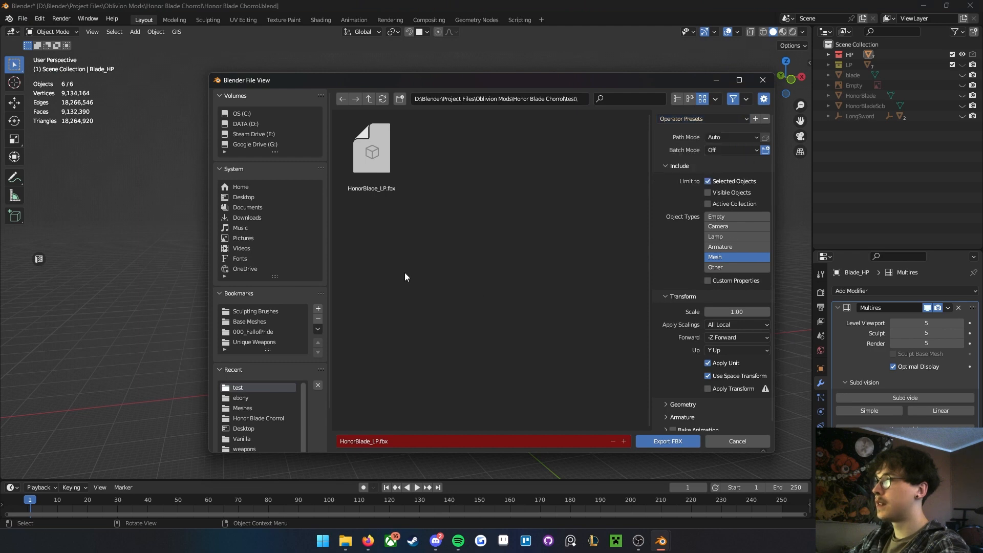
{"action": "left_click", "coordinate": [376, 442]}
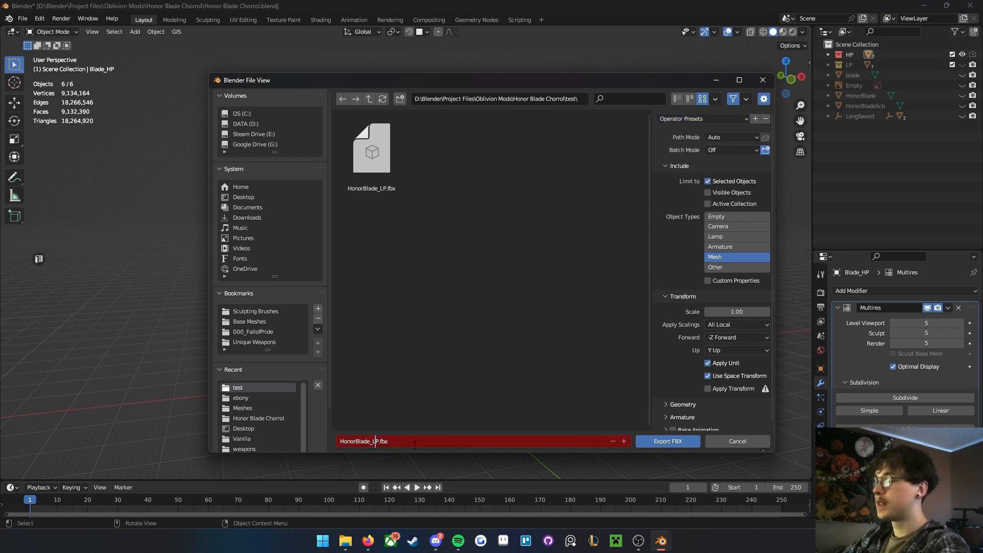
{"action": "type", "text": "H"}
{"action": "key", "text": "Return"}
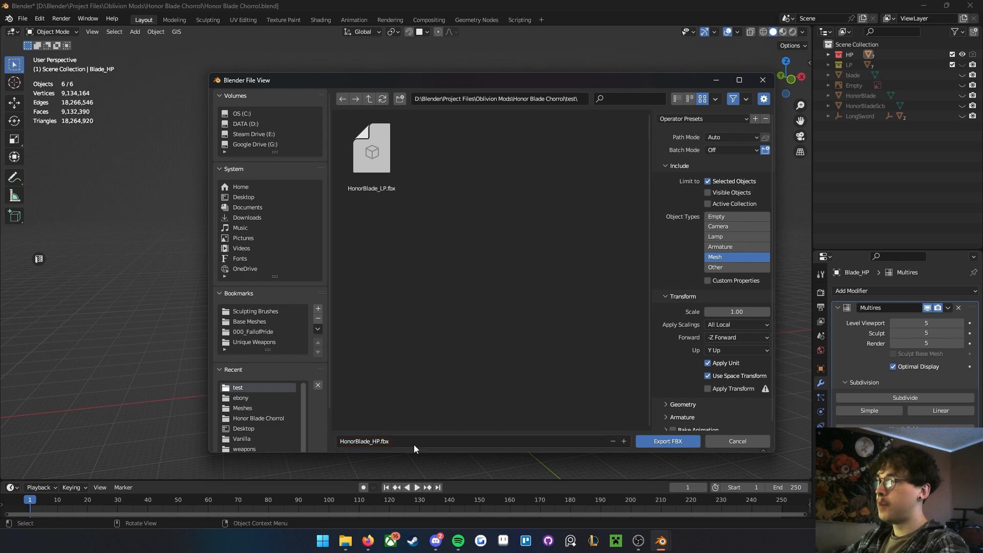
{"action": "left_click", "coordinate": [725, 442]}
- Examine the joined HonorBlade sword together with the HonorBladeScb scabbard from several angles
{"action": "middle_click_drag", "start_coordinate": [514, 269], "coordinate": [481, 287]}
{"action": "left_click", "coordinate": [586, 294]}
{"action": "scroll", "coordinate": [481, 287], "scroll_direction": "up", "scroll_amount": 1}
{"action": "middle_click_drag", "start_coordinate": [544, 336], "coordinate": [528, 321]}
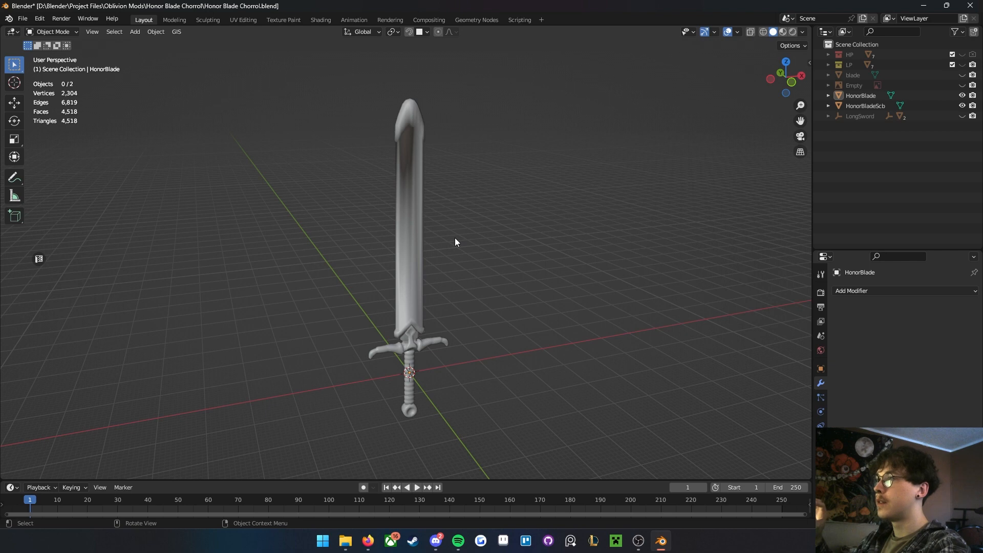
{"action": "middle_click_drag", "start_coordinate": [411, 242], "coordinate": [426, 261]}
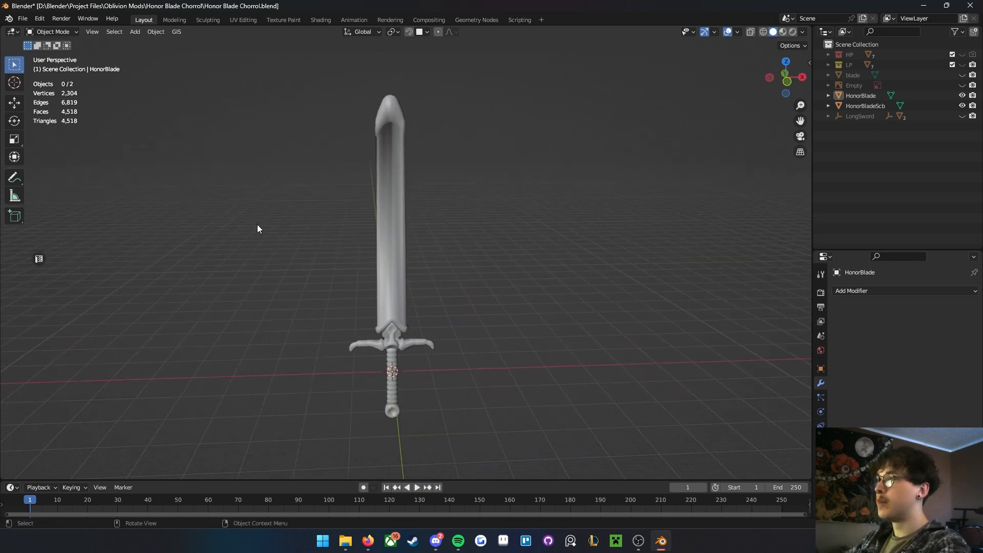
{"action": "middle_click_drag", "start_coordinate": [446, 196], "coordinate": [476, 229]}
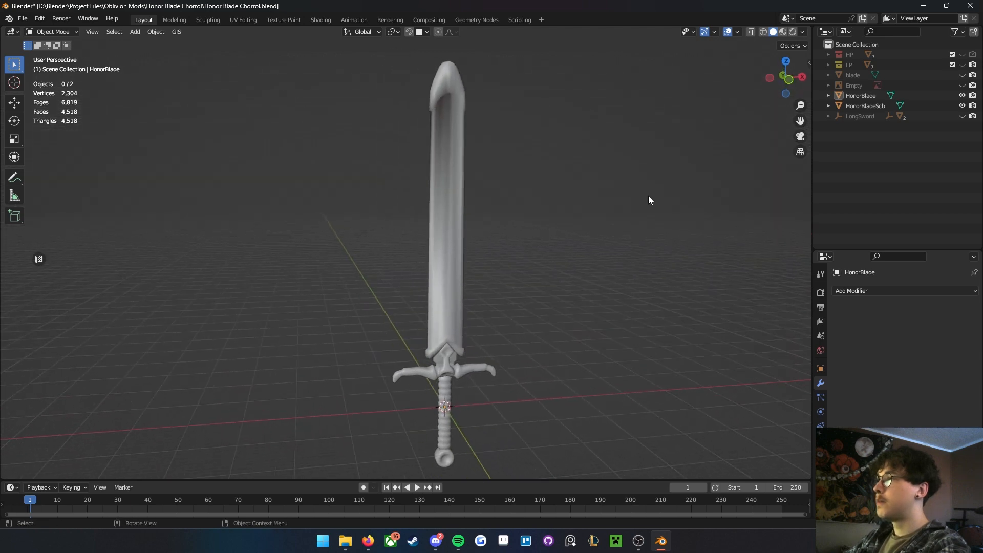
- Hide HonorBlade and HonorBladeScb, show the LP collection, and check its separate parts by selecting Blade_Shaft_LP and Blade_LP
{"action": "left_click", "coordinate": [962, 105]}
{"action": "left_click", "coordinate": [962, 96]}
{"action": "left_click", "coordinate": [828, 65]}
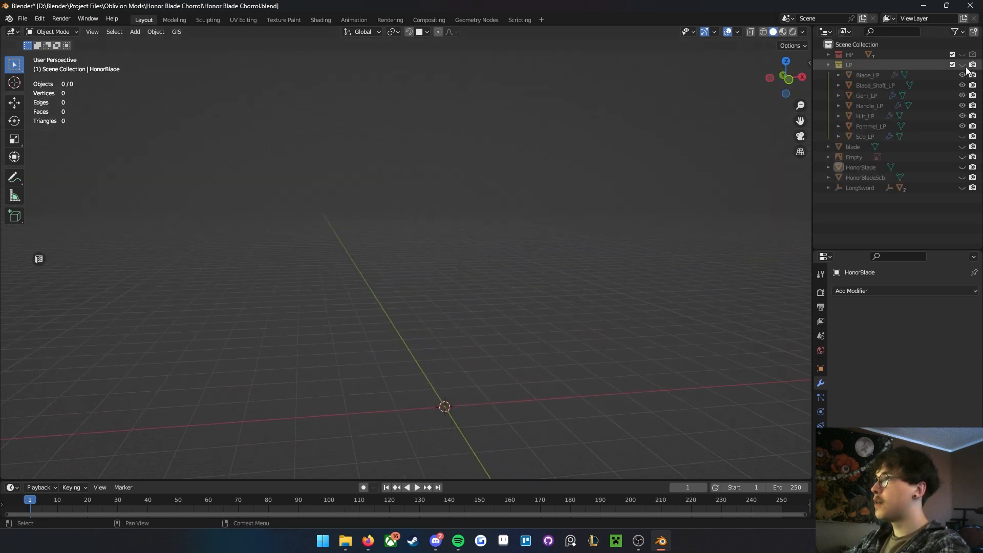
{"action": "left_click", "coordinate": [962, 64]}
{"action": "left_click", "coordinate": [443, 313]}
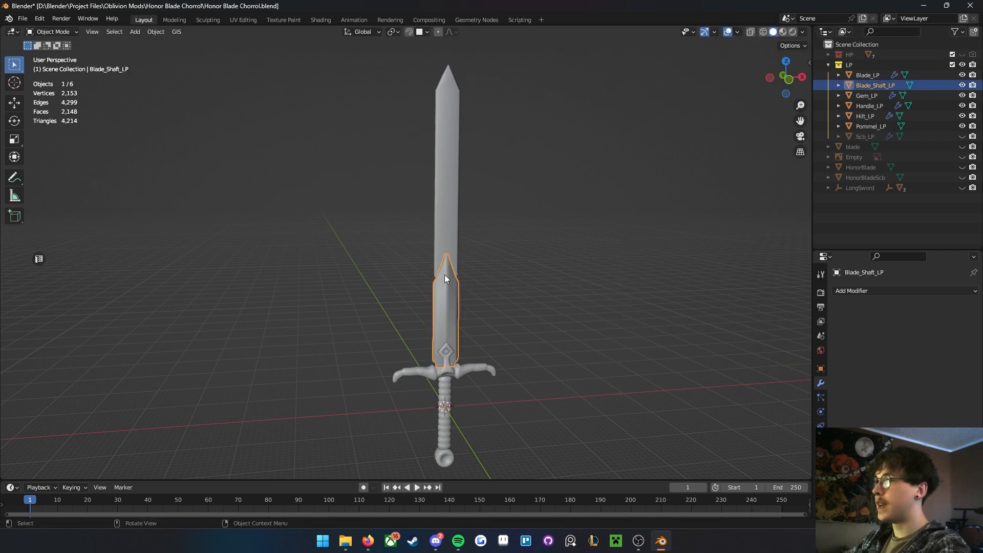
{"action": "left_click", "coordinate": [442, 256]}
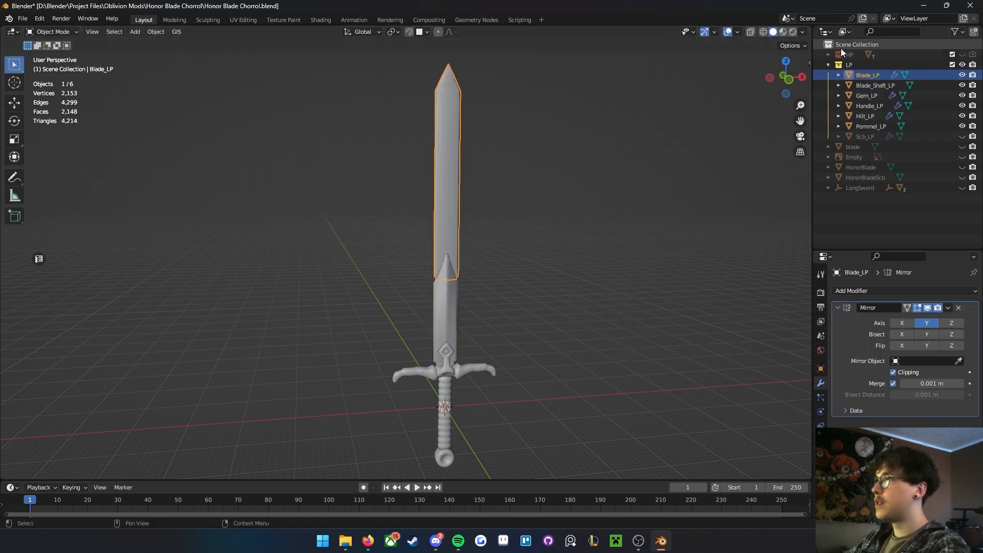
- Collapse and hide the LP collection, show the joined HonorBlade sword, and select it
{"action": "left_click", "coordinate": [828, 65]}
{"action": "left_click", "coordinate": [961, 64]}
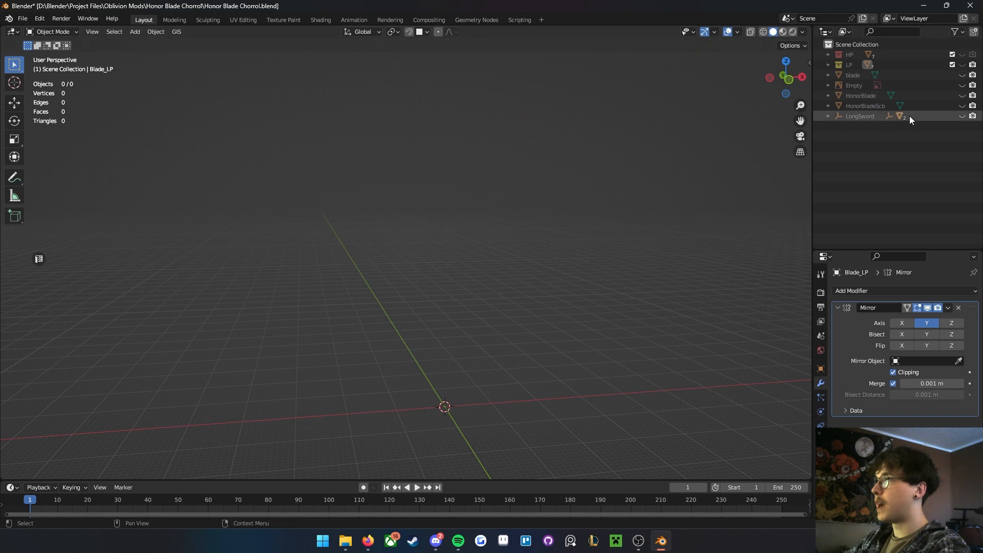
{"action": "left_click", "coordinate": [961, 95]}
{"action": "left_click", "coordinate": [453, 225]}
{"action": "middle_click_drag", "start_coordinate": [453, 226], "coordinate": [663, 140]}
{"action": "middle_click_drag", "start_coordinate": [662, 285], "coordinate": [522, 272]}
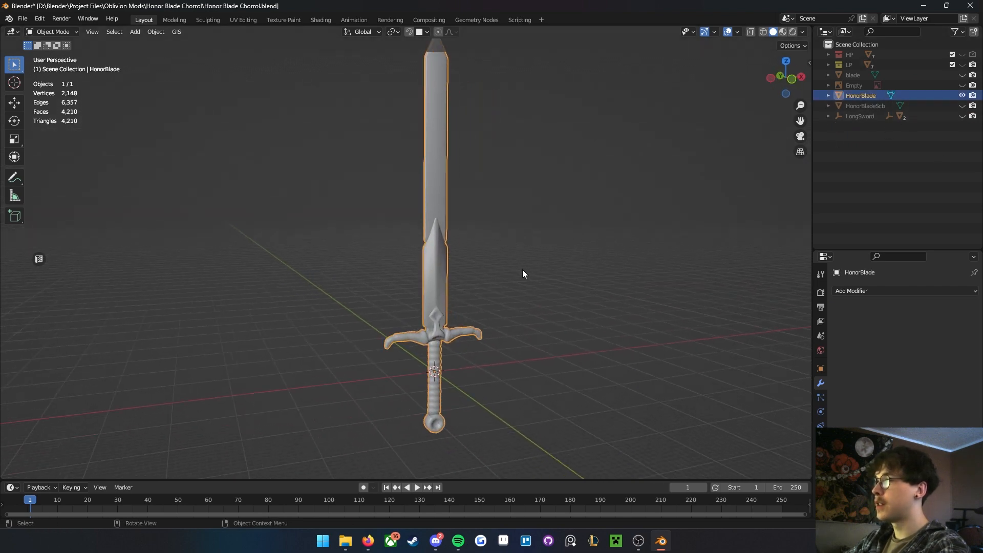
- Try triangulating all faces of HonorBlade in Edit Mode and undo it
{"action": "key", "text": "Tab"}
{"action": "scroll", "coordinate": [491, 259], "scroll_direction": "up", "scroll_amount": 5}
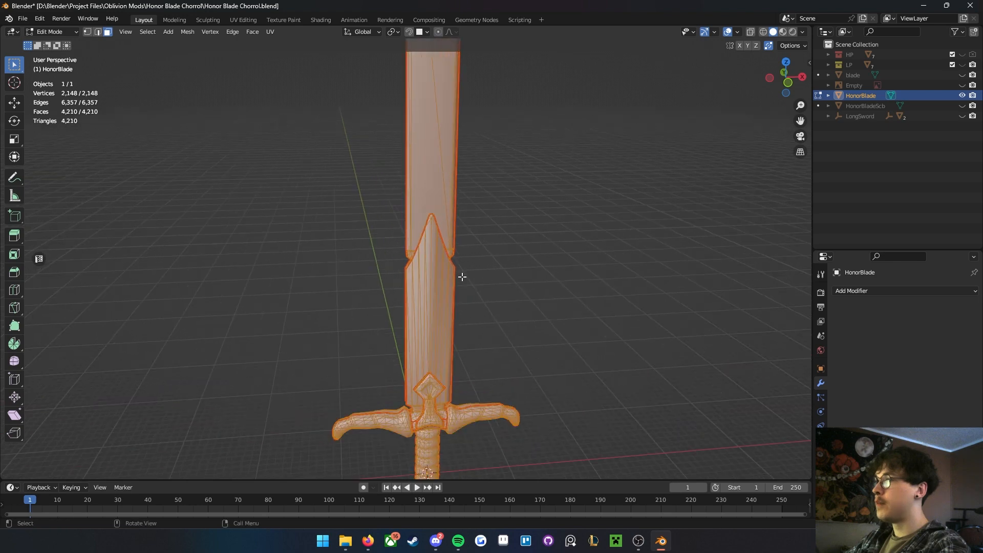
{"action": "scroll", "coordinate": [464, 275], "scroll_direction": "down", "scroll_amount": 5}
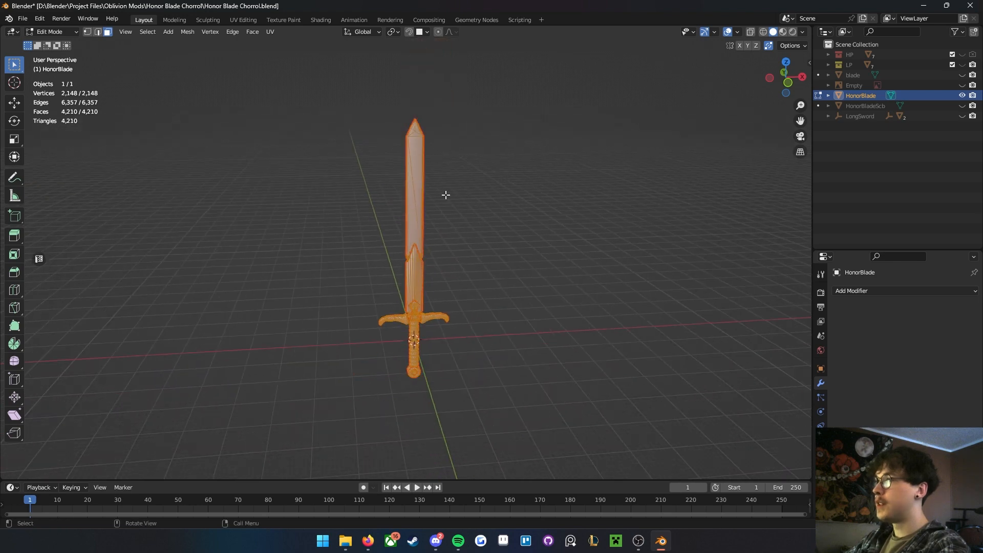
{"action": "key", "text": "ctrl+t"}
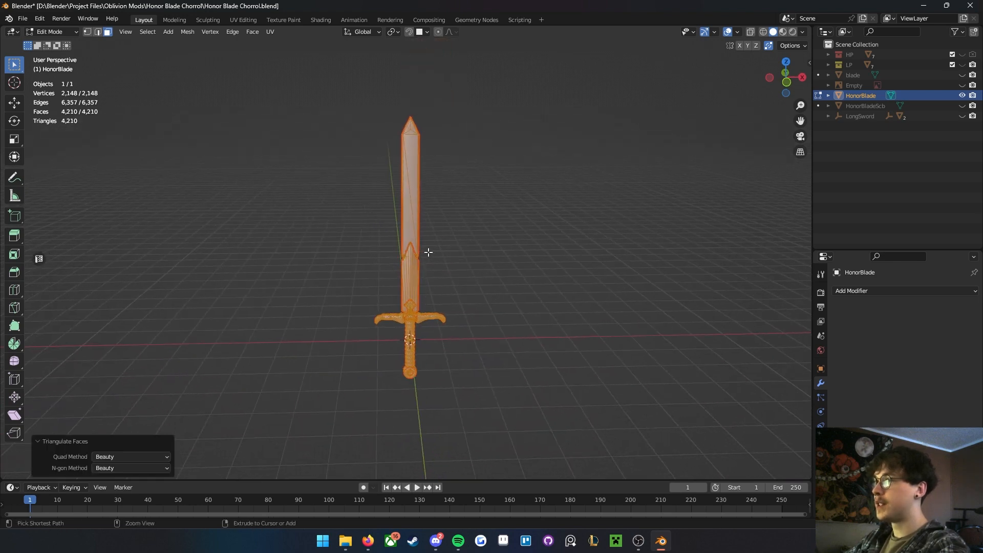
{"action": "scroll", "coordinate": [405, 276], "scroll_direction": "up", "scroll_amount": 4}
{"action": "middle_click_drag", "start_coordinate": [405, 276], "coordinate": [442, 296]}
{"action": "key", "text": "ctrl+z"}
{"action": "mouse_move", "coordinate": [442, 296]}
{"action": "middle_mouse_down", "text": "shift"}
{"action": "mouse_move", "coordinate": [444, 321]}
{"action": "mouse_move", "coordinate": [557, 351]}
{"action": "mouse_move", "coordinate": [548, 266]}
{"action": "mouse_move", "coordinate": [419, 273]}
{"action": "mouse_move", "coordinate": [440, 303]}
{"action": "mouse_move", "coordinate": [427, 287]}
{"action": "middle_mouse_up", "text": "shift"}
{"action": "scroll", "coordinate": [419, 273], "scroll_direction": "down", "scroll_amount": 5}
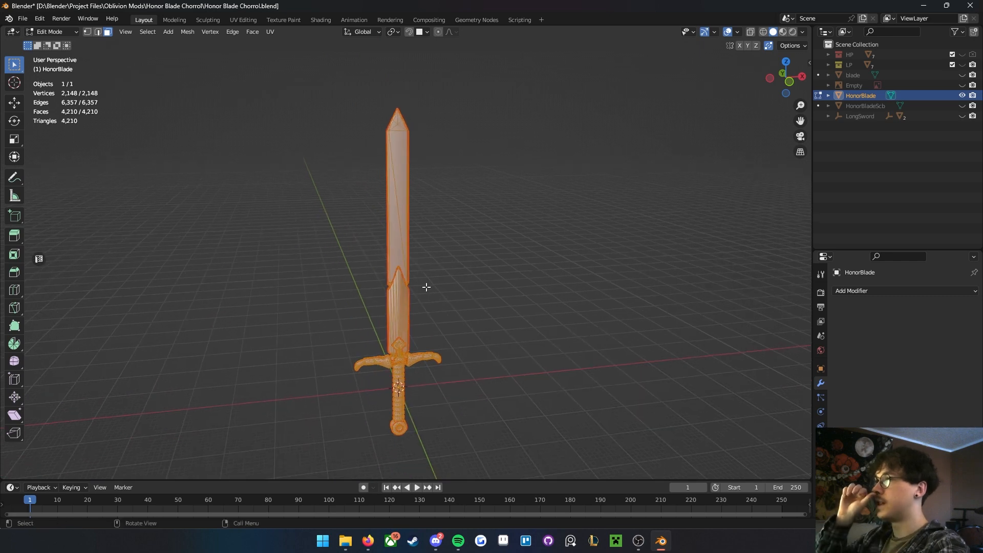
- Examine the HonorBlade mesh topology up close and return to Object Mode
{"action": "scroll", "coordinate": [461, 351], "scroll_direction": "up", "scroll_amount": 7}
{"action": "middle_click_drag", "start_coordinate": [460, 351], "coordinate": [520, 116], "text": "shift"}
{"action": "scroll", "coordinate": [538, 248], "scroll_direction": "up", "scroll_amount": 3}
{"action": "middle_click_drag", "start_coordinate": [543, 251], "coordinate": [536, 300]}
{"action": "middle_click_drag", "start_coordinate": [526, 257], "coordinate": [440, 243]}
{"action": "key", "text": "Tab"}
{"action": "scroll", "coordinate": [385, 258], "scroll_direction": "down", "scroll_amount": 5}
{"action": "scroll", "coordinate": [445, 246], "scroll_direction": "down", "scroll_amount": 3}
{"action": "scroll", "coordinate": [440, 245], "scroll_direction": "up", "scroll_amount": 2}
- Show HonorBladeScb on its own with HonorBlade hidden, and select the scabbard to examine it
{"action": "left_click", "coordinate": [438, 258]}
{"action": "left_click", "coordinate": [961, 105]}
{"action": "left_click", "coordinate": [962, 95]}
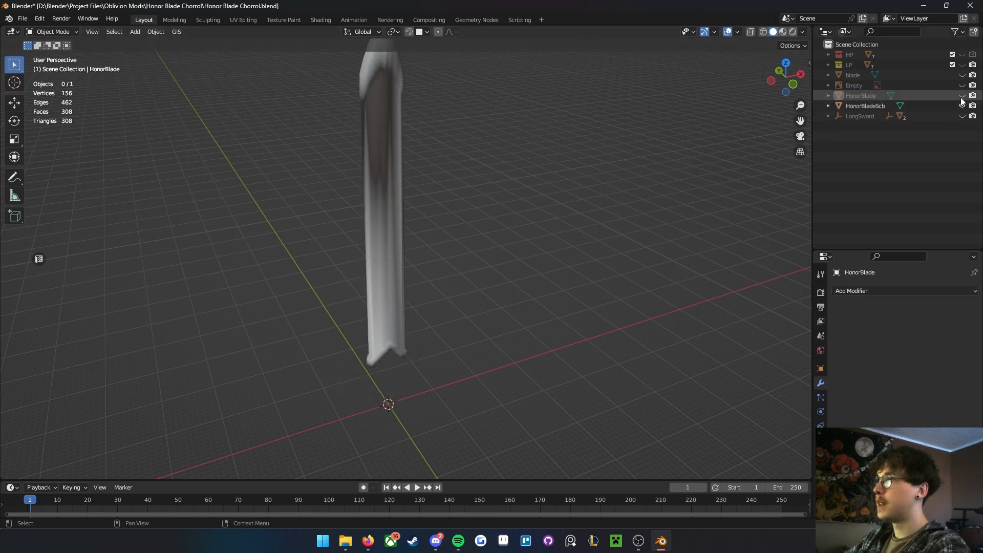
{"action": "left_click", "coordinate": [371, 198]}
{"action": "middle_click_drag", "start_coordinate": [411, 205], "coordinate": [644, 184]}
- Hide HonorBladeScb, show HonorBlade again, and select the sword
{"action": "left_click", "coordinate": [962, 106]}
{"action": "left_click", "coordinate": [962, 95]}
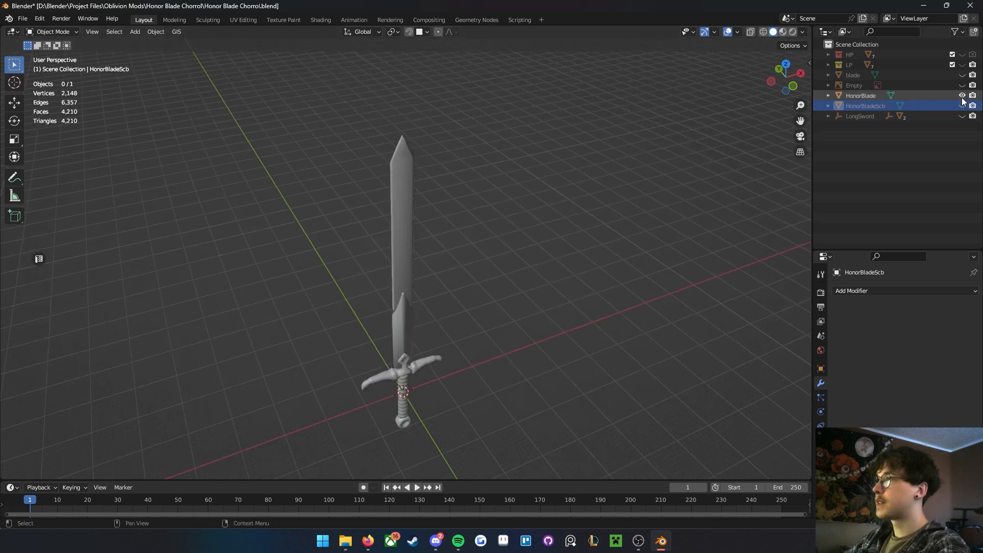
{"action": "left_click", "coordinate": [859, 96]}
{"action": "middle_click_drag", "start_coordinate": [393, 251], "coordinate": [422, 197]}
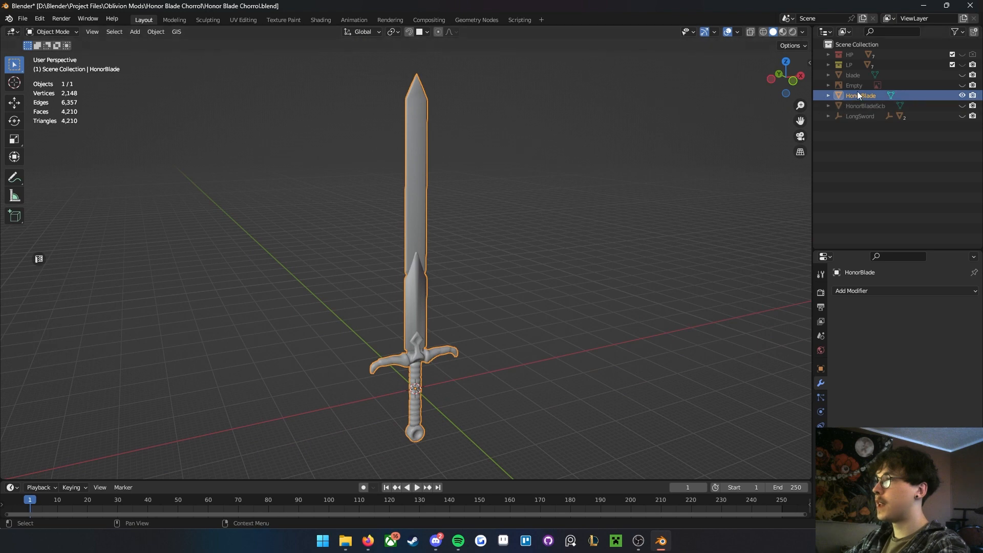
- Start a Wavefront OBJ export and delete the existing HonorBlade and HonorBladeScb OBJ and MTL files from the test folder
{"action": "left_click", "coordinate": [23, 19]}
{"action": "mouse_move", "coordinate": [66, 167]}
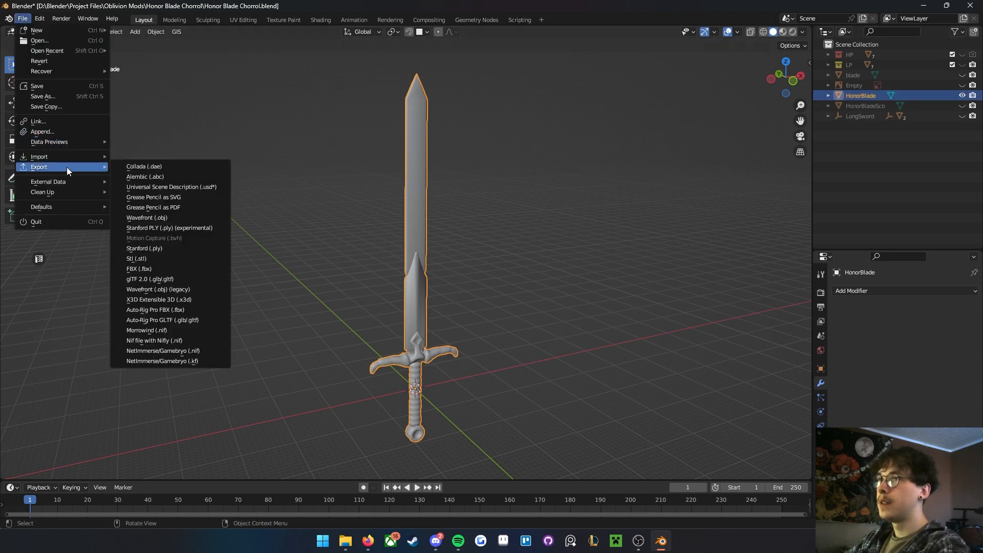
{"action": "left_click", "coordinate": [169, 218]}
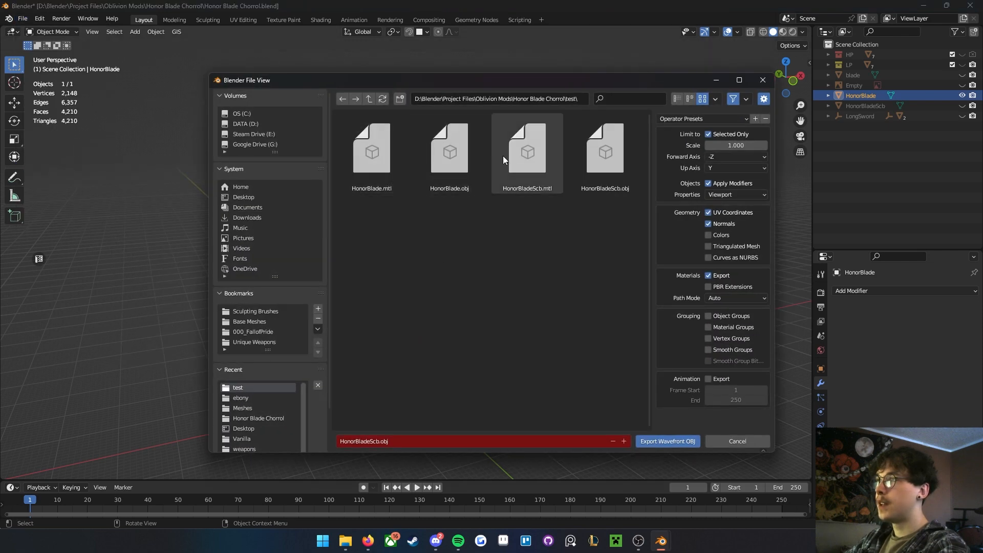
{"action": "left_click_drag", "start_coordinate": [602, 247], "coordinate": [348, 129]}
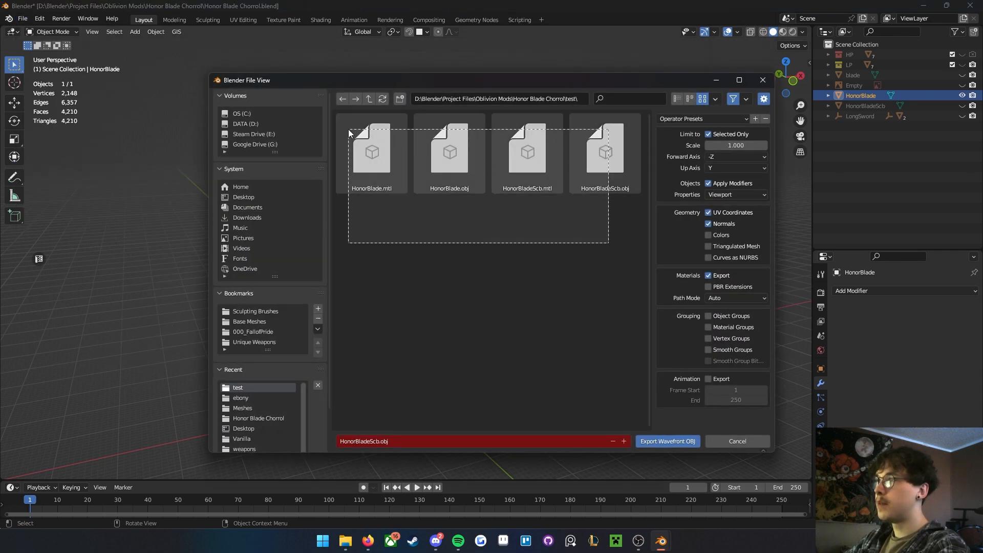
{"action": "key", "text": "Delete"}
{"action": "left_click", "coordinate": [451, 190]}
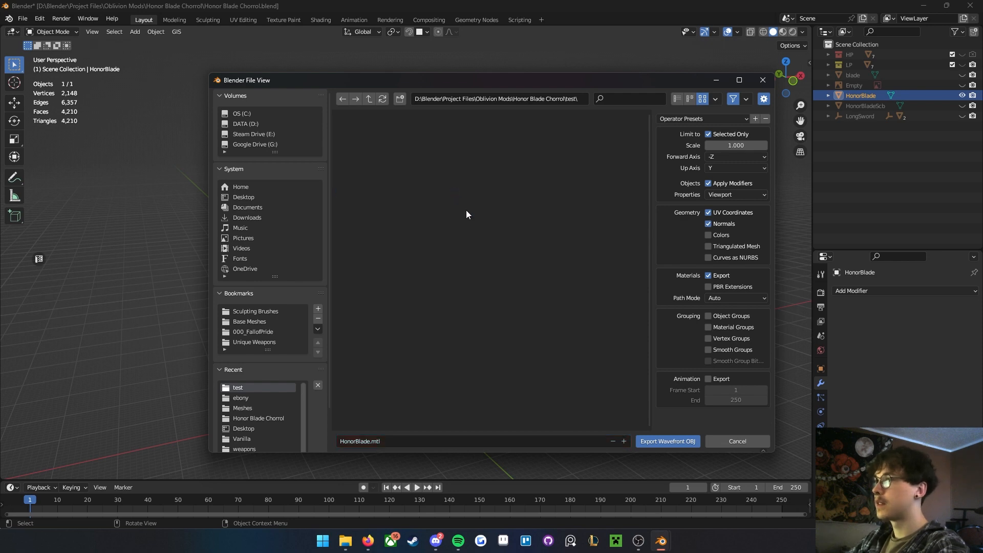
- Set the OBJ export file name to HonorBlade.obj
{"action": "left_click", "coordinate": [369, 443]}
{"action": "left_click", "coordinate": [369, 441]}
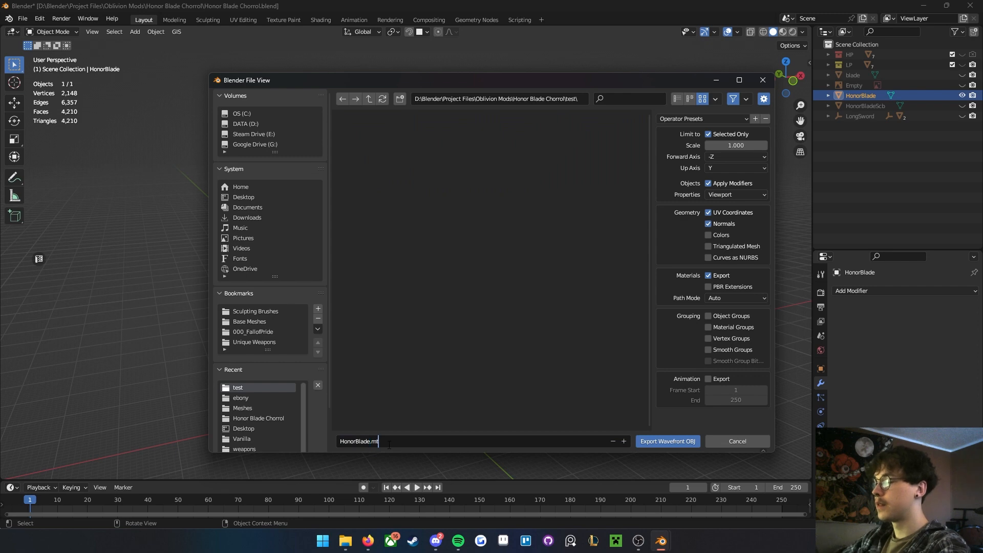
{"action": "type", "text": "obj"}
{"action": "key", "text": "Return"}
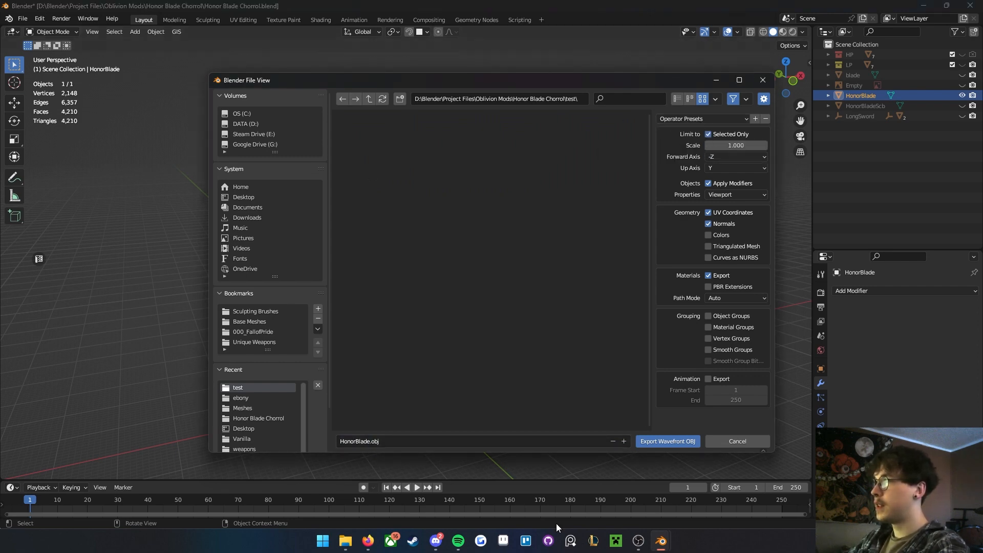
- Export the sword as HonorBlade.obj, and hide HonorBlade to show and select only HonorBladeScb
{"action": "left_click", "coordinate": [662, 443]}
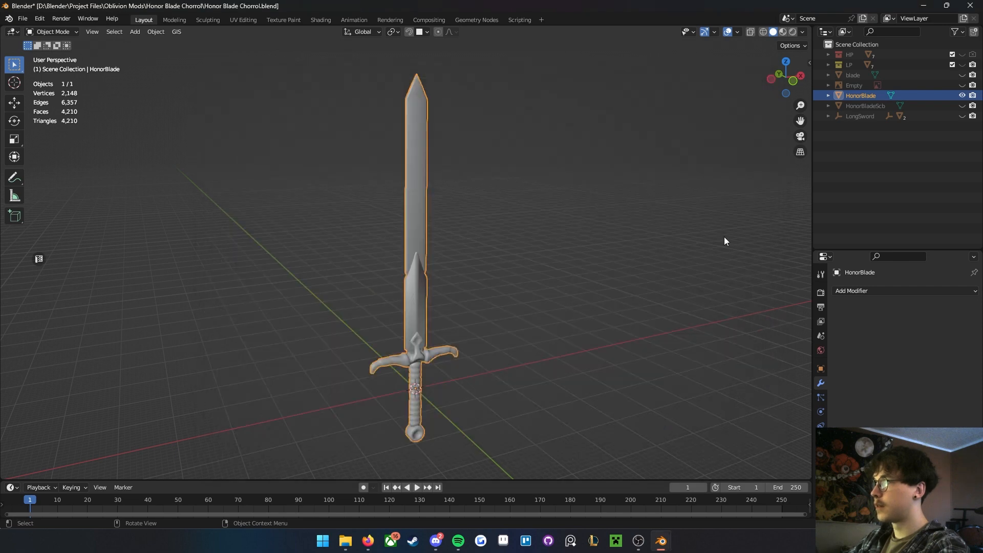
{"action": "left_click", "coordinate": [866, 145]}
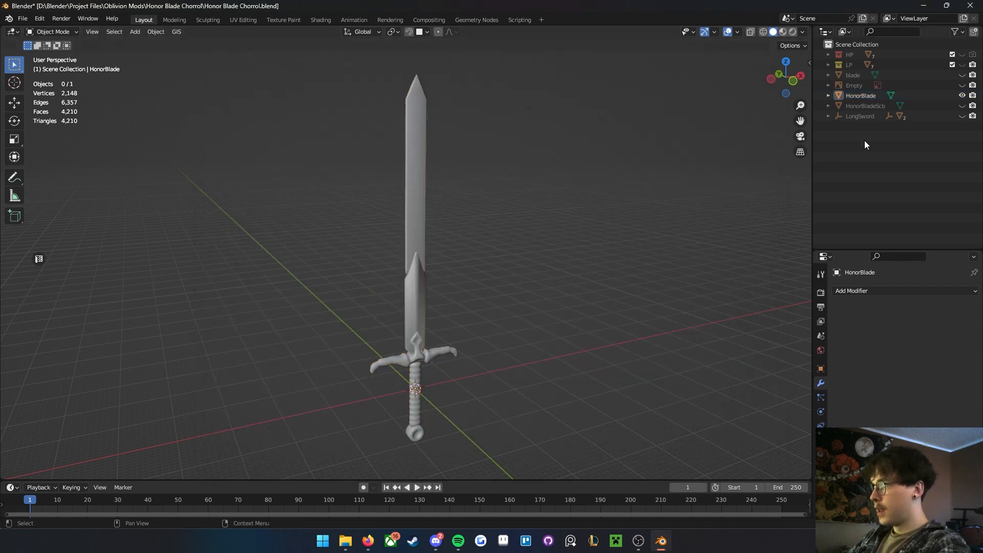
{"action": "left_click", "coordinate": [961, 95]}
{"action": "left_click", "coordinate": [962, 106]}
{"action": "left_click", "coordinate": [410, 176]}
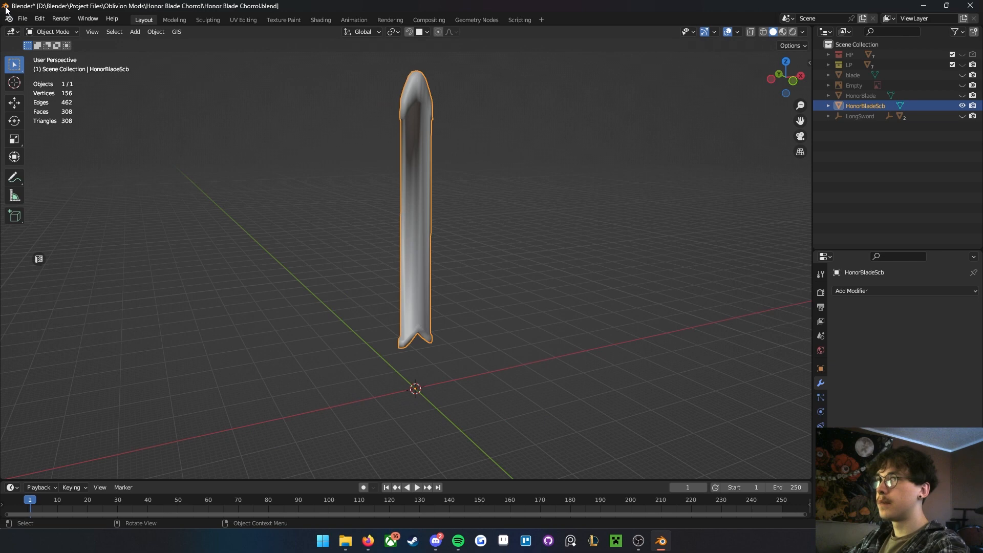
- Export the selected scabbard as a Wavefront OBJ named HonorBladeScb.obj in the test folder
{"action": "left_click", "coordinate": [22, 18]}
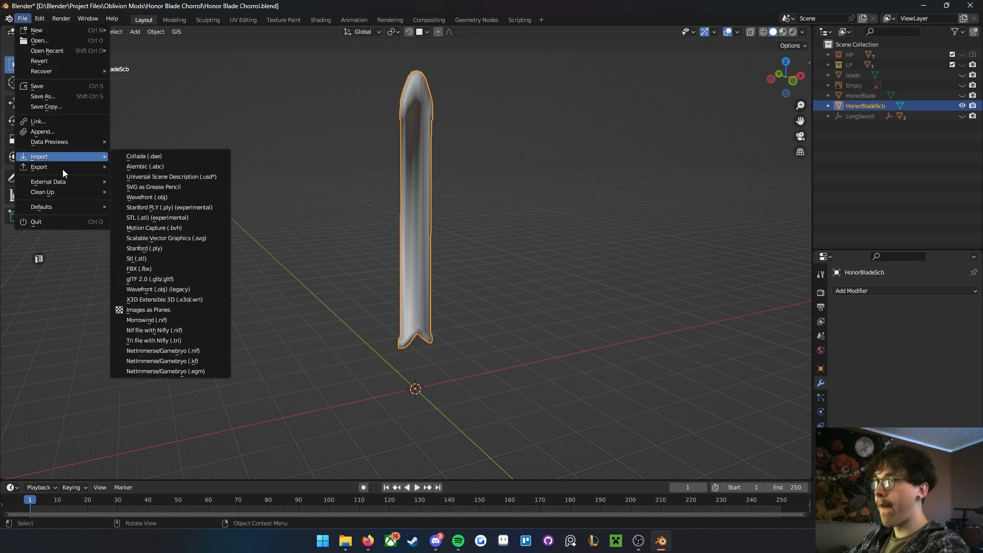
{"action": "mouse_move", "coordinate": [60, 170]}
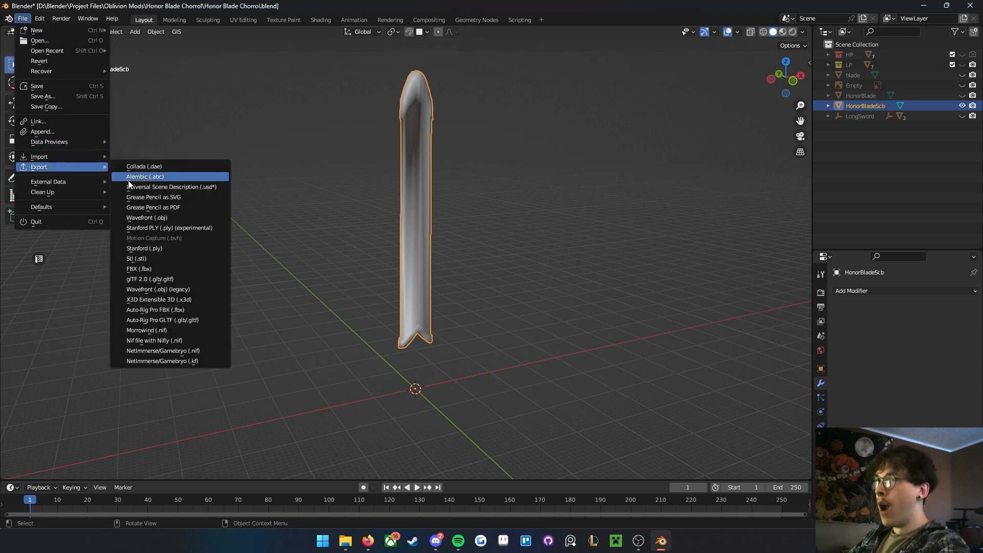
{"action": "left_click", "coordinate": [162, 220]}
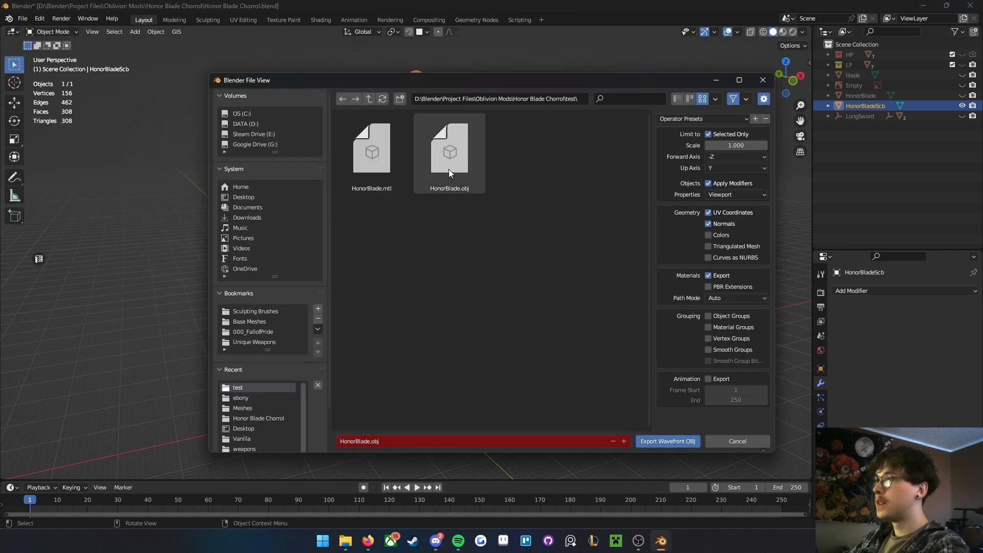
{"action": "left_click", "coordinate": [372, 442]}
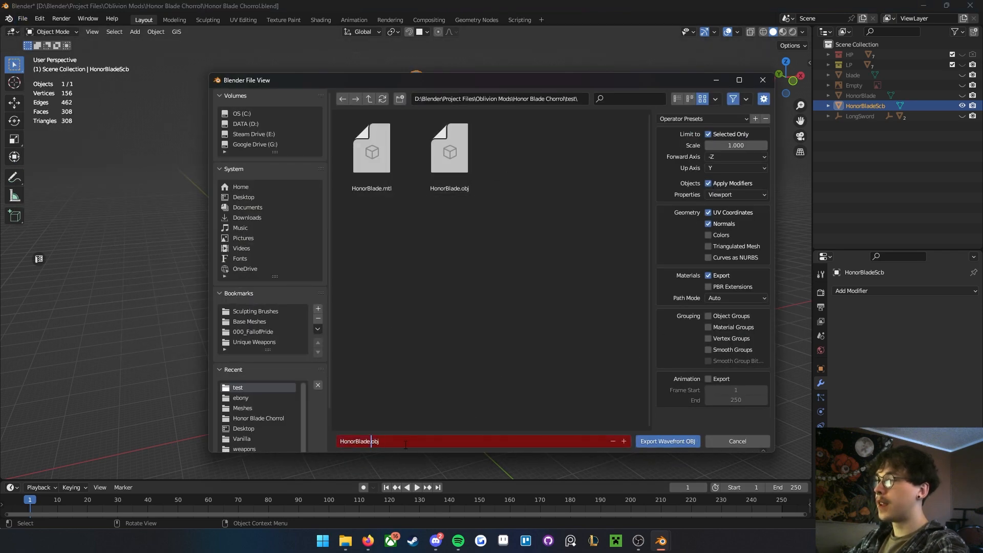
{"action": "type", "text": "Scb"}
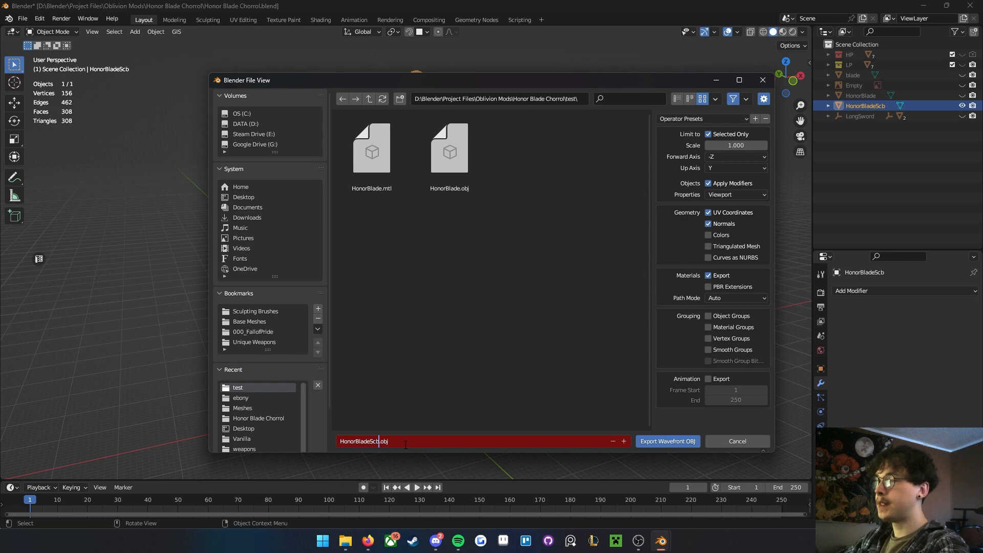
{"action": "left_click", "coordinate": [418, 378]}
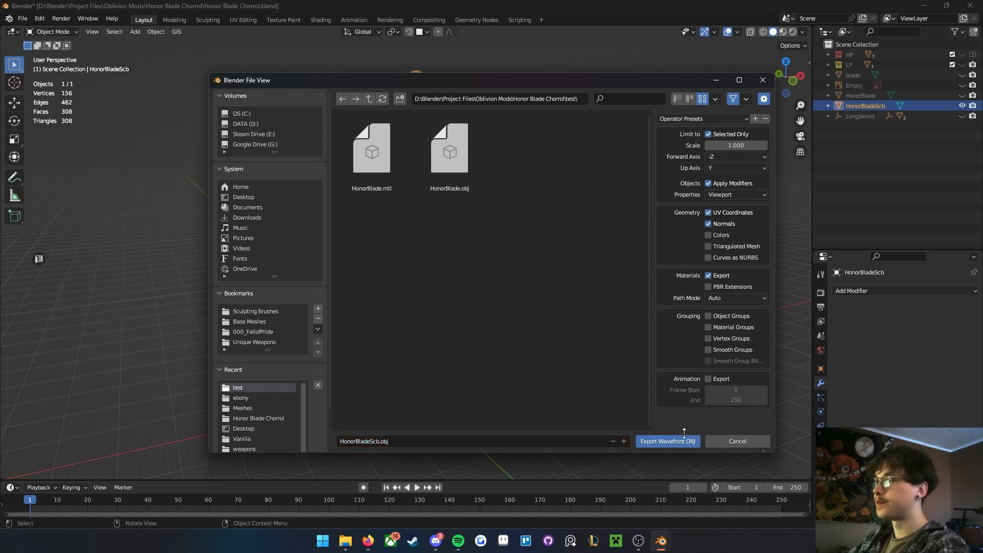
{"action": "left_click", "coordinate": [669, 441]}
{"action": "left_click", "coordinate": [514, 347]}
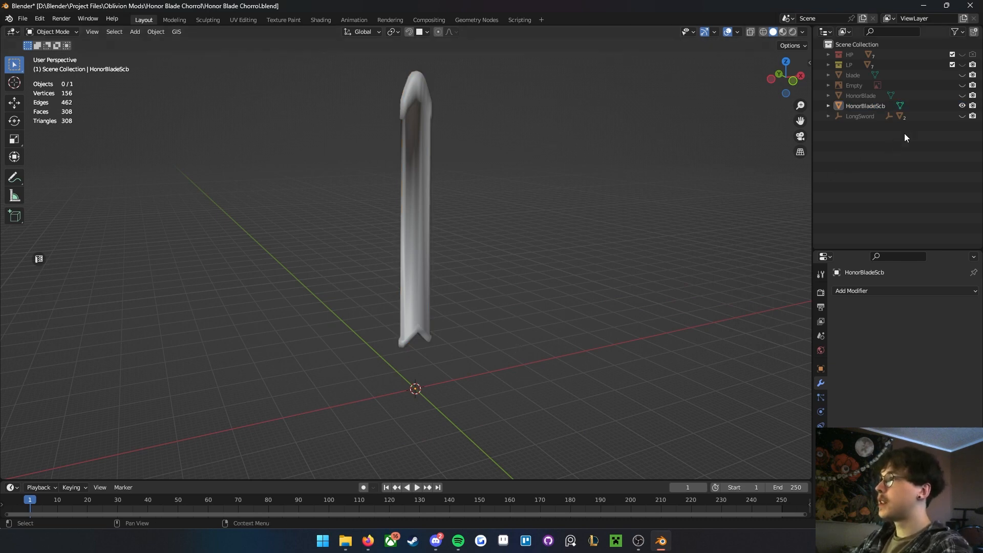
- Make both HonorBlade and HonorBladeScb visible in the scene and save the Blender file
{"action": "left_click", "coordinate": [961, 106]}
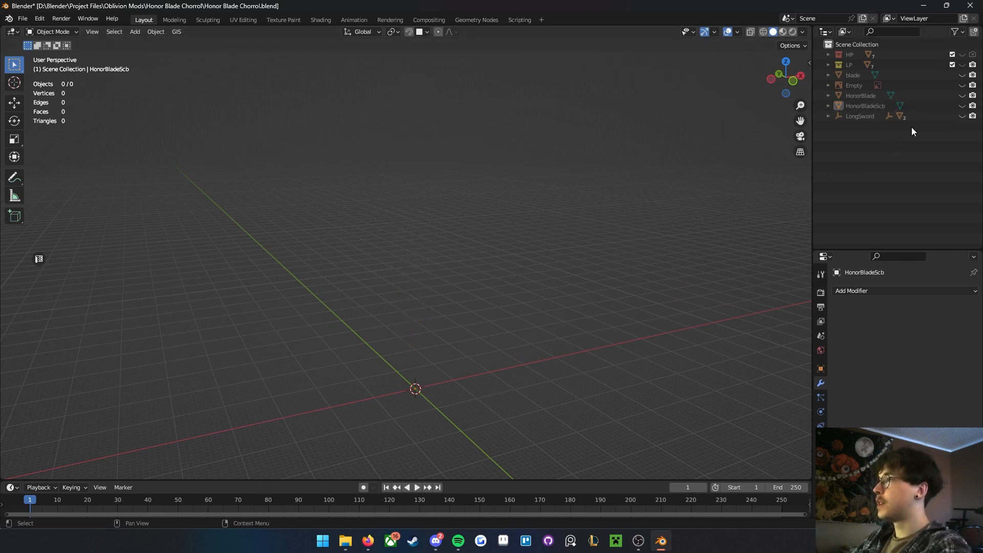
{"action": "left_click", "coordinate": [962, 96]}
{"action": "left_click", "coordinate": [961, 106]}
{"action": "middle_click_drag", "start_coordinate": [487, 239], "coordinate": [489, 239], "text": "shift"}
{"action": "key", "text": "ctrl+s"}
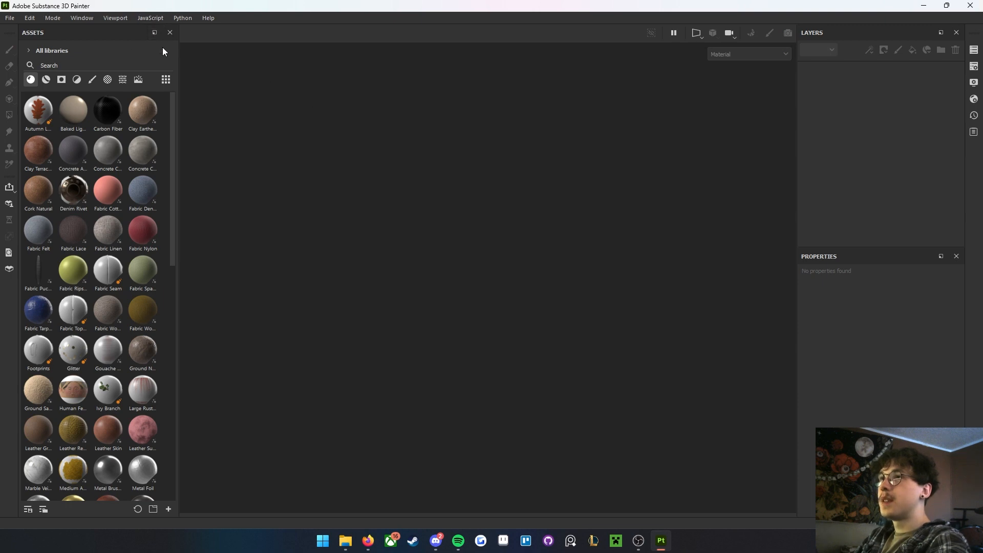
- Start a new project in Substance 3D Painter with a document resolution of 1024
{"action": "left_click", "coordinate": [10, 18]}
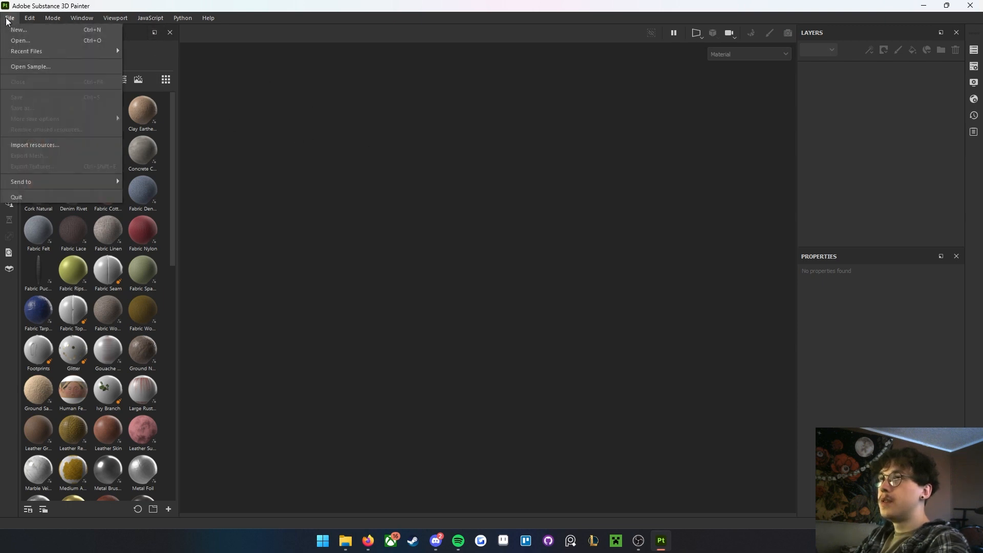
{"action": "left_click", "coordinate": [15, 30]}
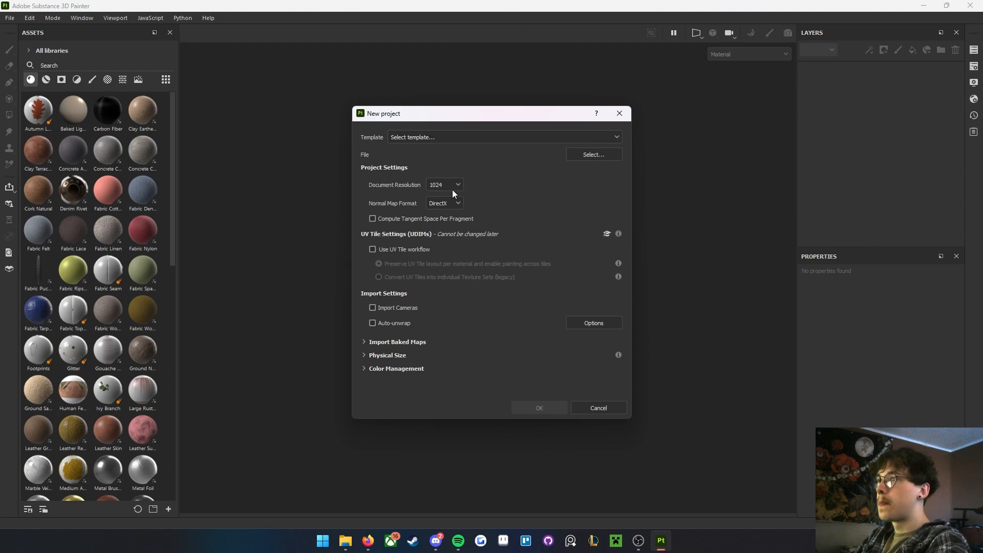
{"action": "left_click", "coordinate": [441, 188]}
{"action": "left_click", "coordinate": [446, 228]}
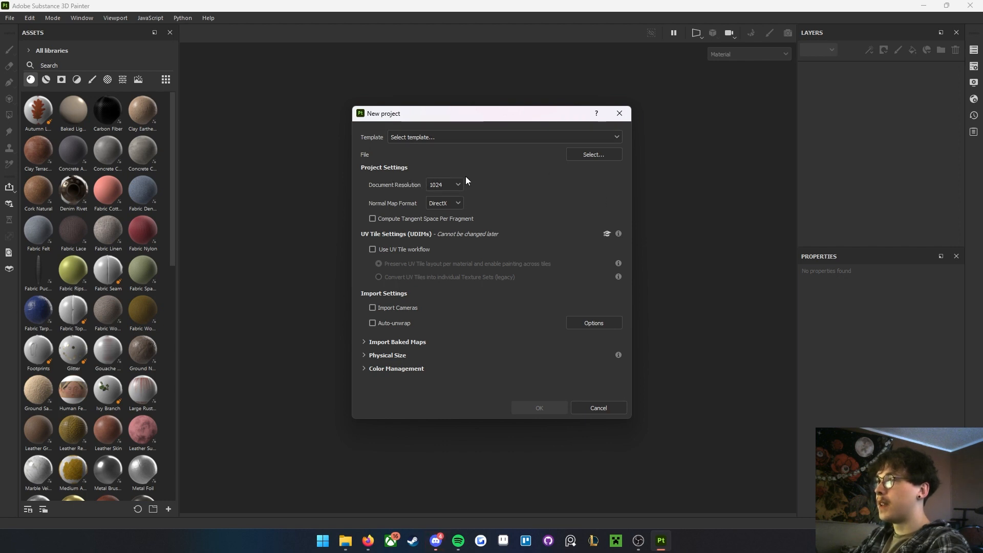
{"action": "left_click", "coordinate": [450, 185]}
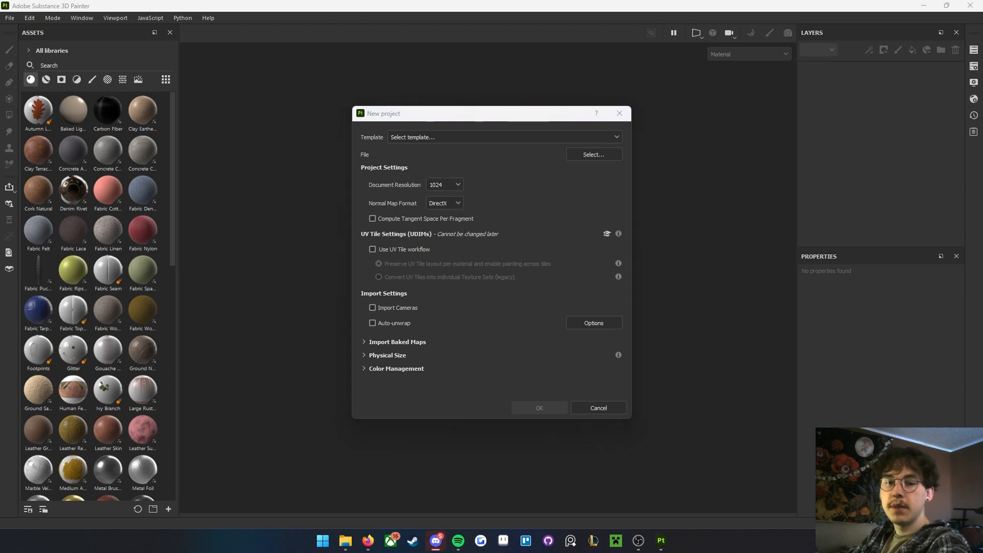
{"action": "left_click", "coordinate": [447, 185]}
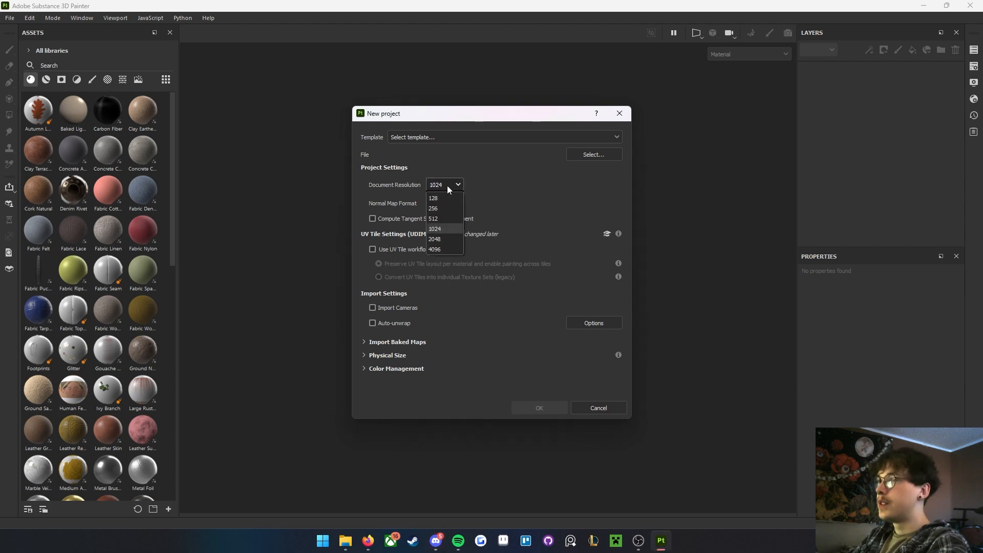
{"action": "left_click", "coordinate": [443, 228]}
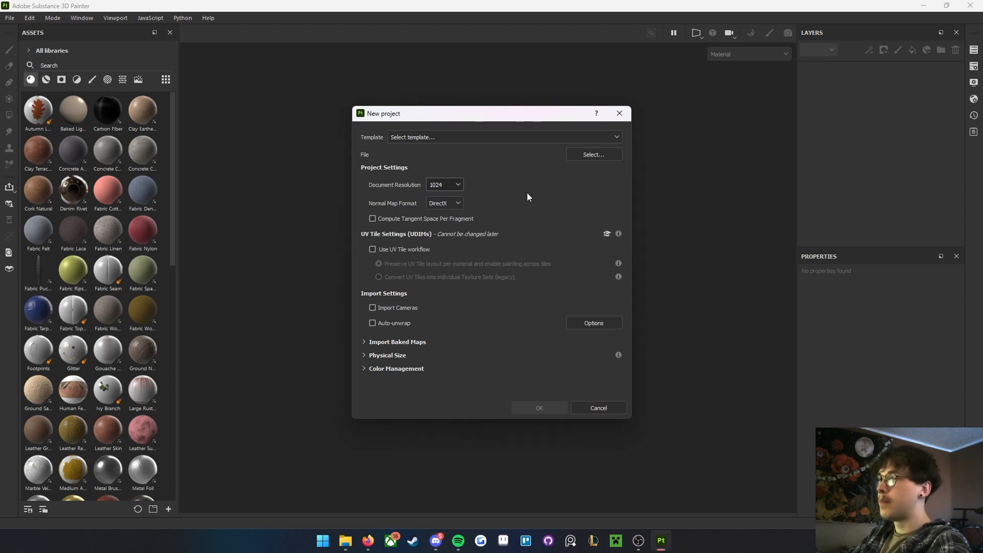
{"action": "left_click", "coordinate": [449, 188]}
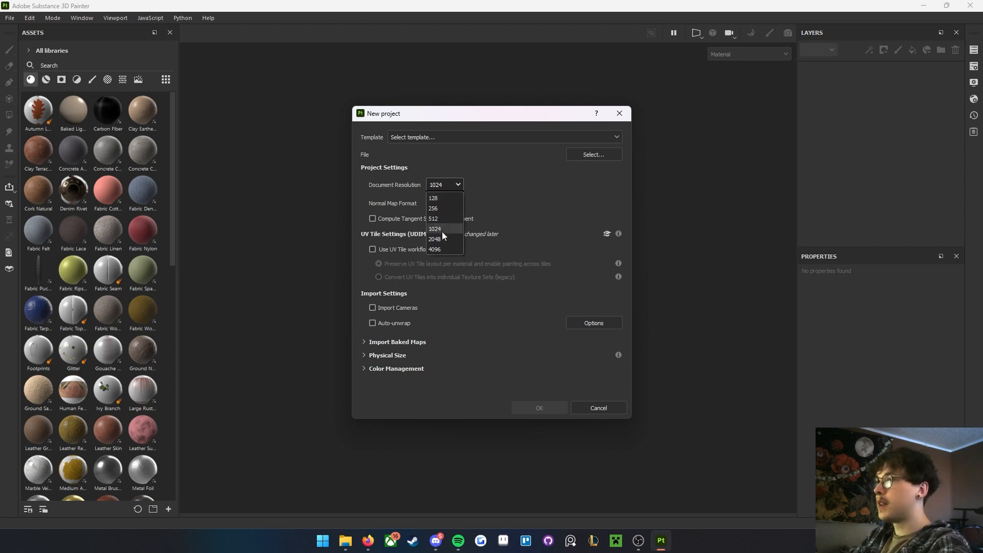
{"action": "left_click", "coordinate": [442, 231]}
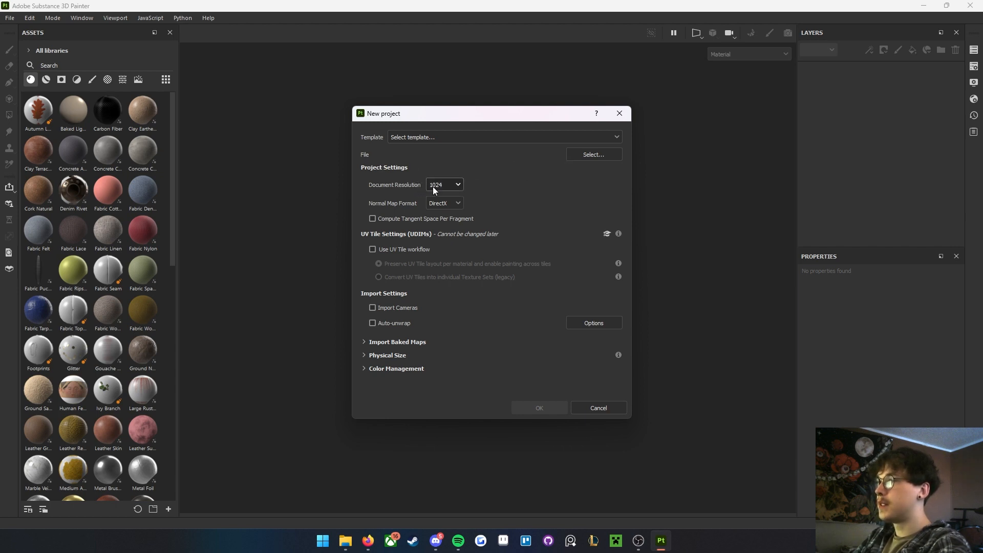
- Choose Honor_LP from the Meshes folder as the project mesh and create the project
{"action": "left_click", "coordinate": [599, 155]}
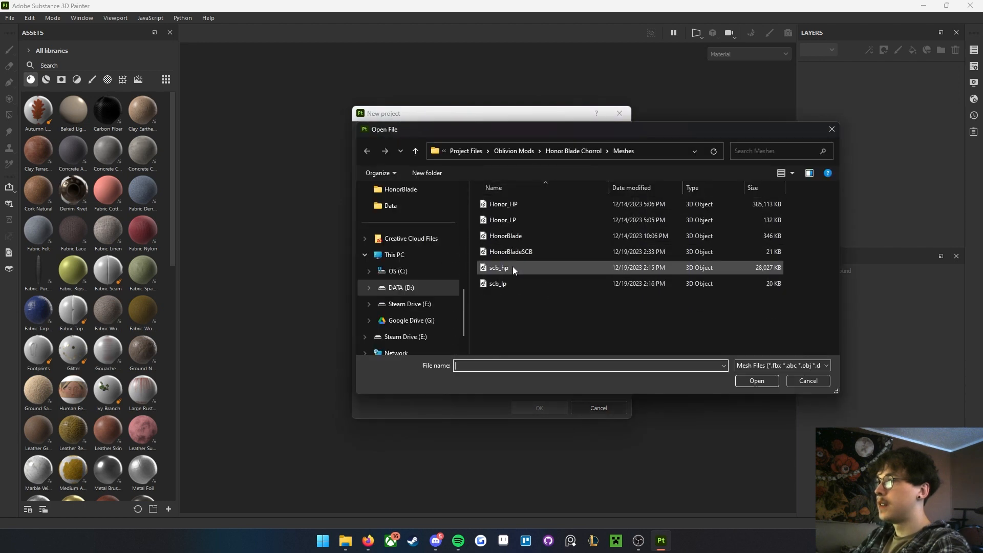
{"action": "left_click", "coordinate": [530, 219]}
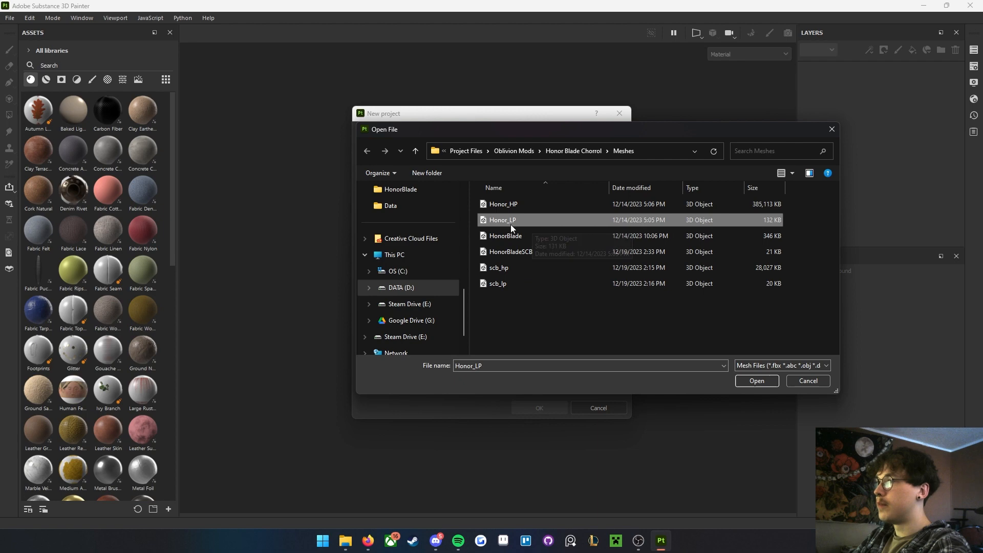
{"action": "left_click", "coordinate": [499, 284]}
{"action": "left_click", "coordinate": [502, 221]}
{"action": "left_click", "coordinate": [512, 284]}
{"action": "left_click", "coordinate": [507, 221]}
{"action": "left_click", "coordinate": [511, 283]}
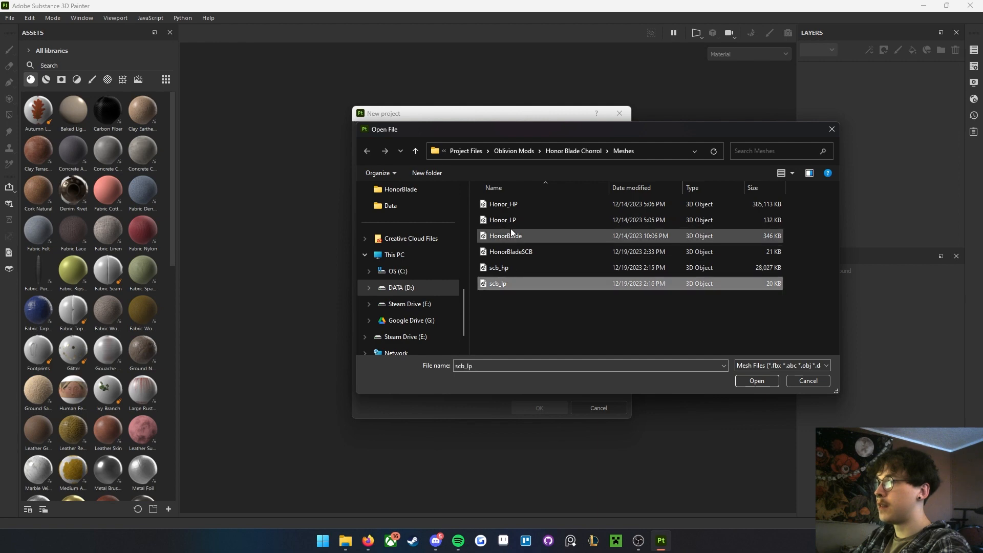
{"action": "left_click", "coordinate": [511, 225]}
{"action": "left_click", "coordinate": [512, 285]}
{"action": "left_click", "coordinate": [503, 220]}
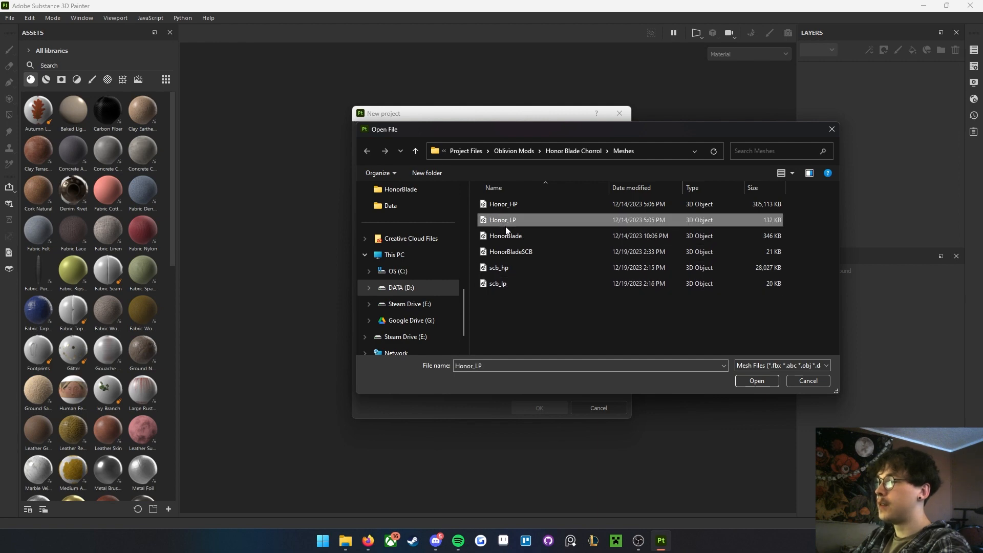
{"action": "left_click", "coordinate": [511, 283]}
{"action": "left_click", "coordinate": [502, 221]}
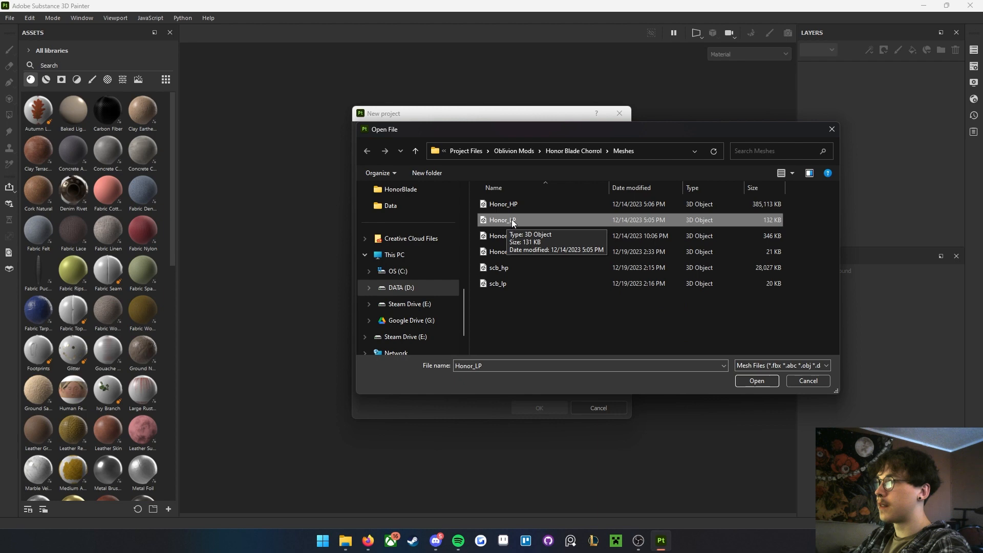
{"action": "left_click", "coordinate": [751, 379]}
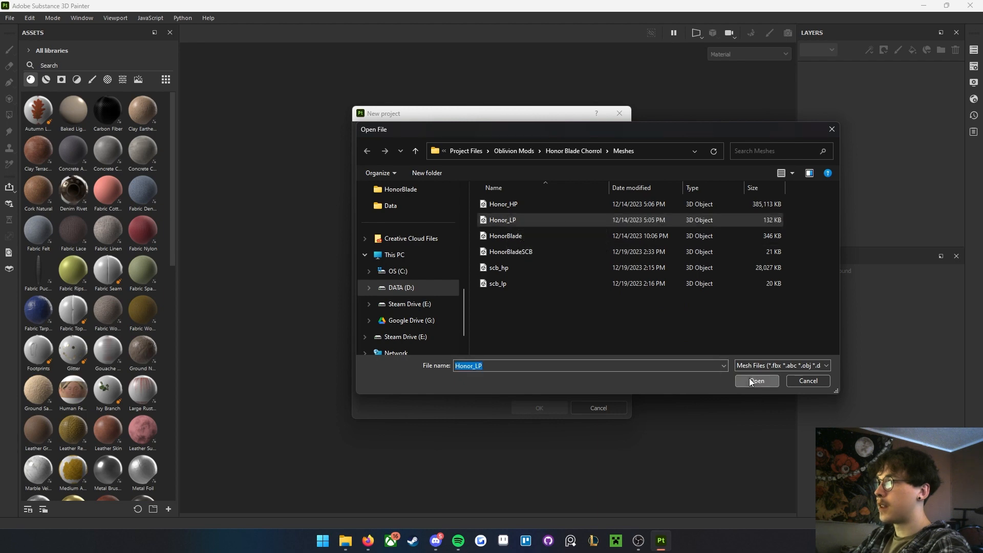
{"action": "left_click", "coordinate": [548, 404]}
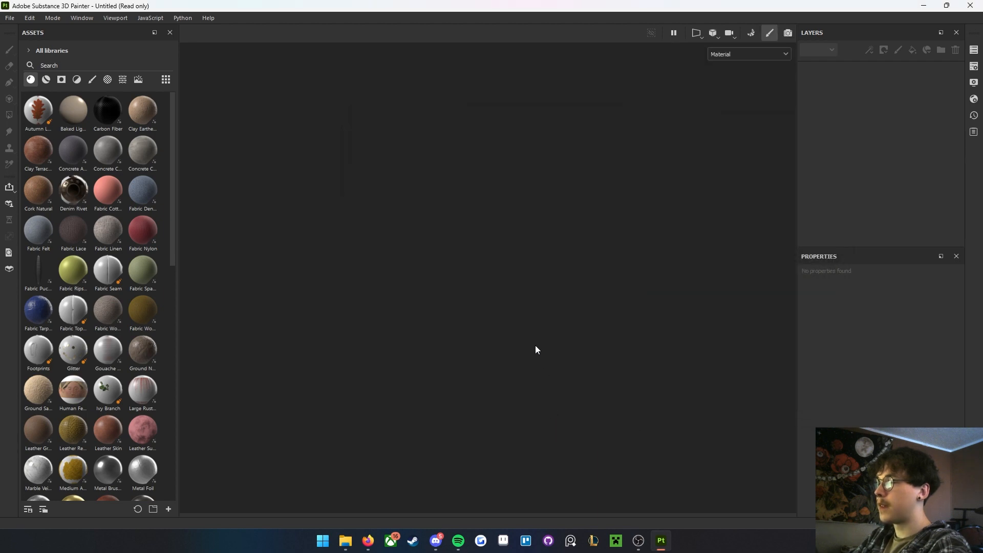
- Enter mesh map baking for the sword, disable the ID map, and enable the Height and Bent normals maps
{"action": "mouse_move", "coordinate": [538, 329]}
{"action": "left_mouse_down", "text": "alt"}
{"action": "mouse_move", "coordinate": [568, 318]}
{"action": "mouse_move", "coordinate": [435, 301]}
{"action": "mouse_move", "coordinate": [708, 306]}
{"action": "left_mouse_up", "text": "alt"}
{"action": "scroll", "coordinate": [648, 304], "scroll_direction": "up", "scroll_amount": 5}
{"action": "left_click_drag", "start_coordinate": [648, 305], "coordinate": [557, 310], "text": "alt"}
{"action": "scroll", "coordinate": [557, 309], "scroll_direction": "down", "scroll_amount": 3}
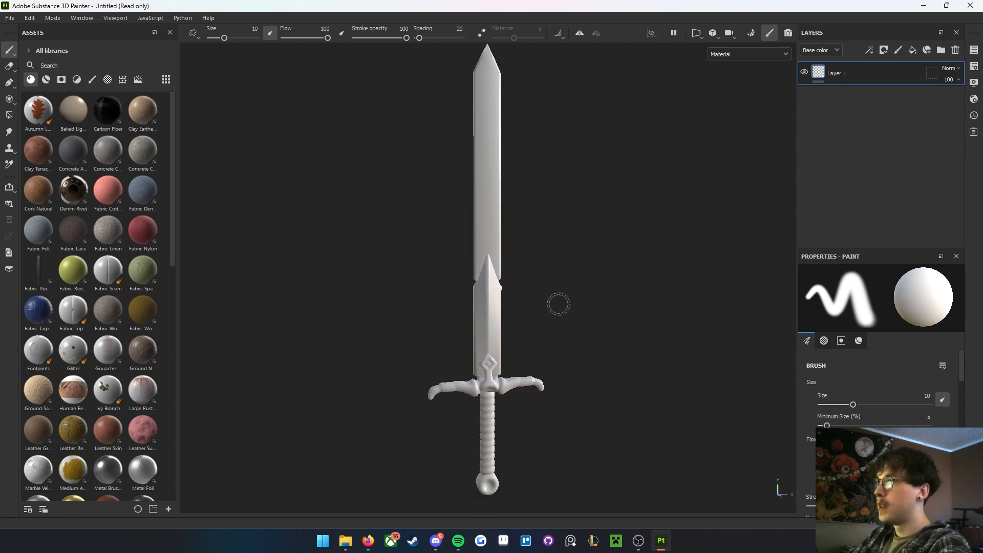
{"action": "middle_click_drag", "start_coordinate": [558, 304], "coordinate": [535, 309], "text": "alt"}
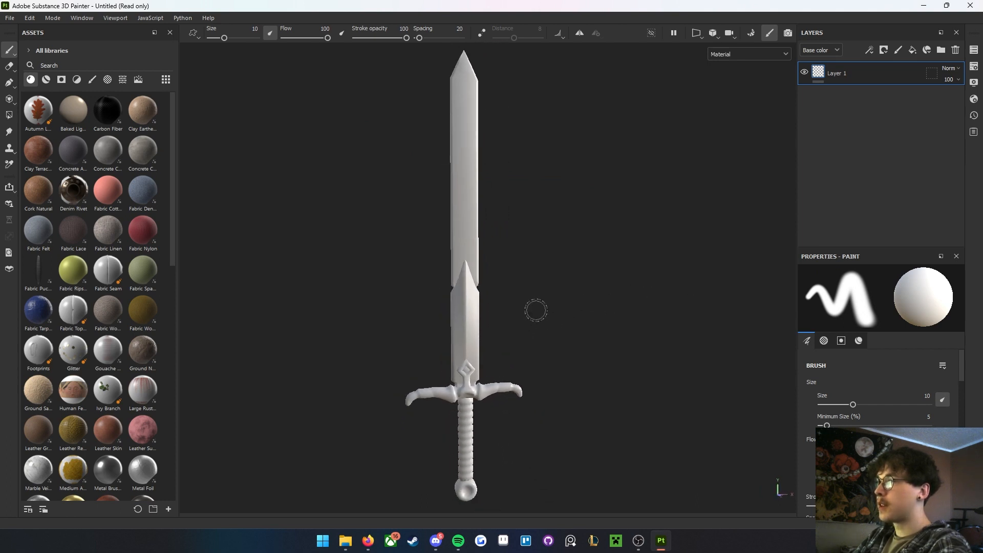
{"action": "left_click", "coordinate": [750, 34]}
{"action": "scroll", "coordinate": [530, 205], "scroll_direction": "down", "scroll_amount": 2}
{"action": "left_click_drag", "start_coordinate": [529, 205], "coordinate": [566, 225], "text": "alt"}
{"action": "left_click", "coordinate": [29, 254]}
{"action": "left_click", "coordinate": [29, 318]}
{"action": "left_click", "coordinate": [28, 331]}
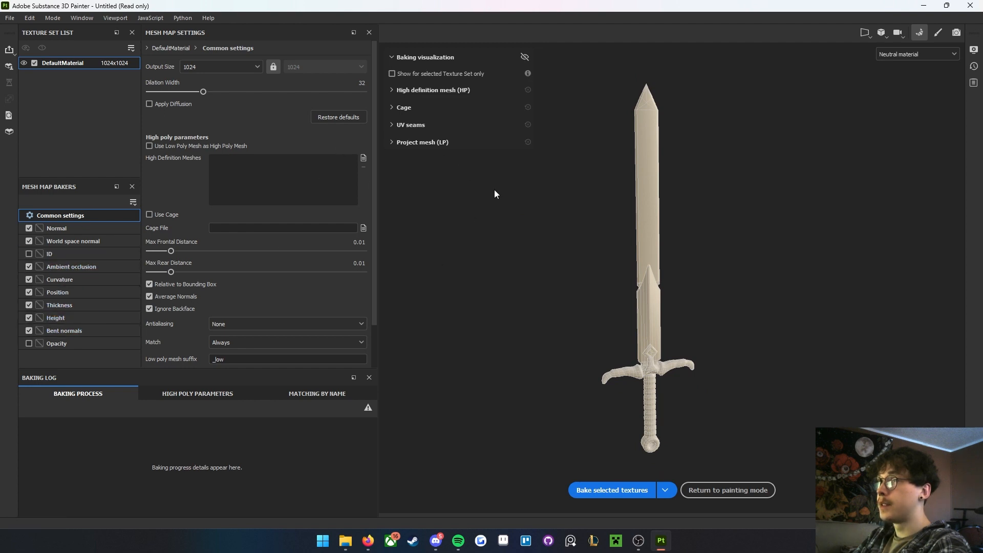
- Set the baking match to By Mesh Name, bake the selected textures, and inspect the sword in painting mode
{"action": "left_click_drag", "start_coordinate": [575, 270], "coordinate": [544, 264], "text": "alt"}
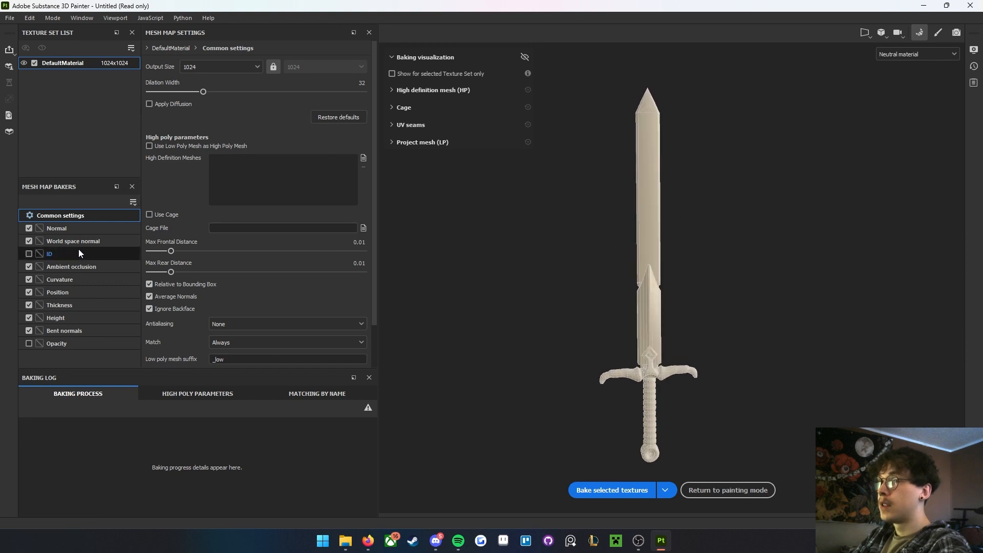
{"action": "scroll", "coordinate": [287, 199], "scroll_direction": "down", "scroll_amount": 1}
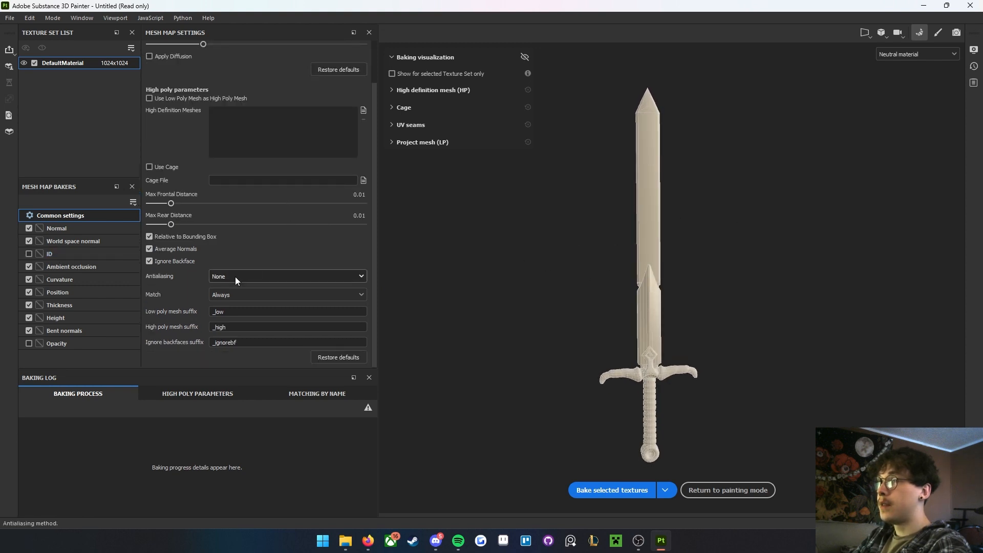
{"action": "left_click", "coordinate": [236, 294]}
{"action": "left_click", "coordinate": [238, 316]}
{"action": "scroll", "coordinate": [169, 293], "scroll_direction": "up", "scroll_amount": 1}
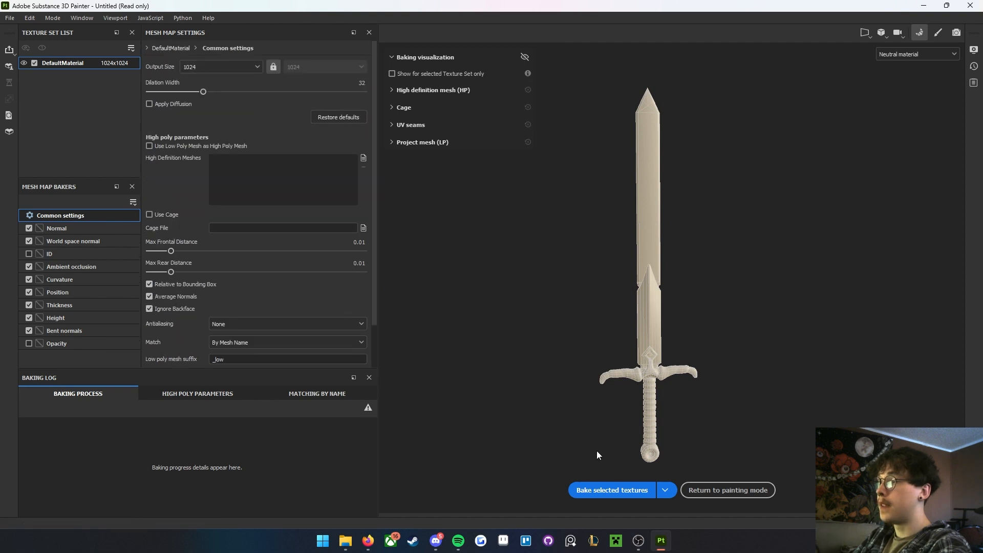
{"action": "left_click", "coordinate": [606, 490]}
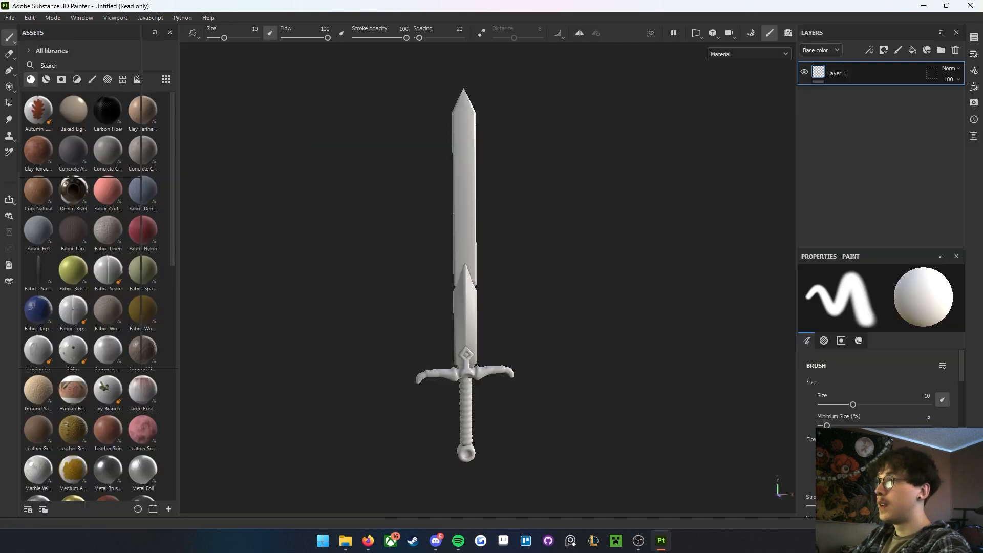
{"action": "scroll", "coordinate": [621, 268], "scroll_direction": "up", "scroll_amount": 3}
{"action": "mouse_move", "coordinate": [621, 269]}
{"action": "left_mouse_down", "text": "alt"}
{"action": "mouse_move", "coordinate": [363, 260]}
{"action": "mouse_move", "coordinate": [493, 208]}
{"action": "mouse_move", "coordinate": [570, 281]}
{"action": "mouse_move", "coordinate": [496, 314]}
{"action": "mouse_move", "coordinate": [468, 272]}
{"action": "mouse_move", "coordinate": [548, 303]}
{"action": "mouse_move", "coordinate": [504, 218]}
{"action": "left_mouse_up", "text": "alt"}
{"action": "middle_click_drag", "start_coordinate": [504, 218], "coordinate": [486, 373], "text": "alt"}
{"action": "scroll", "coordinate": [486, 335], "scroll_direction": "down", "scroll_amount": 2}
{"action": "scroll", "coordinate": [484, 330], "scroll_direction": "down", "scroll_amount": 2}
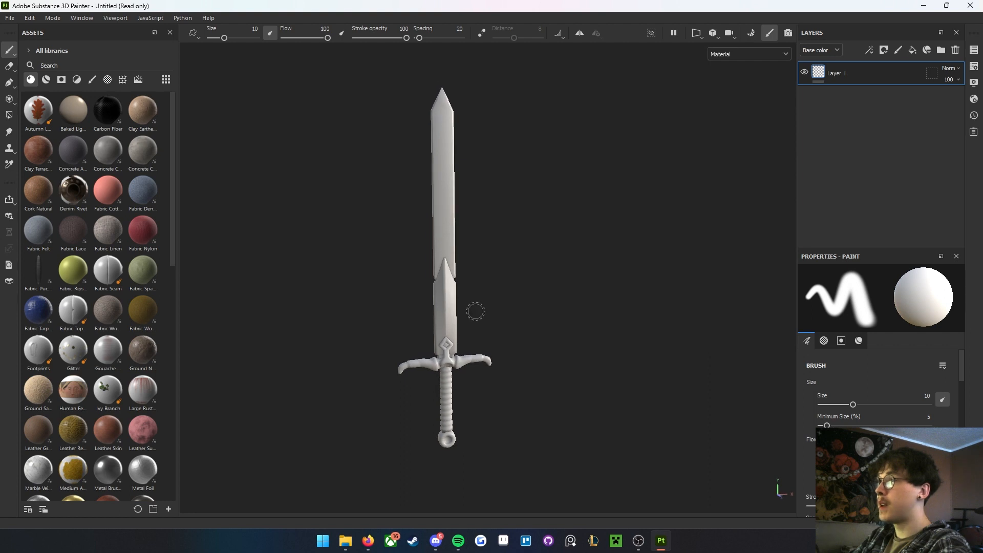
- Return to mesh map baking for the sword and load Honor_HP as the high definition mesh
{"action": "middle_click_drag", "start_coordinate": [474, 311], "coordinate": [491, 309], "text": "alt"}
{"action": "scroll", "coordinate": [490, 309], "scroll_direction": "up", "scroll_amount": 2}
{"action": "mouse_move", "coordinate": [490, 309]}
{"action": "left_mouse_down", "text": "alt"}
{"action": "mouse_move", "coordinate": [348, 312]}
{"action": "mouse_move", "coordinate": [783, 300]}
{"action": "mouse_move", "coordinate": [515, 311]}
{"action": "mouse_move", "coordinate": [487, 282]}
{"action": "left_mouse_up", "text": "alt"}
{"action": "left_click_drag", "start_coordinate": [553, 270], "coordinate": [541, 275], "text": "alt"}
{"action": "scroll", "coordinate": [542, 274], "scroll_direction": "down", "scroll_amount": 1}
{"action": "middle_click_drag", "start_coordinate": [541, 275], "coordinate": [561, 274], "text": "alt"}
{"action": "left_click", "coordinate": [751, 33]}
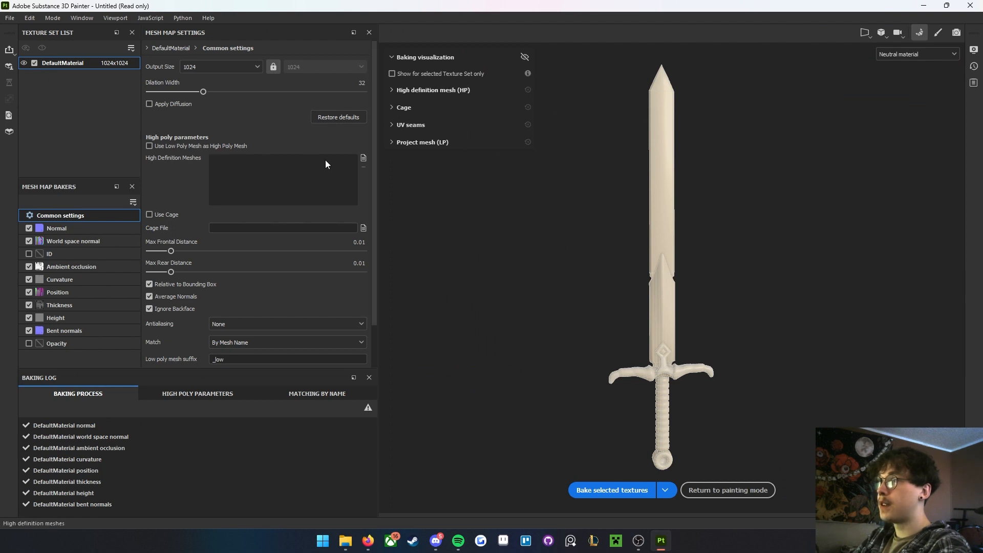
{"action": "left_click", "coordinate": [363, 158]}
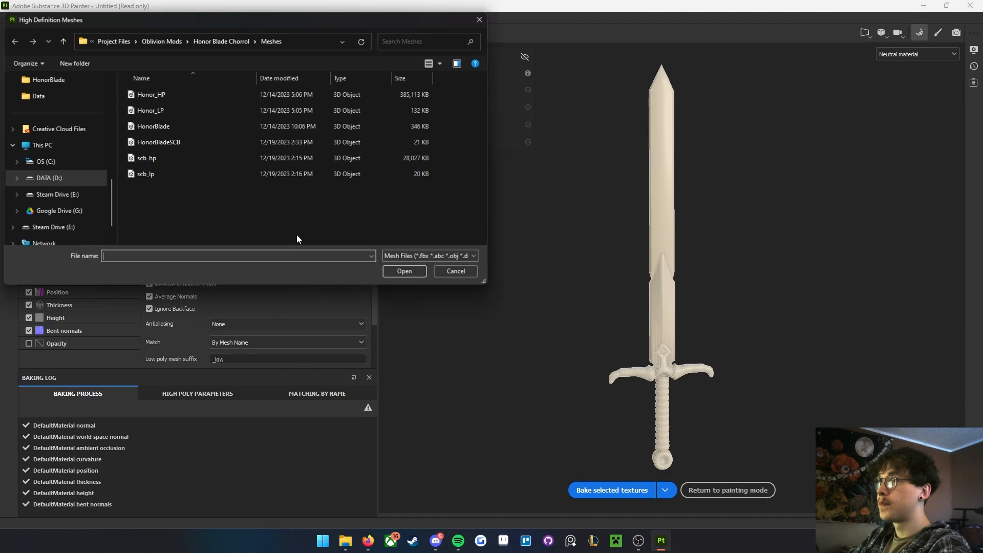
{"action": "left_click", "coordinate": [195, 97]}
{"action": "left_click", "coordinate": [403, 267]}
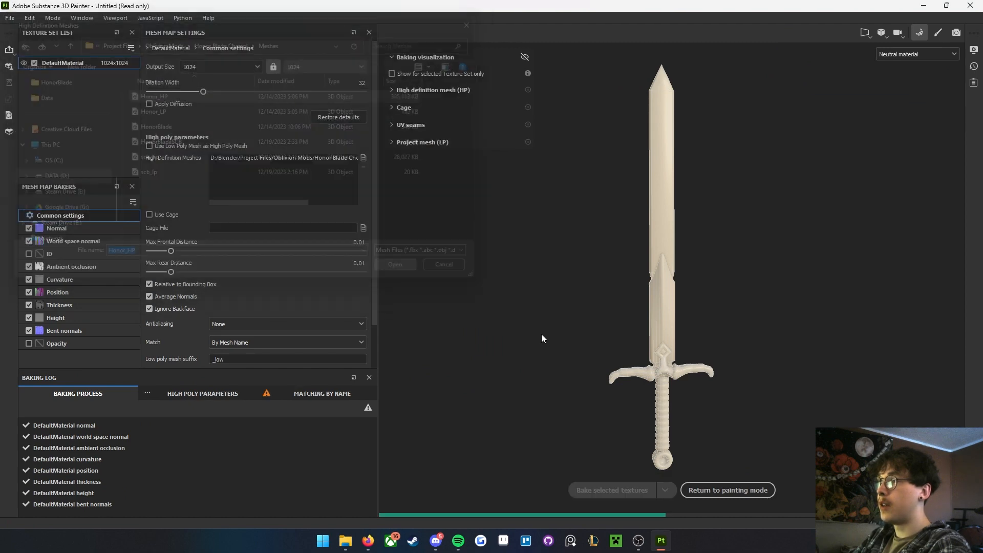
- Reduce the baking Max Frontal Distance to 0.0021 so the cage fits closely around the sword
{"action": "left_click_drag", "start_coordinate": [505, 301], "coordinate": [607, 305], "text": "alt"}
{"action": "scroll", "coordinate": [563, 312], "scroll_direction": "up", "scroll_amount": 3}
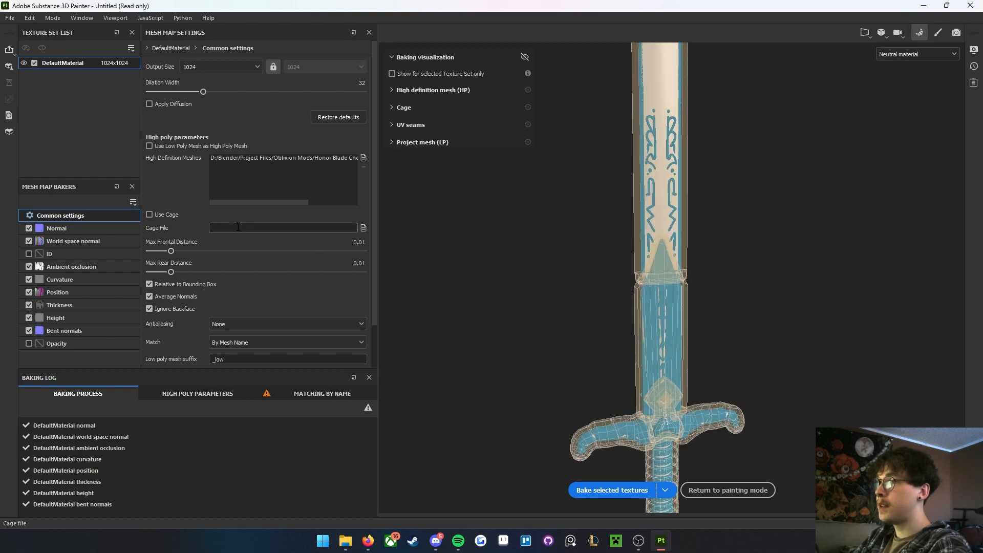
{"action": "mouse_move", "coordinate": [170, 252]}
{"action": "left_mouse_down"}
{"action": "mouse_move", "coordinate": [150, 252]}
{"action": "mouse_move", "coordinate": [159, 250]}
{"action": "left_mouse_up"}
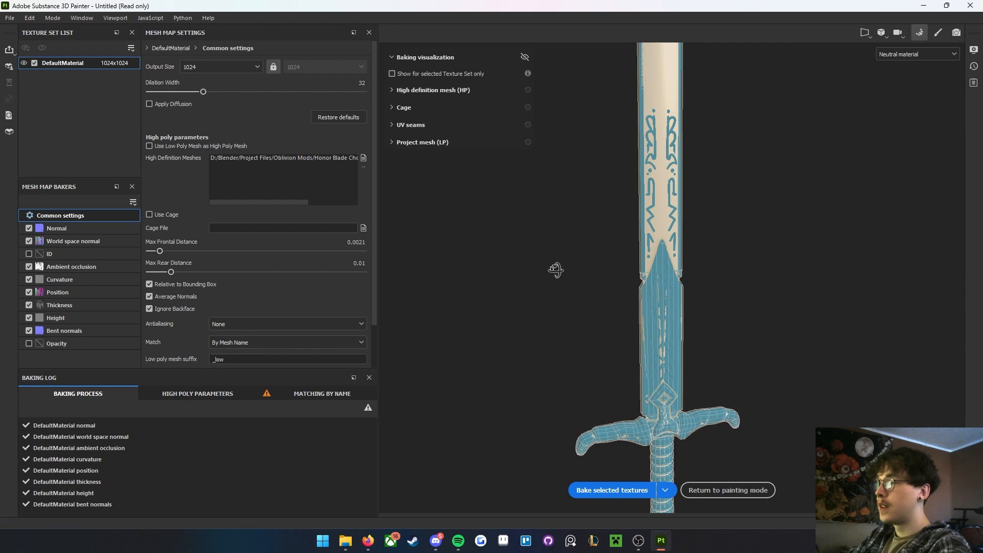
- Examine how the high-poly mesh and cage fit the sword along the hilt, handle, pommel and blade
{"action": "left_click_drag", "start_coordinate": [555, 269], "coordinate": [498, 224], "text": "alt"}
{"action": "middle_click_drag", "start_coordinate": [638, 331], "coordinate": [560, 102], "text": "alt"}
{"action": "left_click_drag", "start_coordinate": [663, 235], "coordinate": [646, 277], "text": "alt"}
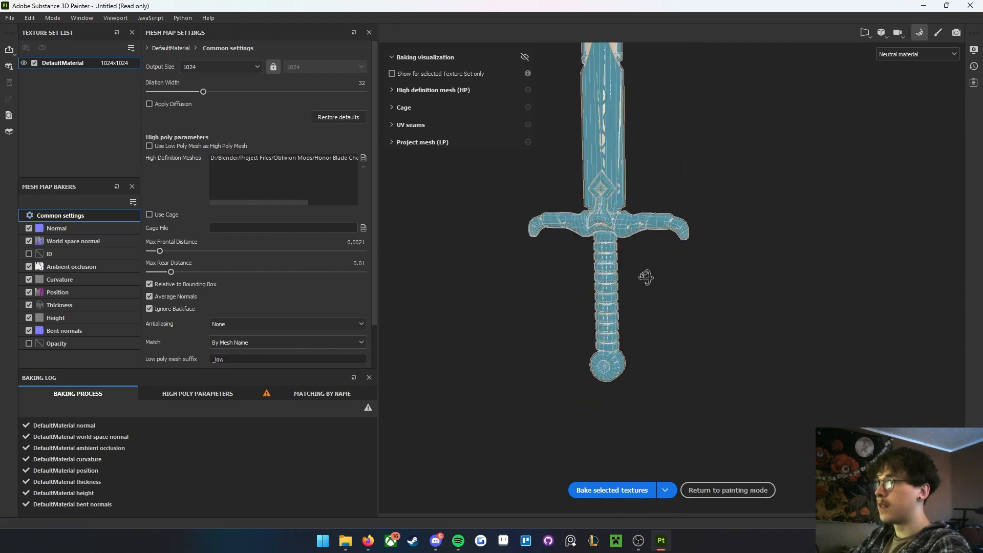
{"action": "middle_click_drag", "start_coordinate": [682, 264], "coordinate": [705, 503], "text": "alt"}
{"action": "left_click_drag", "start_coordinate": [678, 231], "coordinate": [796, 222], "text": "alt"}
{"action": "left_click_drag", "start_coordinate": [776, 214], "coordinate": [665, 241], "text": "alt"}
{"action": "scroll", "coordinate": [665, 242], "scroll_direction": "down", "scroll_amount": 3}
{"action": "middle_click_drag", "start_coordinate": [670, 275], "coordinate": [672, 247], "text": "alt"}
{"action": "scroll", "coordinate": [635, 293], "scroll_direction": "up", "scroll_amount": 3}
{"action": "middle_click_drag", "start_coordinate": [616, 293], "coordinate": [639, 307], "text": "alt"}
{"action": "scroll", "coordinate": [639, 274], "scroll_direction": "down", "scroll_amount": 2}
{"action": "scroll", "coordinate": [640, 310], "scroll_direction": "down", "scroll_amount": 1}
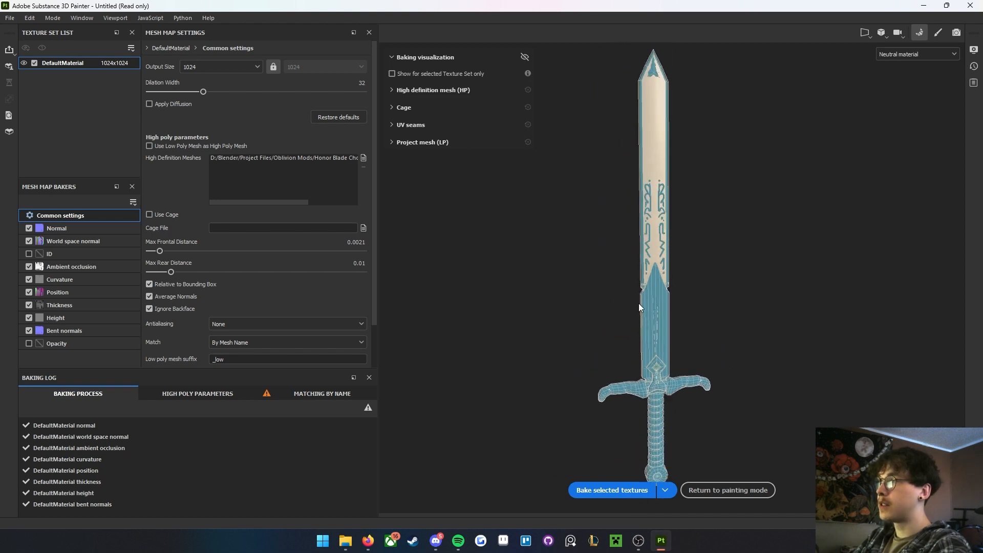
{"action": "middle_click_drag", "start_coordinate": [650, 358], "coordinate": [652, 342], "text": "alt"}
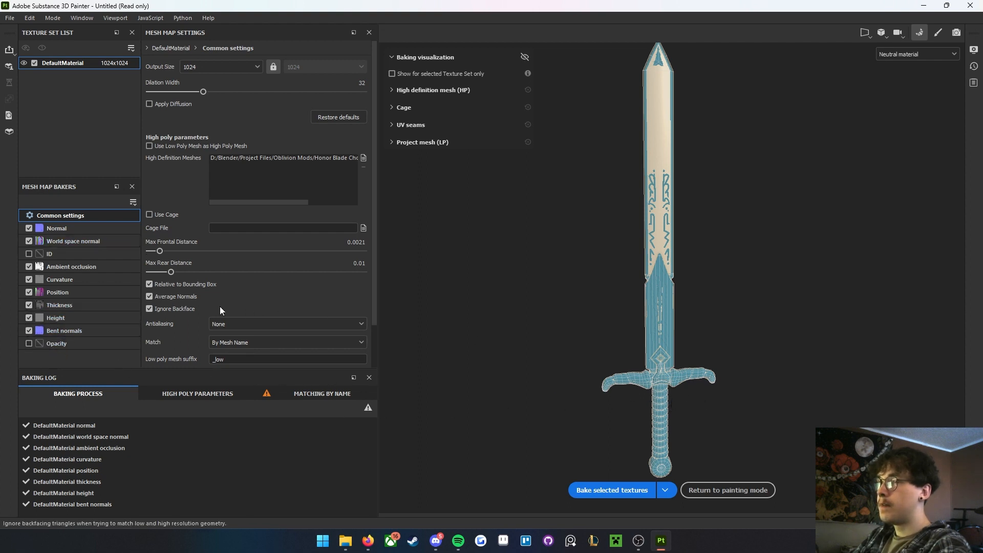
- Set the low poly mesh suffix to _LP and the high poly suffix to _HP, and check the name matching
{"action": "scroll", "coordinate": [222, 305], "scroll_direction": "down", "scroll_amount": 2}
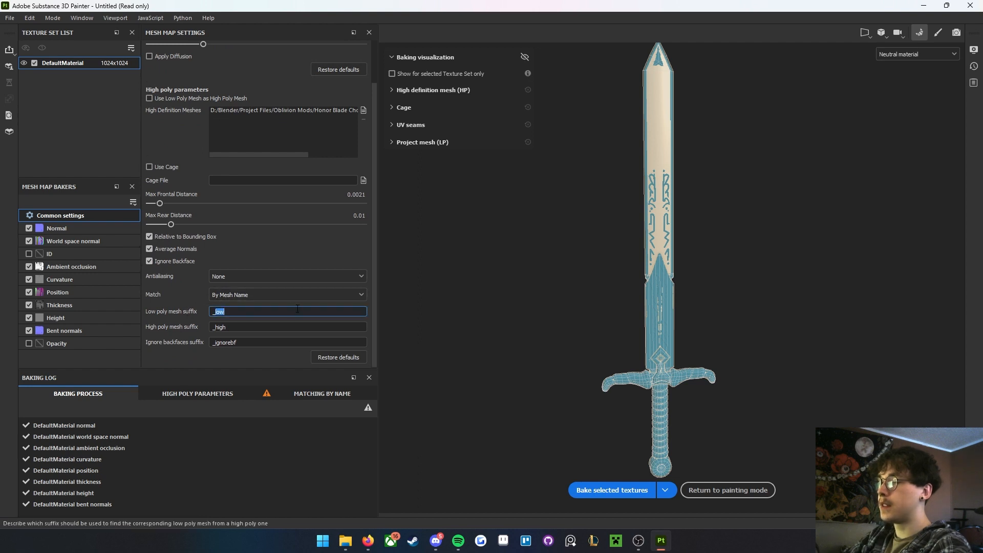
{"action": "key", "text": "BackSpace"}
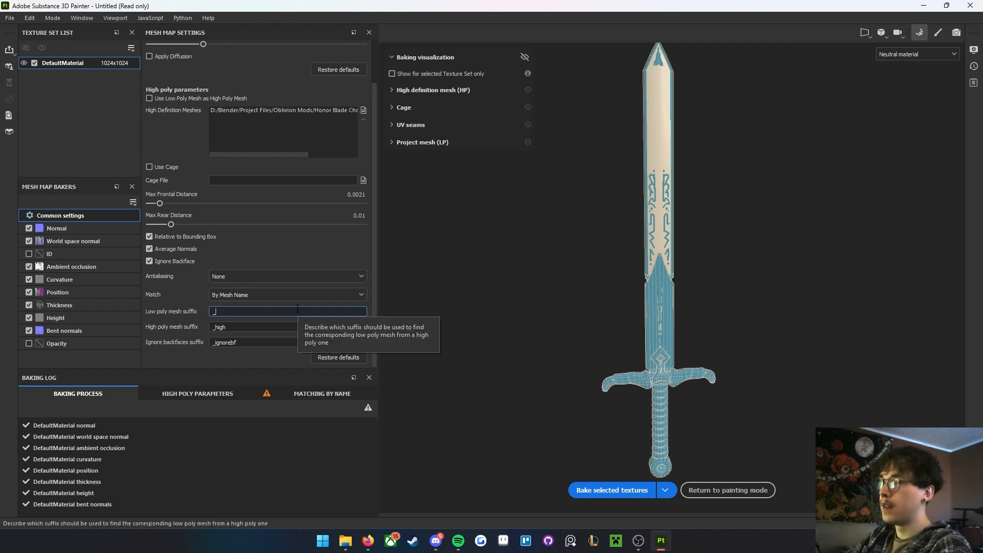
{"action": "type", "text": "HP"}
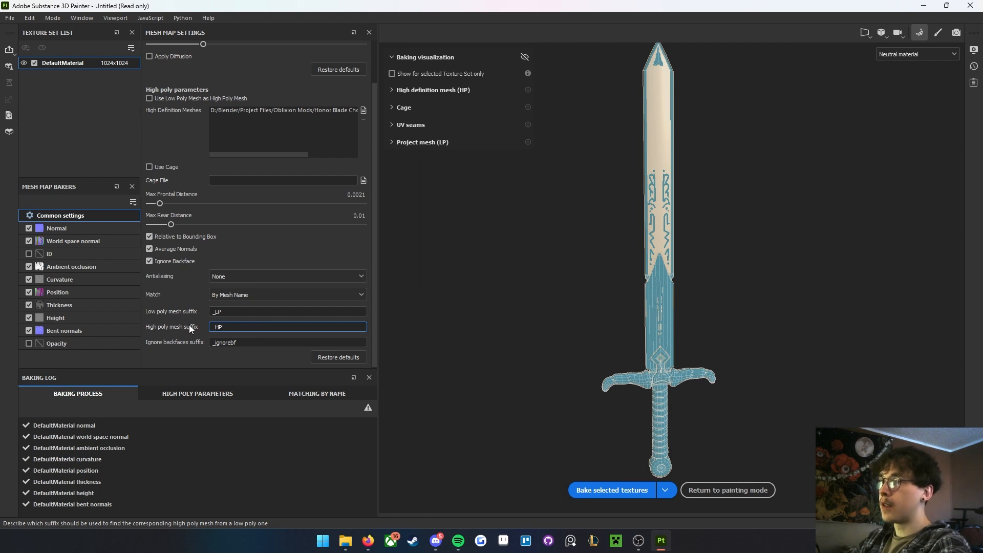
{"action": "left_click", "coordinate": [184, 321]}
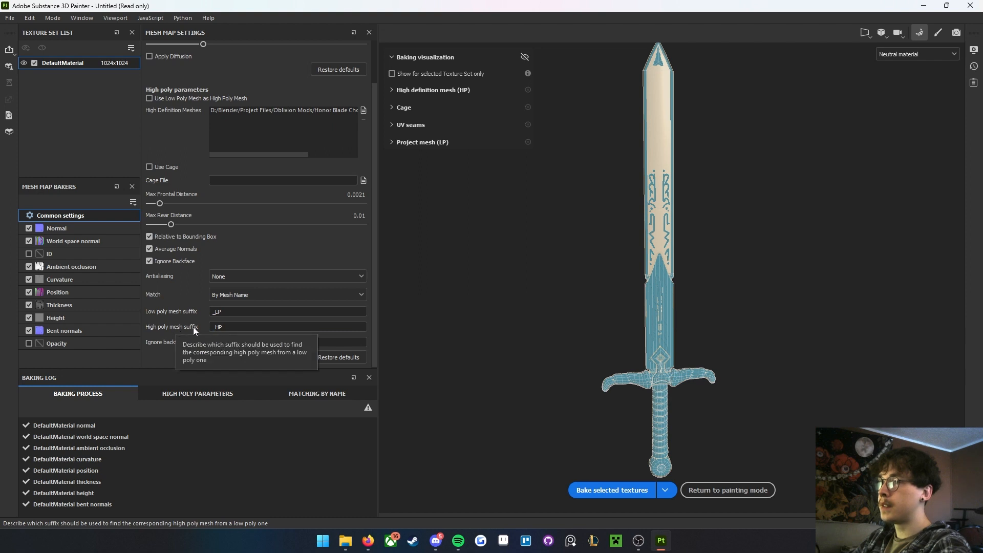
{"action": "left_click", "coordinate": [304, 393]}
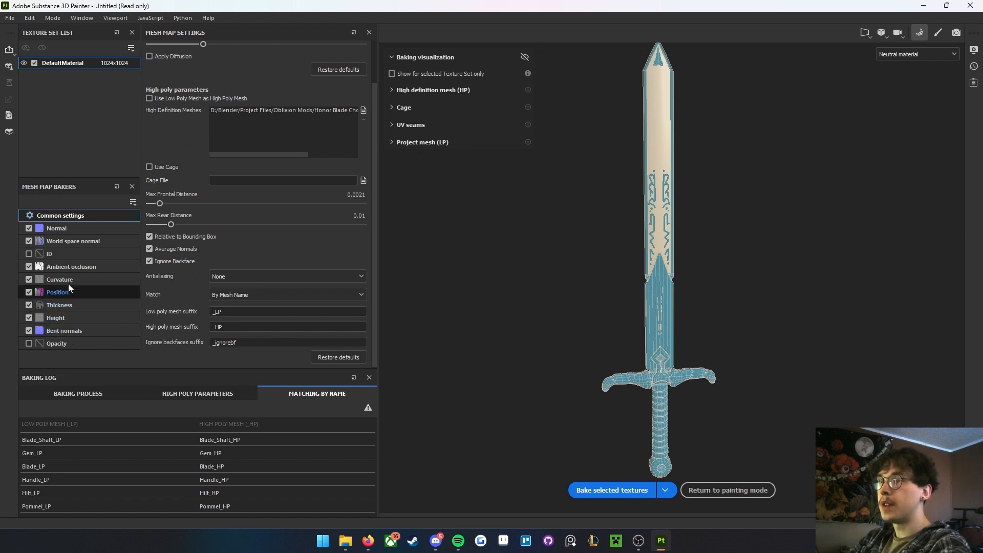
- Review the antialiasing options in the common baking settings, leaving antialiasing at None
{"action": "scroll", "coordinate": [199, 306], "scroll_direction": "up", "scroll_amount": 2}
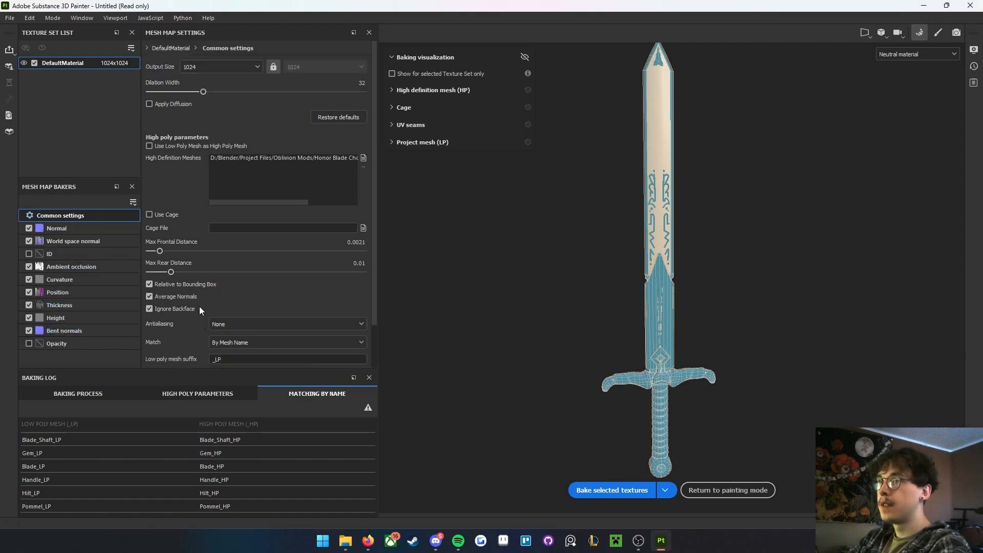
{"action": "scroll", "coordinate": [221, 270], "scroll_direction": "down", "scroll_amount": 2}
{"action": "left_click", "coordinate": [222, 275]}
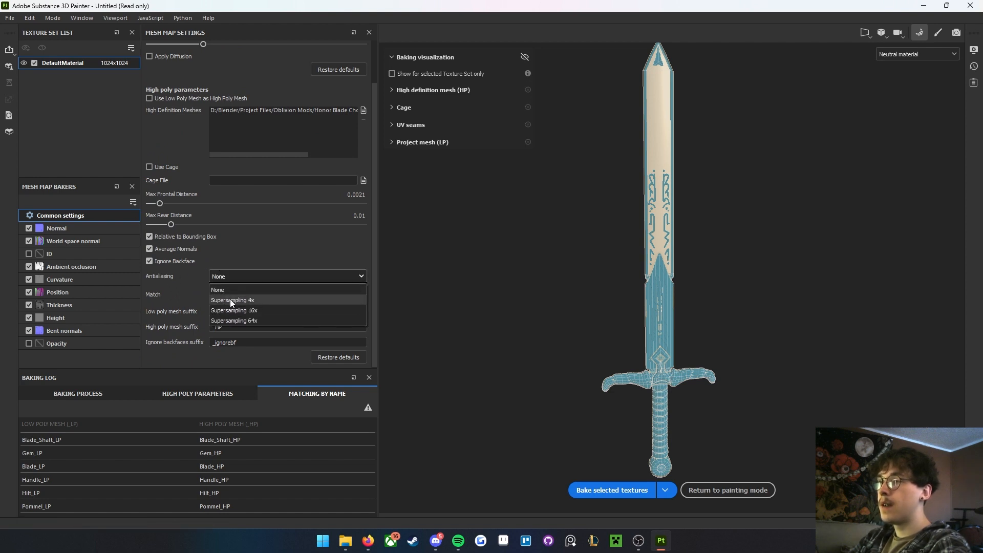
{"action": "left_click", "coordinate": [196, 298]}
{"action": "scroll", "coordinate": [195, 298], "scroll_direction": "up", "scroll_amount": 2}
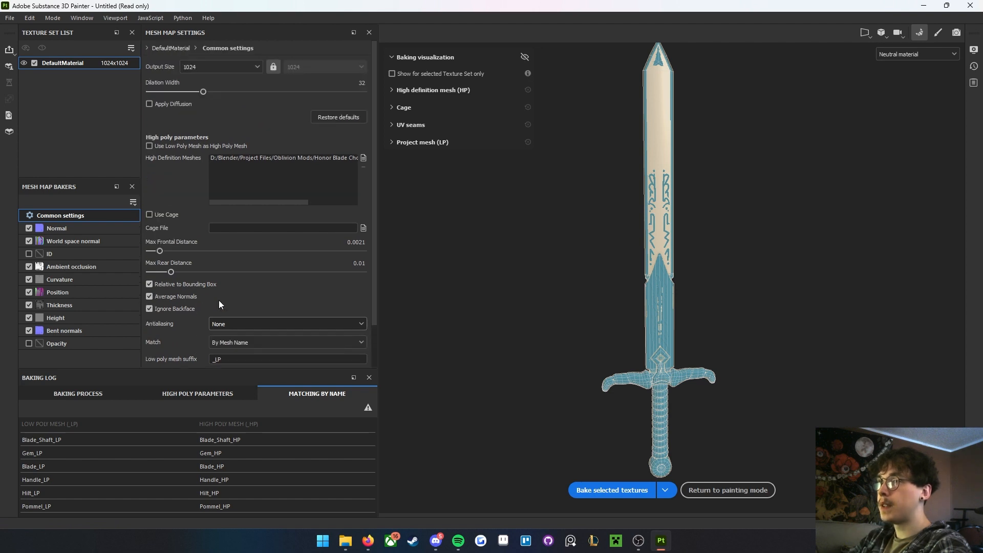
{"action": "mouse_move", "coordinate": [574, 305]}
{"action": "left_mouse_down", "text": "alt"}
{"action": "mouse_move", "coordinate": [603, 310]}
{"action": "mouse_move", "coordinate": [579, 302]}
{"action": "left_mouse_up", "text": "alt"}
{"action": "scroll", "coordinate": [579, 302], "scroll_direction": "down", "scroll_amount": 1}
{"action": "mouse_move", "coordinate": [578, 301]}
{"action": "middle_mouse_down", "text": "alt"}
{"action": "mouse_move", "coordinate": [574, 287]}
{"action": "mouse_move", "coordinate": [579, 297]}
{"action": "middle_mouse_up", "text": "alt"}
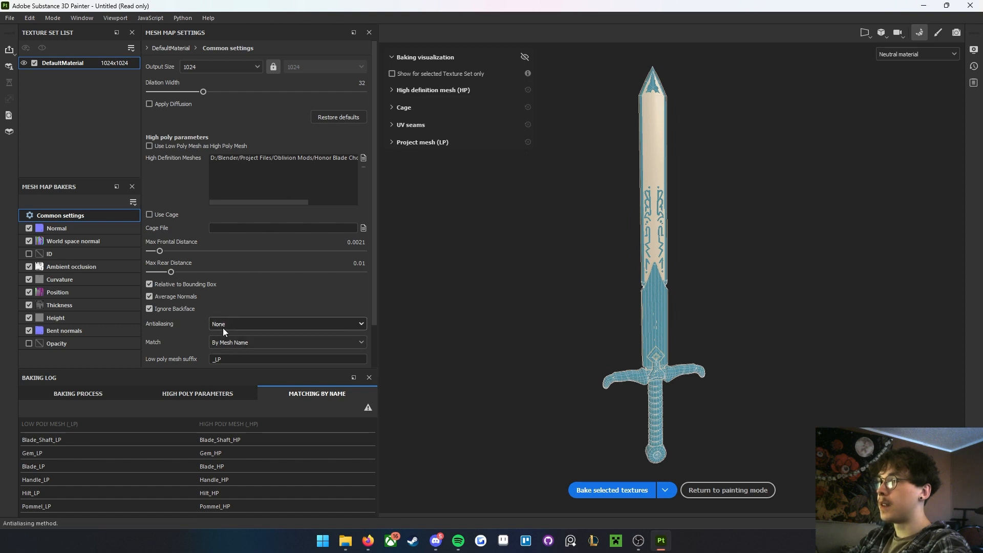
- Choose 1024 as the baking output size, bake the selected textures and return to painting mode
{"action": "left_click", "coordinate": [223, 64]}
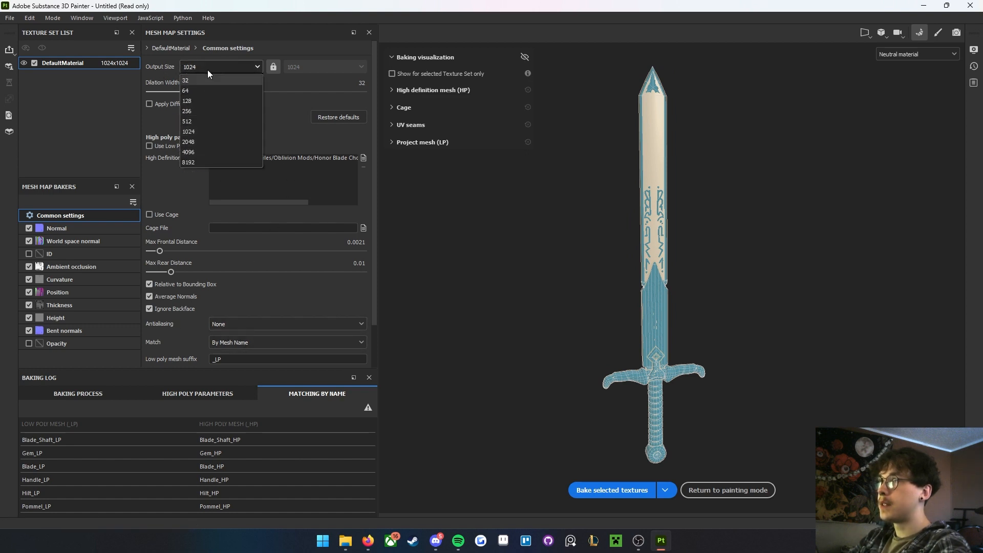
{"action": "left_click", "coordinate": [195, 131]}
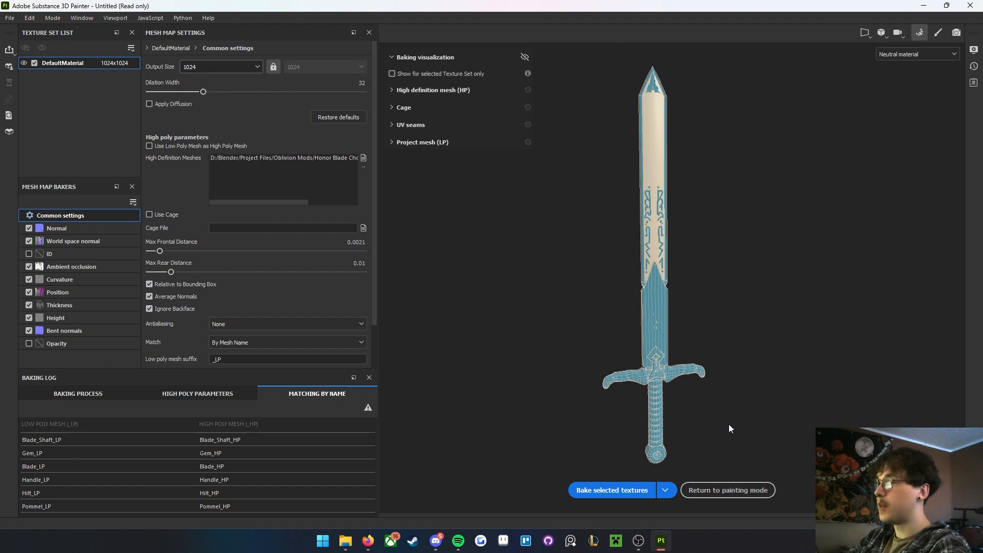
{"action": "left_click", "coordinate": [619, 495]}
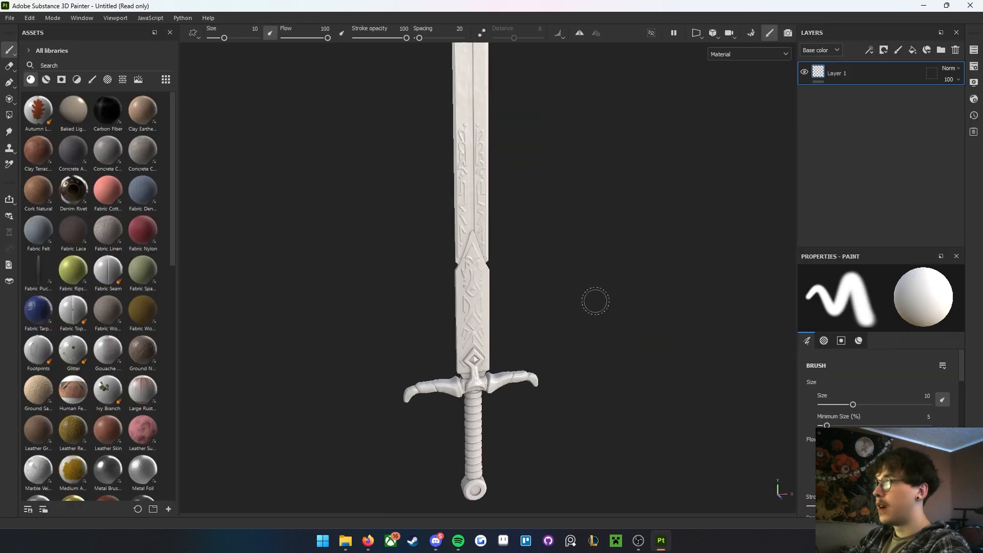
- Inspect the baked engravings and details on the blade, gem, crossguard and handle from several angles
{"action": "scroll", "coordinate": [530, 345], "scroll_direction": "down", "scroll_amount": 2}
{"action": "scroll", "coordinate": [537, 302], "scroll_direction": "up", "scroll_amount": 5}
{"action": "scroll", "coordinate": [538, 302], "scroll_direction": "up", "scroll_amount": 3}
{"action": "left_click_drag", "start_coordinate": [538, 301], "coordinate": [445, 279], "text": "alt"}
{"action": "scroll", "coordinate": [619, 323], "scroll_direction": "up", "scroll_amount": 2}
{"action": "middle_click_drag", "start_coordinate": [444, 256], "coordinate": [513, 416], "text": "alt"}
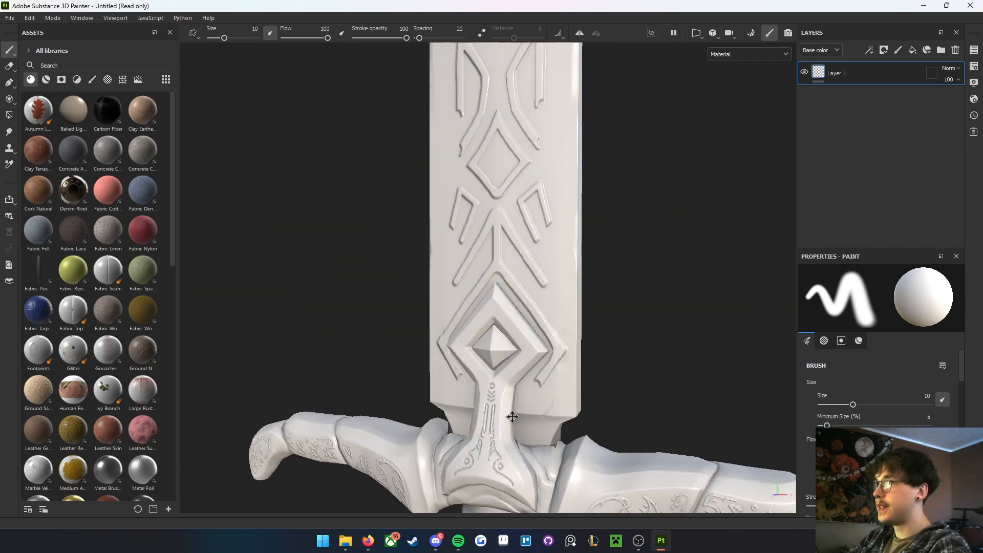
{"action": "scroll", "coordinate": [512, 417], "scroll_direction": "down", "scroll_amount": 5}
{"action": "left_click_drag", "start_coordinate": [630, 309], "coordinate": [704, 332], "text": "alt"}
{"action": "middle_click_drag", "start_coordinate": [609, 411], "coordinate": [633, 307], "text": "alt"}
{"action": "scroll", "coordinate": [626, 323], "scroll_direction": "up", "scroll_amount": 5}
{"action": "mouse_move", "coordinate": [627, 326]}
{"action": "left_mouse_down", "text": "alt"}
{"action": "mouse_move", "coordinate": [440, 403]}
{"action": "mouse_move", "coordinate": [374, 407]}
{"action": "mouse_move", "coordinate": [480, 373]}
{"action": "mouse_move", "coordinate": [322, 345]}
{"action": "mouse_move", "coordinate": [428, 322]}
{"action": "mouse_move", "coordinate": [540, 343]}
{"action": "left_mouse_up", "text": "alt"}
{"action": "scroll", "coordinate": [540, 346], "scroll_direction": "up", "scroll_amount": 4}
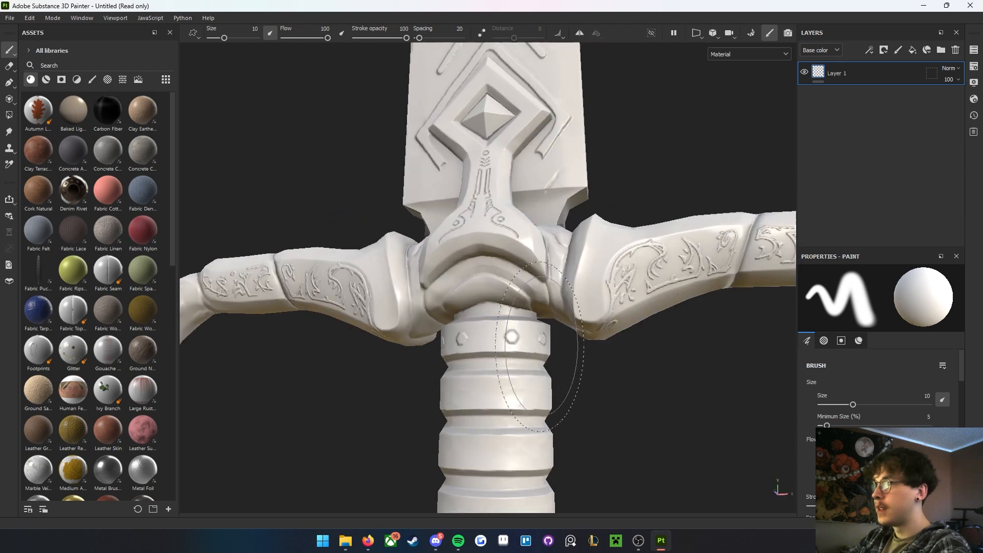
{"action": "scroll", "coordinate": [538, 338], "scroll_direction": "down", "scroll_amount": 8}
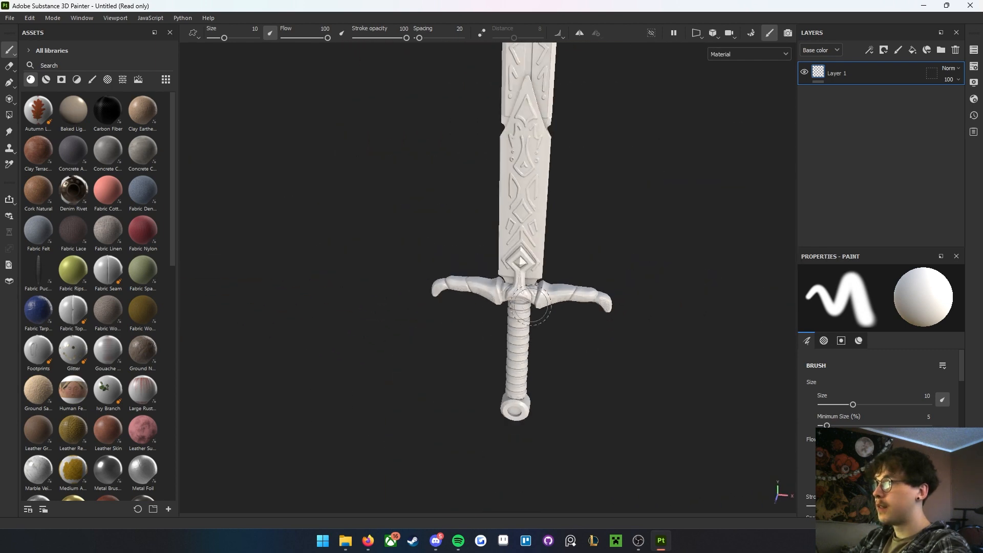
{"action": "scroll", "coordinate": [530, 307], "scroll_direction": "down", "scroll_amount": 3}
{"action": "mouse_move", "coordinate": [562, 241]}
{"action": "left_mouse_down", "text": "alt"}
{"action": "mouse_move", "coordinate": [513, 325]}
{"action": "mouse_move", "coordinate": [533, 320]}
{"action": "mouse_move", "coordinate": [498, 323]}
{"action": "mouse_move", "coordinate": [461, 287]}
{"action": "left_mouse_up", "text": "alt"}
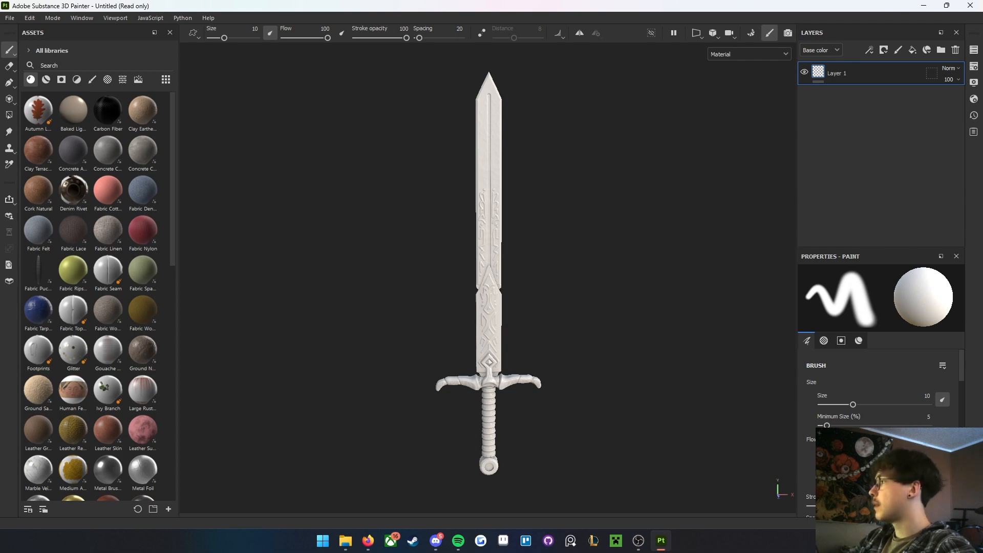
- Open the textured HonorBlade project and frame the whole sword
{"action": "left_click", "coordinate": [368, 540]}
{"action": "left_click", "coordinate": [259, 183]}
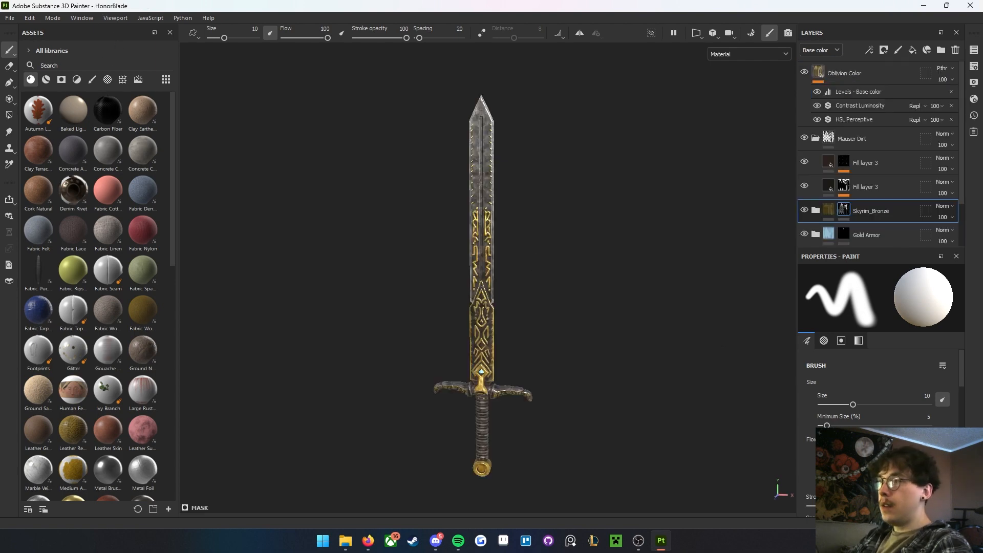
{"action": "left_click_drag", "start_coordinate": [491, 289], "coordinate": [521, 312], "text": "alt"}
{"action": "scroll", "coordinate": [522, 311], "scroll_direction": "up", "scroll_amount": 1}
{"action": "middle_click_drag", "start_coordinate": [521, 312], "coordinate": [517, 323], "text": "alt"}
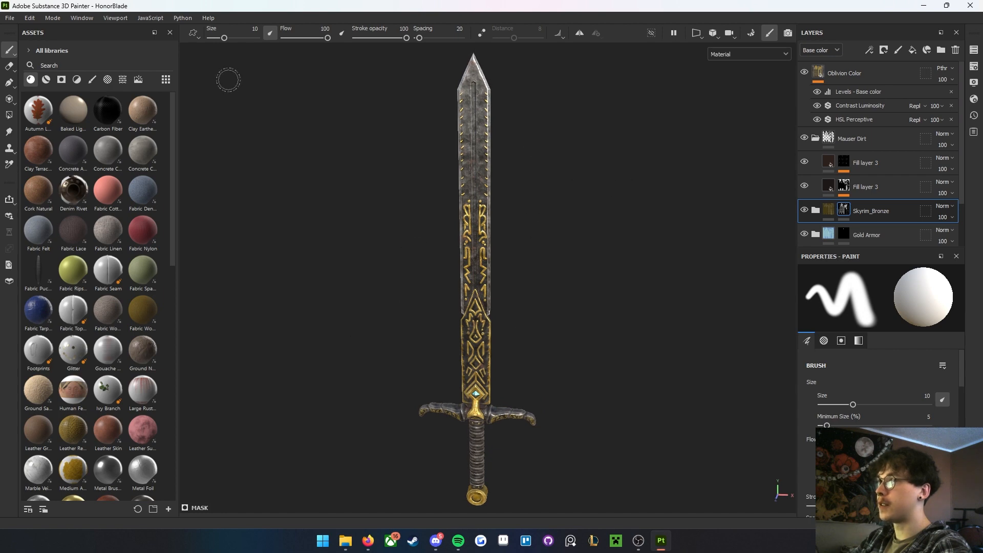
- Preview the sword's Base color channel alone and return to the Material display
{"action": "left_click", "coordinate": [732, 54]}
{"action": "left_click", "coordinate": [738, 84]}
{"action": "left_click", "coordinate": [740, 51]}
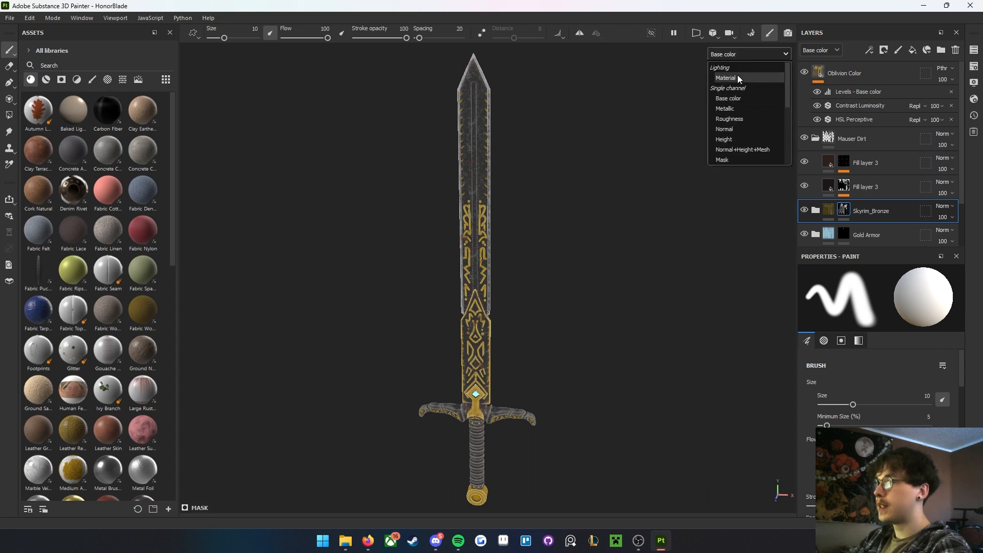
{"action": "left_click", "coordinate": [737, 77]}
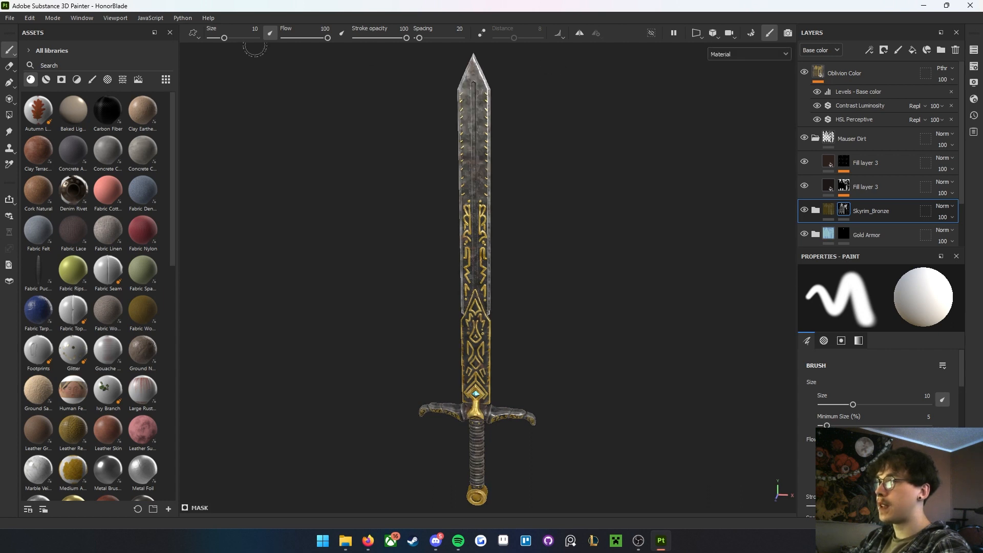
- Open the texture export output templates and add a new preset named Oblivion 2
{"action": "left_click", "coordinate": [11, 19]}
{"action": "left_click", "coordinate": [73, 164]}
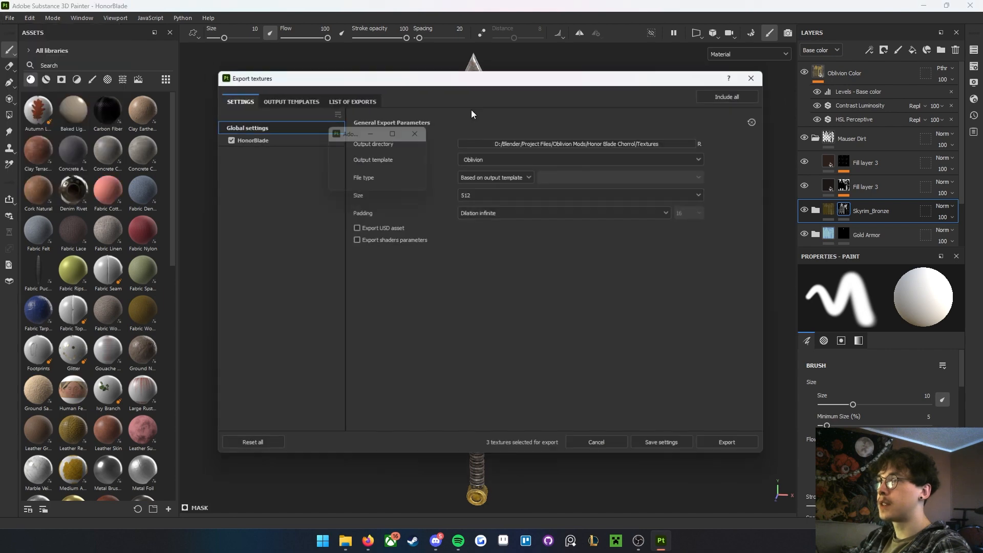
{"action": "left_click", "coordinate": [286, 96]}
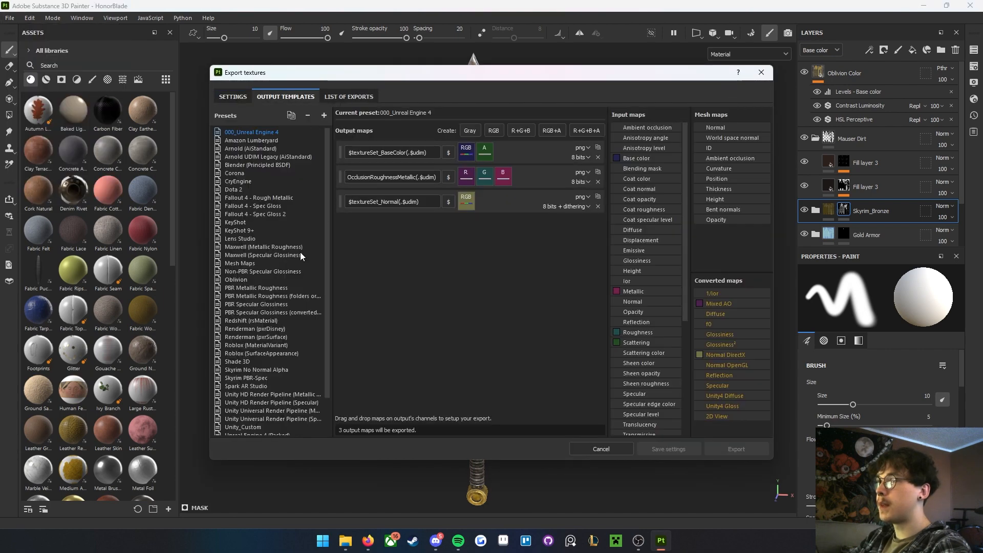
{"action": "scroll", "coordinate": [275, 232], "scroll_direction": "down", "scroll_amount": 2}
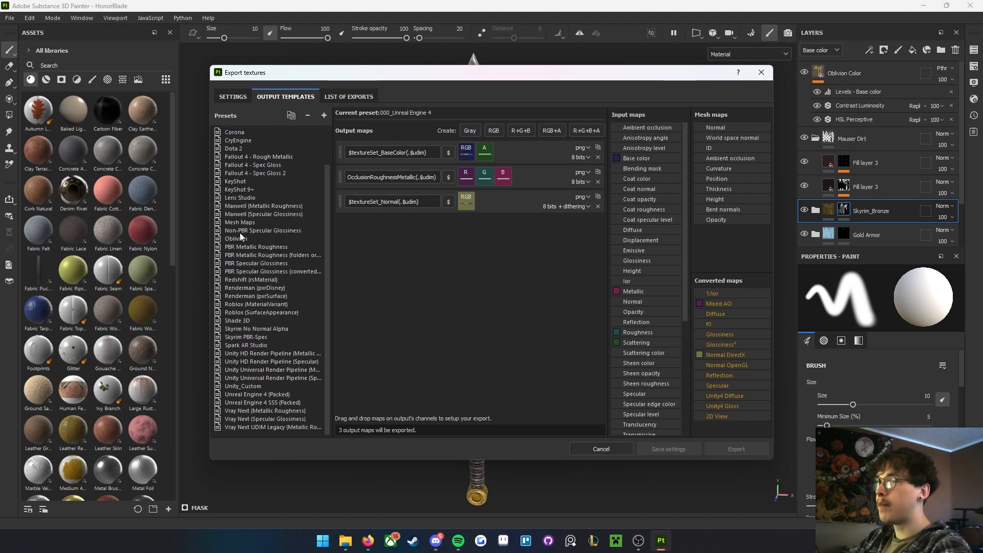
{"action": "left_click", "coordinate": [241, 238]}
{"action": "left_click", "coordinate": [324, 116]}
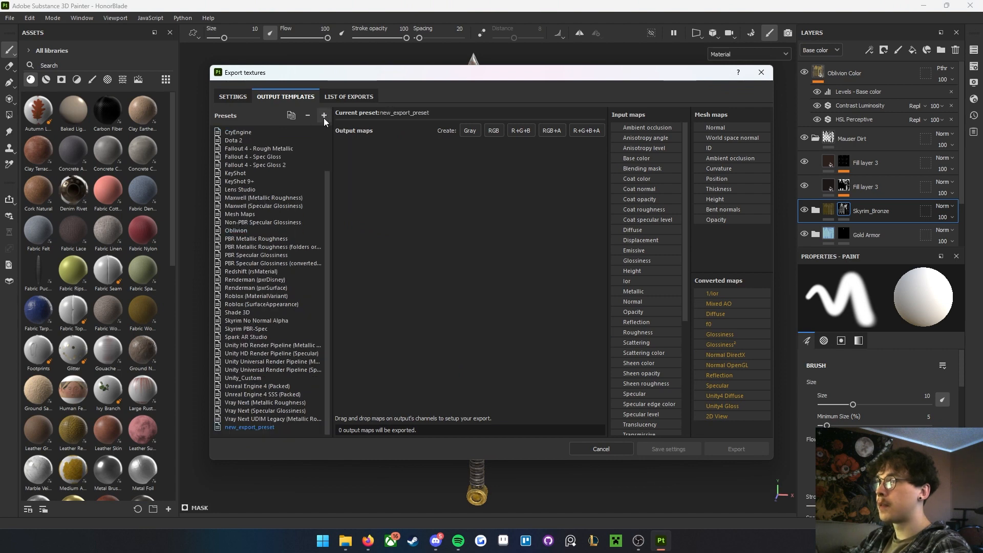
{"action": "double_click", "coordinate": [243, 428]}
{"action": "type", "text": "Oblivion 2"}
{"action": "key", "text": "Return"}
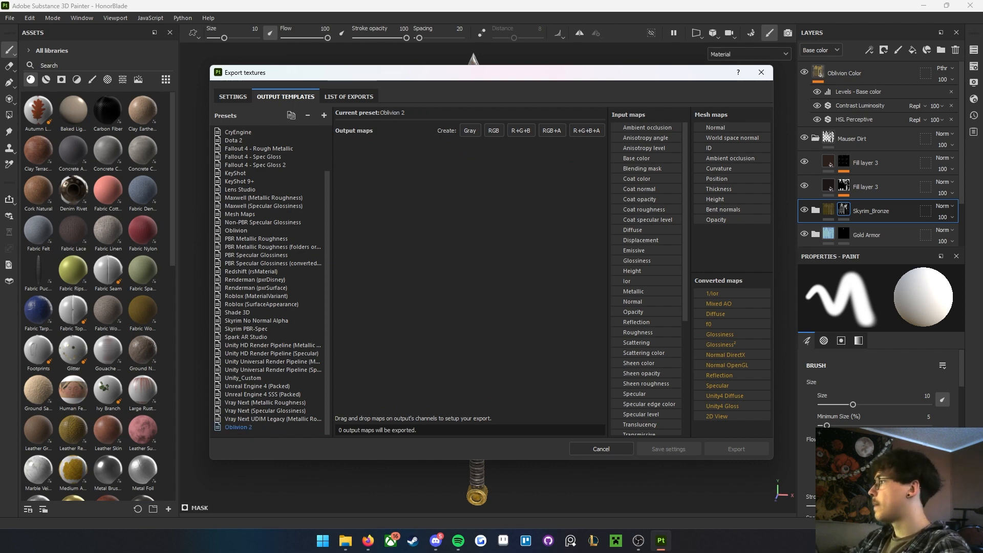
{"action": "left_click", "coordinate": [423, 232]}
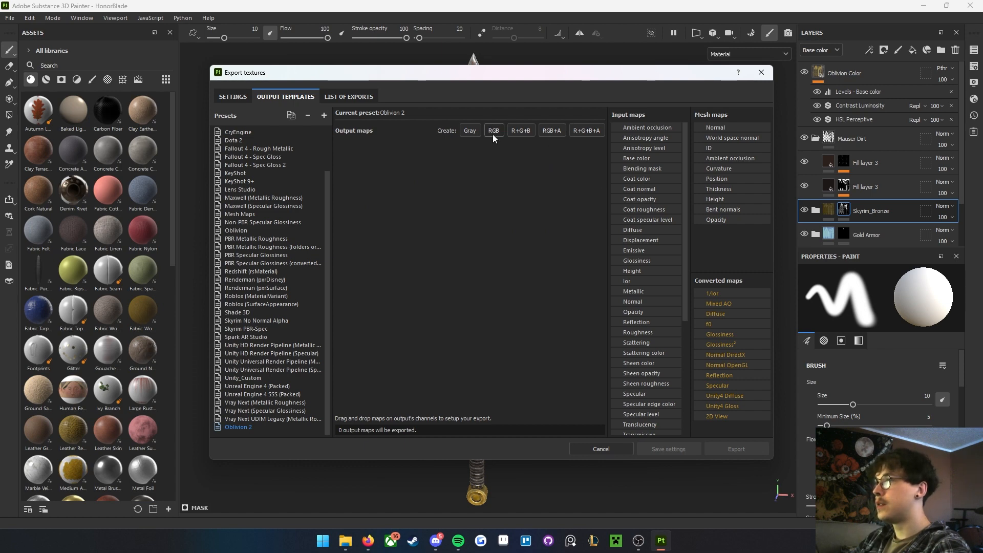
- Add an RGB+A output map to the Oblivion 2 preset, assign Base color to its RGB channels, and clear its default name
{"action": "left_click", "coordinate": [548, 132]}
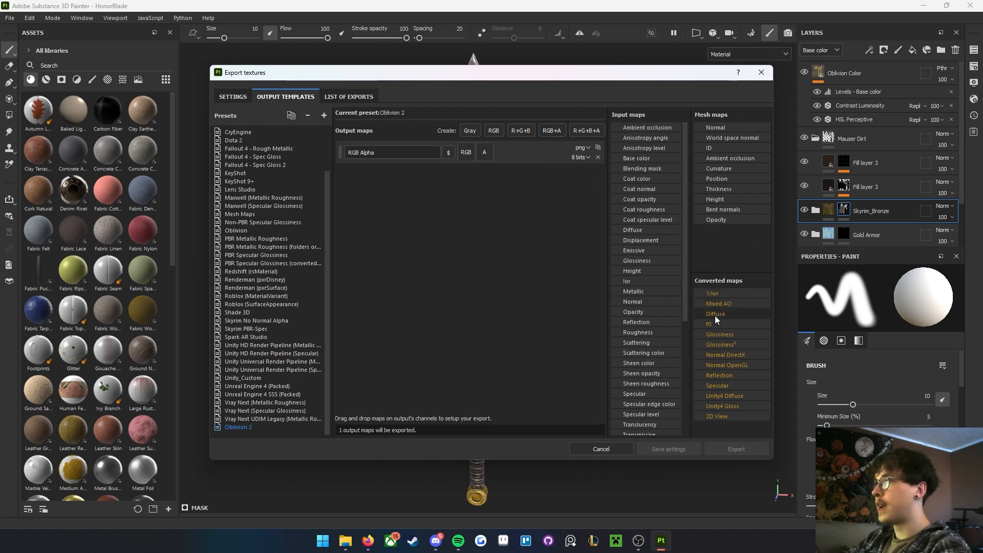
{"action": "left_click_drag", "start_coordinate": [664, 159], "coordinate": [467, 154]}
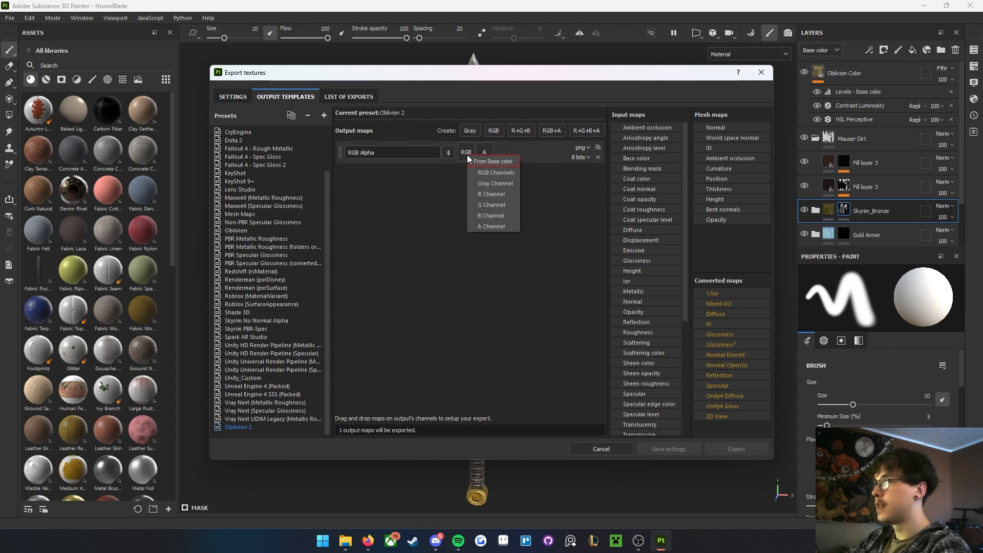
{"action": "left_click", "coordinate": [494, 172]}
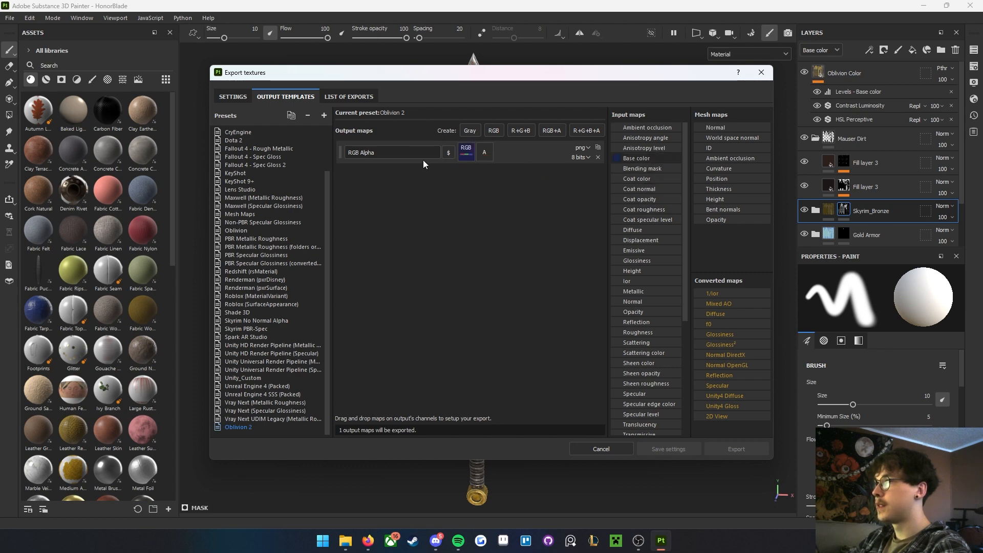
{"action": "left_click_drag", "start_coordinate": [383, 153], "coordinate": [341, 160]}
{"action": "key", "text": "BackSpace"}
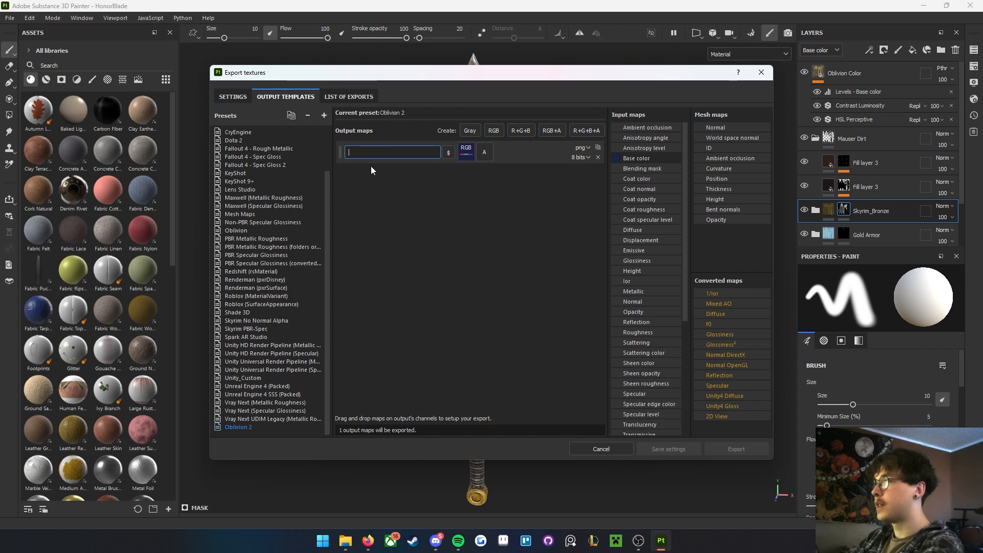
- Name the first output map of the Oblivion 2 preset with the $textureSet expression
{"action": "left_click", "coordinate": [449, 152]}
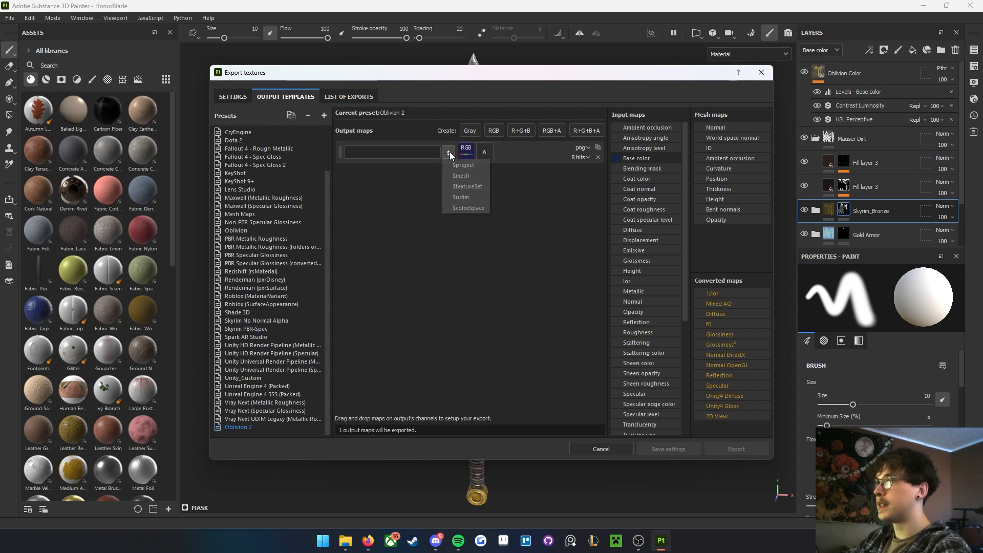
{"action": "left_click", "coordinate": [463, 186]}
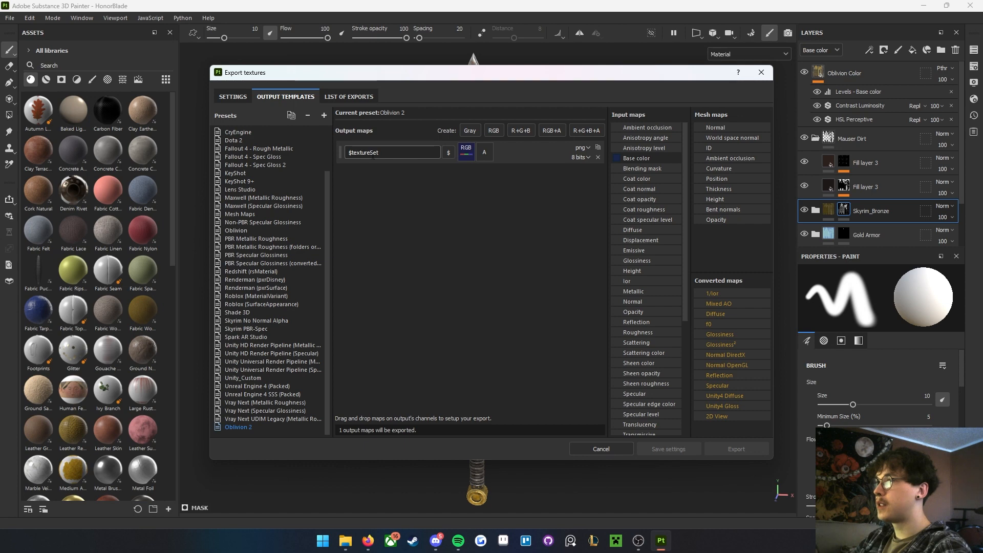
{"action": "left_click_drag", "start_coordinate": [349, 152], "coordinate": [430, 151]}
{"action": "left_click", "coordinate": [379, 152]}
{"action": "left_click_drag", "start_coordinate": [349, 153], "coordinate": [408, 154]}
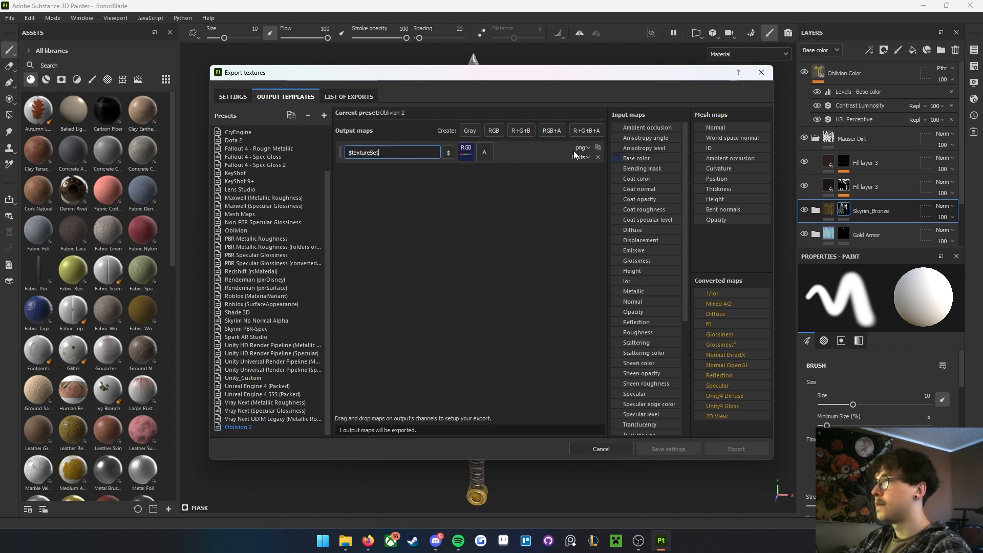
- Assign the Opacity input map to the $textureSet output's alpha as a gray channel
{"action": "scroll", "coordinate": [642, 305], "scroll_direction": "down", "scroll_amount": 3}
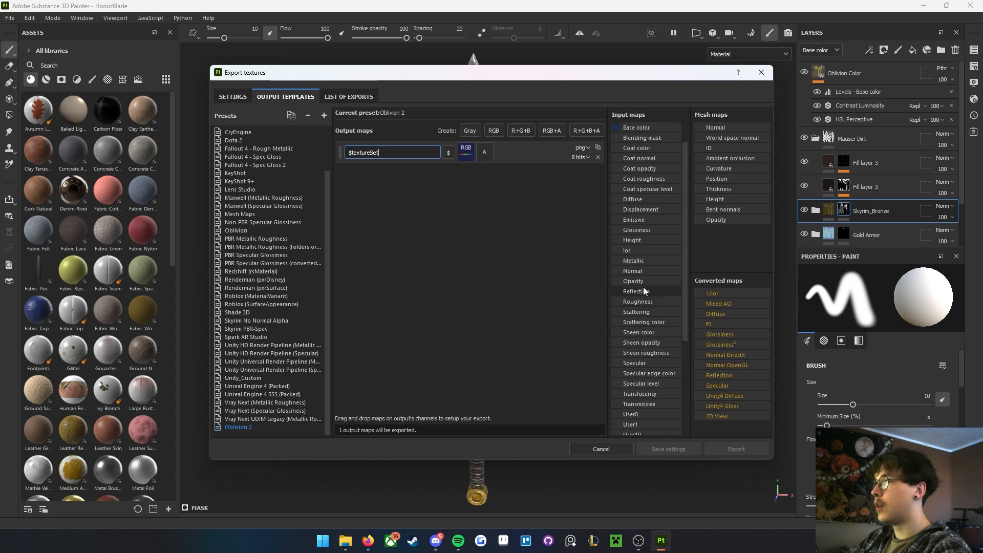
{"action": "left_click_drag", "start_coordinate": [643, 282], "coordinate": [485, 151]}
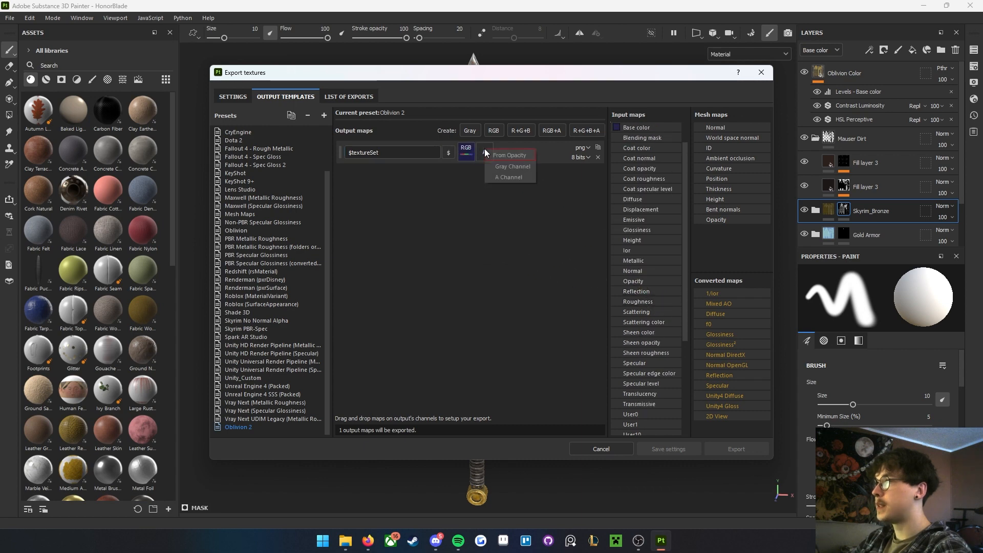
{"action": "left_click", "coordinate": [509, 166]}
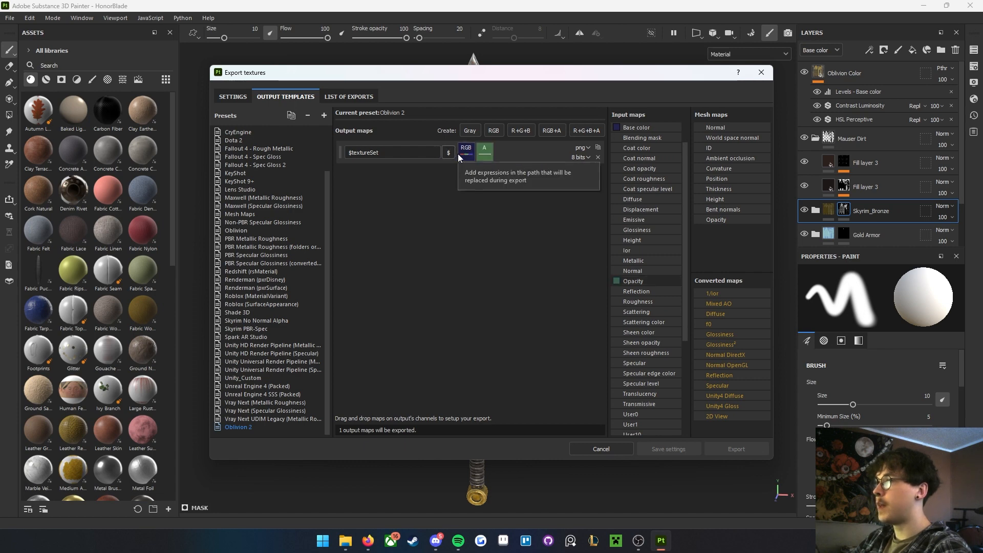
{"action": "mouse_move", "coordinate": [513, 79]}
{"action": "left_mouse_down"}
{"action": "mouse_move", "coordinate": [497, 314]}
{"action": "mouse_move", "coordinate": [483, 222]}
{"action": "mouse_move", "coordinate": [498, 68]}
{"action": "left_mouse_up"}
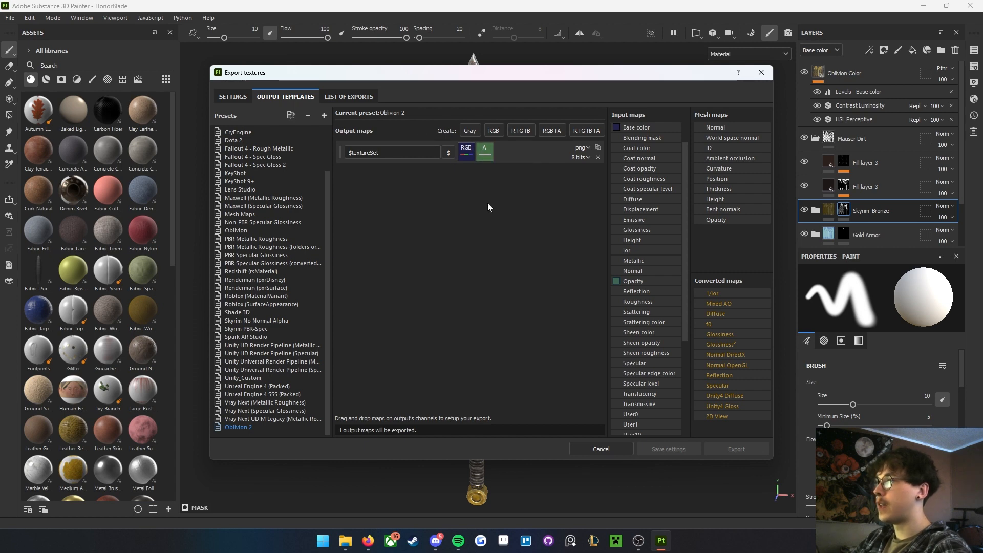
{"action": "left_click_drag", "start_coordinate": [478, 79], "coordinate": [458, 348]}
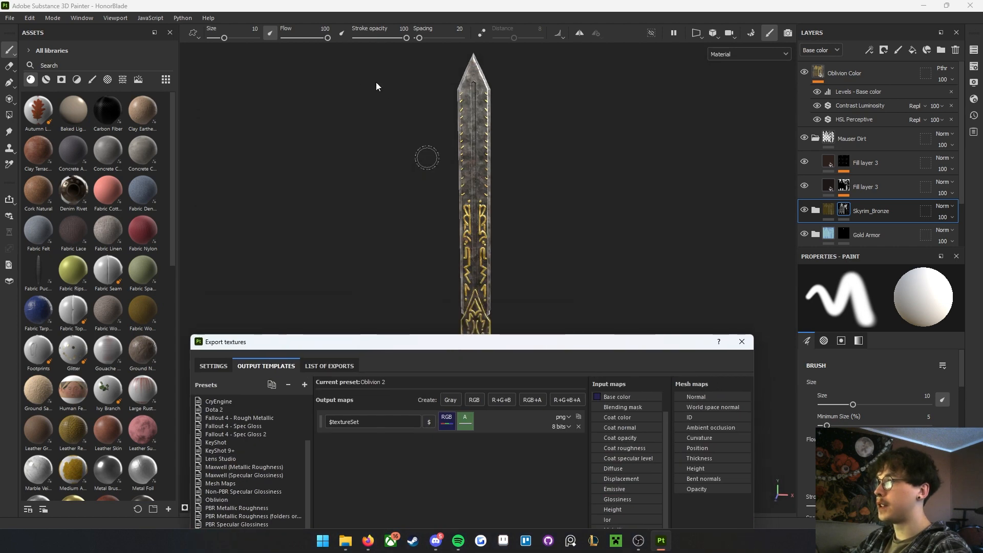
{"action": "left_click_drag", "start_coordinate": [461, 350], "coordinate": [464, 123]}
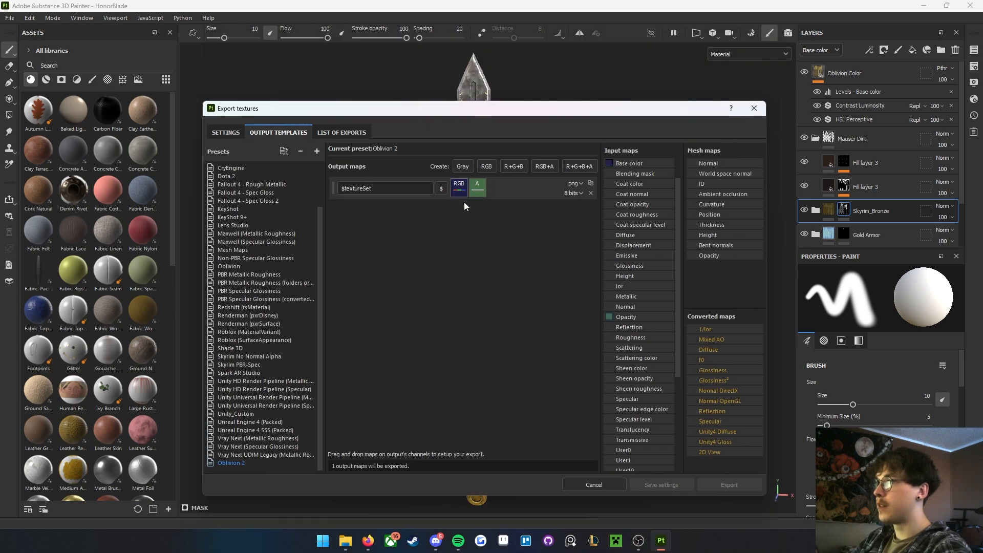
{"action": "left_click_drag", "start_coordinate": [494, 108], "coordinate": [506, 86]}
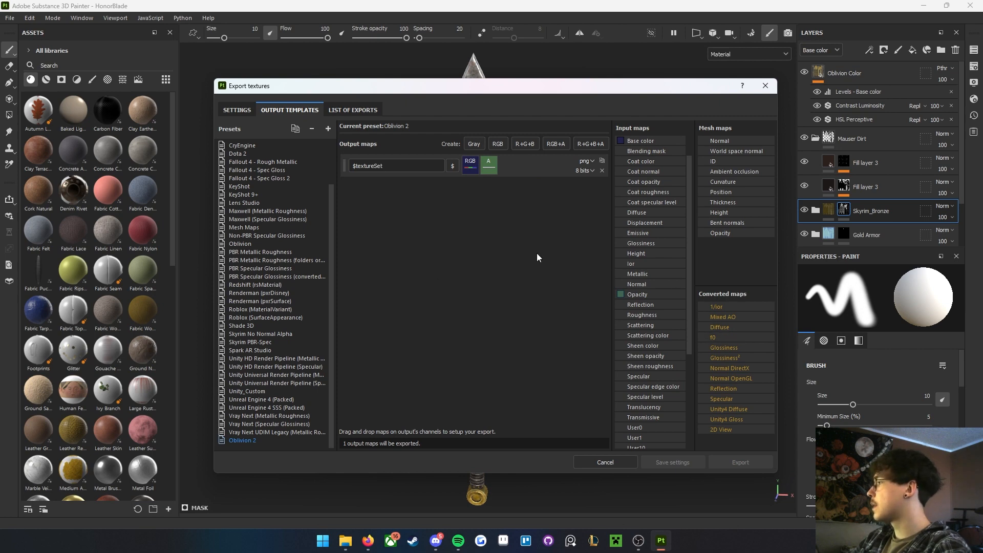
- Add a second output map of type RGB+A and name it $textureSet_n
{"action": "left_click", "coordinate": [556, 143]}
{"action": "key", "text": "BackSpace"}
{"action": "left_click", "coordinate": [452, 191]}
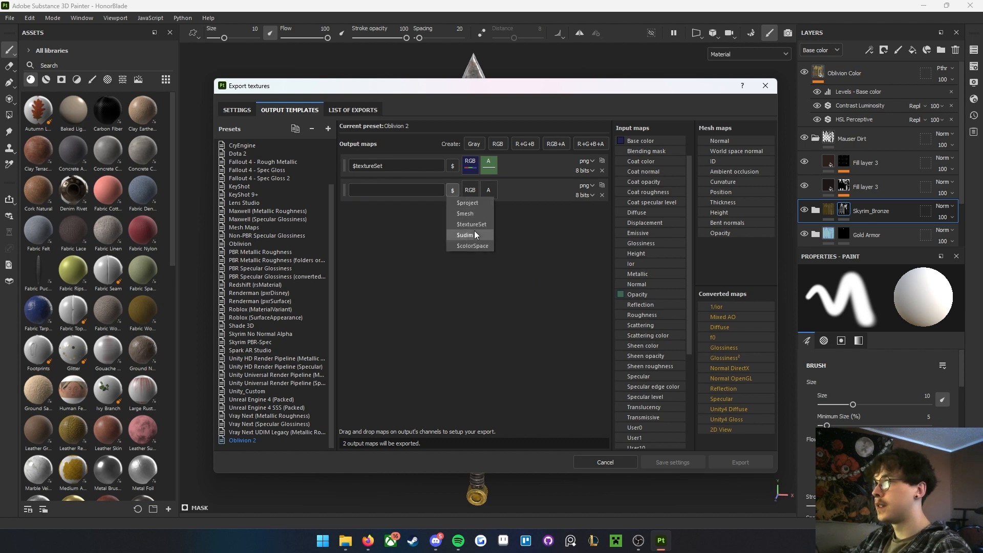
{"action": "left_click", "coordinate": [471, 224]}
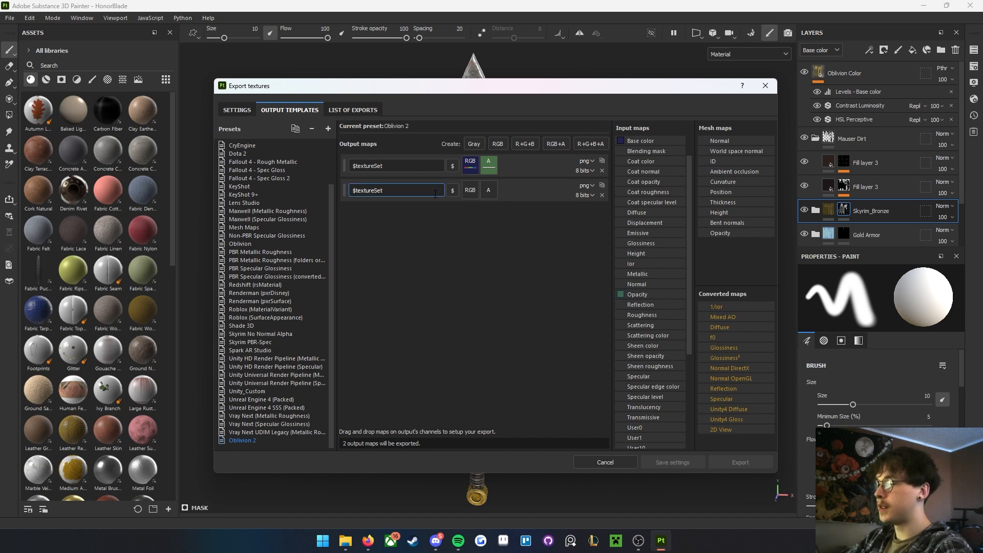
{"action": "type", "text": "_n"}
{"action": "left_click", "coordinate": [463, 221]}
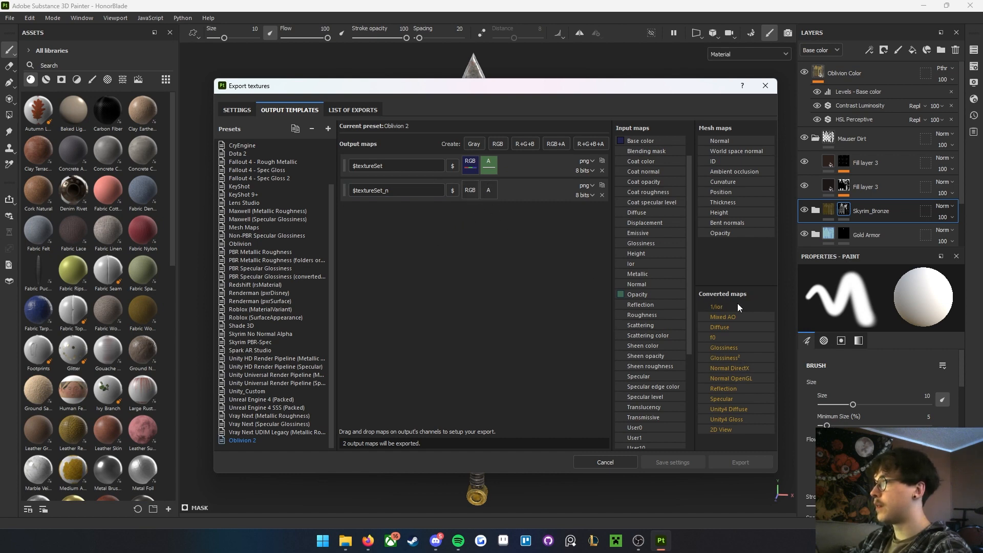
- Assign converted Normal DirectX to the RGB channels of $textureSet_n and converted Glossiness to its alpha as a gray channel
{"action": "left_click_drag", "start_coordinate": [726, 371], "coordinate": [473, 195]}
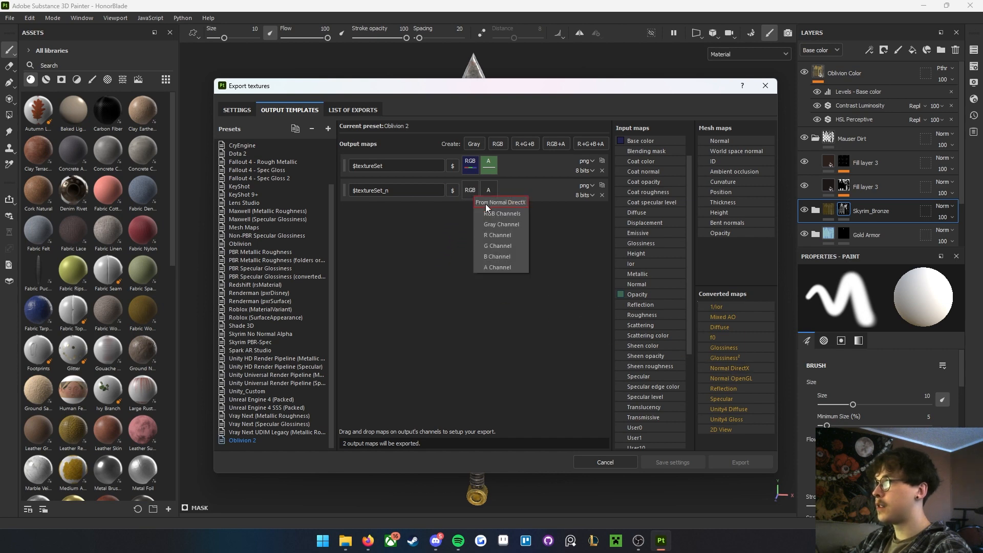
{"action": "left_click", "coordinate": [487, 210]}
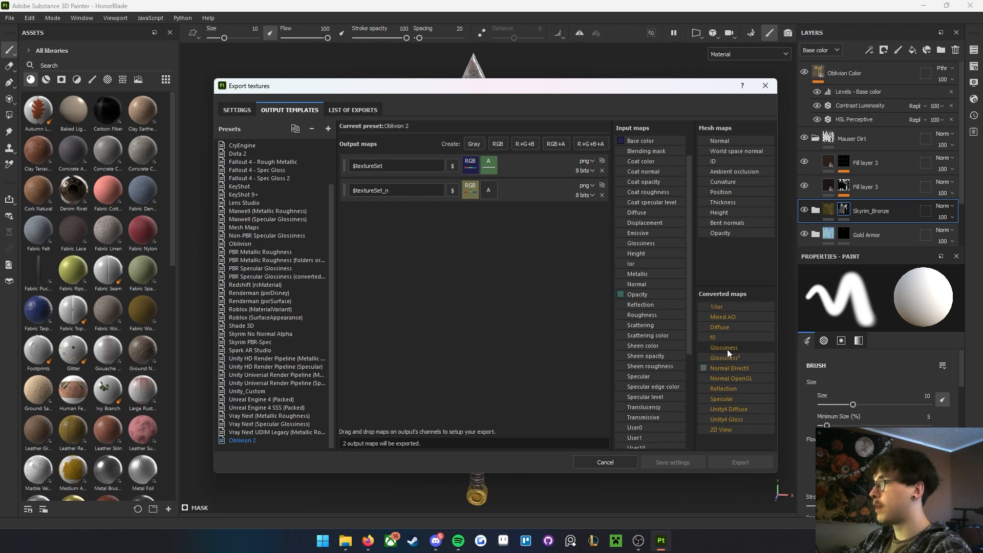
{"action": "left_click_drag", "start_coordinate": [726, 349], "coordinate": [490, 190]}
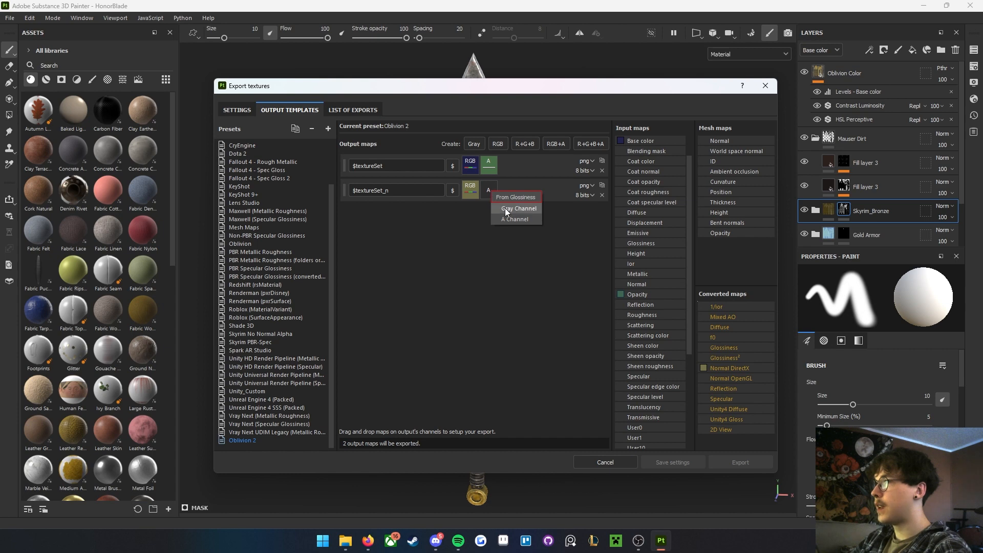
{"action": "left_click", "coordinate": [504, 208]}
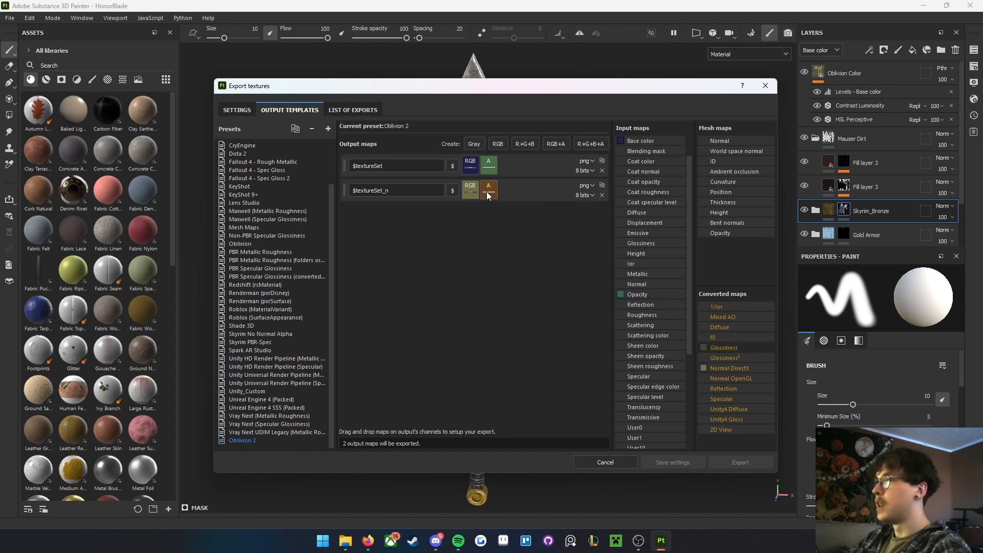
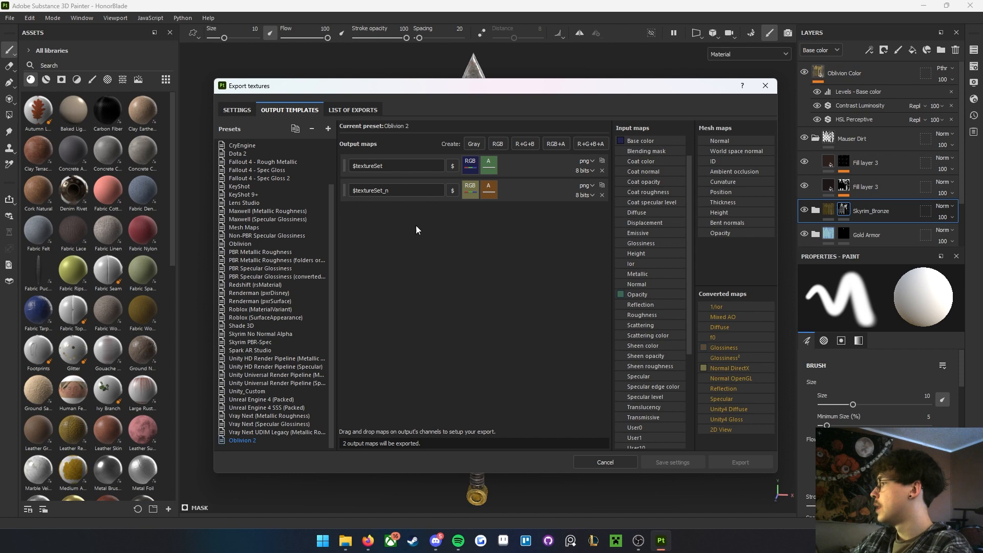
- Add an RGB output map named $textureSet_s and assign the converted Specular map to its RGB channels
{"action": "left_click", "coordinate": [496, 145]}
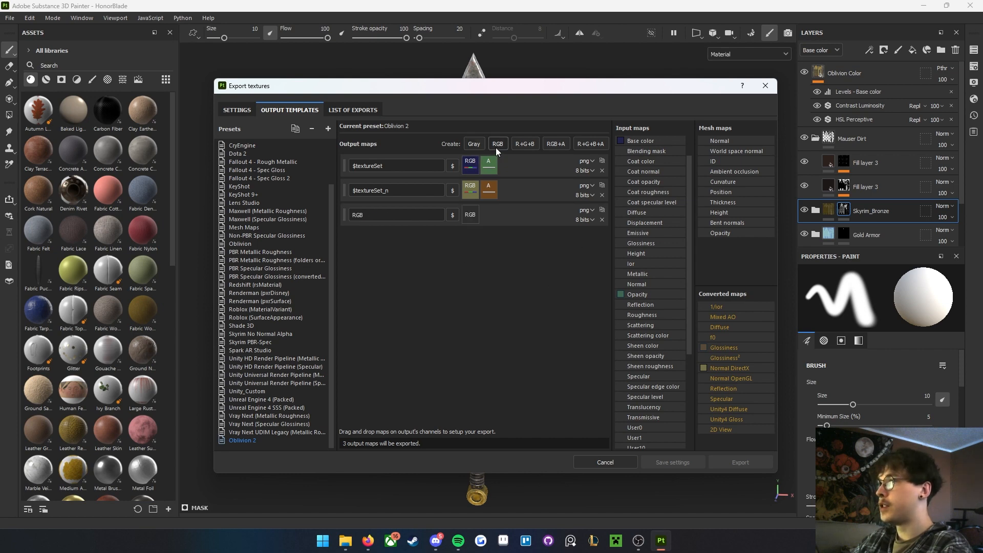
{"action": "left_click", "coordinate": [453, 215]}
{"action": "left_click", "coordinate": [471, 248]}
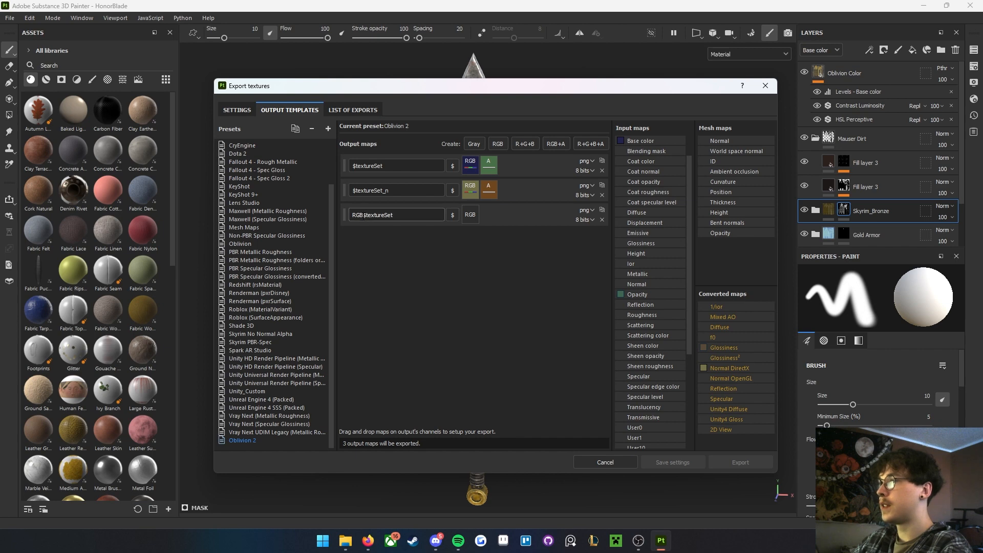
{"action": "left_click", "coordinate": [395, 215]}
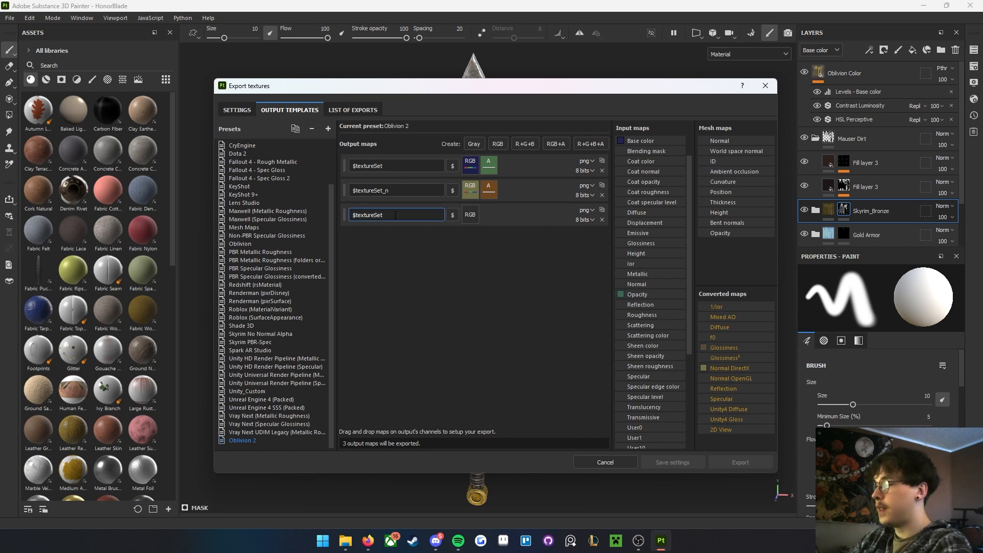
{"action": "key", "text": "BackSpace"}
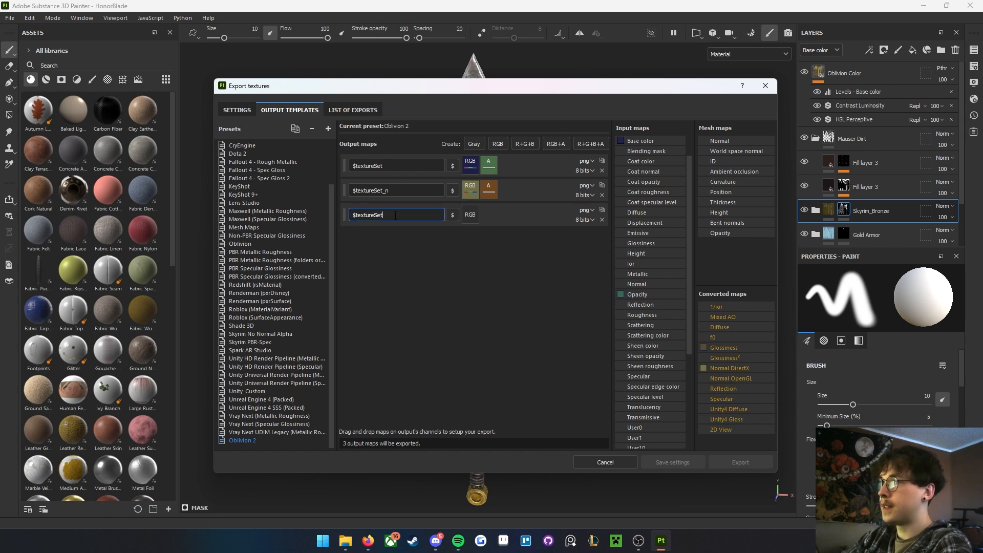
{"action": "left_click", "coordinate": [420, 270]}
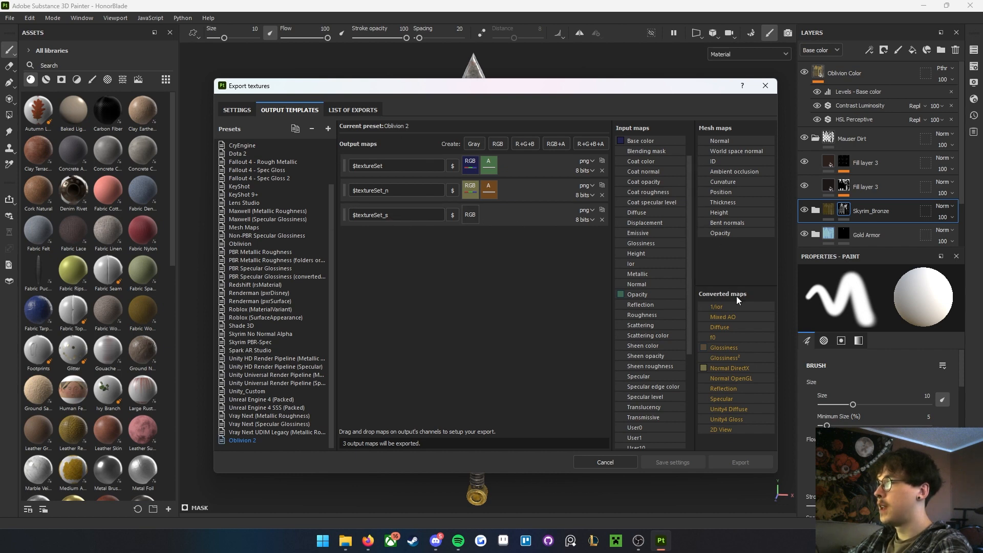
{"action": "left_click_drag", "start_coordinate": [728, 398], "coordinate": [468, 214]}
{"action": "left_click", "coordinate": [490, 233]}
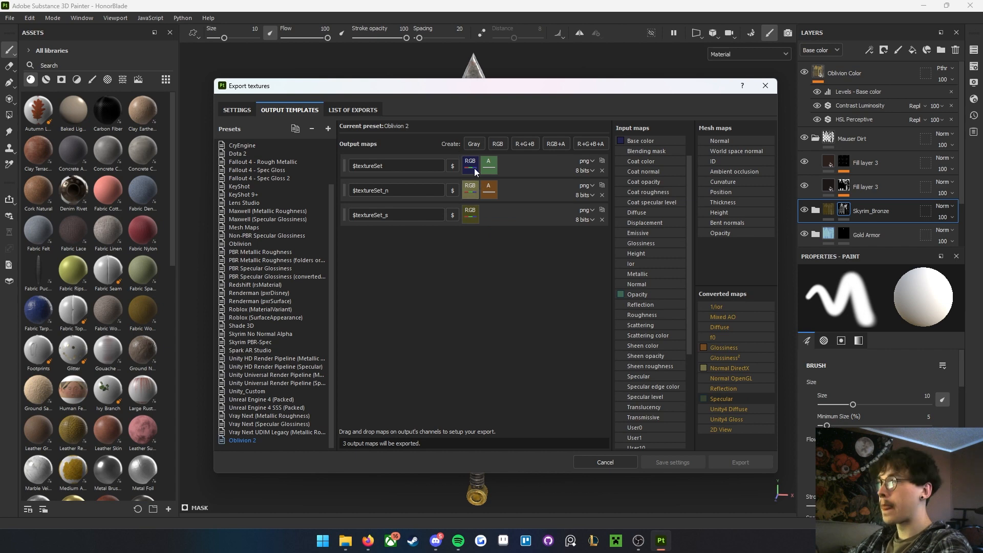
- Review the export parameters and output maps of the HonorBlade texture set, and save the export settings
{"action": "left_click", "coordinate": [237, 111]}
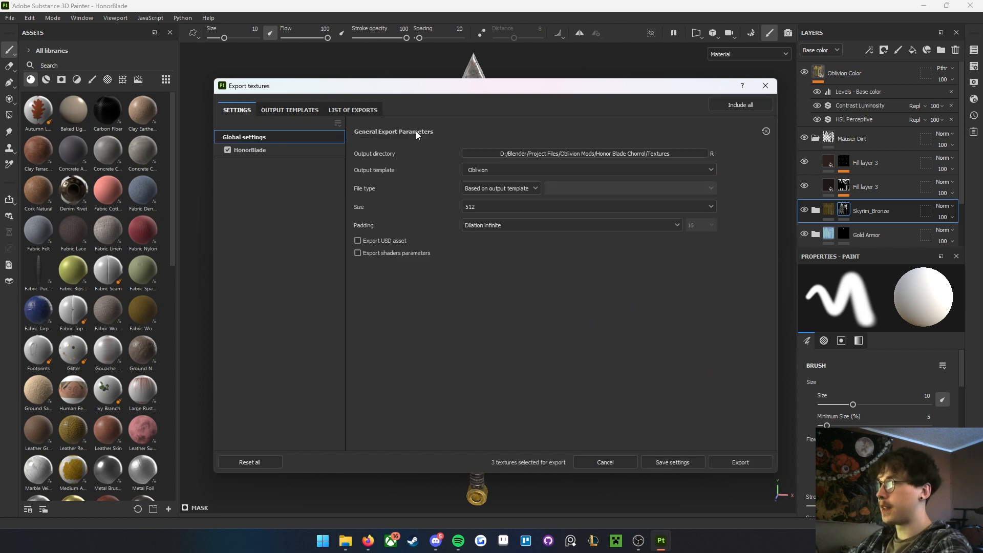
{"action": "left_click", "coordinate": [268, 150]}
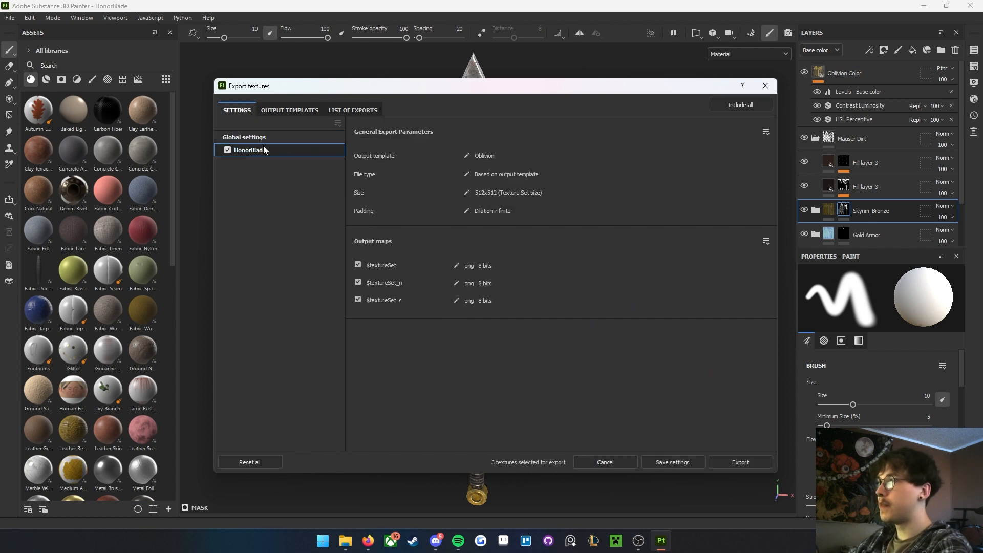
{"action": "left_click", "coordinate": [672, 462]}
- Open the texture set settings and examine the texture set's name
{"action": "left_click", "coordinate": [974, 70]}
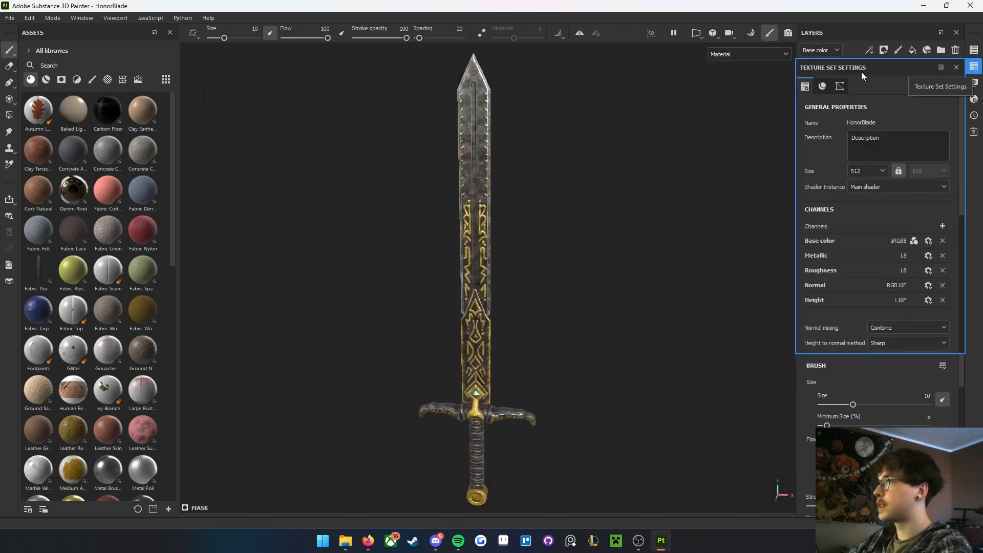
{"action": "left_click", "coordinate": [865, 123]}
{"action": "left_click", "coordinate": [815, 130]}
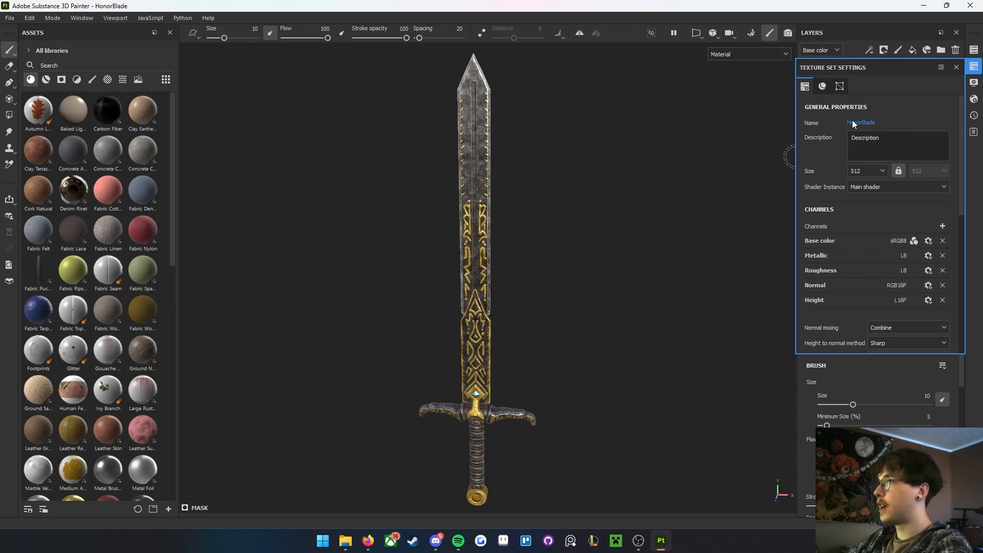
- Reopen the texture export settings, set the size to 512 and choose the Honor Blade Chorrol Textures folder as output directory
{"action": "left_click", "coordinate": [10, 18]}
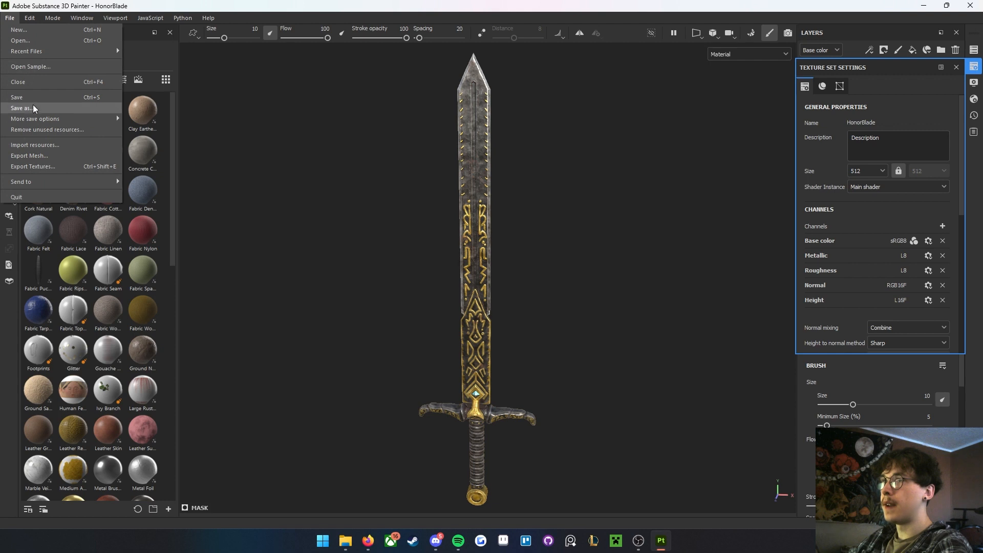
{"action": "left_click", "coordinate": [33, 166]}
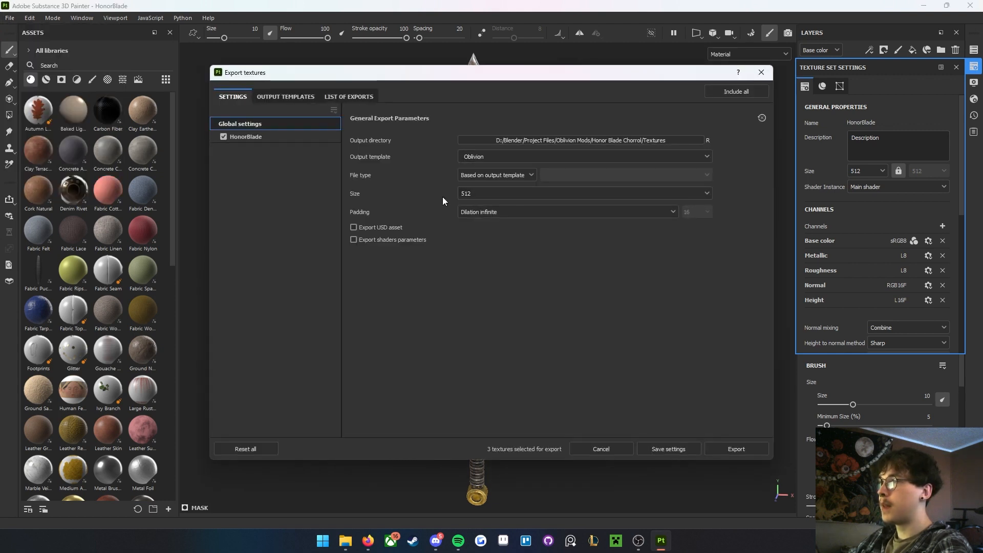
{"action": "left_click", "coordinate": [464, 196]}
{"action": "left_click", "coordinate": [469, 197]}
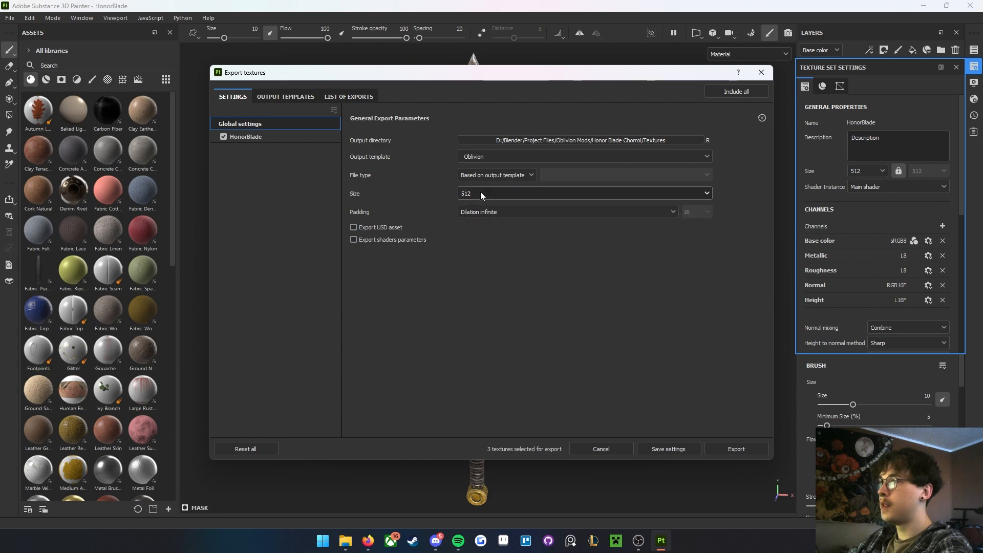
{"action": "left_click", "coordinate": [480, 192]}
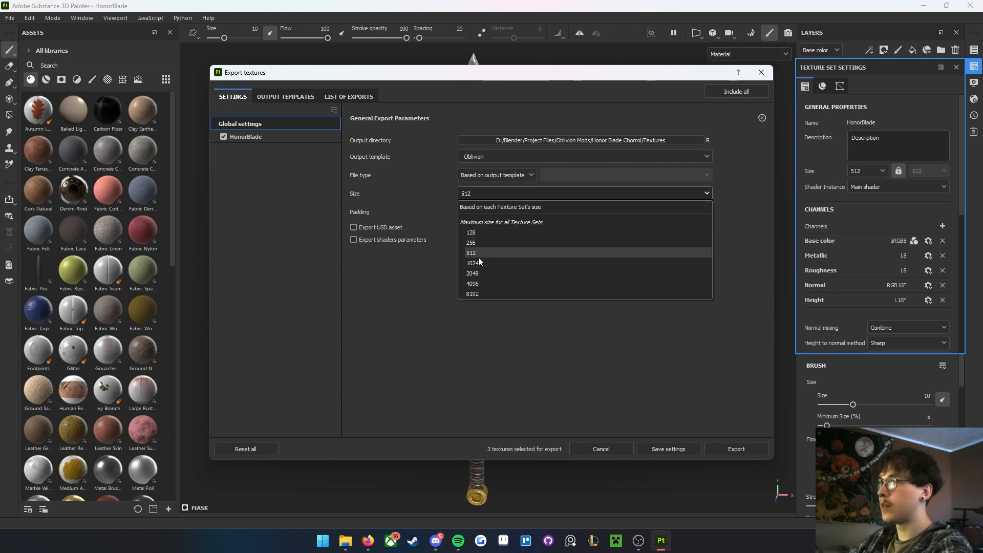
{"action": "left_click", "coordinate": [477, 254]}
{"action": "left_click", "coordinate": [520, 137]}
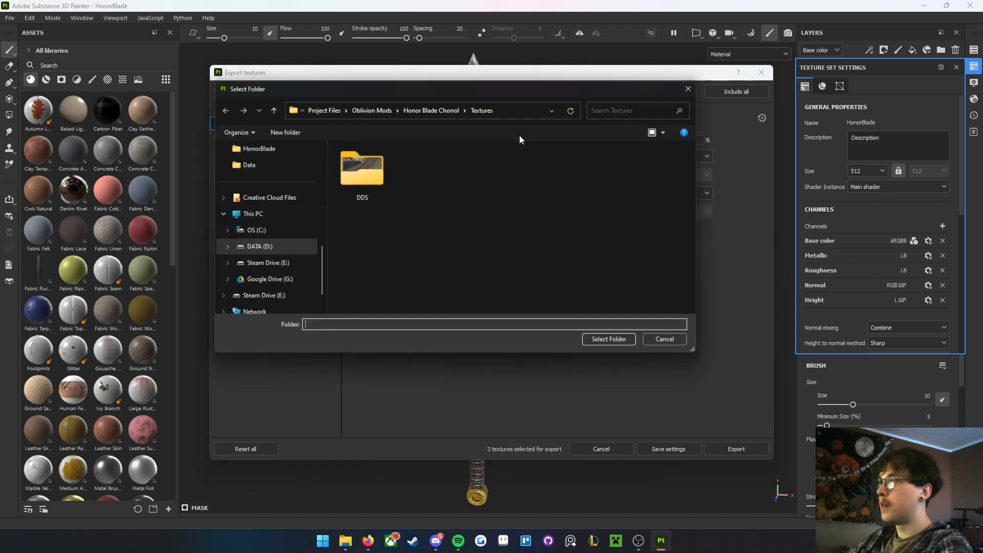
{"action": "left_click", "coordinate": [588, 339]}
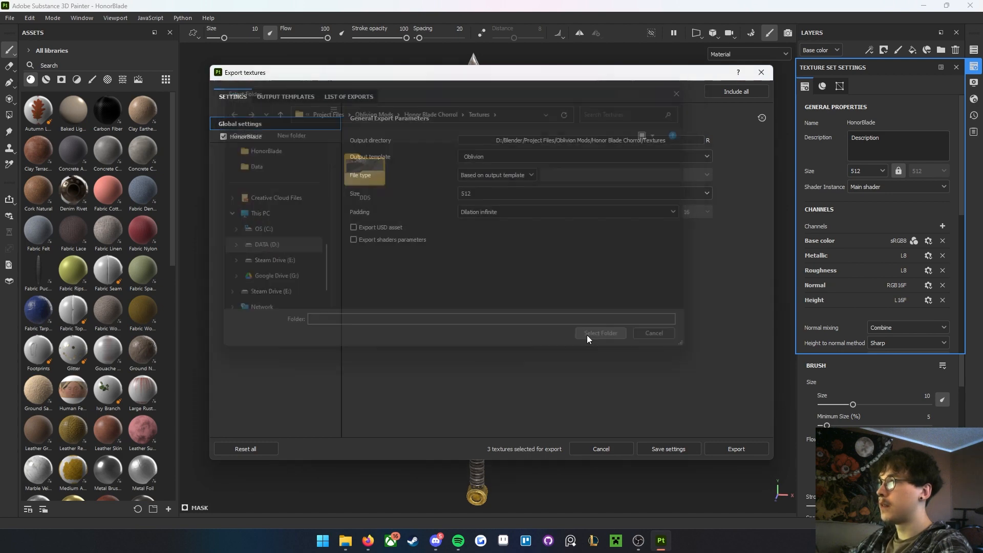
- Export the HonorBlade textures with the Oblivion 2 output template and save the export settings
{"action": "left_click", "coordinate": [597, 160]}
{"action": "scroll", "coordinate": [563, 235], "scroll_direction": "down", "scroll_amount": 5}
{"action": "scroll", "coordinate": [563, 235], "scroll_direction": "up", "scroll_amount": 3}
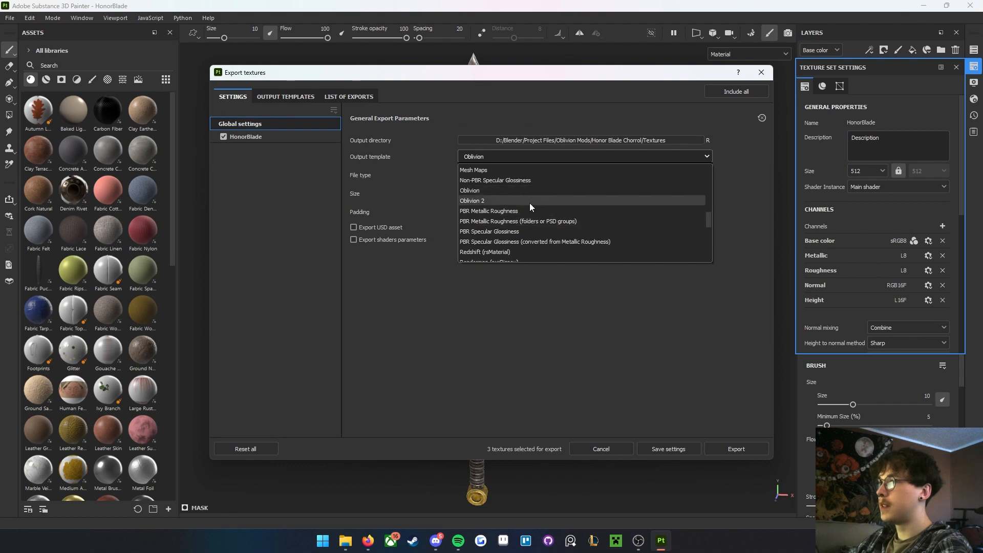
{"action": "left_click", "coordinate": [513, 203]}
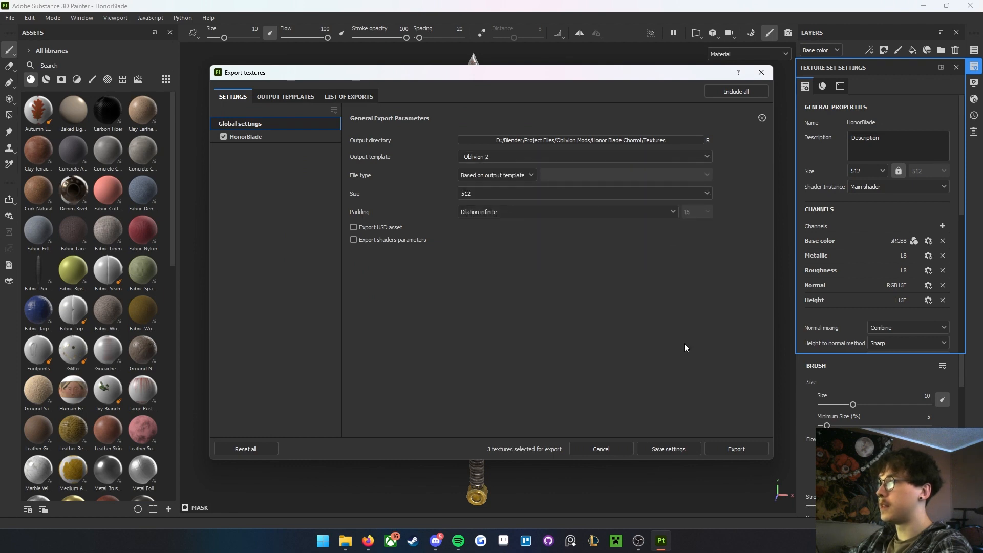
{"action": "left_click", "coordinate": [732, 448]}
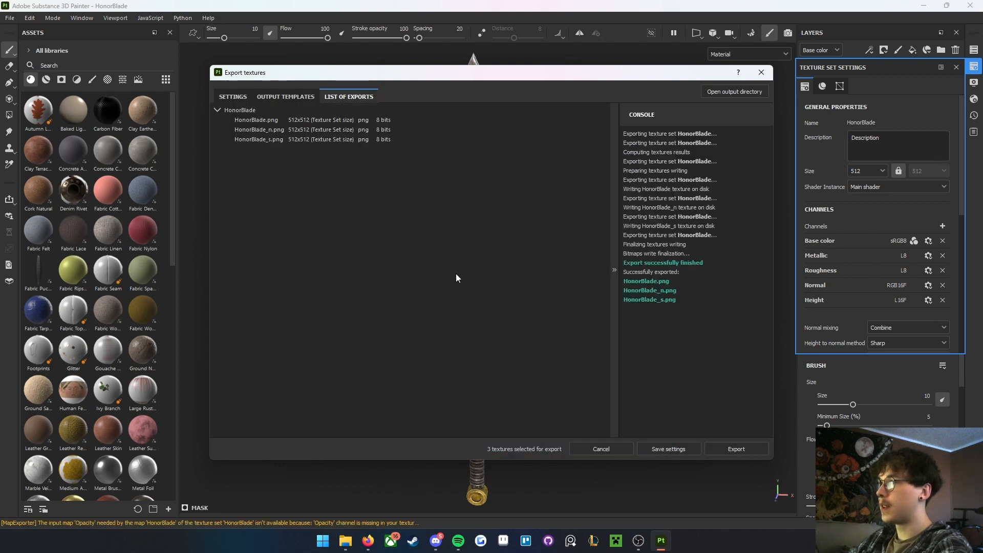
{"action": "left_click", "coordinate": [669, 448]}
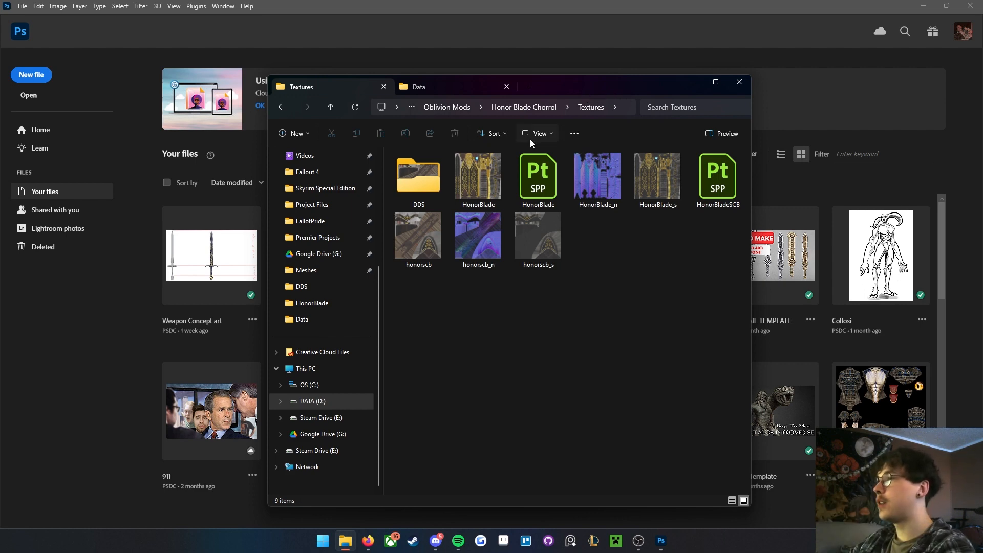
- Open the HonorBlade, HonorBlade_n and HonorBlade_s images from the Textures folder in Photoshop
{"action": "left_click", "coordinate": [484, 176]}
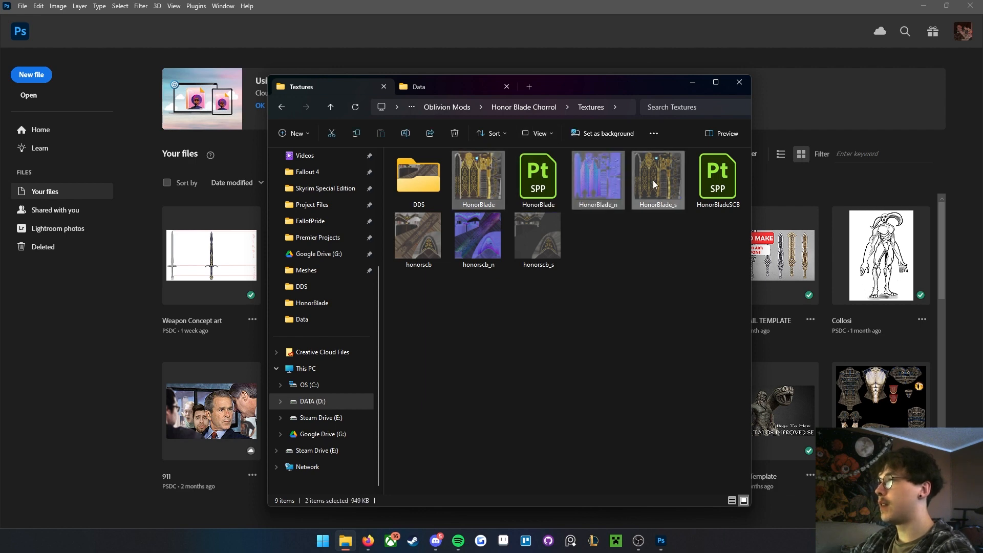
{"action": "left_click_drag", "start_coordinate": [404, 286], "coordinate": [537, 246]}
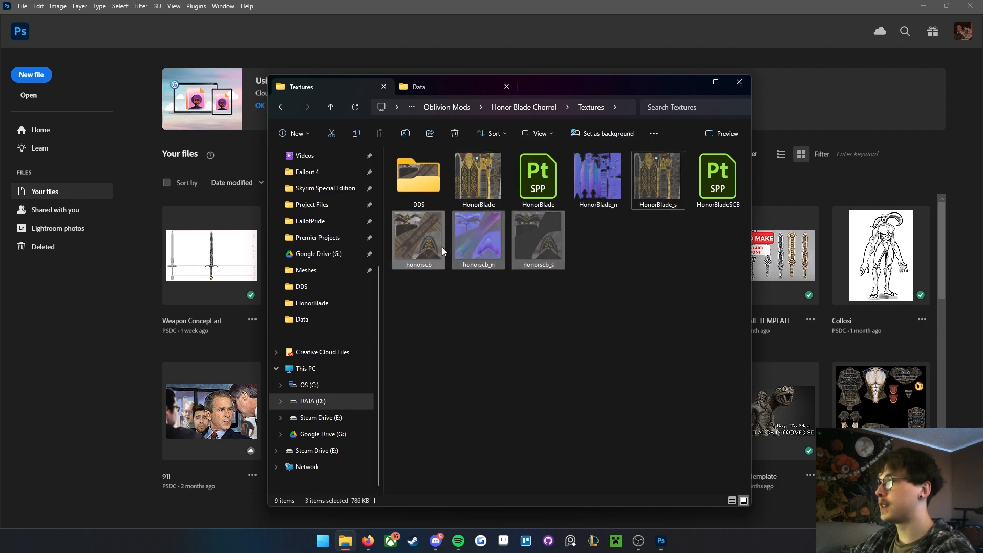
{"action": "left_click", "coordinate": [465, 189]}
{"action": "left_click", "coordinate": [588, 178], "text": "ctrl"}
{"action": "left_click", "coordinate": [658, 177], "text": "ctrl"}
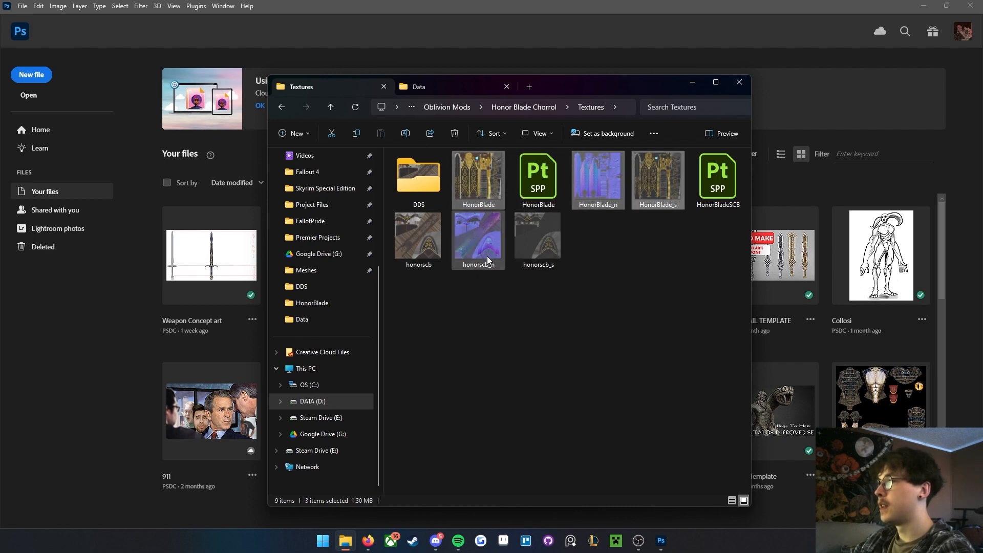
{"action": "left_click_drag", "start_coordinate": [481, 191], "coordinate": [799, 146]}
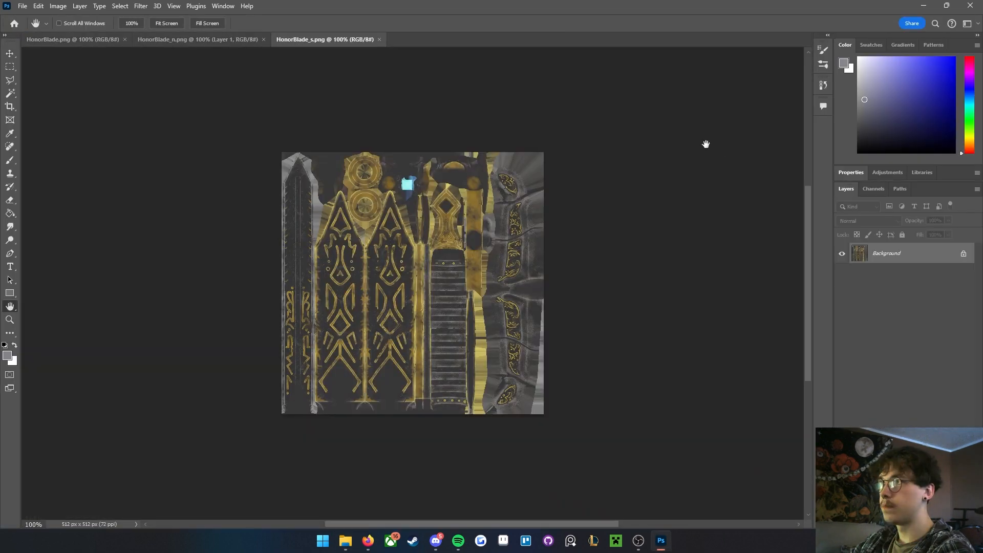
- Save the HonorBlade diffuse image in Intel Texture Works DDS format into the DDS folder, replacing the existing file
{"action": "left_click", "coordinate": [76, 40]}
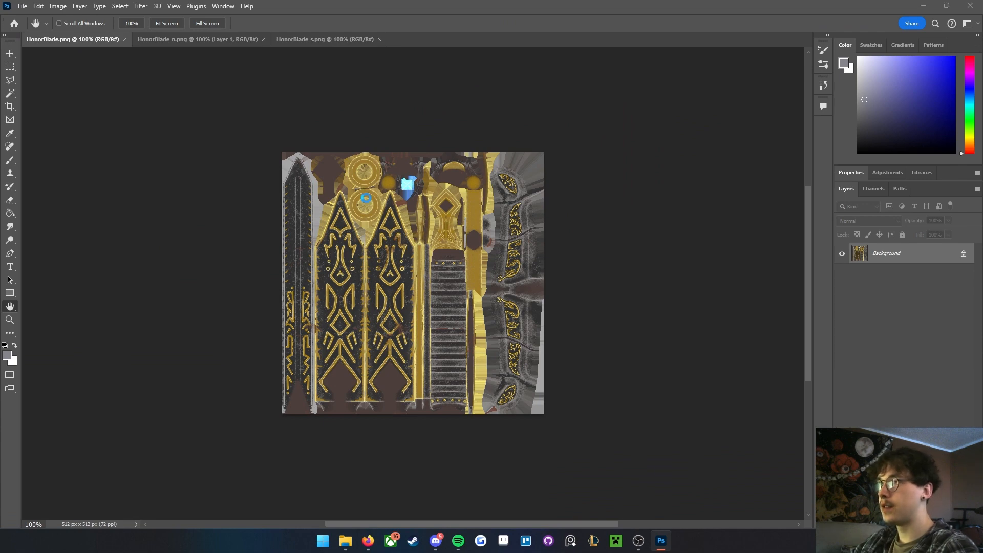
{"action": "key", "text": "ctrl+shift+s"}
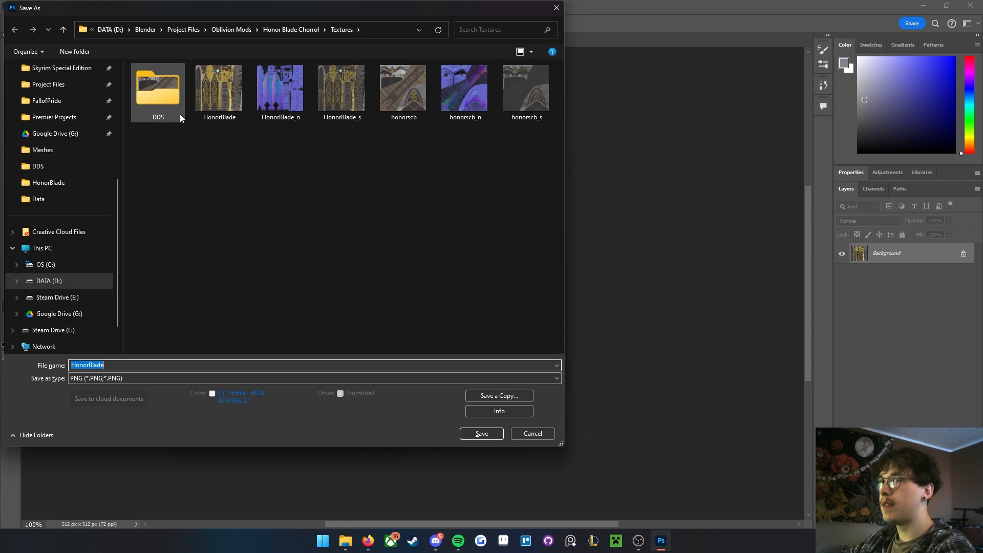
{"action": "double_click", "coordinate": [170, 106]}
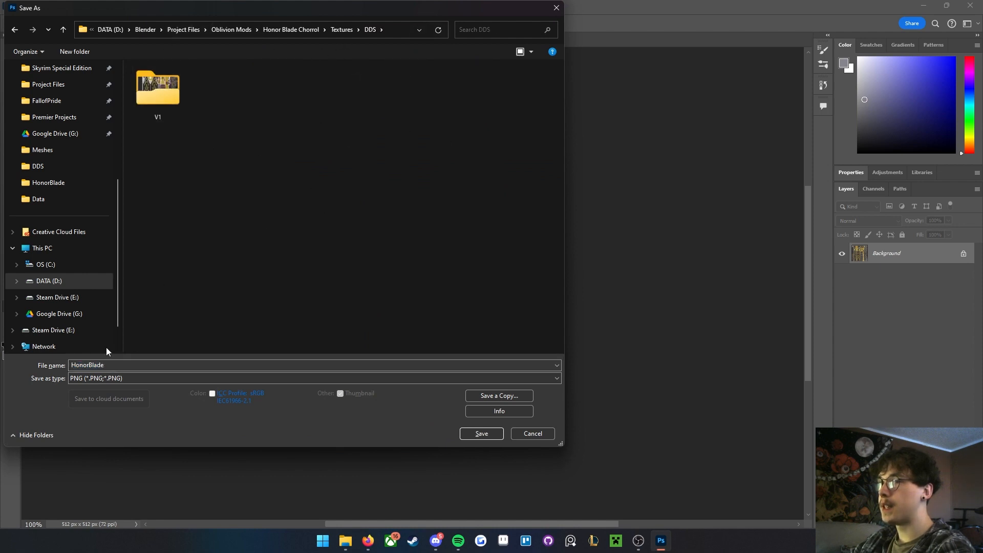
{"action": "left_click", "coordinate": [84, 381]}
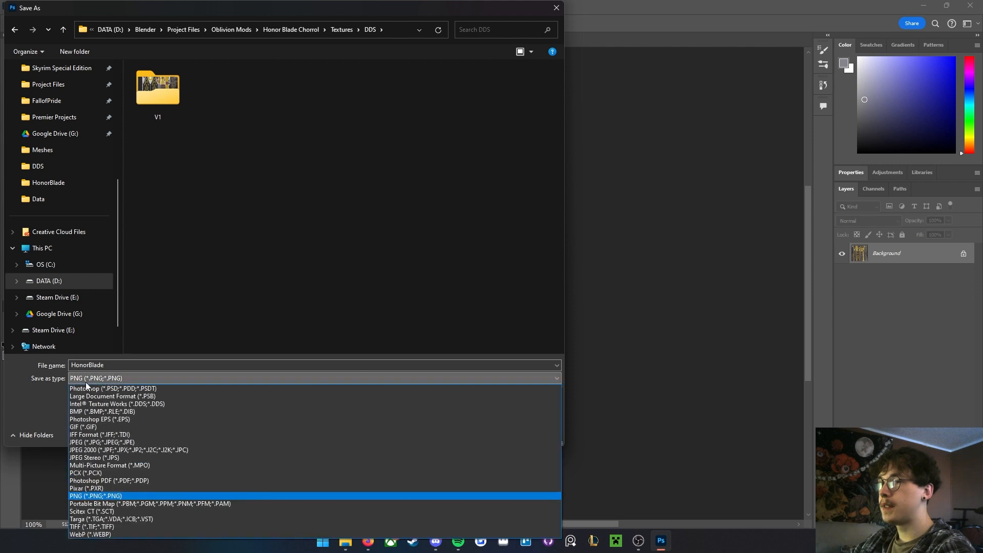
{"action": "left_click", "coordinate": [117, 405]}
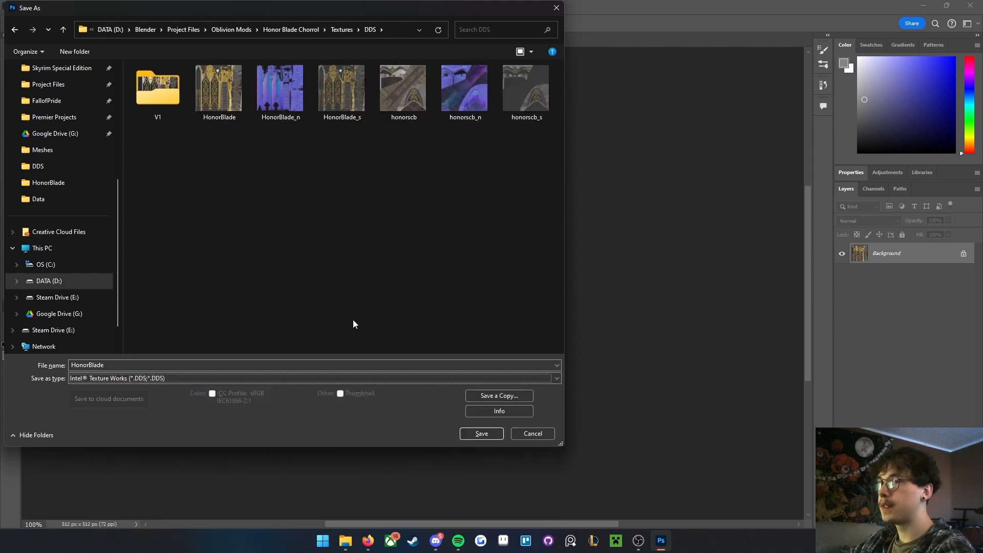
{"action": "left_click", "coordinate": [480, 433]}
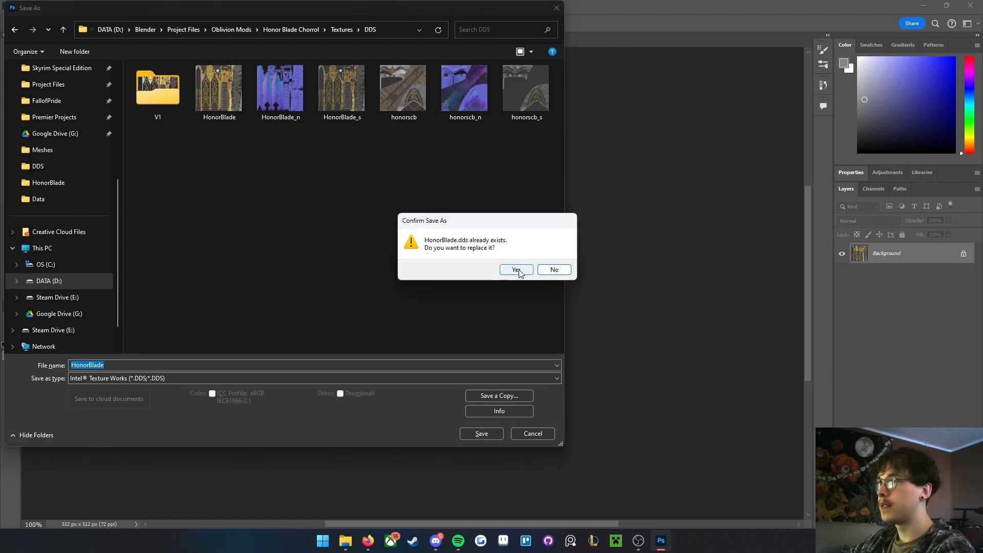
{"action": "left_click", "coordinate": [511, 269]}
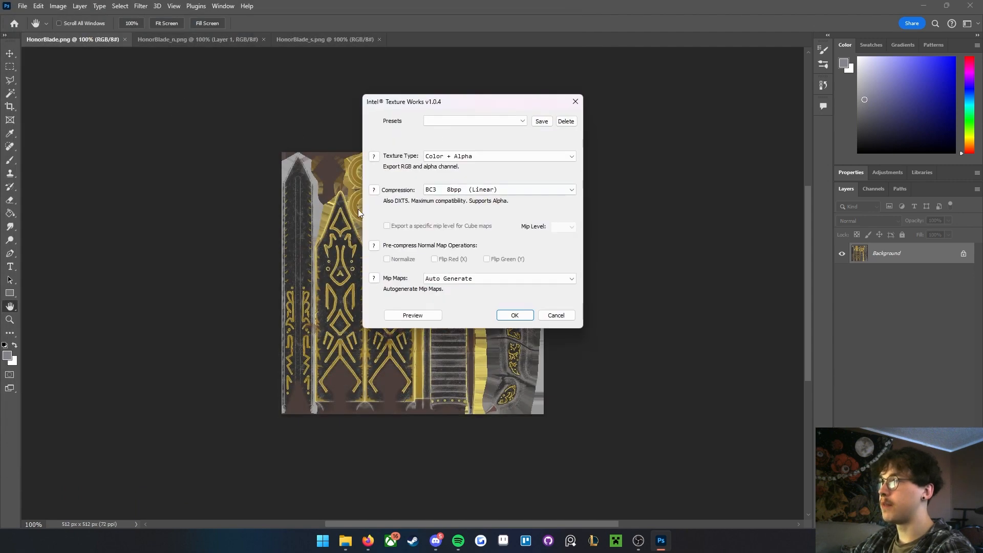
- Choose BC3 8bpp (Linear) compression and Auto Generate mip maps for the Color + Alpha texture
{"action": "left_click", "coordinate": [523, 121]}
{"action": "left_click", "coordinate": [519, 127]}
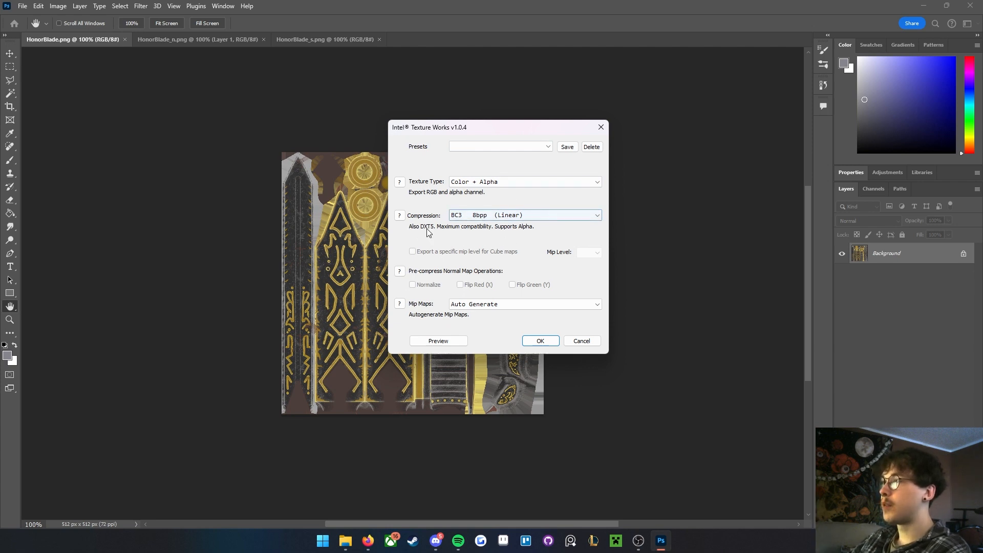
{"action": "left_click", "coordinate": [491, 218]}
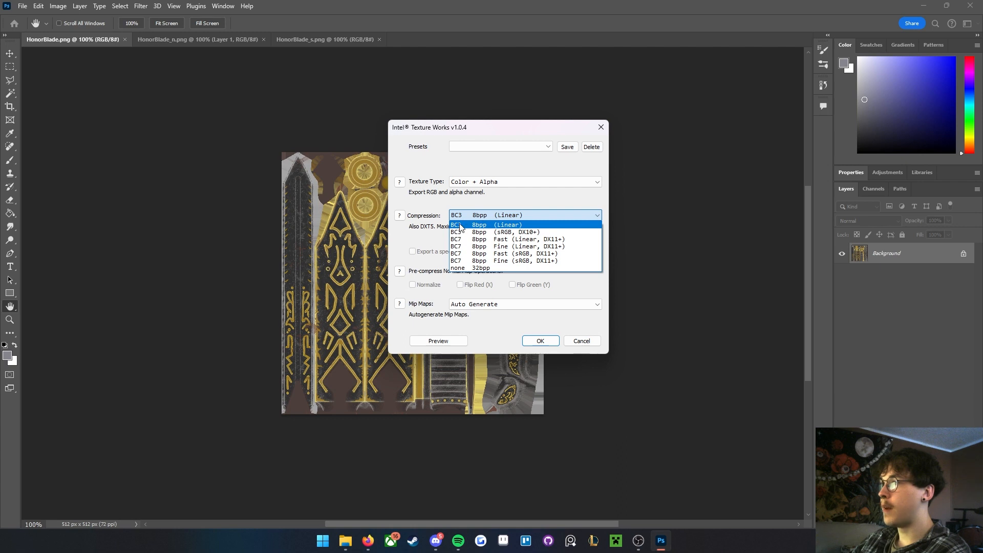
{"action": "left_click", "coordinate": [504, 226]}
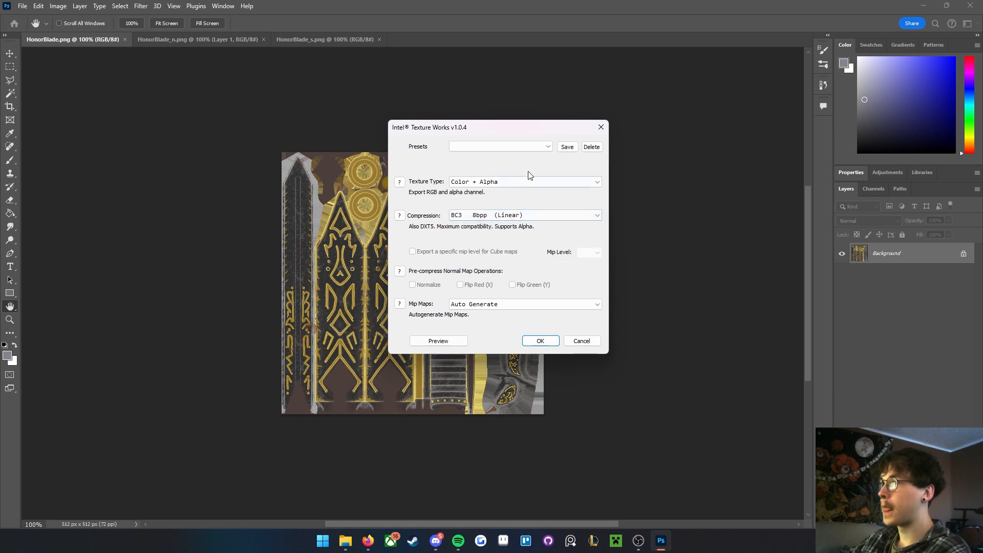
{"action": "left_click", "coordinate": [465, 305]}
{"action": "left_click", "coordinate": [464, 305]}
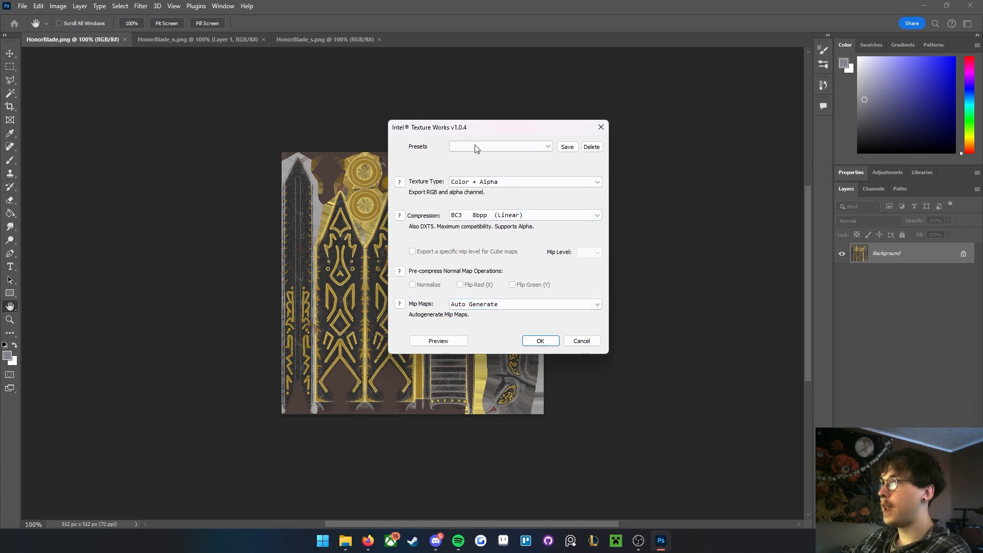
- Save the DDS options as a preset named Oblivion and write the HonorBlade DDS file
{"action": "left_click", "coordinate": [559, 151]}
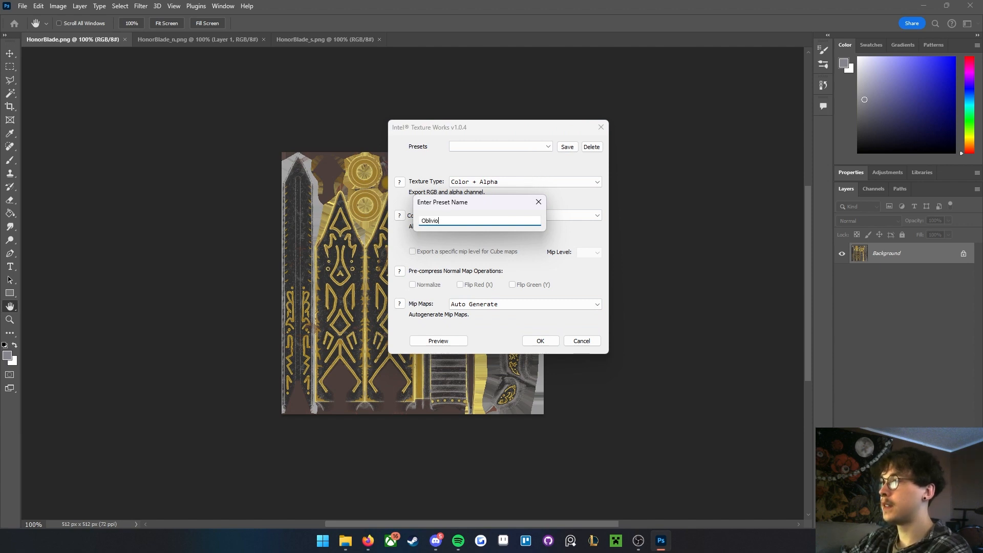
{"action": "key", "text": "Return"}
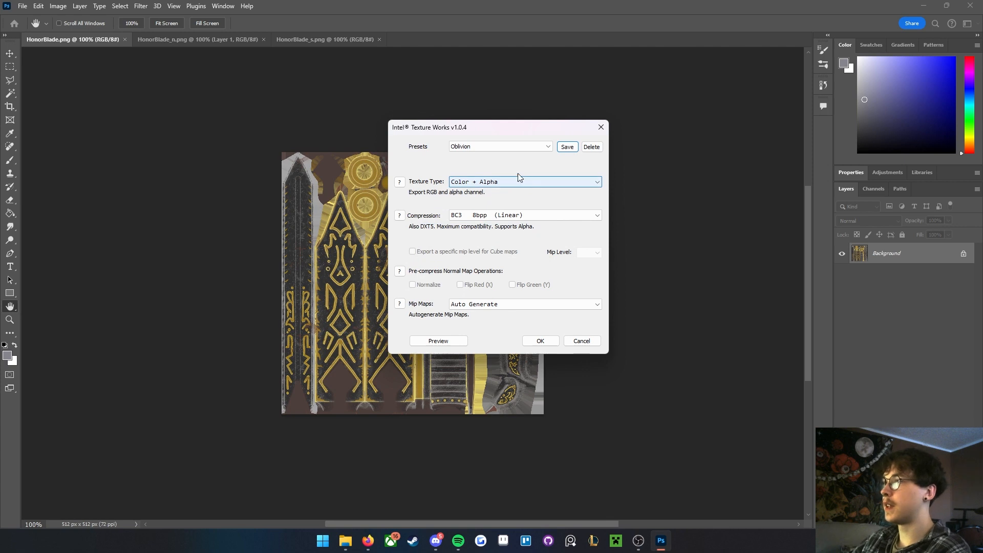
{"action": "left_click", "coordinate": [547, 342]}
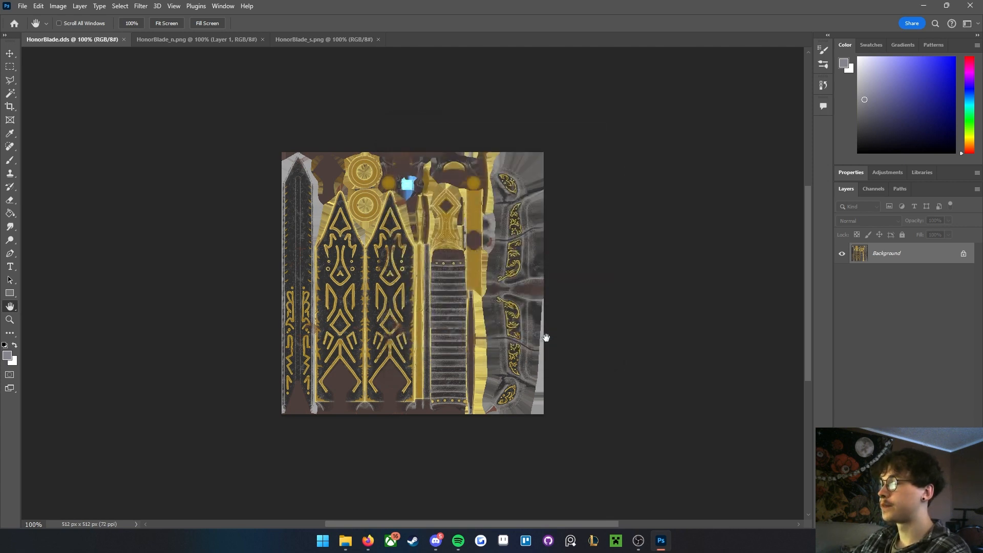
- Save HonorBlade_n and HonorBlade_s as Intel Texture Works DDS files using the Oblivion preset
{"action": "left_click", "coordinate": [174, 43]}
{"action": "key", "text": "ctrl+shift+s"}
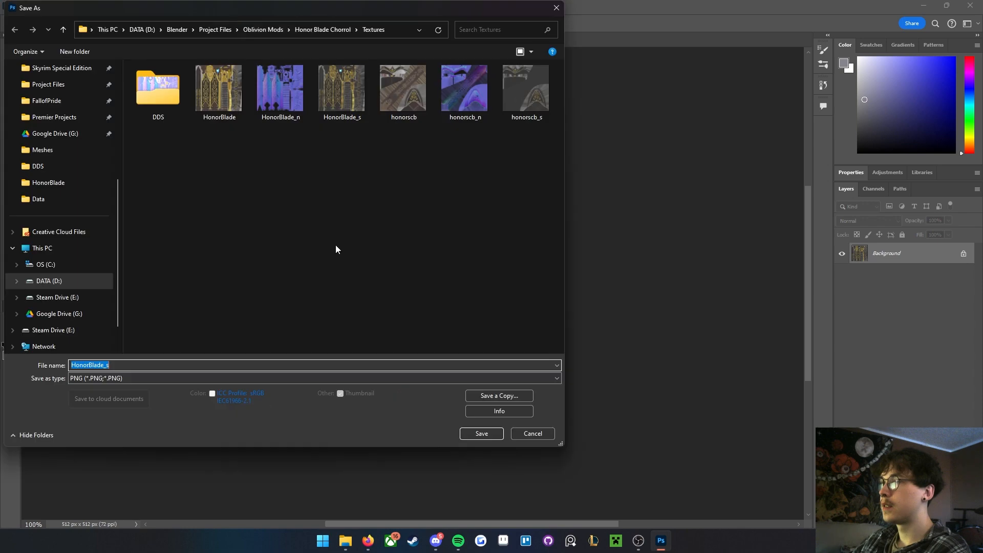
{"action": "left_click", "coordinate": [315, 378]}
{"action": "left_click", "coordinate": [204, 397]}
{"action": "left_click", "coordinate": [481, 433]}
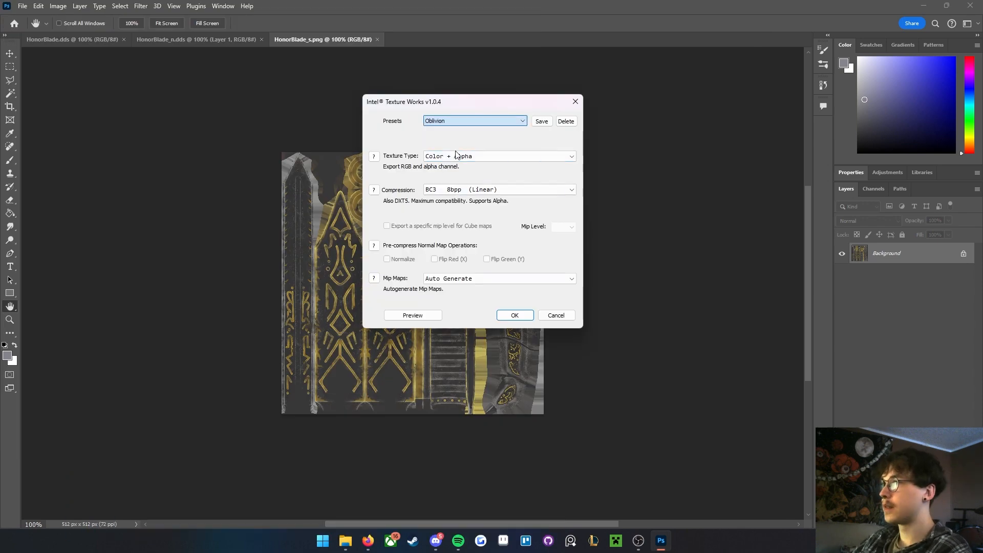
{"action": "key", "text": "Return"}
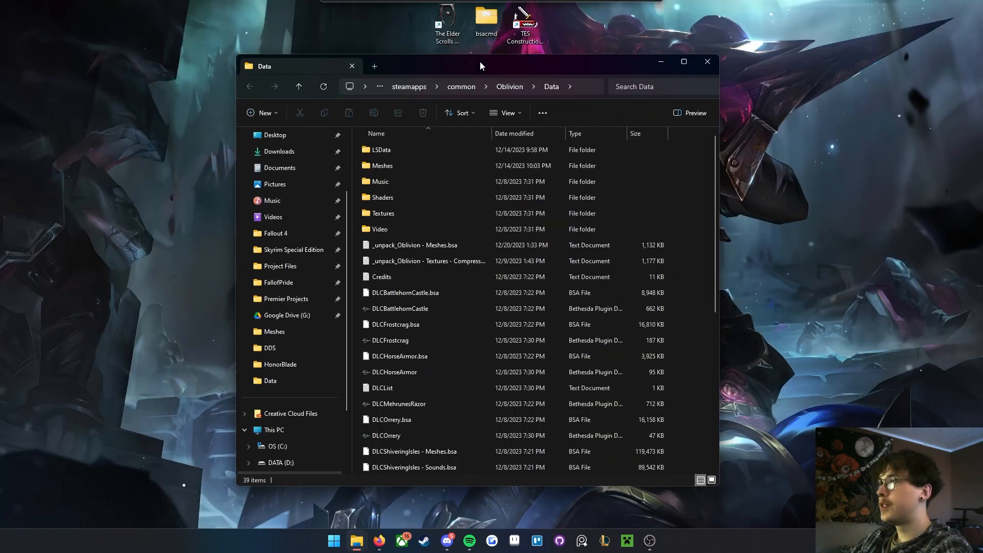
- In File Explorer, open the Meshes and Textures folders of Oblivion's Data directory in separate tabs
{"action": "left_click_drag", "start_coordinate": [480, 62], "coordinate": [495, 66]}
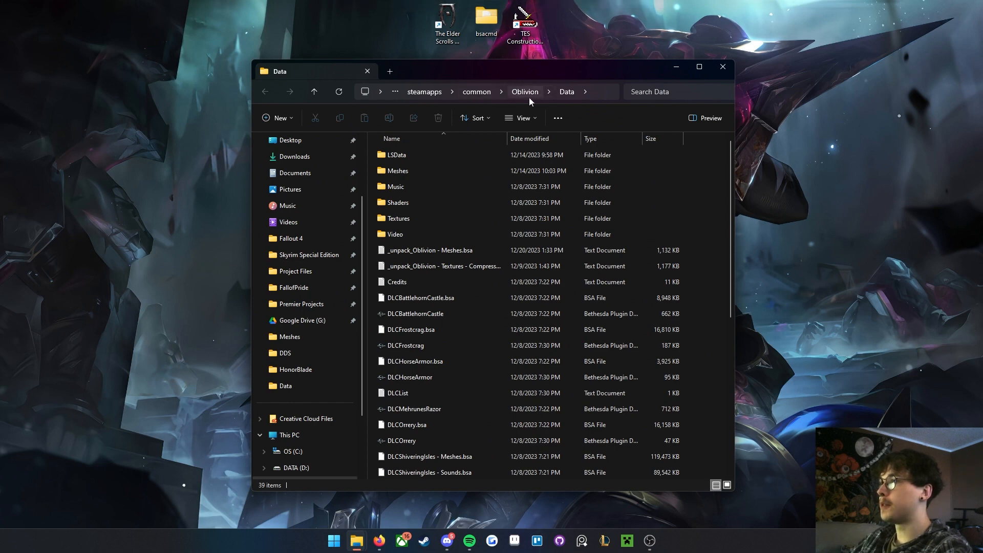
{"action": "middle_click", "coordinate": [406, 169]}
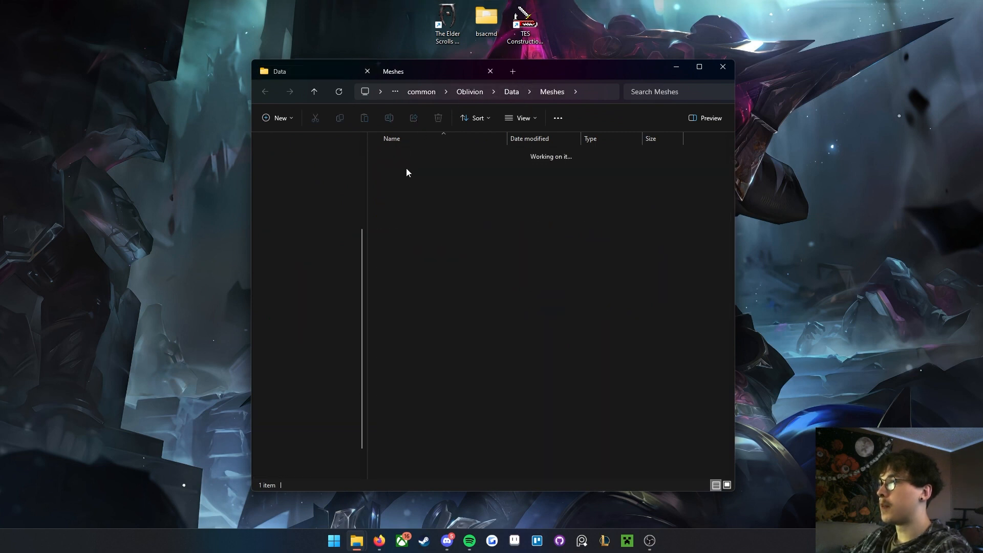
{"action": "left_click", "coordinate": [345, 72]}
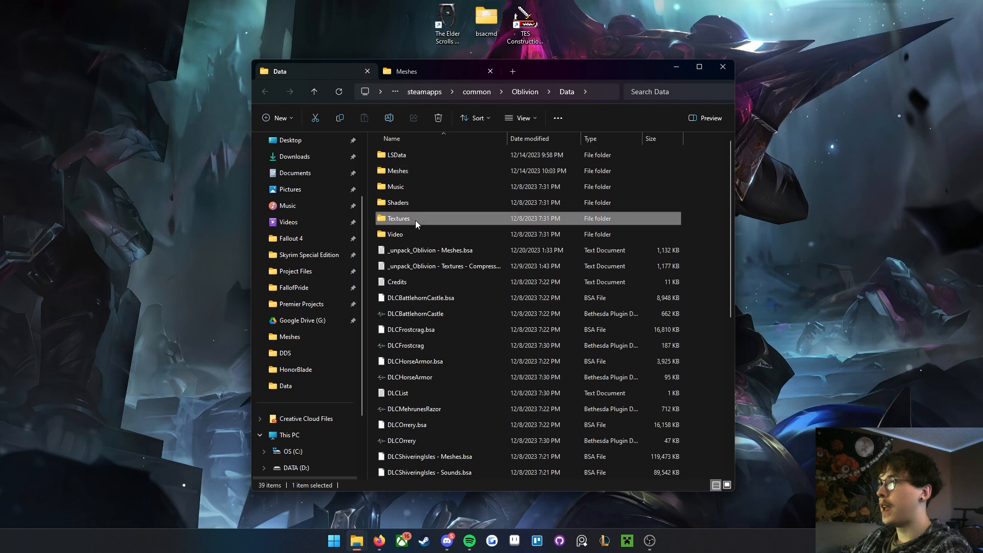
{"action": "middle_click", "coordinate": [416, 220]}
- Create a folder named HonorBladeTUT inside the Meshes folder
{"action": "left_click", "coordinate": [428, 65]}
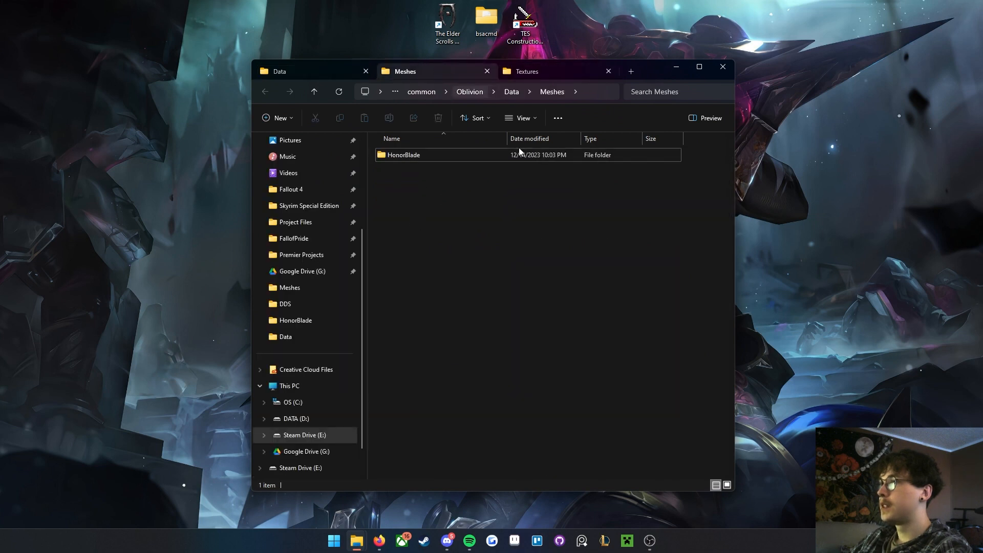
{"action": "right_click", "coordinate": [416, 267]}
{"action": "mouse_move", "coordinate": [457, 347]}
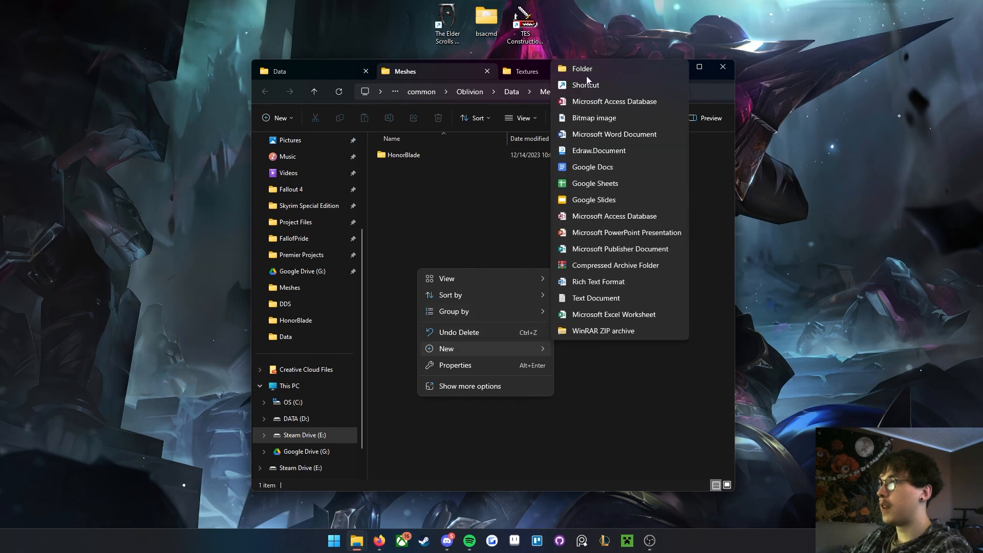
{"action": "left_click", "coordinate": [586, 69]}
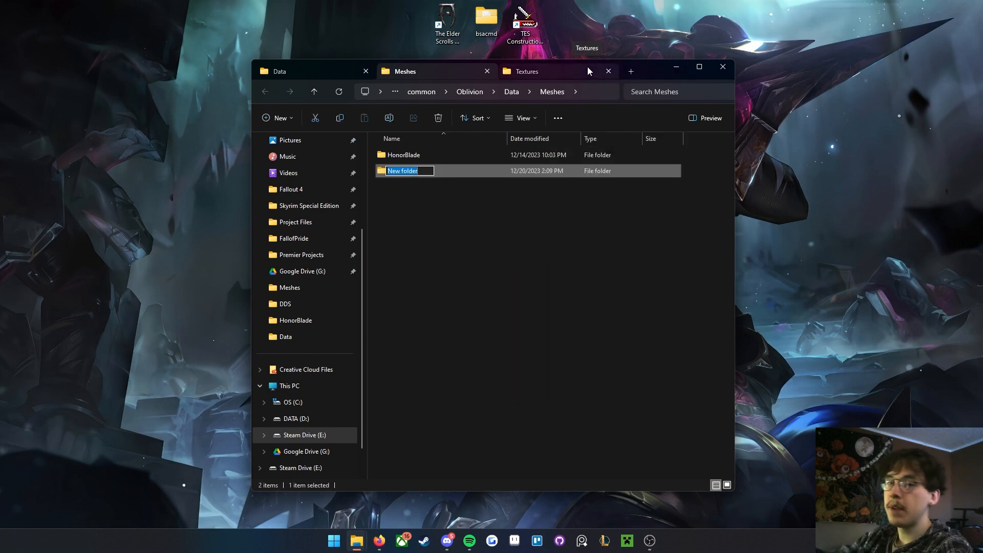
{"action": "type", "text": "Hionor"}
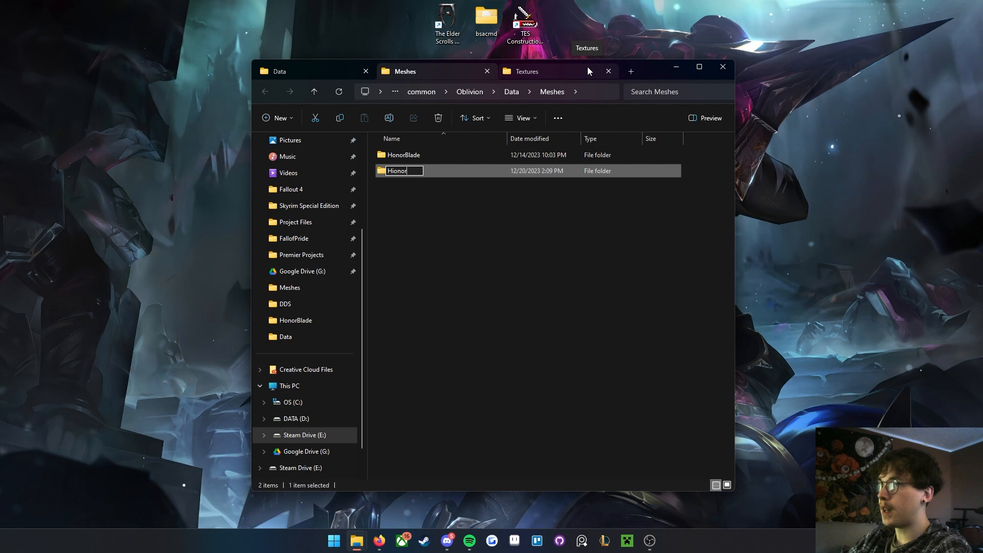
{"action": "type", "text": "on"}
{"action": "type", "text": "nor"}
{"action": "type", "text": "BladeTUT"}
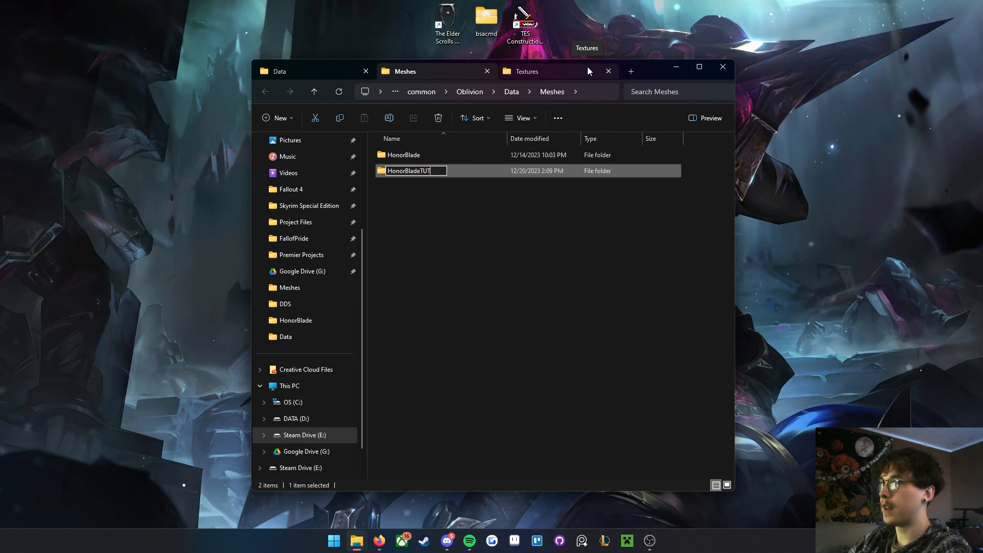
{"action": "key", "text": "Return"}
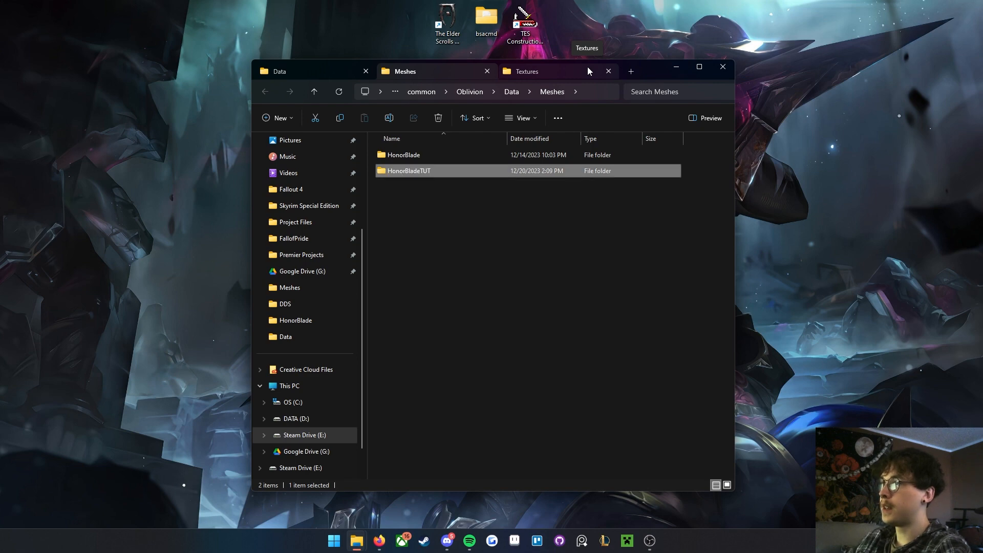
- Create a folder named HonorBladeTUT inside the Textures folder of Oblivion's Data directory
{"action": "left_click", "coordinate": [516, 71]}
{"action": "right_click", "coordinate": [456, 253]}
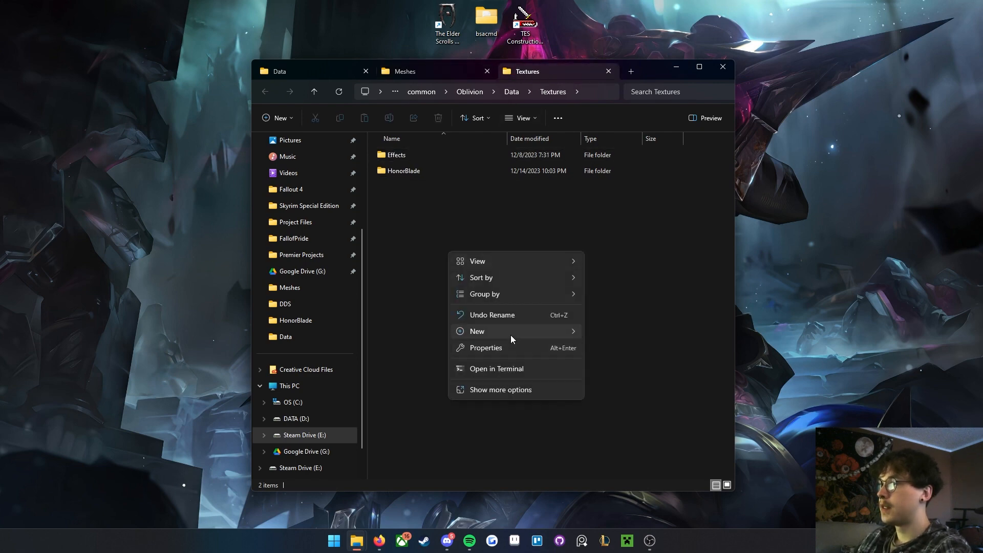
{"action": "mouse_move", "coordinate": [511, 335]}
{"action": "type", "text": "HonorBlade"}
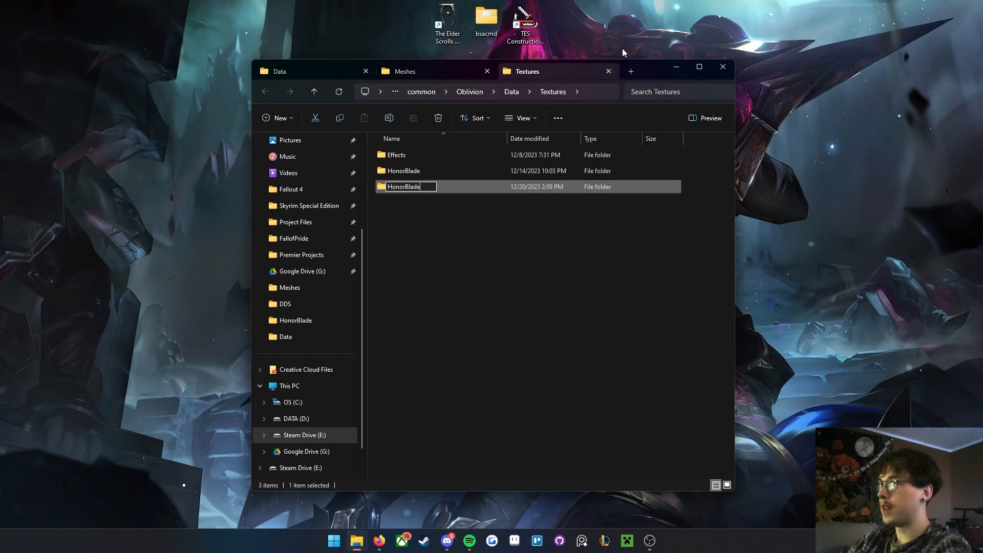
{"action": "type", "text": "TUT"}
{"action": "key", "text": "Return"}
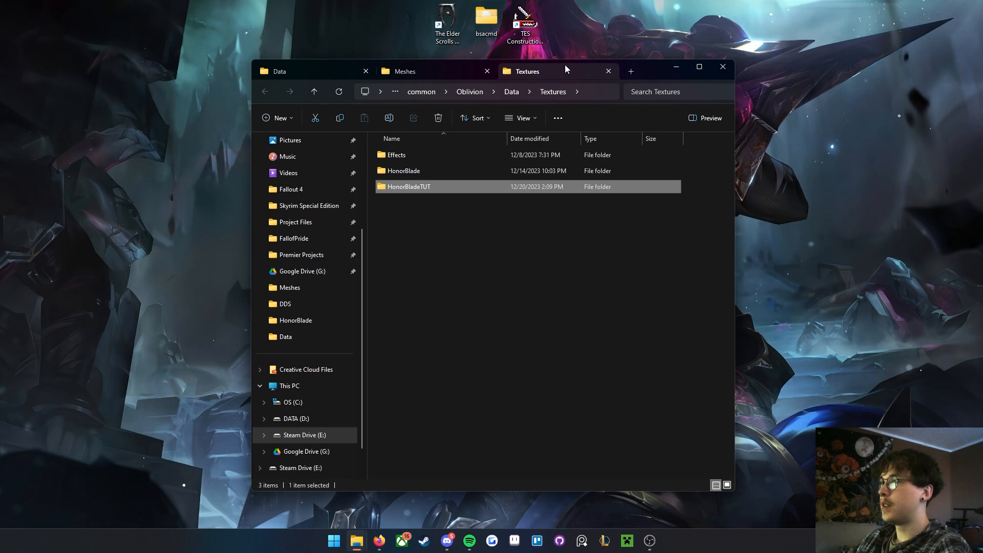
- Open the new Textures HonorBladeTUT folder and the project's Textures DDS folder in side-by-side windows
{"action": "double_click", "coordinate": [451, 187]}
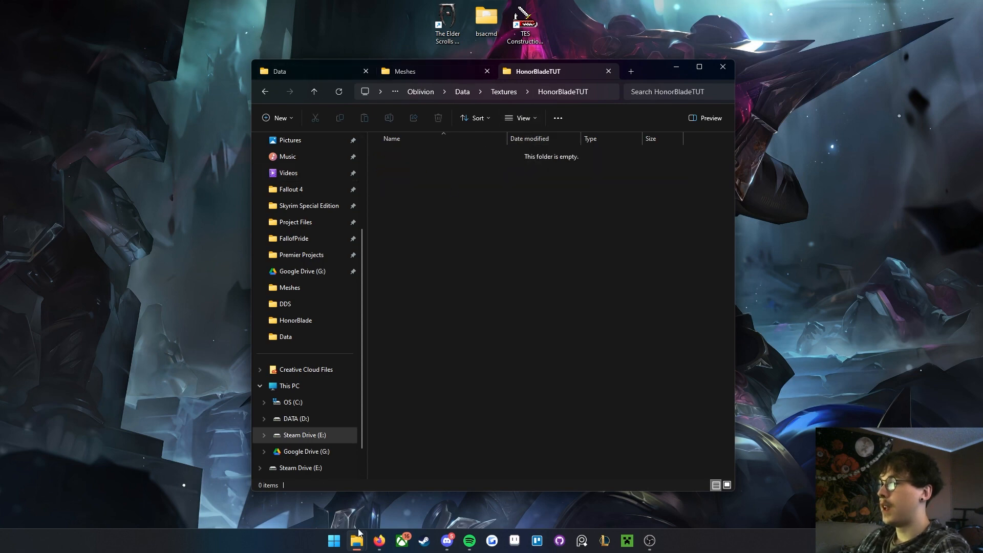
{"action": "mouse_move", "coordinate": [357, 538]}
{"action": "left_click", "coordinate": [339, 482]}
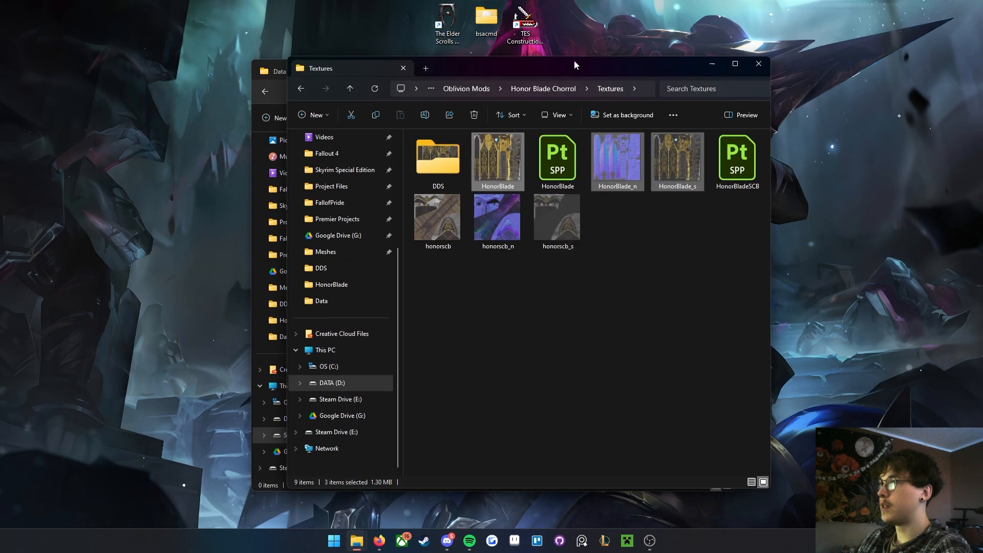
{"action": "left_click_drag", "start_coordinate": [573, 60], "coordinate": [799, 53]}
{"action": "double_click", "coordinate": [635, 153]}
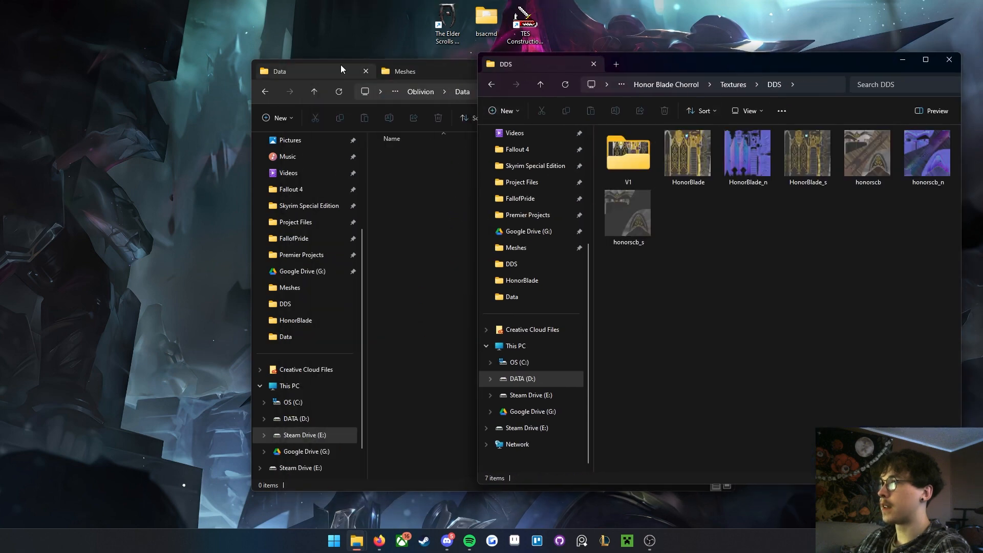
{"action": "left_click", "coordinate": [325, 61]}
{"action": "left_click_drag", "start_coordinate": [644, 69], "coordinate": [399, 75]}
{"action": "left_click", "coordinate": [659, 259]}
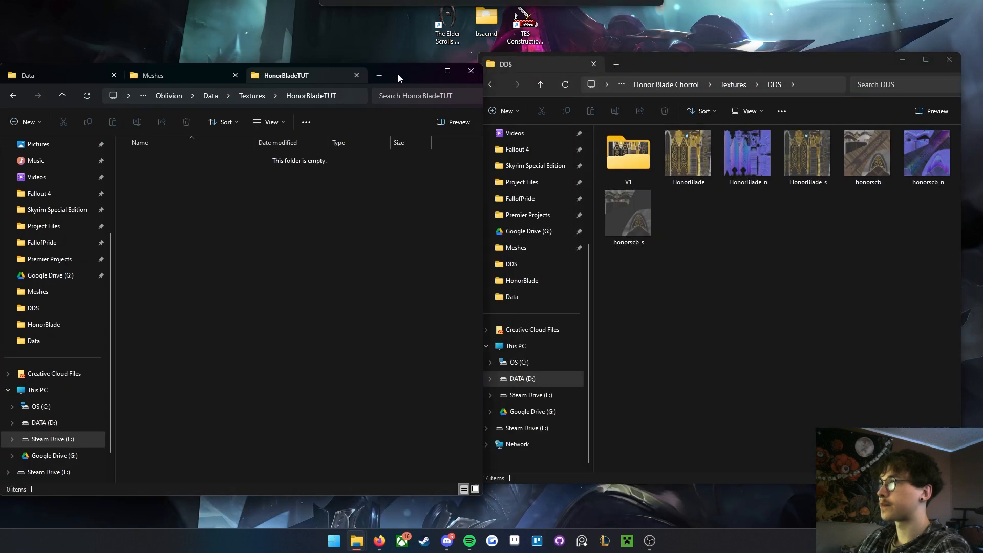
- Copy the HonorBlade and honorscb DDS files with their _n and _s maps into the Textures HonorBladeTUT folder, excluding V1
{"action": "left_click", "coordinate": [638, 225]}
{"action": "left_click_drag", "start_coordinate": [674, 210], "coordinate": [947, 152], "text": "ctrl"}
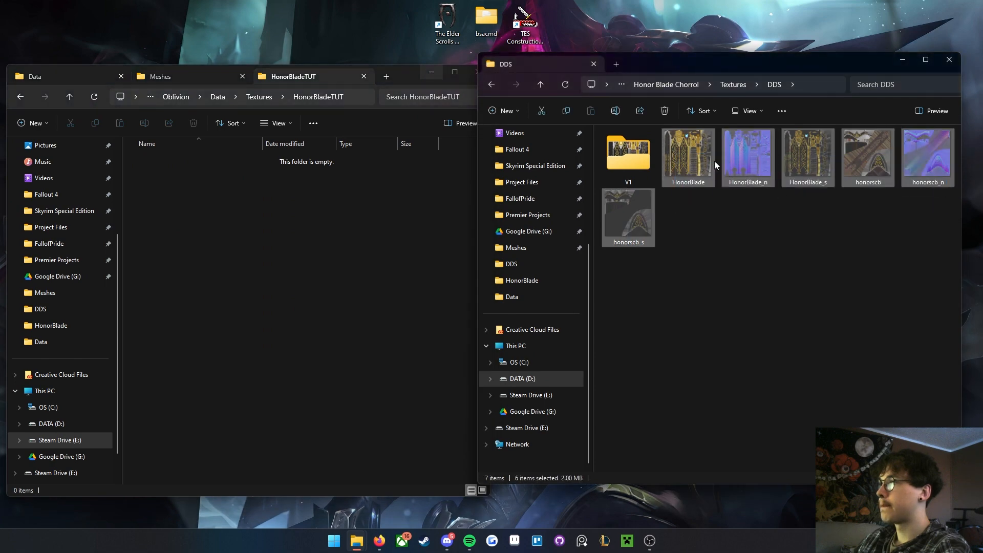
{"action": "left_click_drag", "start_coordinate": [702, 159], "coordinate": [260, 245]}
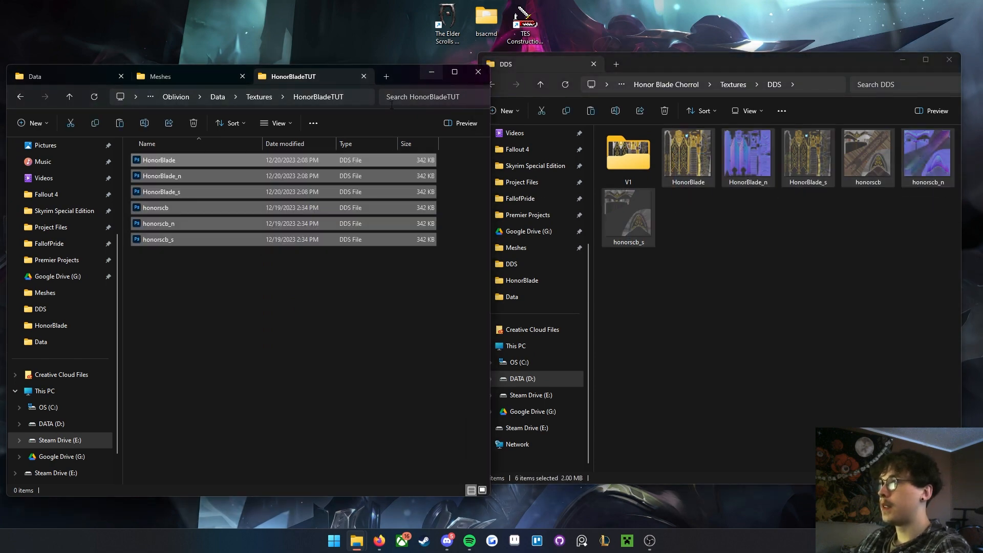
- Show the copied textures as large thumbnails and minimize the DDS folder window
{"action": "left_click_drag", "start_coordinate": [406, 77], "coordinate": [585, 62]}
{"action": "left_click", "coordinate": [563, 344]}
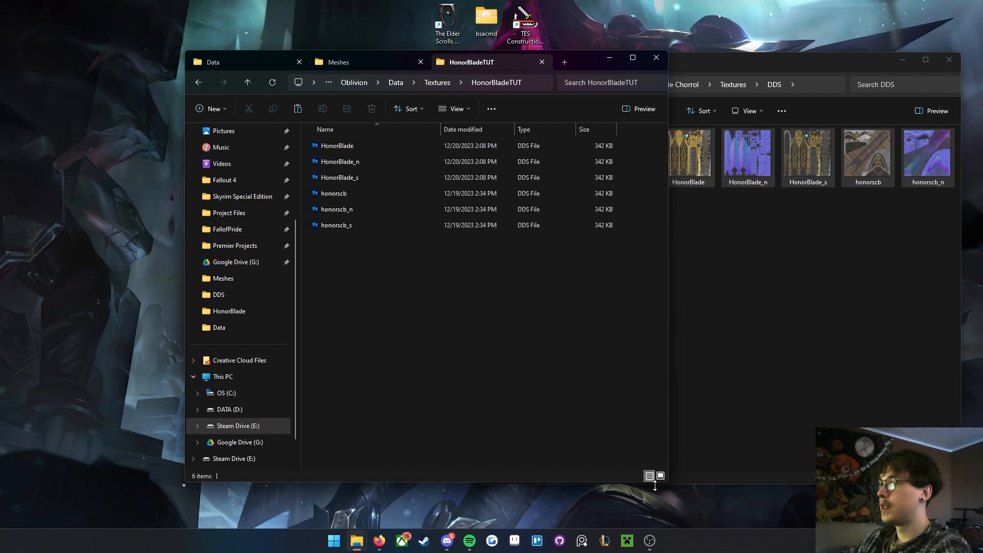
{"action": "left_click", "coordinate": [661, 476]}
{"action": "left_click", "coordinate": [810, 214]}
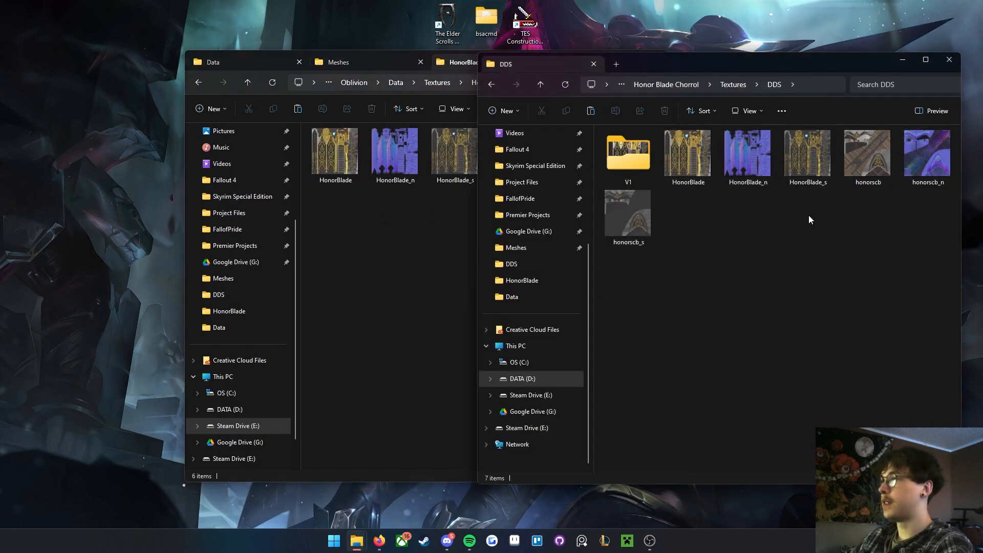
{"action": "left_click", "coordinate": [906, 60]}
{"action": "left_click_drag", "start_coordinate": [591, 62], "coordinate": [656, 76]}
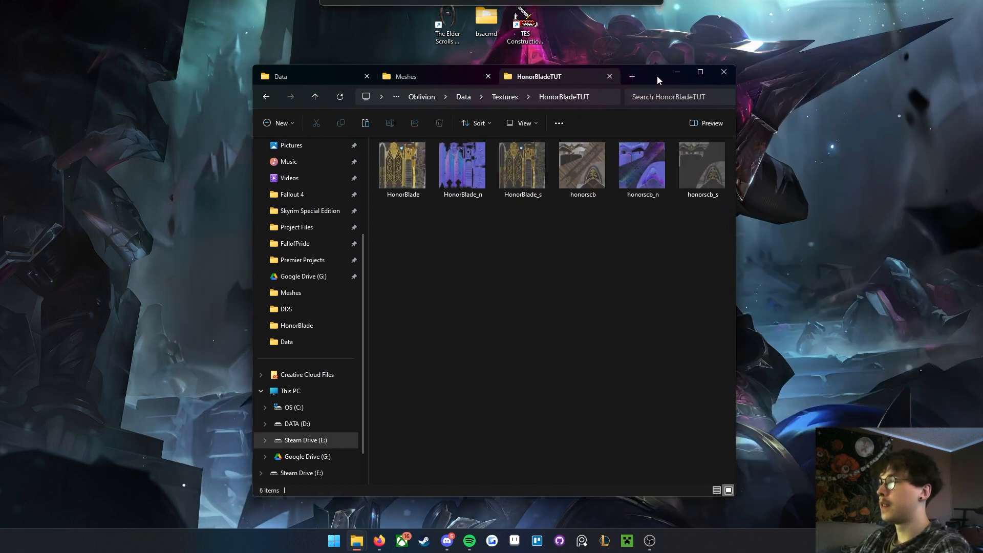
- Open the HonorBladeTUT folder in Meshes, and open Oblivion Mods' Vanilla Weapons folder in the project window
{"action": "left_click", "coordinate": [419, 75]}
{"action": "double_click", "coordinate": [433, 175]}
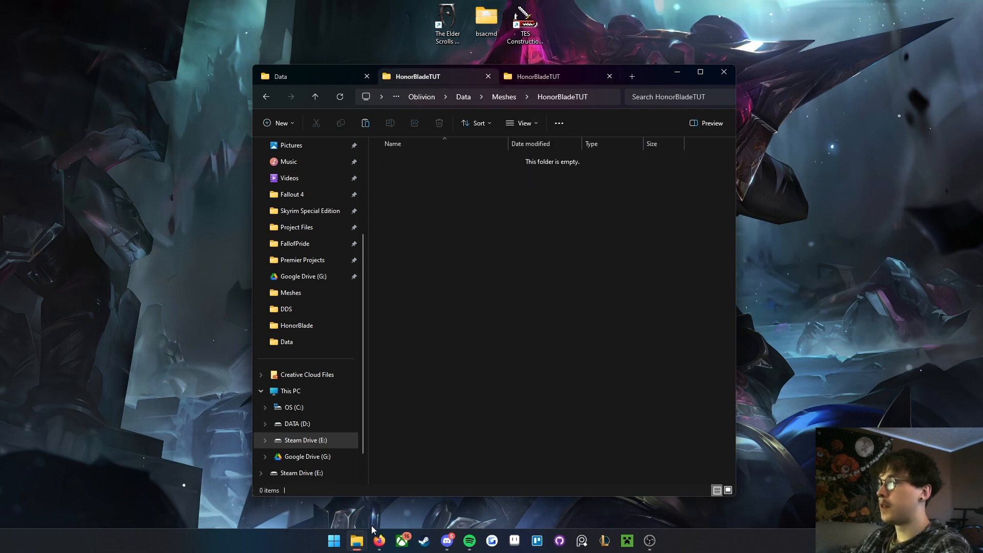
{"action": "mouse_move", "coordinate": [357, 543]}
{"action": "left_click", "coordinate": [321, 490]}
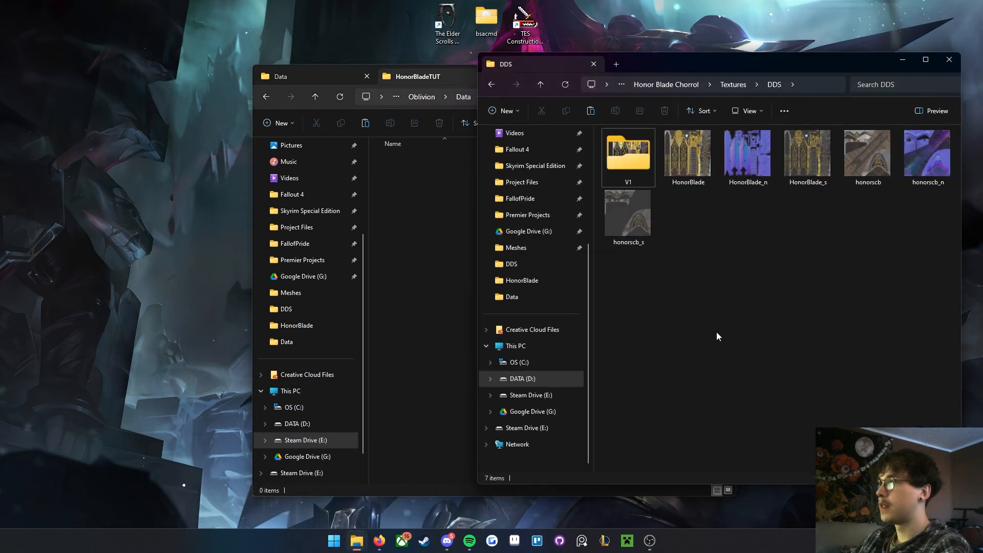
{"action": "left_click", "coordinate": [733, 84]}
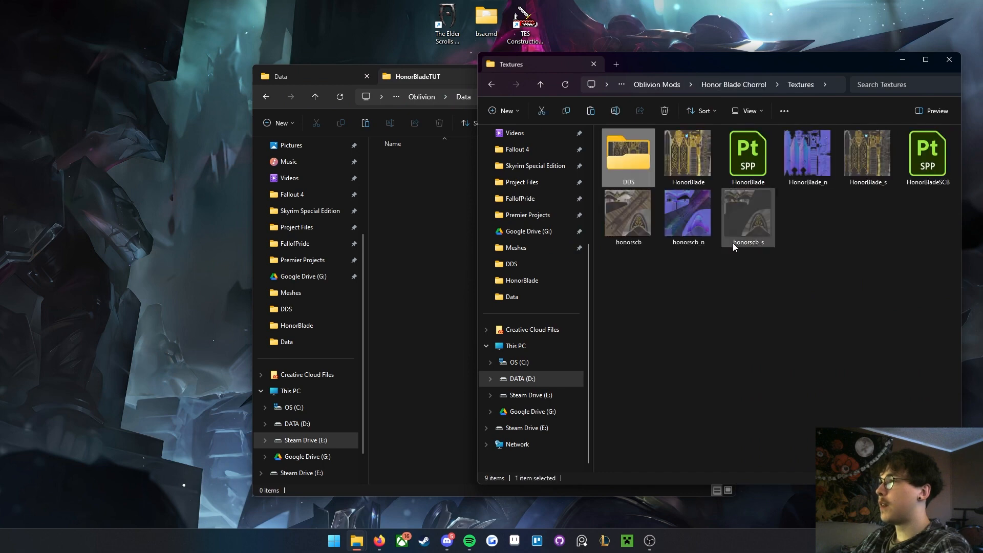
{"action": "left_click", "coordinate": [743, 88]}
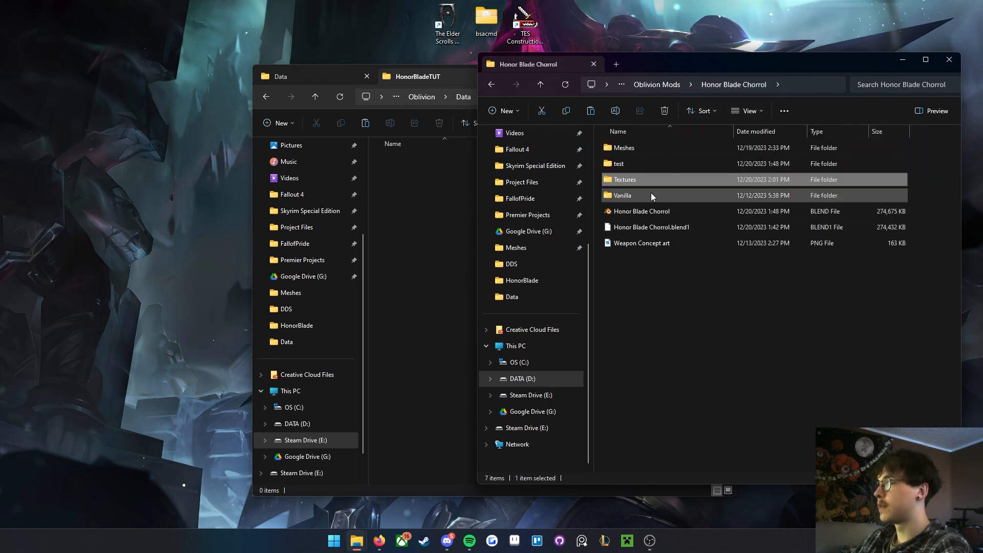
{"action": "double_click", "coordinate": [650, 193]}
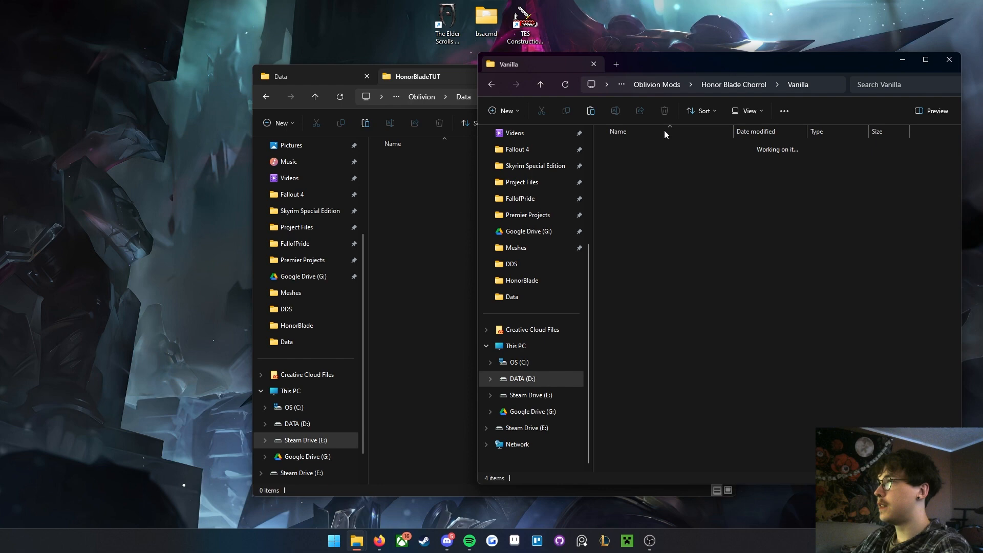
{"action": "key", "text": "alt+Left"}
{"action": "left_click", "coordinate": [667, 85]}
{"action": "double_click", "coordinate": [649, 179]}
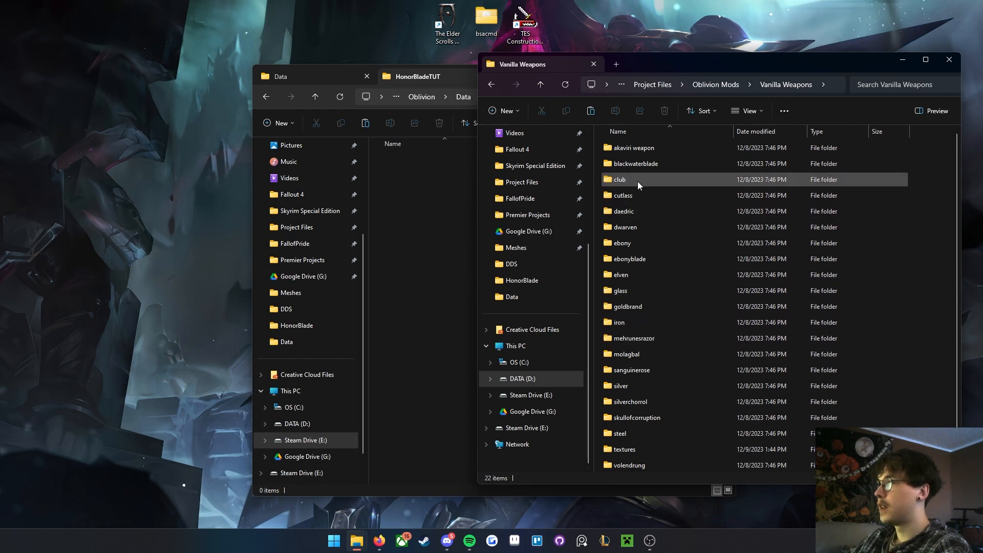
- Copy the longsword NIF file from the vanilla ebony folder into the Meshes HonorBladeTUT folder and minimize the ebony window
{"action": "double_click", "coordinate": [642, 259]}
{"action": "key", "text": "alt+Left"}
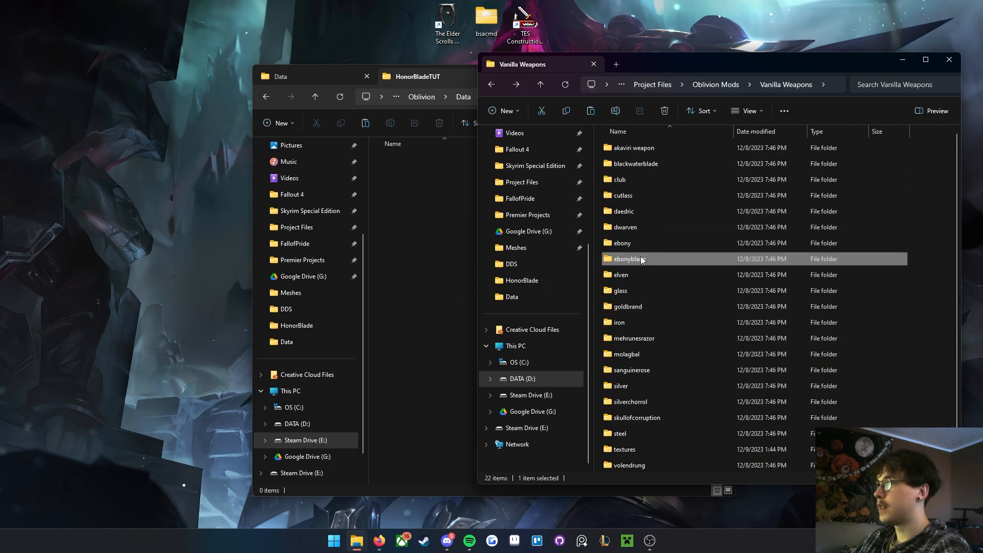
{"action": "double_click", "coordinate": [634, 244]}
{"action": "left_click", "coordinate": [643, 244]}
{"action": "left_click_drag", "start_coordinate": [643, 241], "coordinate": [471, 246]}
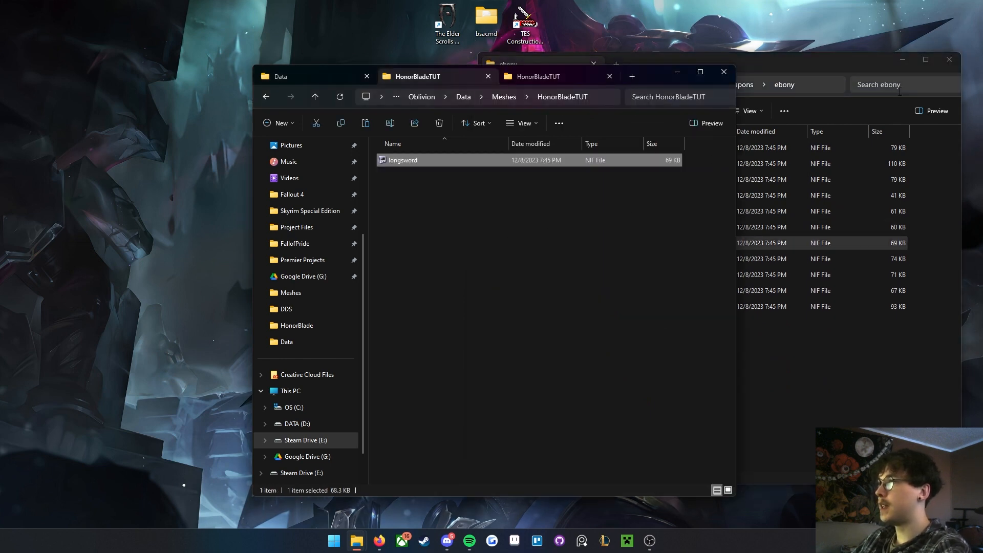
{"action": "left_click", "coordinate": [902, 60]}
- Rename the copied longsword NIF file to HonorBlade and open it in NifSkope
{"action": "left_click", "coordinate": [423, 160]}
{"action": "type", "text": "Honorb"}
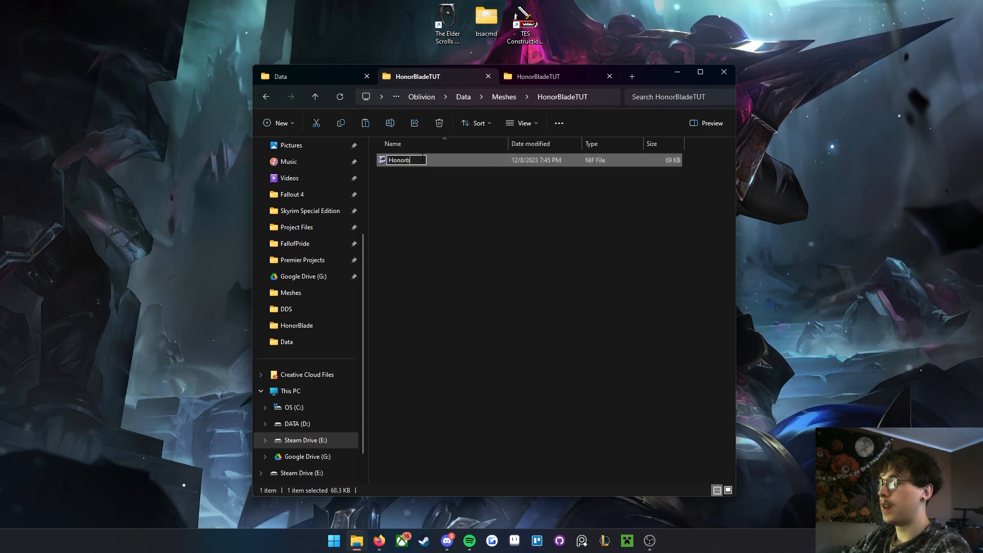
{"action": "key", "text": "BackSpace"}
{"action": "type", "text": "Blad"}
{"action": "key", "text": "Return"}
{"action": "left_click", "coordinate": [421, 160]}
{"action": "left_click", "coordinate": [422, 160]}
{"action": "type", "text": "e"}
{"action": "key", "text": "Return"}
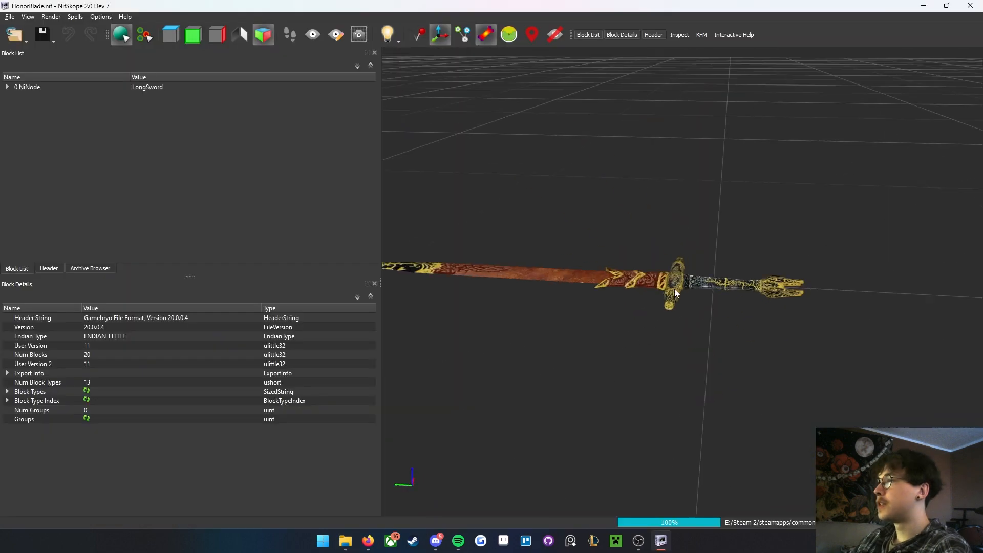
- Examine the vanilla sword and scabbard meshes and the blocks under the LongSword NiNode
{"action": "left_click_drag", "start_coordinate": [674, 288], "coordinate": [705, 365]}
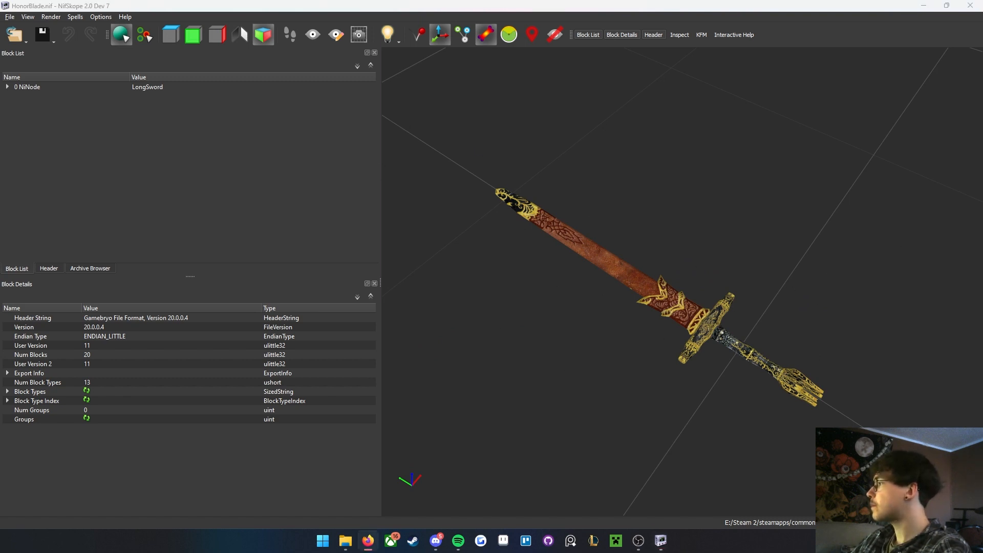
{"action": "left_click_drag", "start_coordinate": [723, 285], "coordinate": [630, 282]}
{"action": "left_click", "coordinate": [630, 282]}
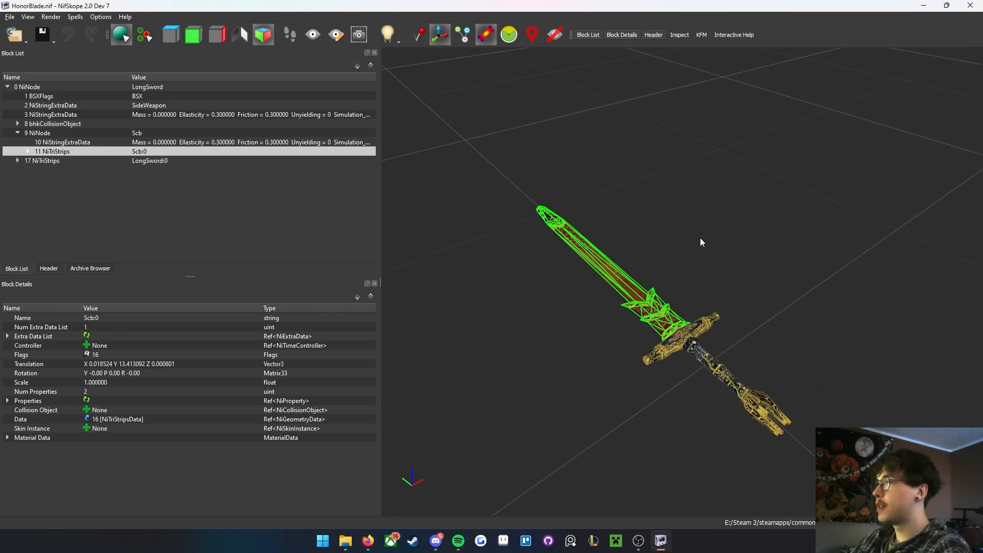
{"action": "left_click_drag", "start_coordinate": [718, 294], "coordinate": [615, 253]}
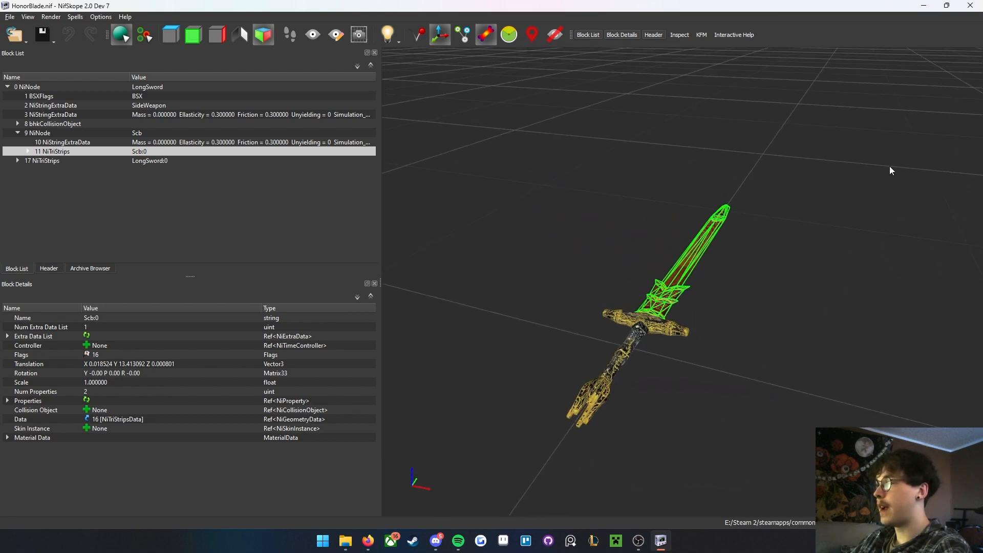
{"action": "left_click_drag", "start_coordinate": [762, 209], "coordinate": [593, 260]}
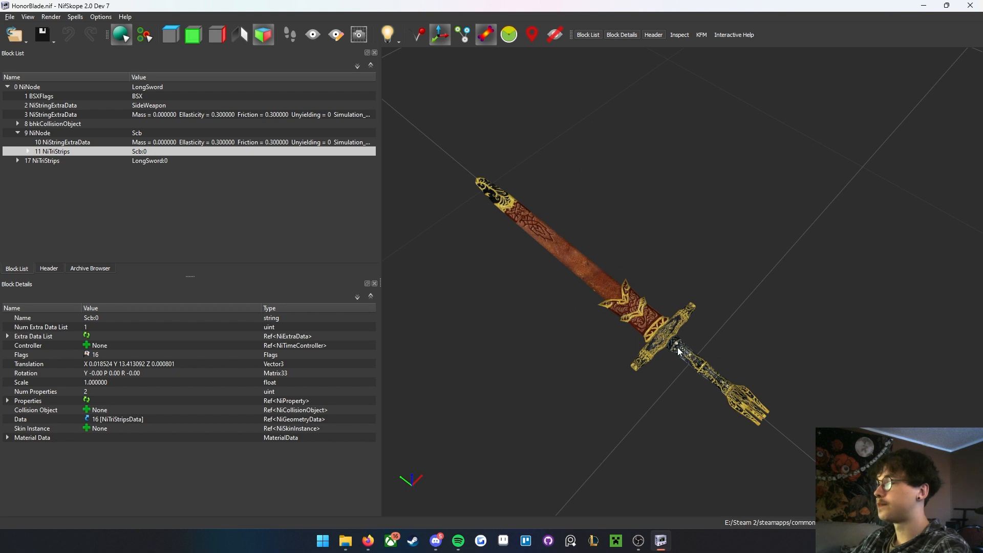
{"action": "left_click", "coordinate": [8, 86]}
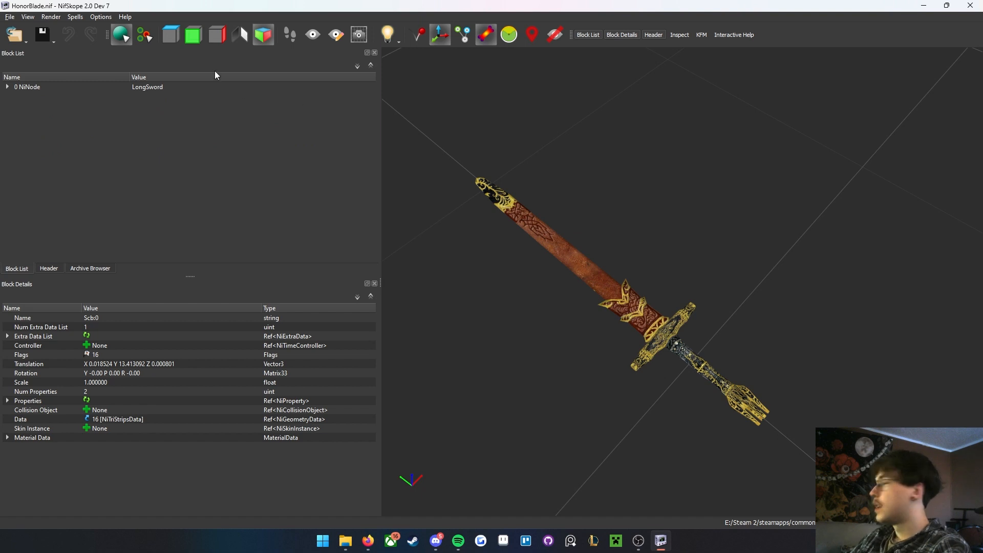
{"action": "left_click", "coordinate": [7, 86]}
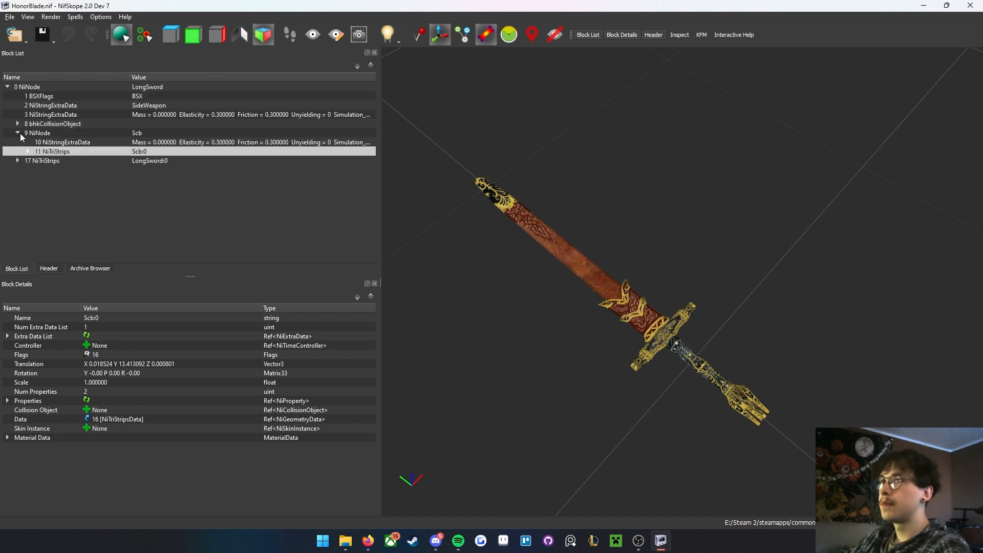
{"action": "left_click", "coordinate": [18, 133]}
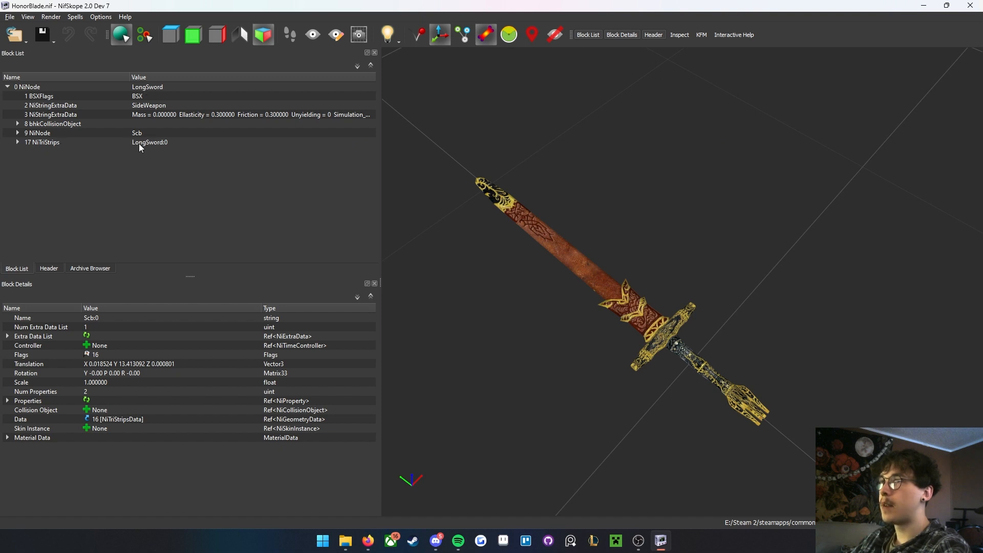
{"action": "left_click", "coordinate": [669, 330]}
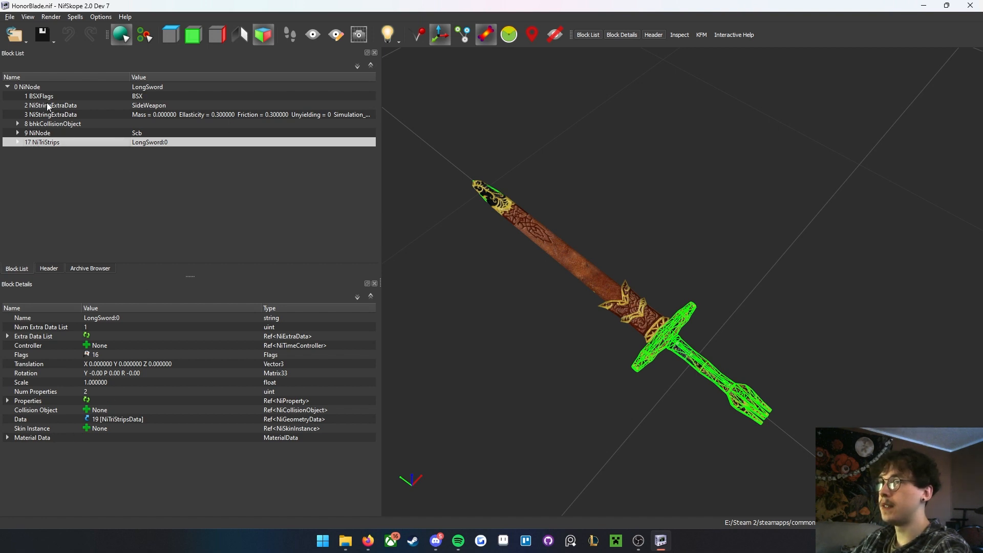
- Import the HonorBlade OBJ file as a mesh attached to the root LongSword NiNode
{"action": "left_click", "coordinate": [28, 88]}
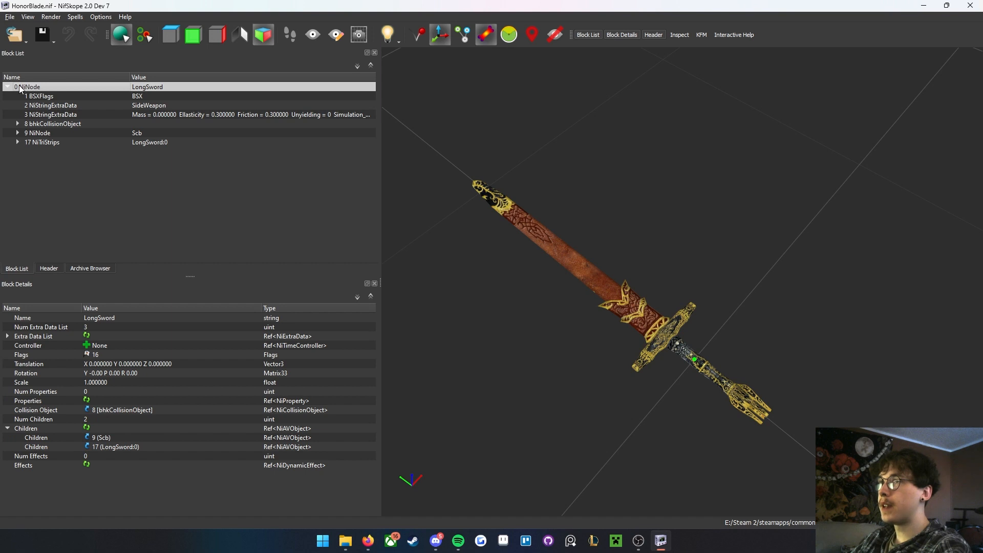
{"action": "left_click", "coordinate": [8, 17]}
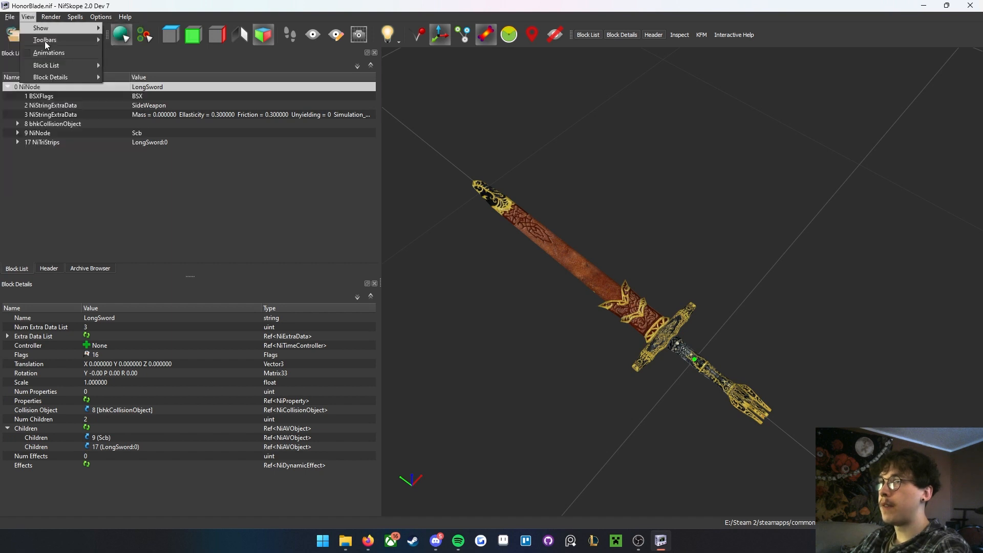
{"action": "mouse_move", "coordinate": [50, 139]}
{"action": "left_click", "coordinate": [164, 139]}
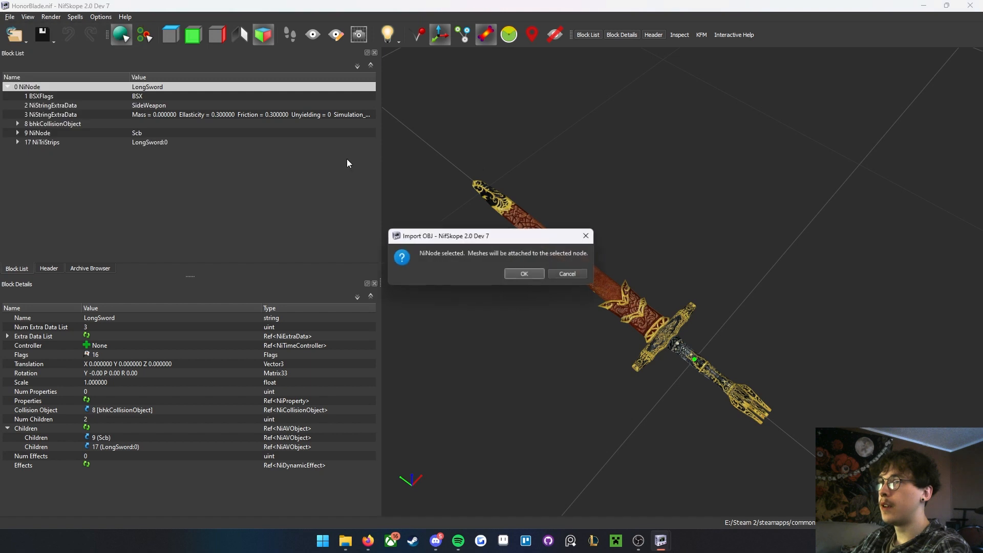
{"action": "left_click", "coordinate": [529, 276]}
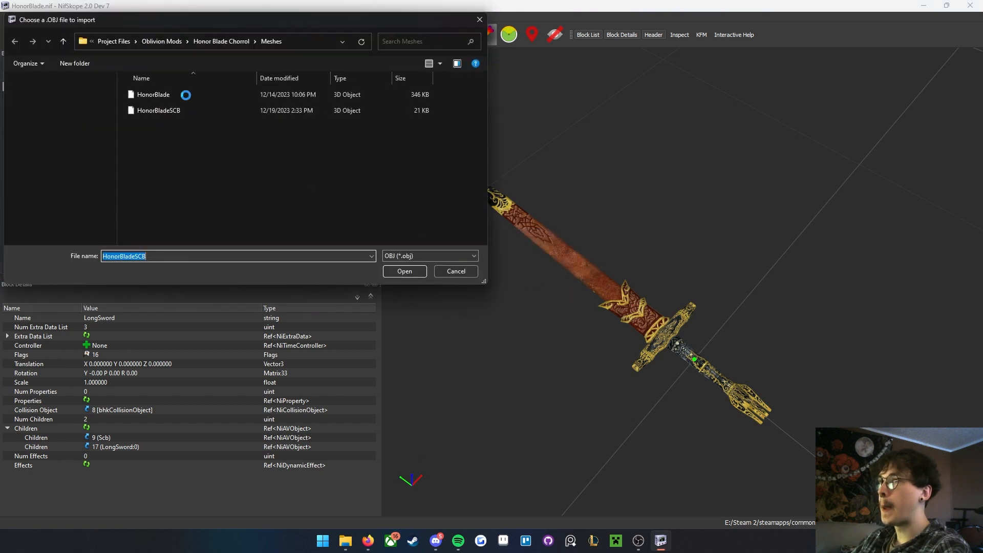
{"action": "left_click", "coordinate": [337, 172]}
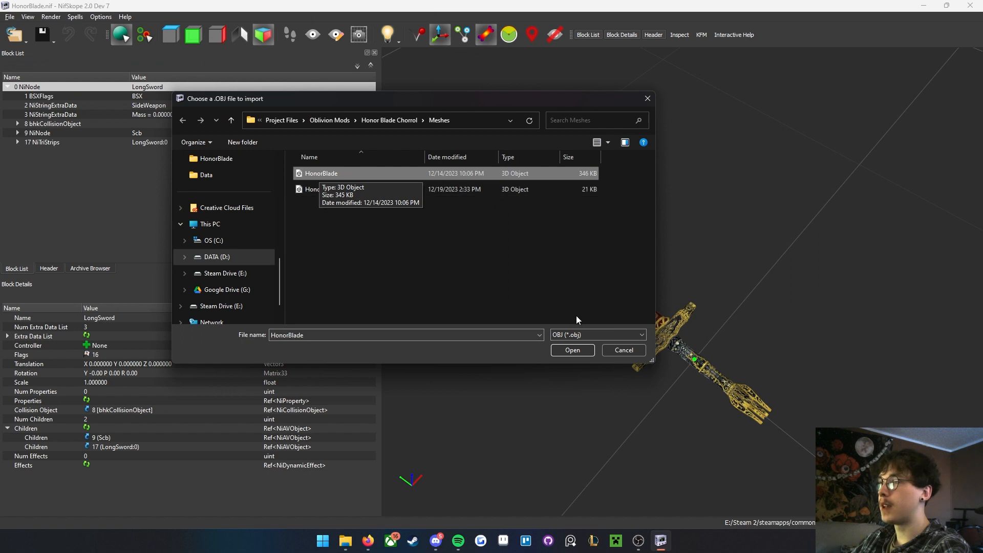
{"action": "left_click", "coordinate": [571, 350]}
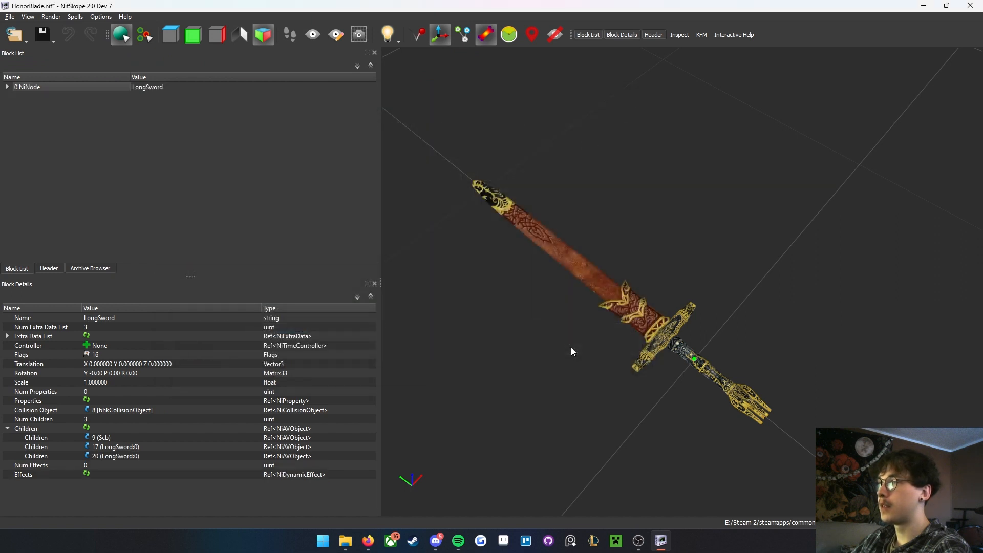
- Set the Data reference of the vanilla sword's NiTriStrips to 23, the imported shape's NiTriShapeData block
{"action": "left_click", "coordinate": [8, 87]}
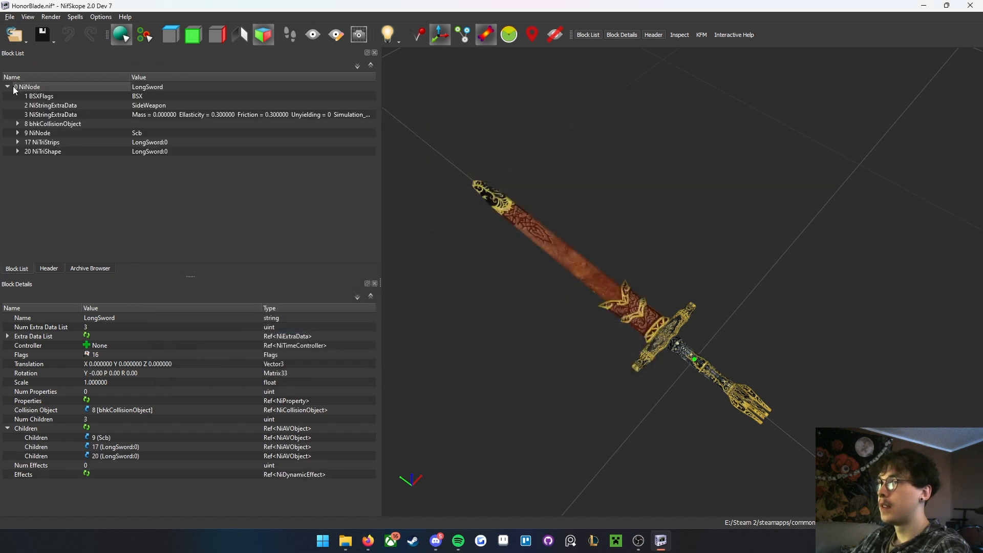
{"action": "left_click", "coordinate": [36, 143]}
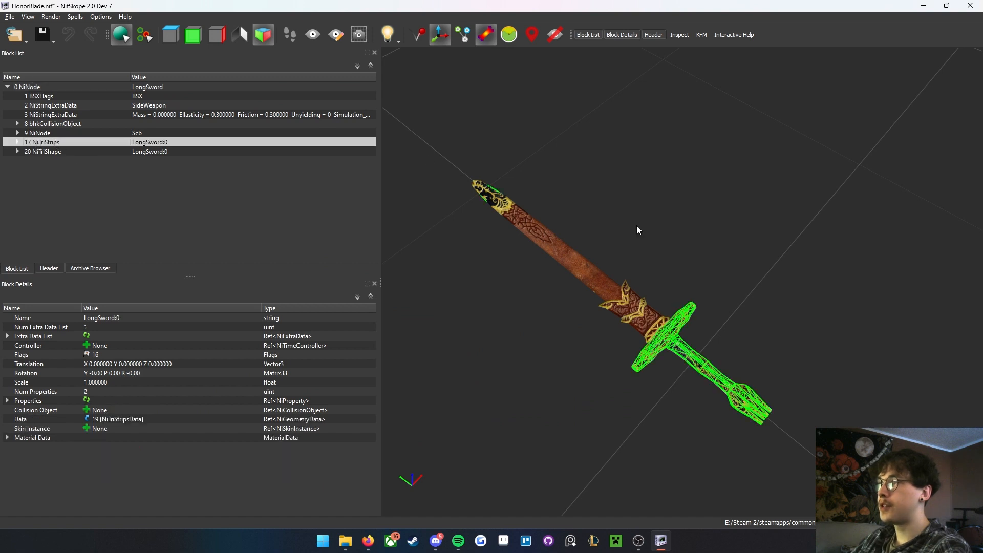
{"action": "left_click", "coordinate": [72, 151]}
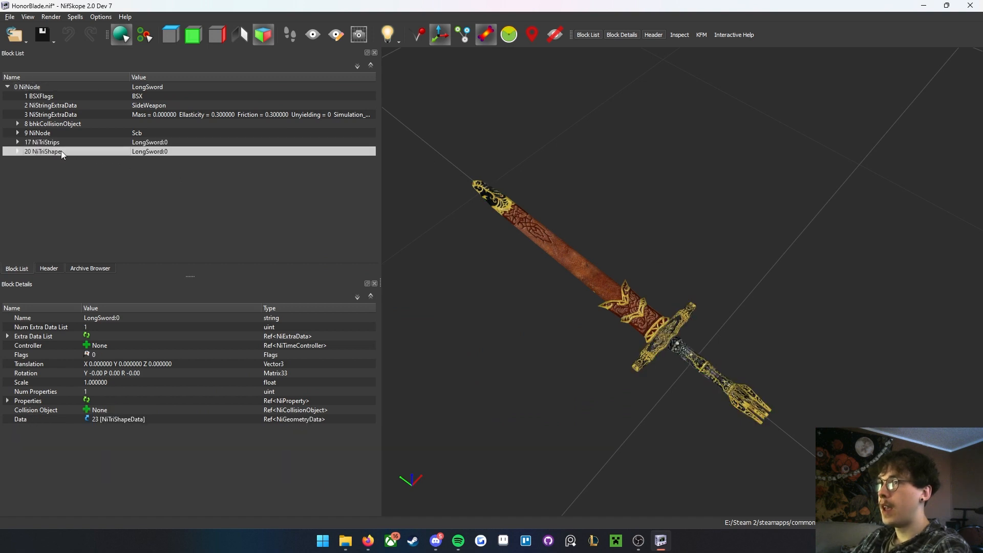
{"action": "mouse_move", "coordinate": [57, 155]}
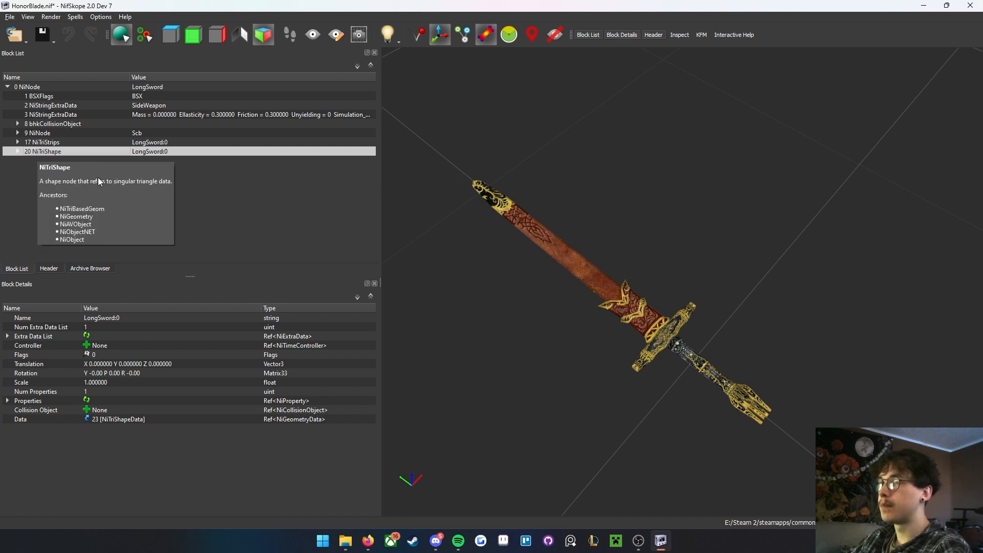
{"action": "left_click", "coordinate": [18, 151]}
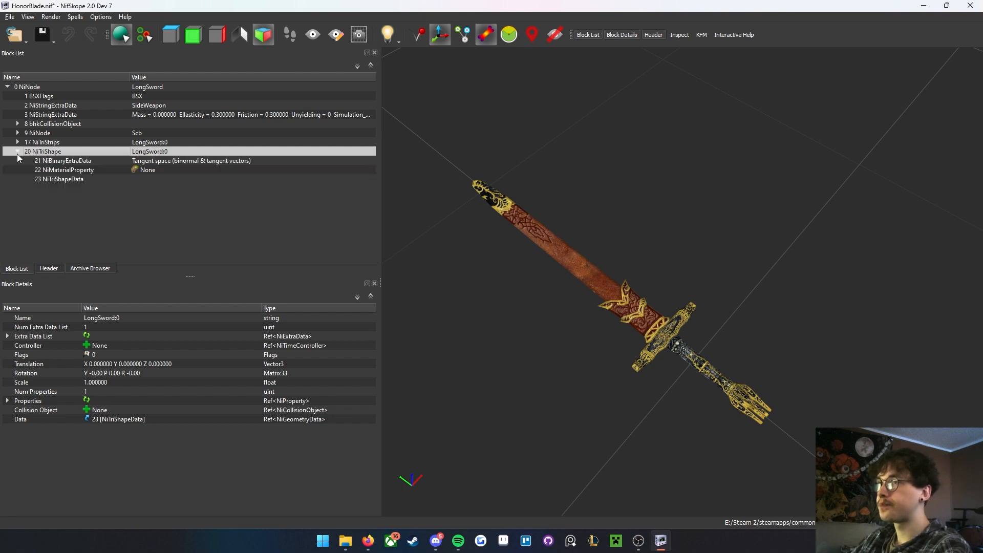
{"action": "left_click", "coordinate": [72, 180]}
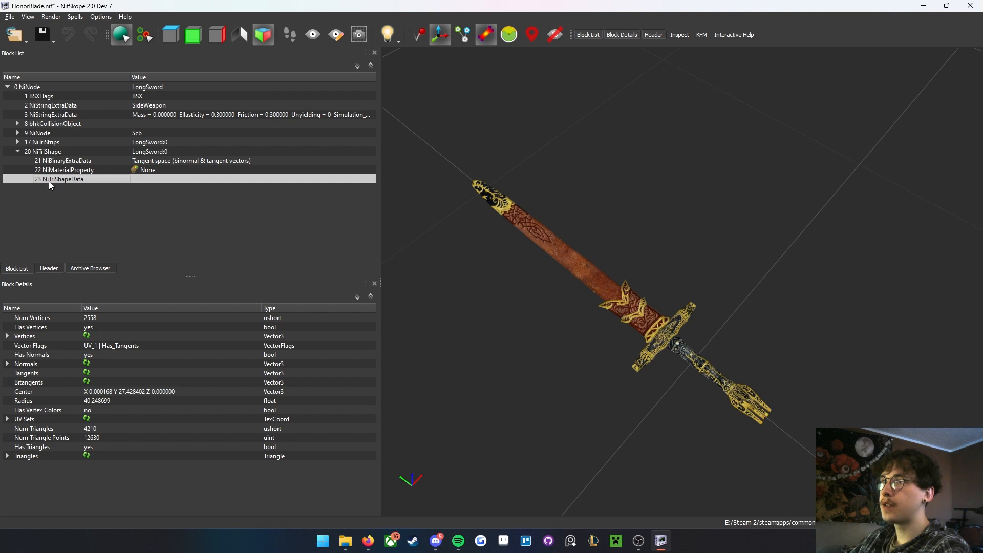
{"action": "left_click", "coordinate": [18, 151]}
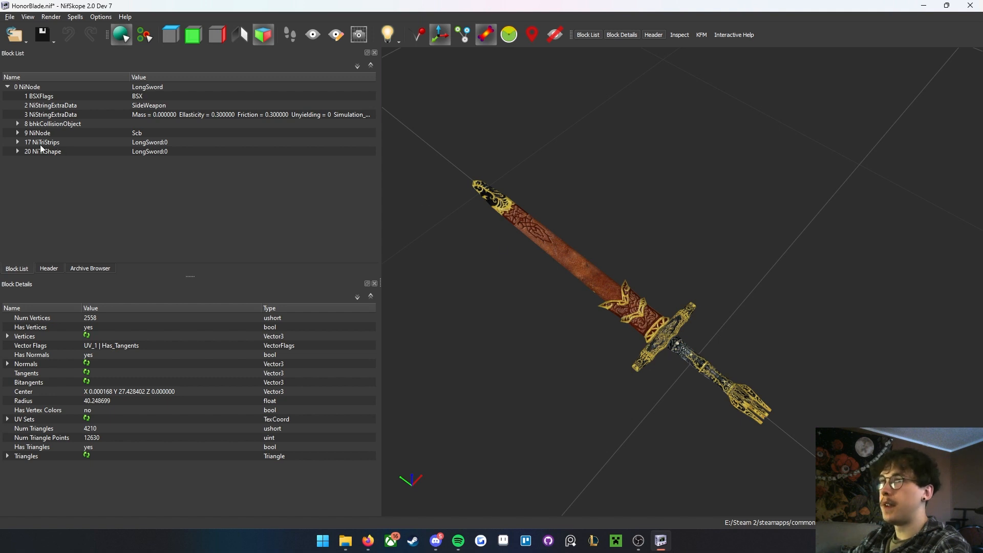
{"action": "left_click", "coordinate": [19, 142]}
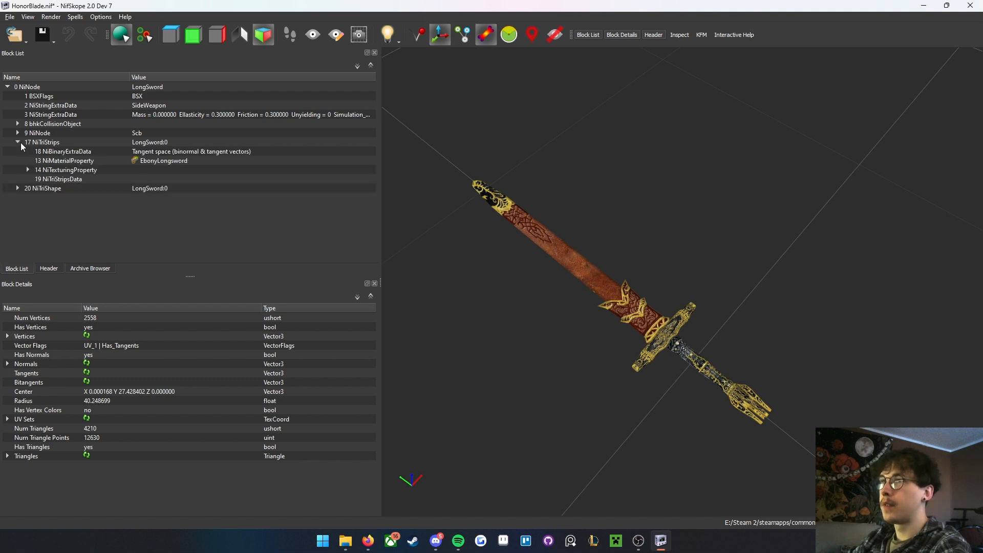
{"action": "left_click", "coordinate": [40, 143]}
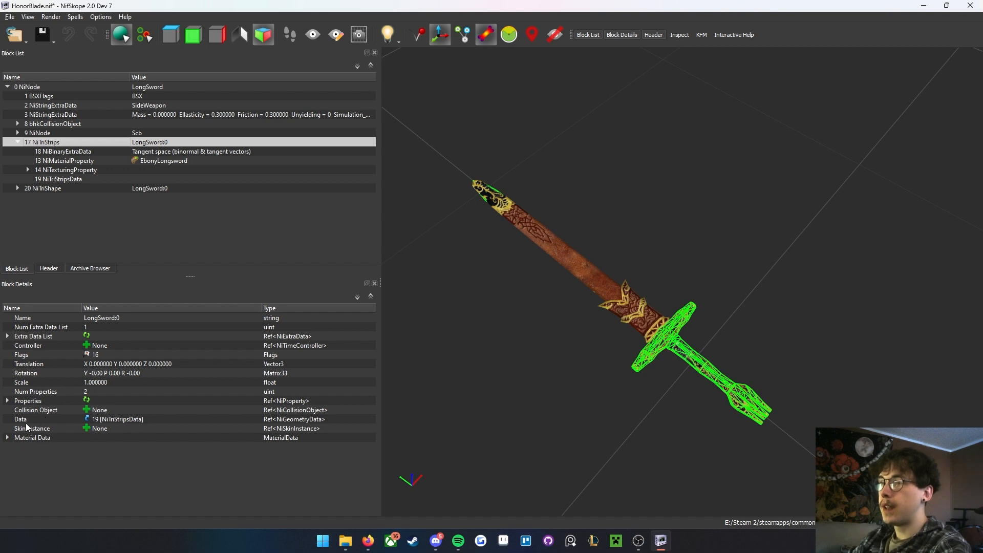
{"action": "double_click", "coordinate": [105, 419]}
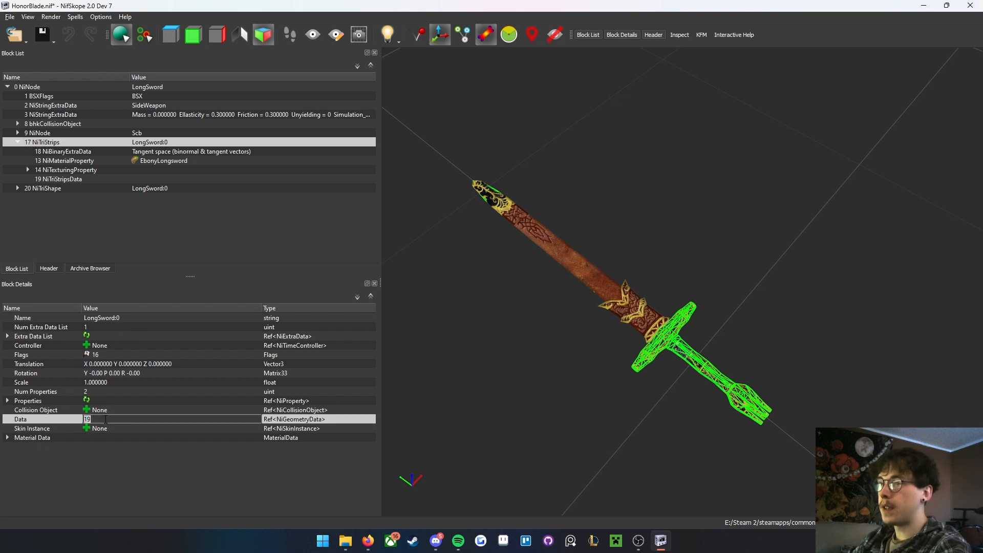
{"action": "type", "text": "23"}
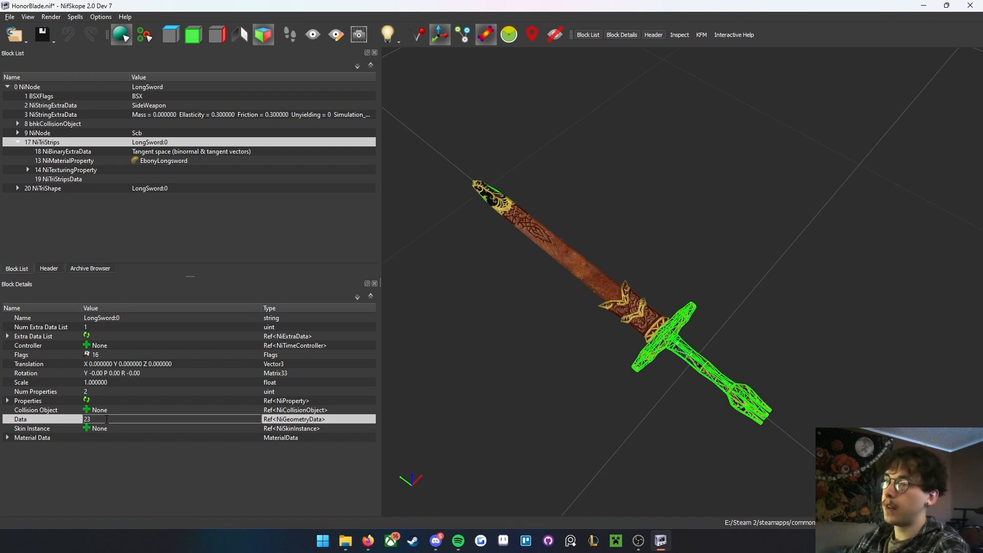
{"action": "key", "text": "Return"}
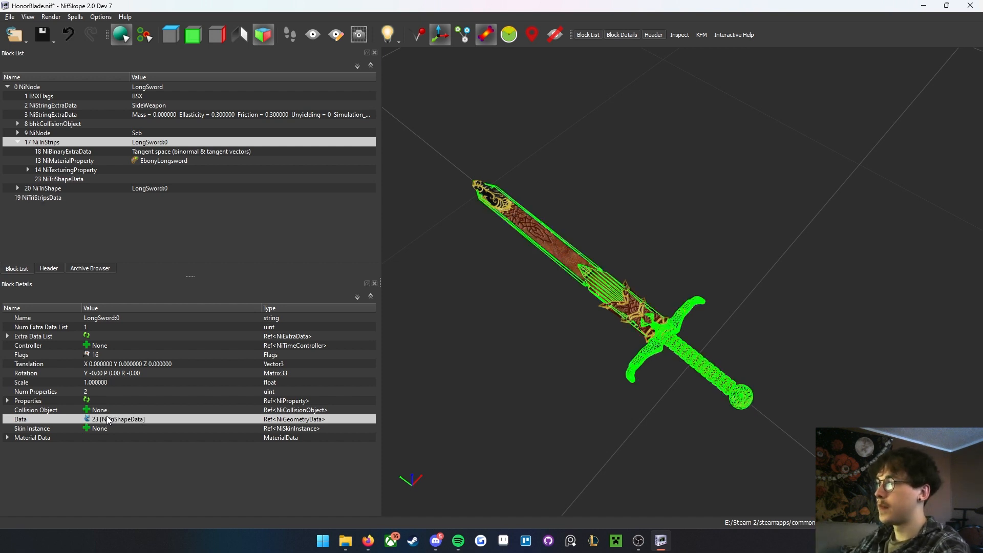
- Inspect the swapped sword mesh and delete the detached NiTriStripsData block and the redundant imported NiTriShape
{"action": "left_click", "coordinate": [502, 410]}
{"action": "left_click_drag", "start_coordinate": [667, 337], "coordinate": [718, 338]}
{"action": "scroll", "coordinate": [719, 340], "scroll_direction": "up", "scroll_amount": 2}
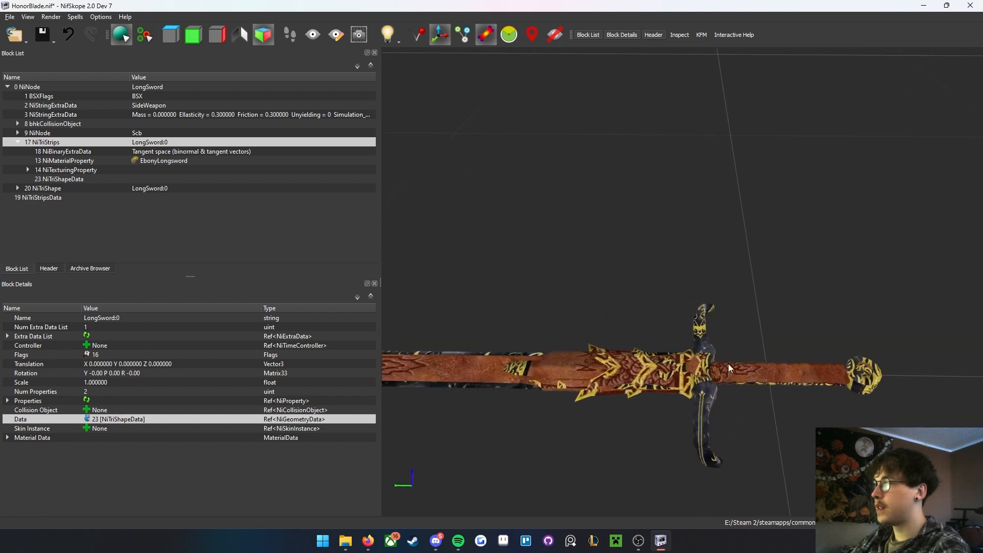
{"action": "middle_click_drag", "start_coordinate": [728, 363], "coordinate": [664, 351]}
{"action": "scroll", "coordinate": [663, 351], "scroll_direction": "up", "scroll_amount": 2}
{"action": "left_click_drag", "start_coordinate": [664, 354], "coordinate": [662, 378]}
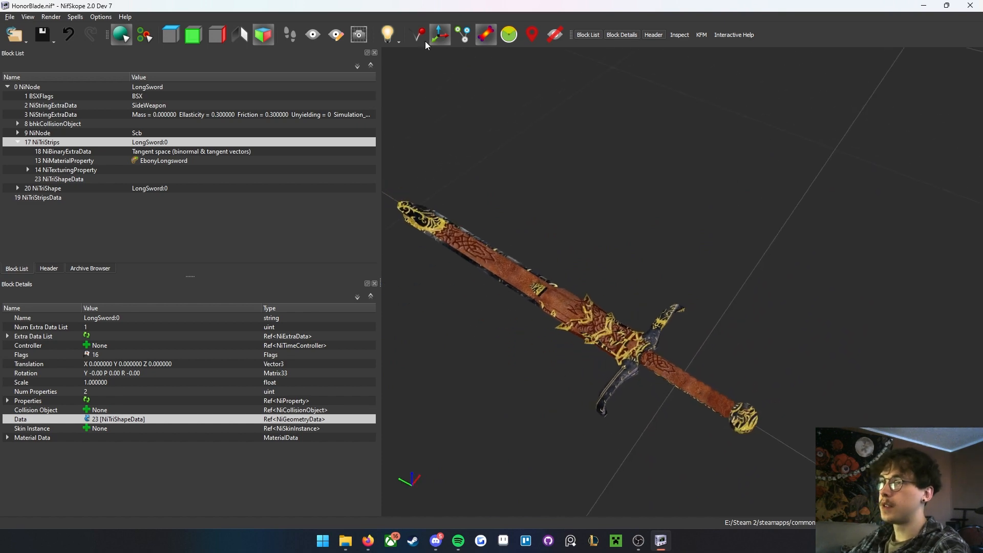
{"action": "left_click", "coordinate": [23, 196]}
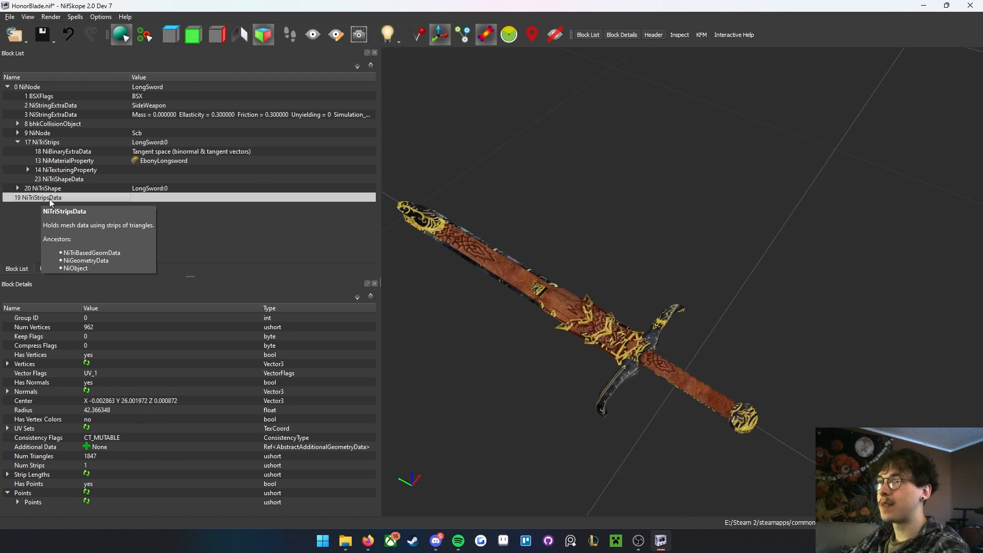
{"action": "key", "text": "ctrl+Delete"}
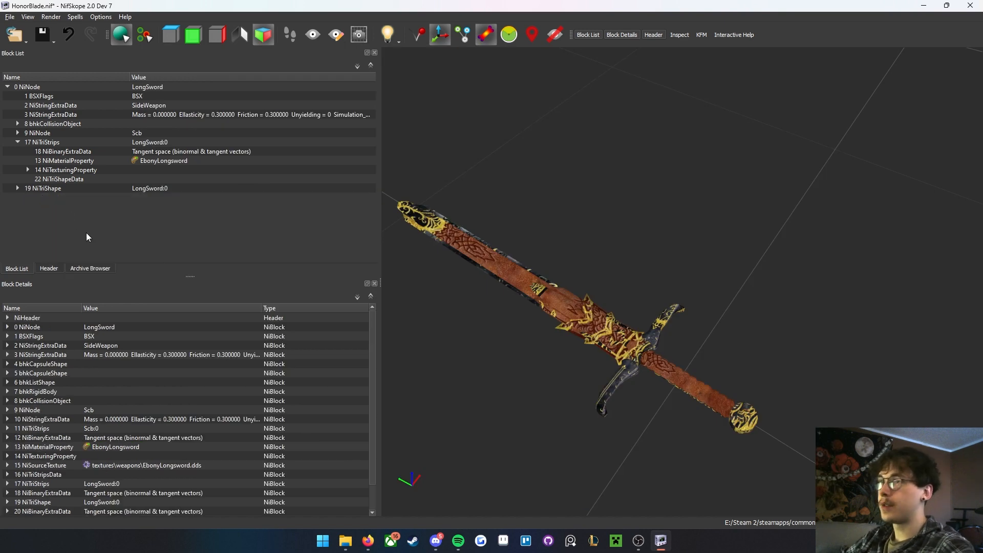
{"action": "left_click", "coordinate": [36, 189]}
{"action": "key", "text": "ctrl+Delete"}
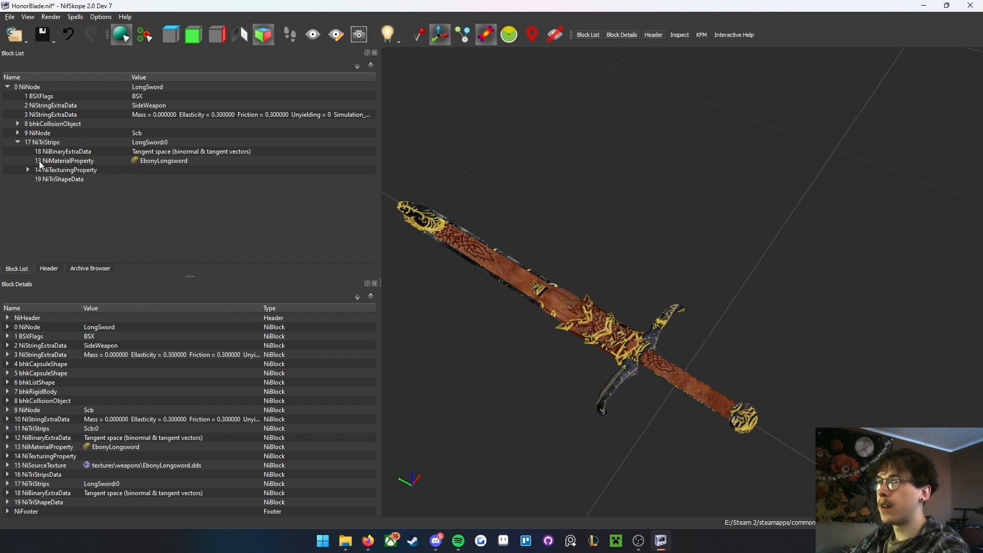
- Rename the sword's NiMaterialProperty to HonorBlade
{"action": "double_click", "coordinate": [154, 161]}
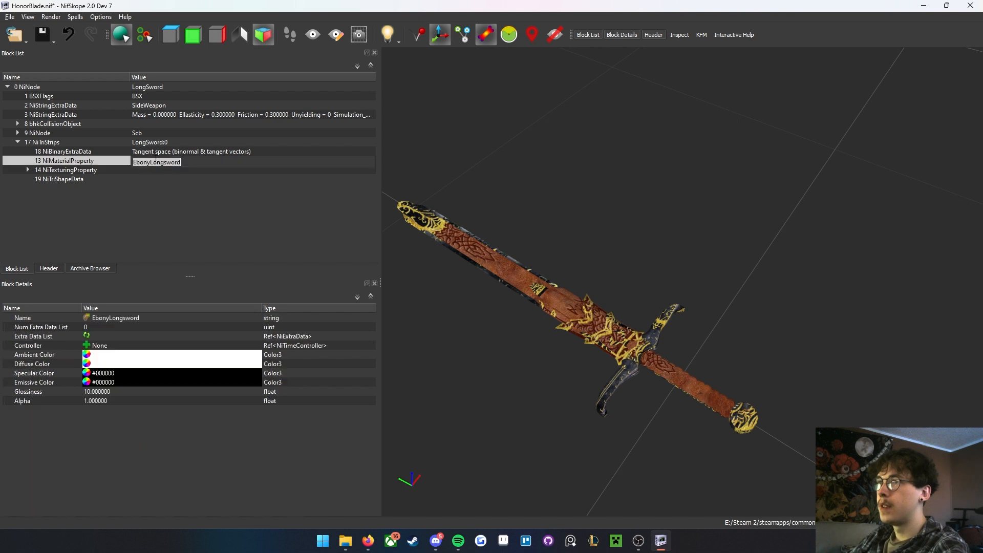
{"action": "type", "text": "Hon"}
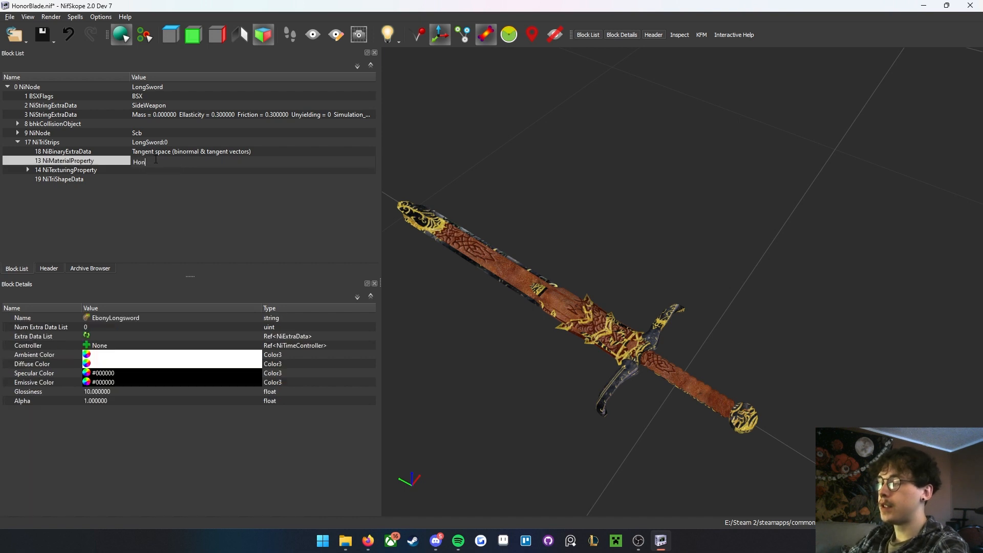
{"action": "type", "text": "orBlade"}
{"action": "key", "text": "Return"}
{"action": "left_click", "coordinate": [301, 182]}
- Expand the sword's NiTexturingProperty and check the HonorBladeTUT folder name under Oblivion's Data Meshes folder in File Explorer
{"action": "left_click", "coordinate": [28, 170]}
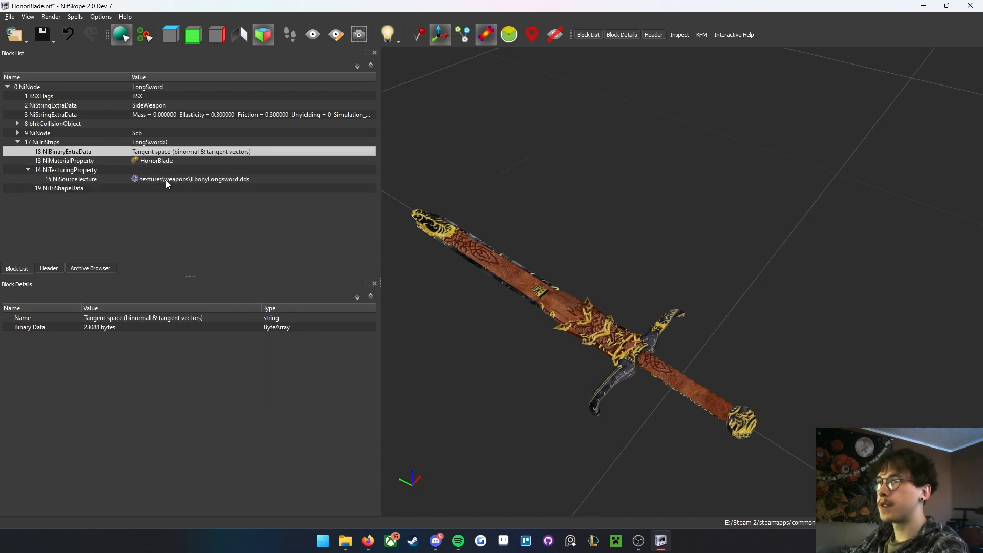
{"action": "mouse_move", "coordinate": [345, 541]}
{"action": "mouse_move", "coordinate": [365, 484]}
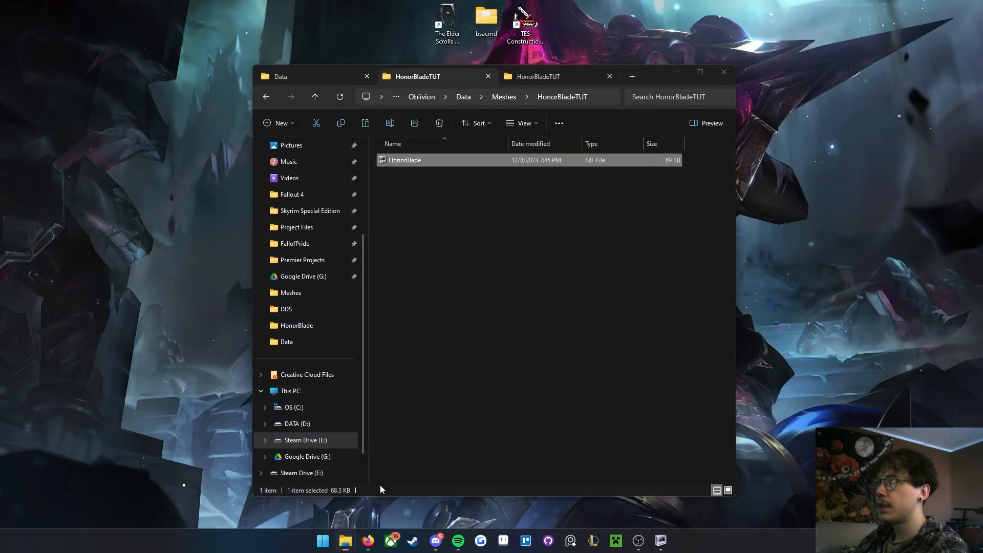
{"action": "left_click", "coordinate": [379, 484]}
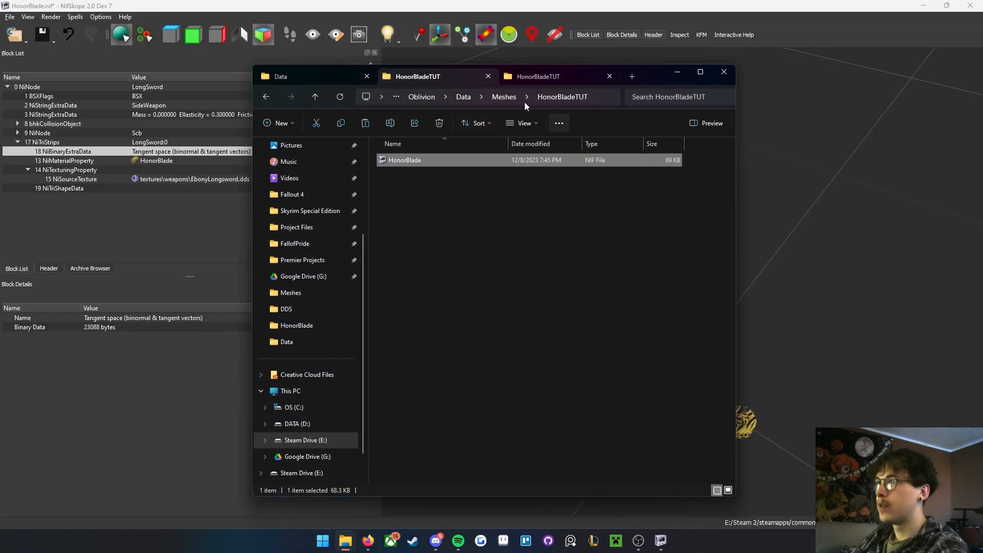
{"action": "left_click", "coordinate": [503, 96]}
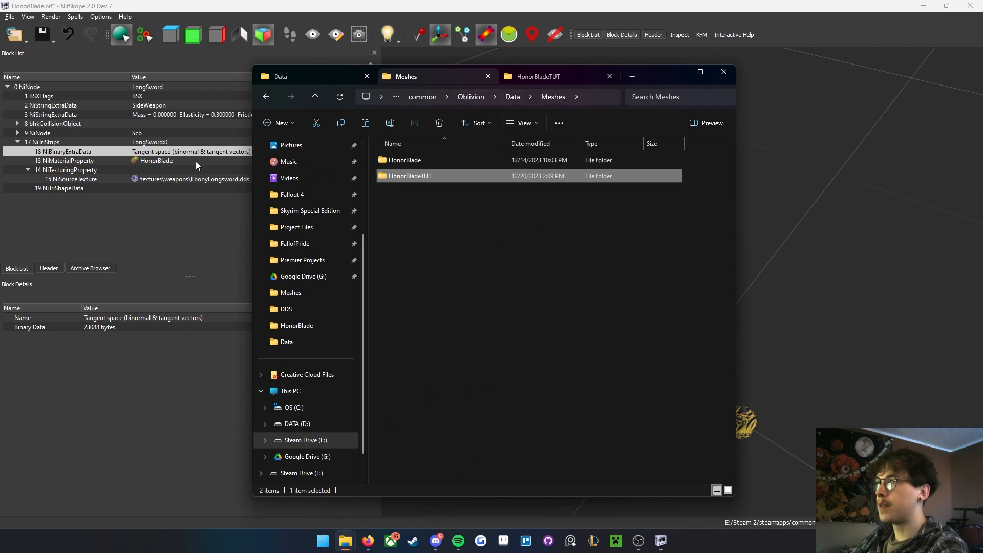
{"action": "left_click", "coordinate": [413, 178]}
{"action": "double_click", "coordinate": [463, 177]}
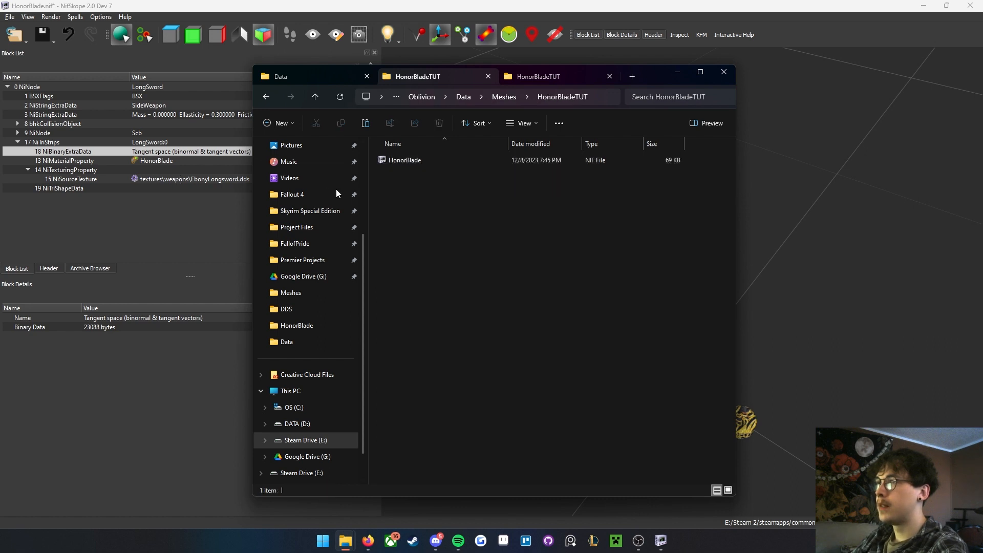
- Set the sword's NiSourceTexture path to textures\HonorBladeTUT\HonorBlade.dds in NifSkope, inspect the textured blade and collapse its NiTriStrips
{"action": "left_click", "coordinate": [210, 179]}
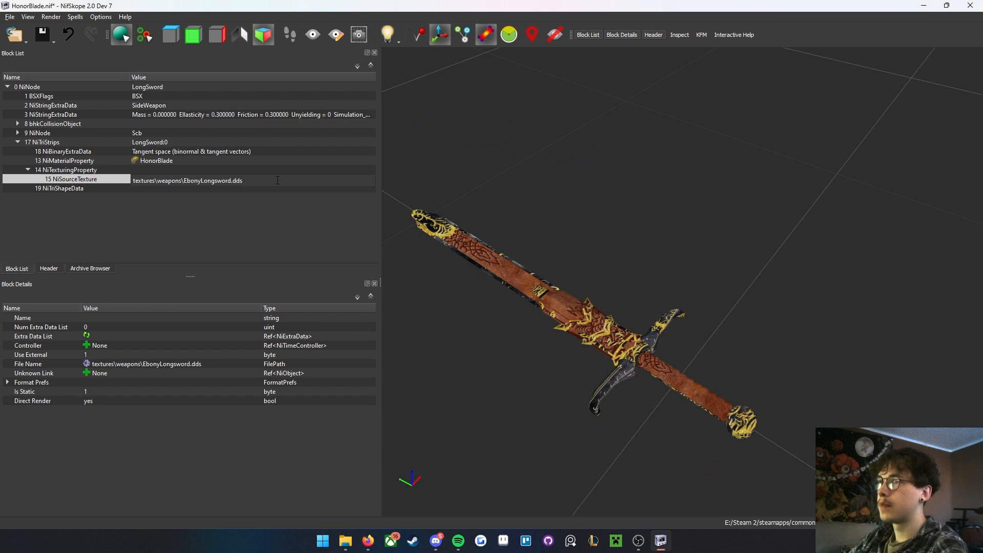
{"action": "key", "text": "BackSpace"}
{"action": "key", "text": "BackSpace"}
{"action": "key", "text": "BackSpace"}
{"action": "key", "text": "BackSpace"}
{"action": "key", "text": "BackSpace"}
{"action": "key", "text": "BackSpace"}
{"action": "key", "text": "BackSpace"}
{"action": "type", "text": "honorbaldetut"}
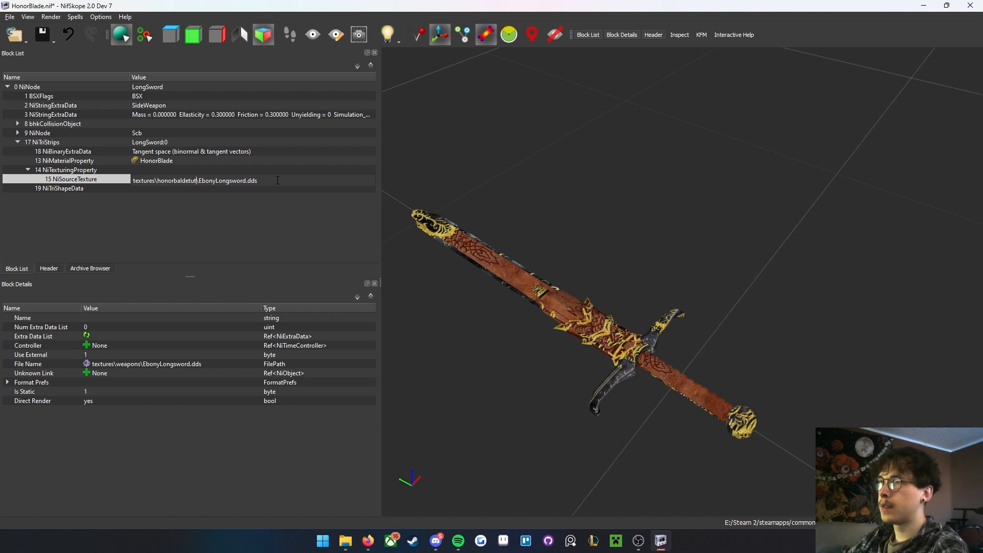
{"action": "key", "text": "Right"}
{"action": "key", "text": "shift+Right"}
{"action": "key", "text": "shift+Right"}
{"action": "key", "text": "shift+Right"}
{"action": "key", "text": "shift+Right"}
{"action": "key", "text": "shift+Right"}
{"action": "key", "text": "shift+Right"}
{"action": "key", "text": "shift+Right"}
{"action": "key", "text": "shift+Right"}
{"action": "key", "text": "shift+Right"}
{"action": "key", "text": "shift+Right"}
{"action": "key", "text": "shift+Right"}
{"action": "key", "text": "shift+Right"}
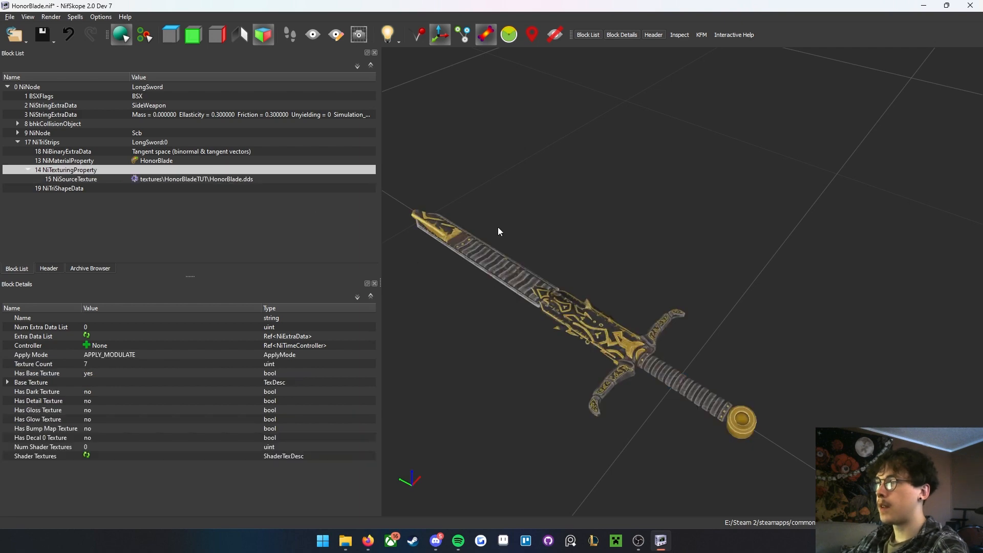
{"action": "left_click_drag", "start_coordinate": [444, 180], "coordinate": [640, 274]}
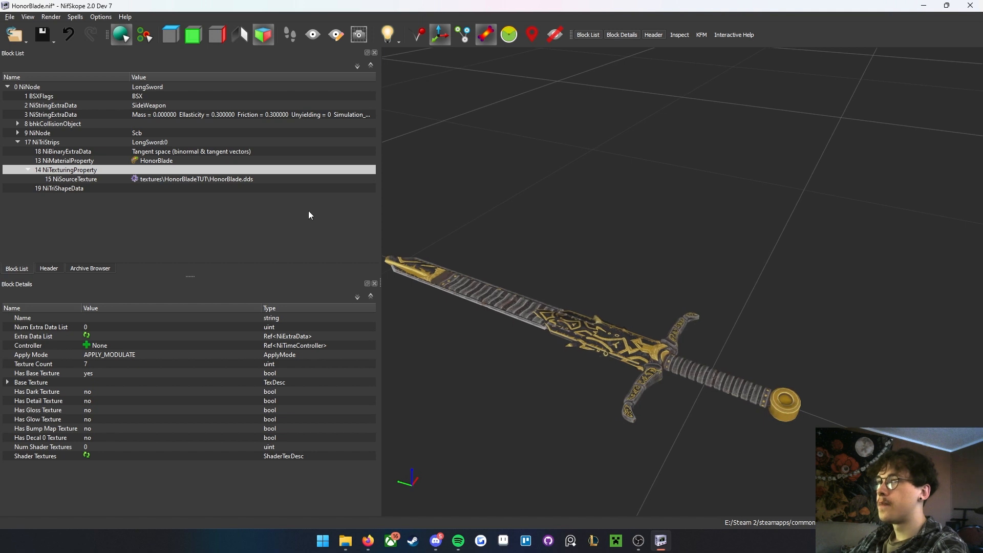
{"action": "left_click", "coordinate": [18, 142]}
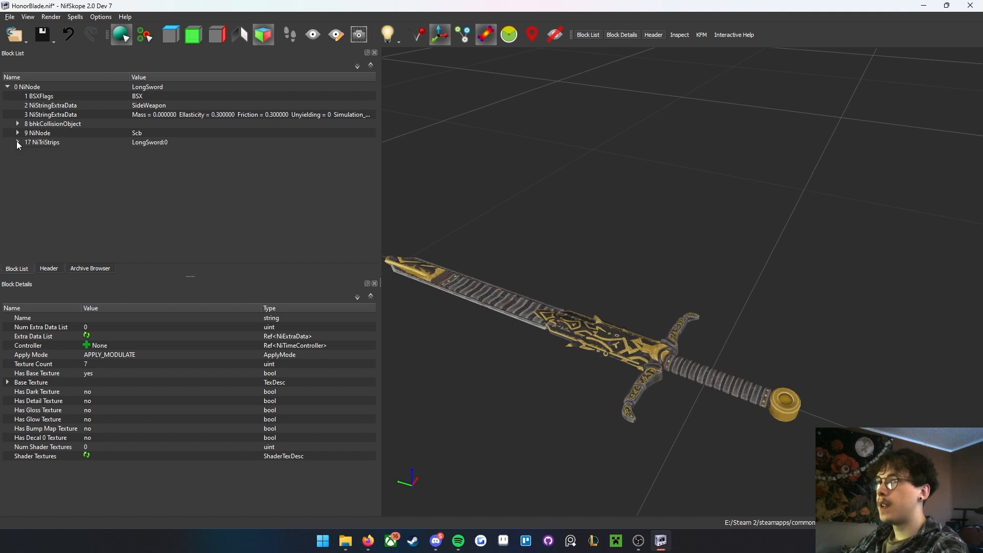
- Import HonorBladeSCB.obj from the Honor Blade Chorrol Meshes folder under the root LongSword NiNode and dismiss the import warning
{"action": "left_click_drag", "start_coordinate": [609, 292], "coordinate": [626, 304]}
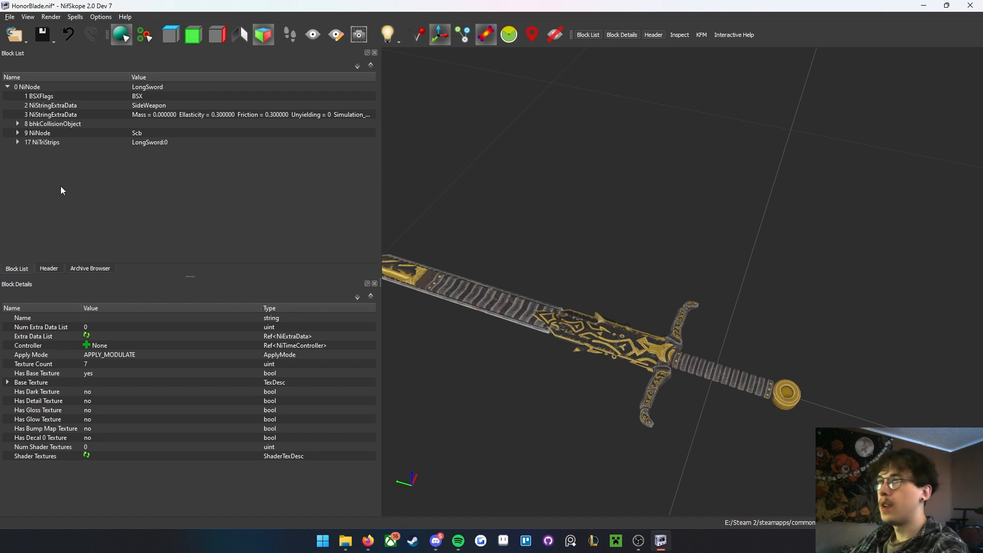
{"action": "left_click", "coordinate": [30, 88]}
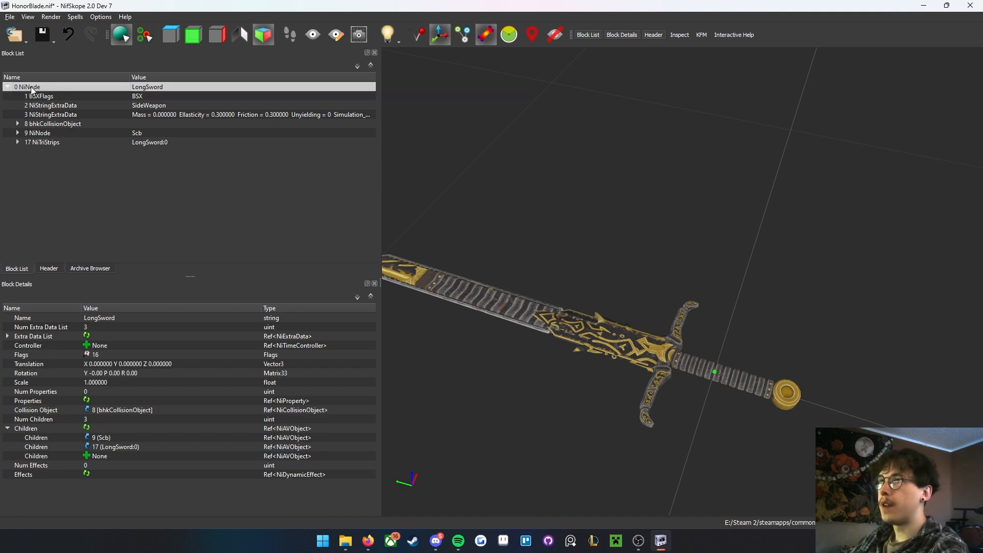
{"action": "left_click", "coordinate": [10, 18]}
{"action": "mouse_move", "coordinate": [76, 137]}
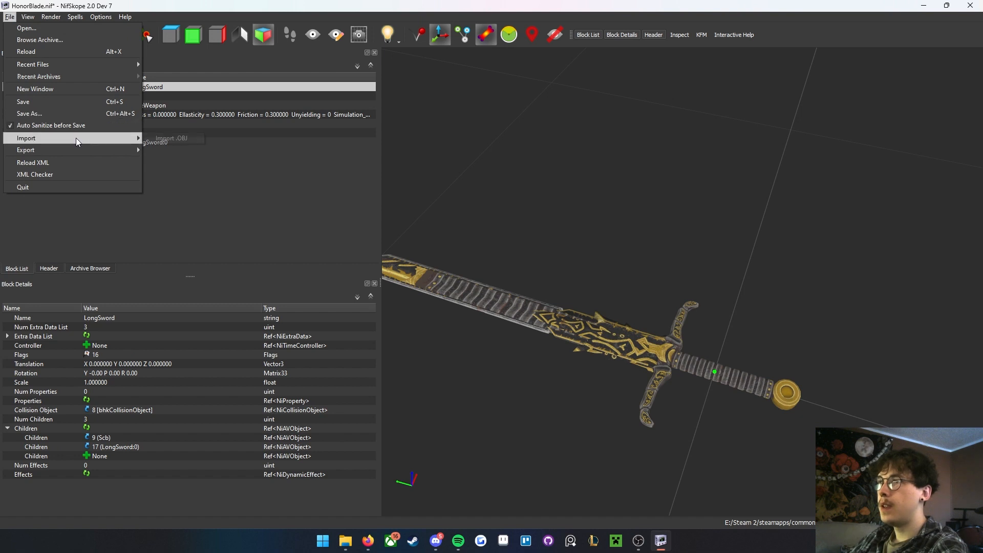
{"action": "left_click", "coordinate": [174, 139]}
{"action": "left_click", "coordinate": [526, 275]}
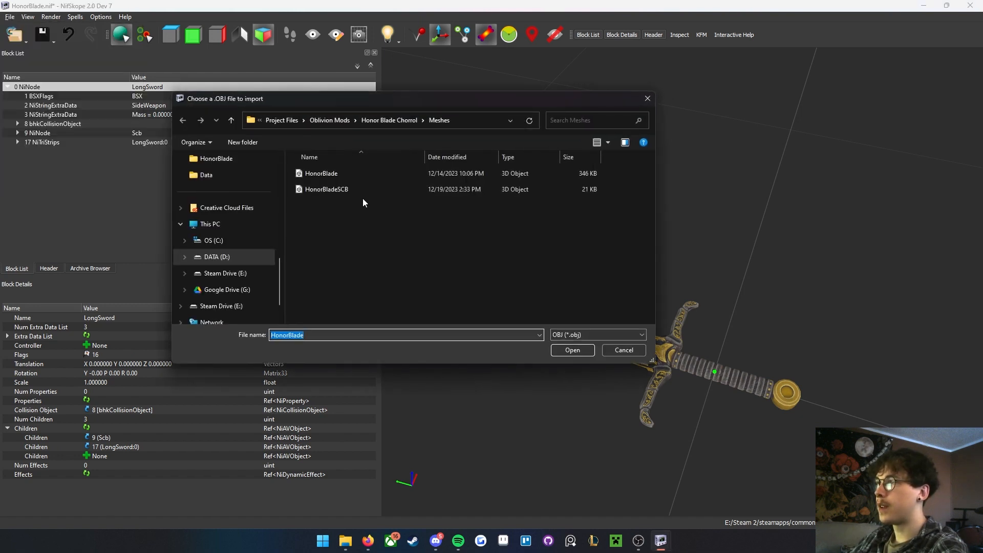
{"action": "left_click", "coordinate": [332, 189]}
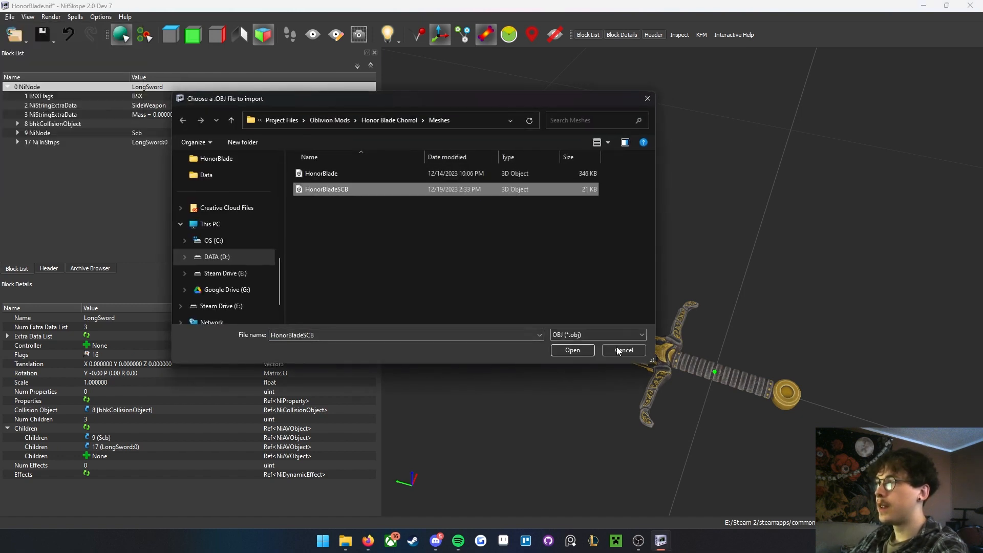
{"action": "left_click", "coordinate": [576, 350]}
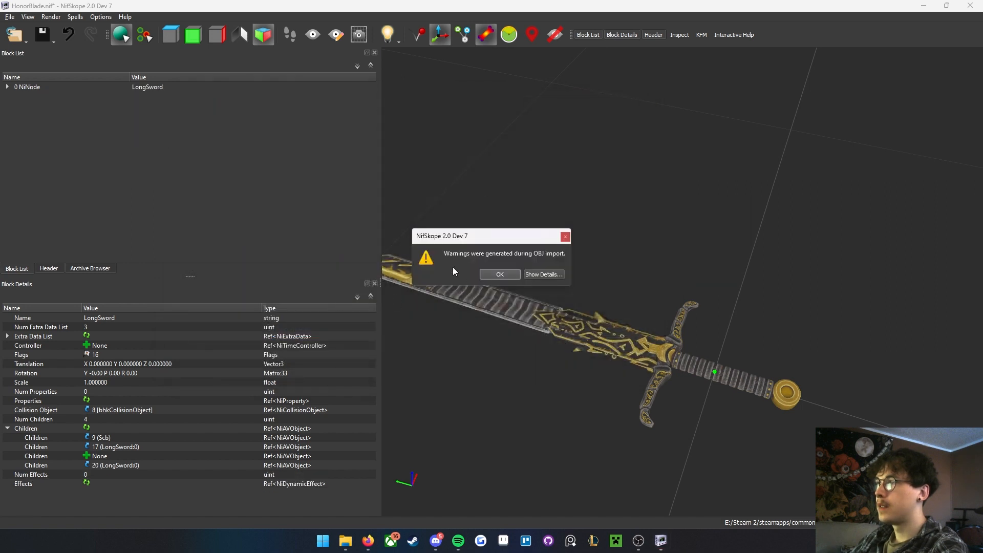
{"action": "left_click", "coordinate": [543, 273]}
{"action": "left_click", "coordinate": [499, 274]}
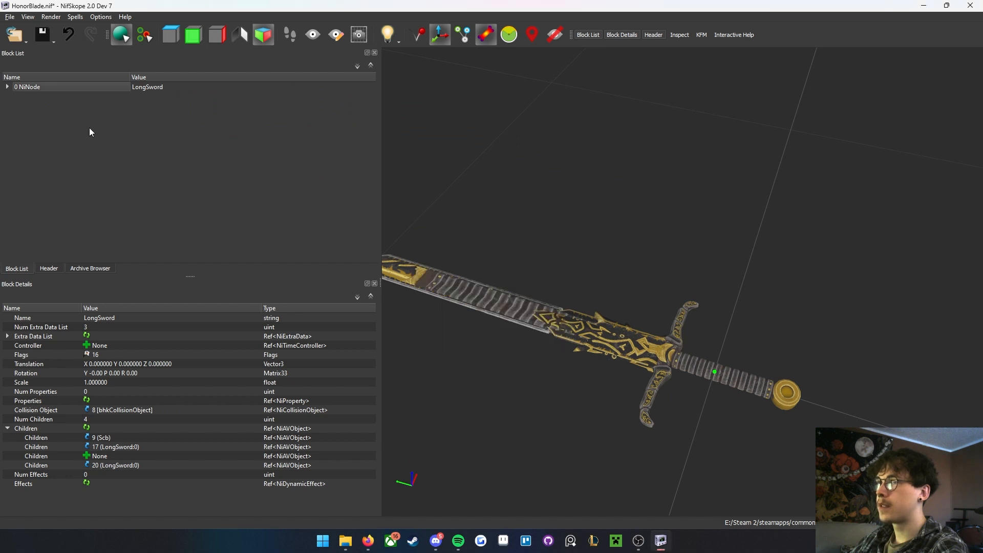
- Find the imported NiTriShapeData block and set the Data reference of the scabbard's Scb:0 NiTriStrips to 23
{"action": "left_click", "coordinate": [7, 86]}
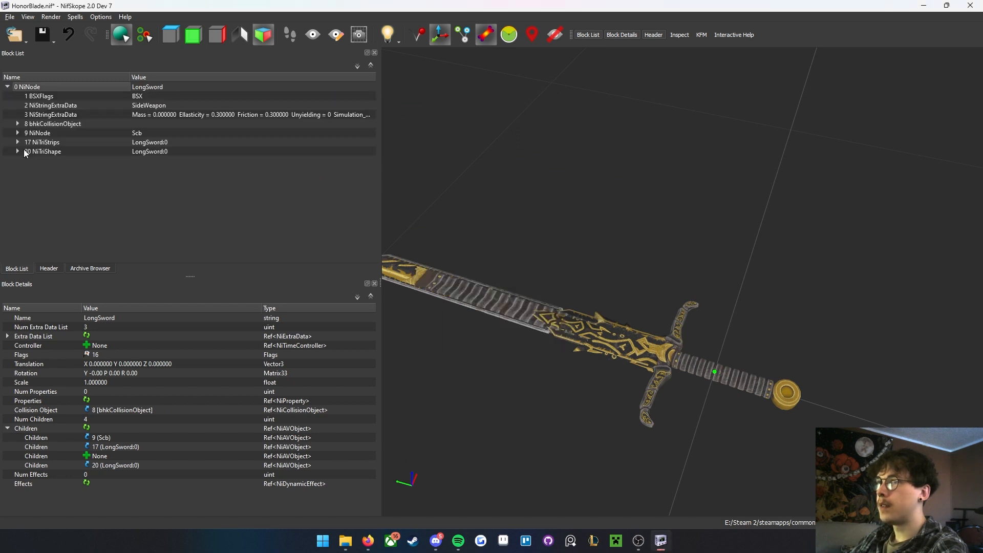
{"action": "left_click", "coordinate": [18, 151]}
{"action": "left_click", "coordinate": [220, 179]}
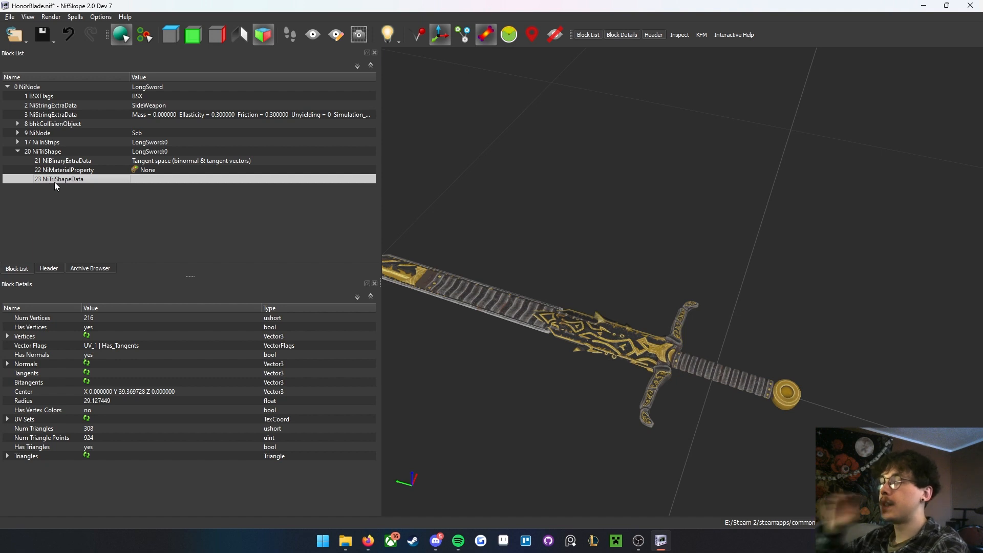
{"action": "left_click", "coordinate": [18, 142]}
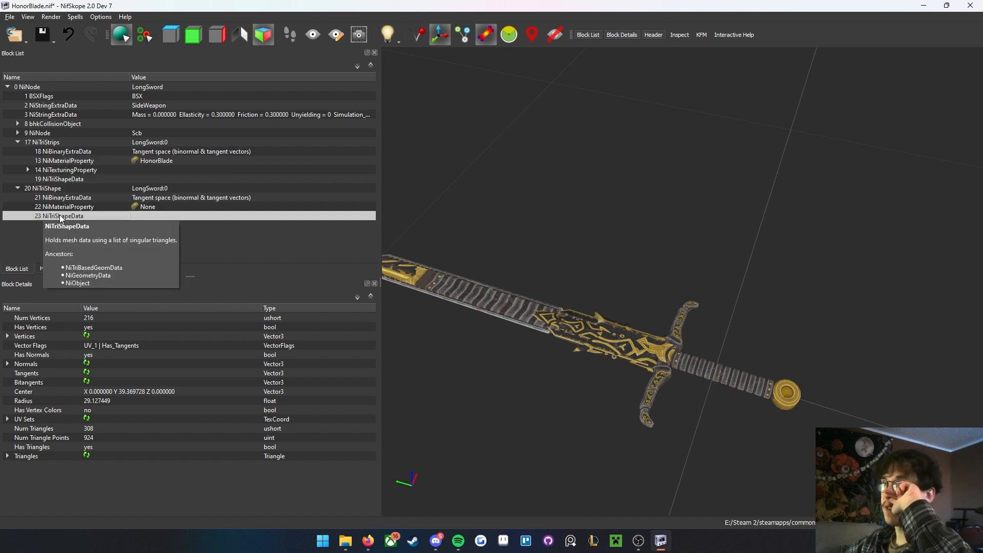
{"action": "left_click", "coordinate": [18, 143]}
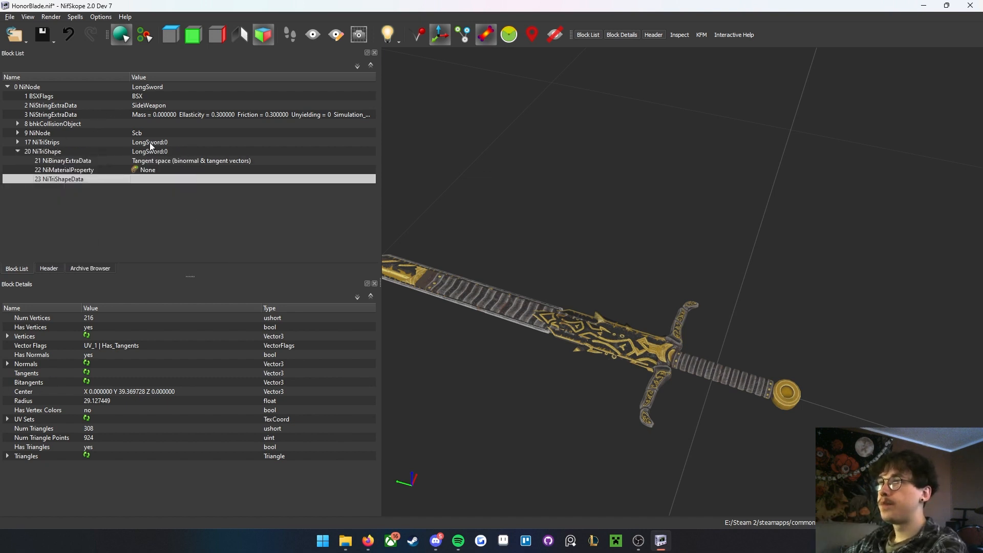
{"action": "left_click", "coordinate": [18, 133]}
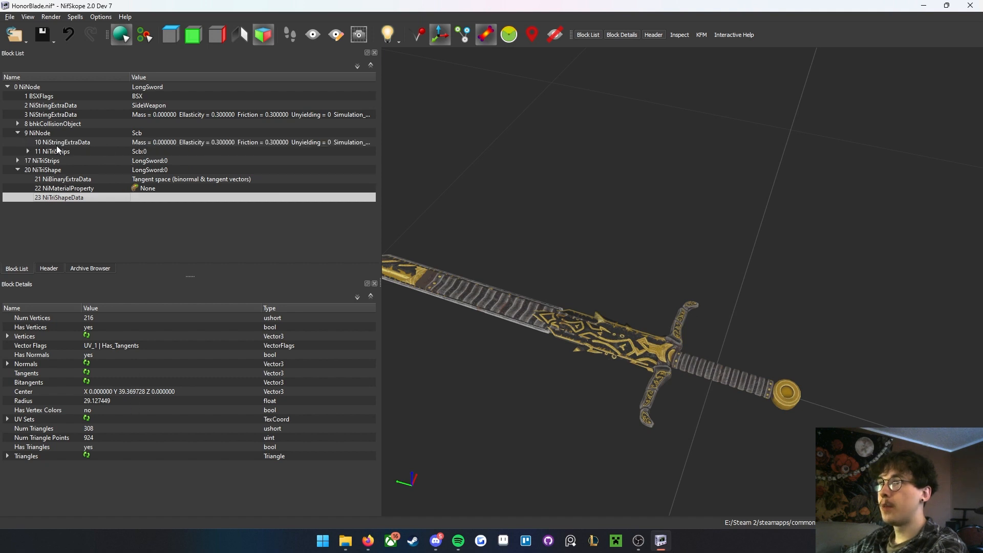
{"action": "left_click", "coordinate": [28, 151]}
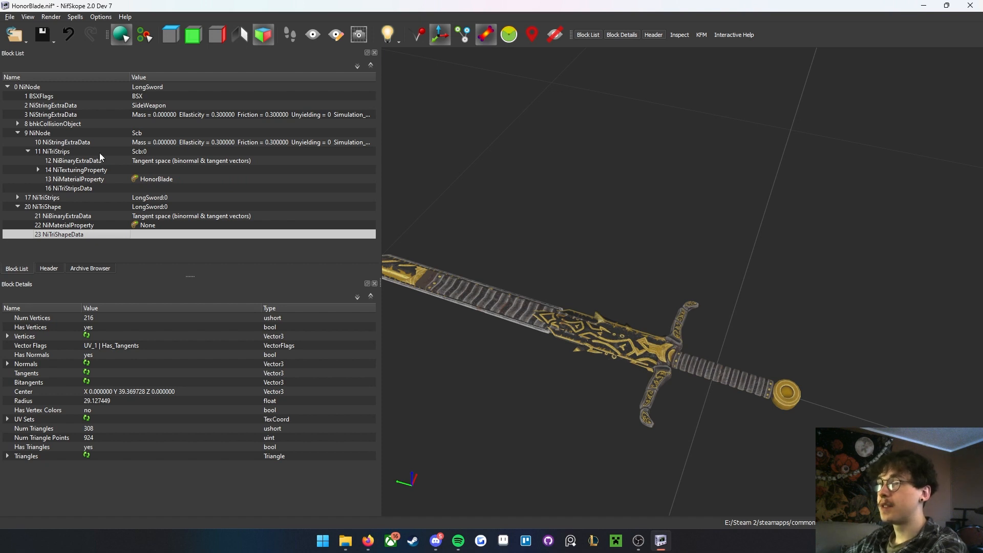
{"action": "left_click", "coordinate": [69, 150]}
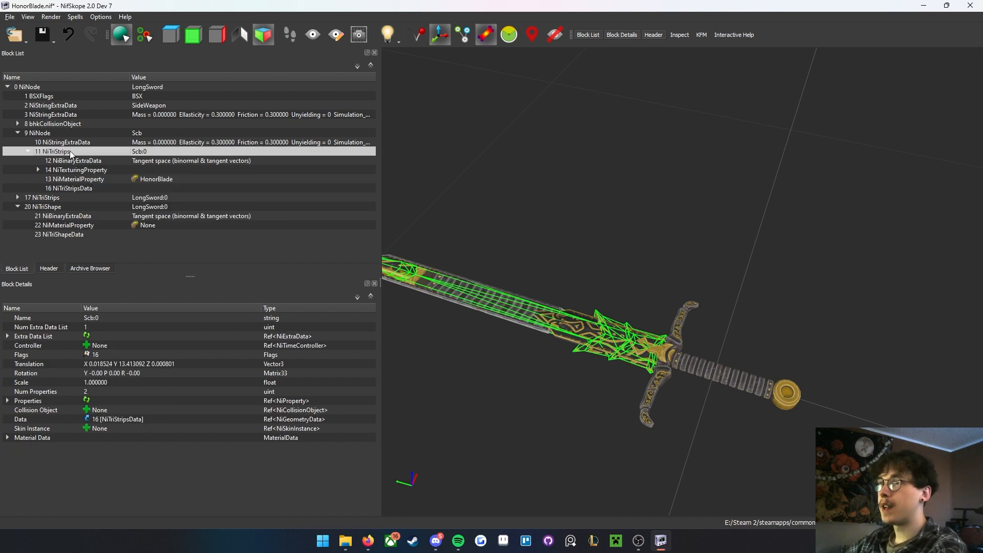
{"action": "double_click", "coordinate": [117, 419]}
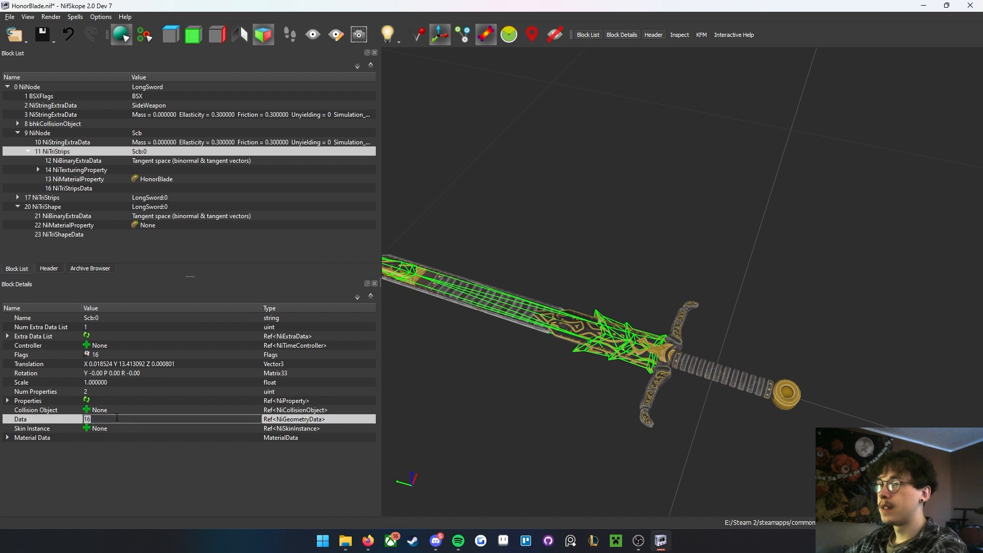
{"action": "type", "text": "23"}
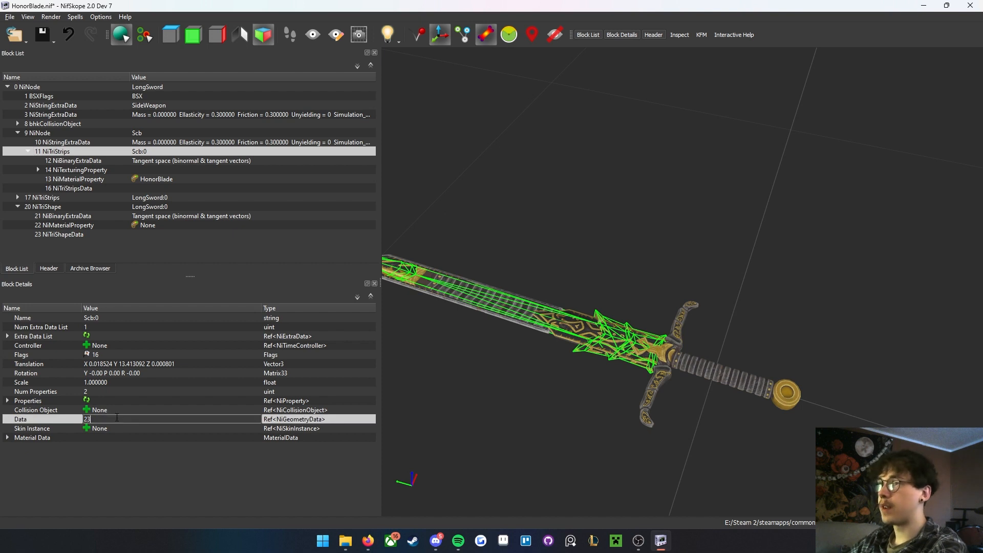
{"action": "key", "text": "Return"}
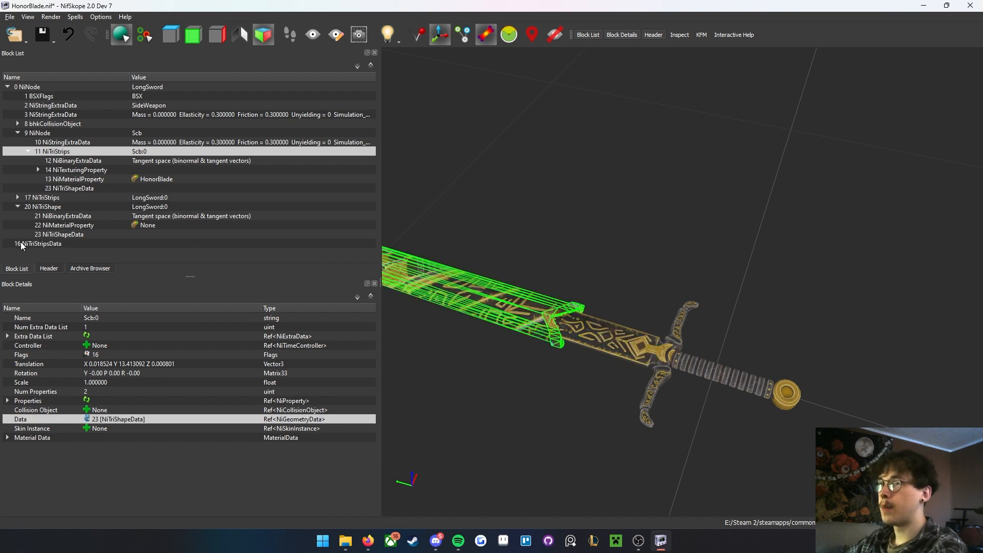
- Delete the scabbard's detached NiTriStripsData block and the redundant imported NiTriShape
{"action": "left_click", "coordinate": [59, 245]}
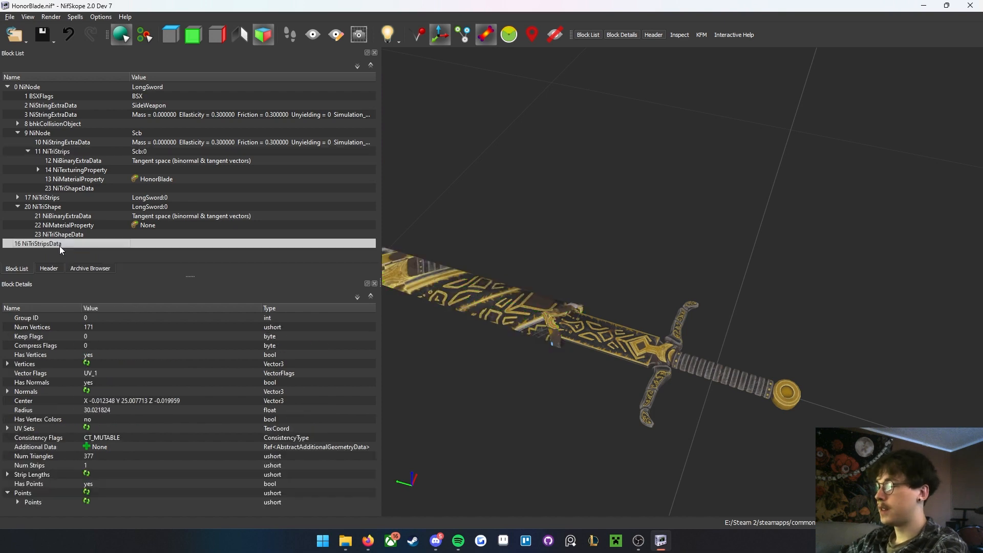
{"action": "key", "text": "Delete"}
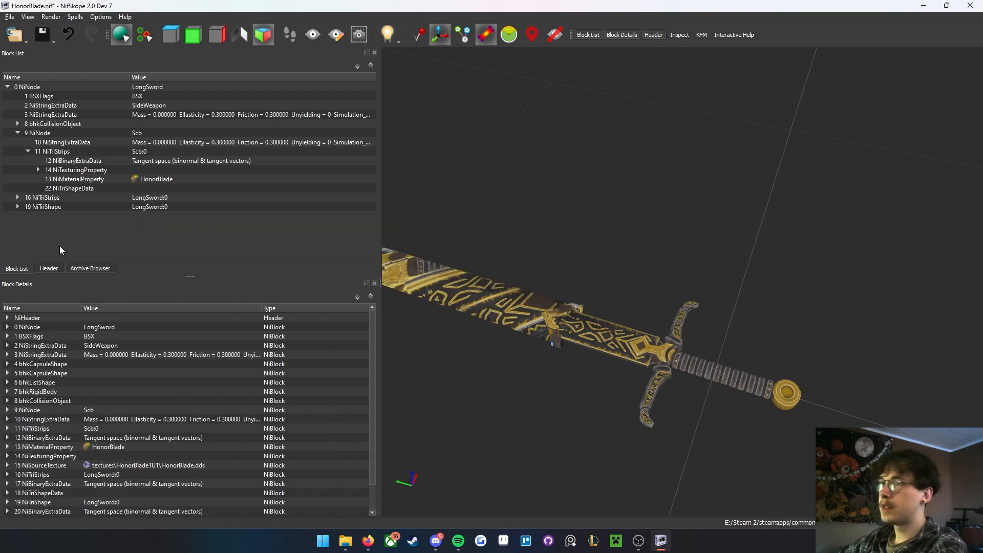
{"action": "left_click", "coordinate": [49, 206]}
{"action": "key", "text": "Delete"}
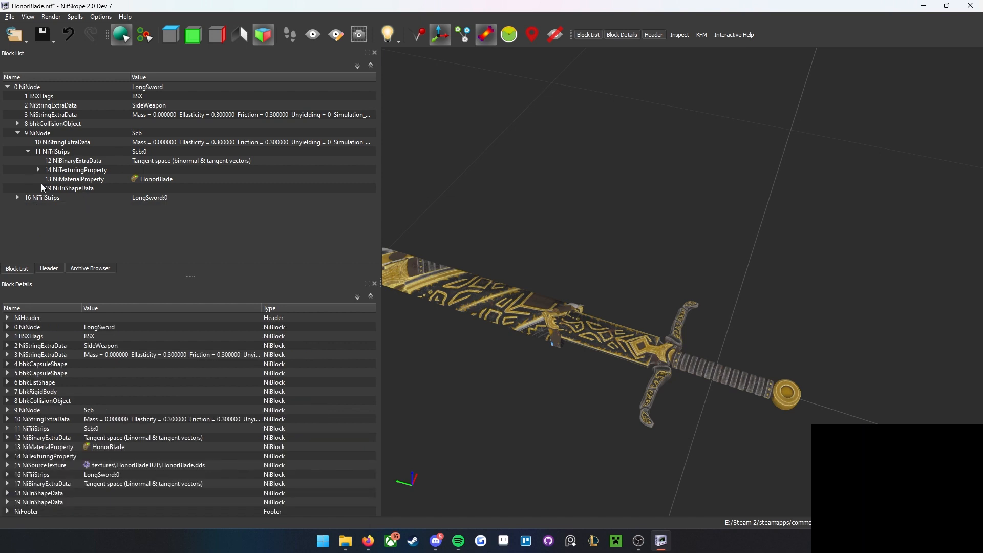
- Inspect the replaced scabbard mesh around the sword from several angles and check its blocks under the Scb node
{"action": "left_click", "coordinate": [17, 196]}
{"action": "left_click", "coordinate": [17, 197]}
{"action": "left_click", "coordinate": [18, 133]}
{"action": "left_click_drag", "start_coordinate": [634, 292], "coordinate": [556, 248]}
{"action": "left_click", "coordinate": [17, 133]}
{"action": "left_click_drag", "start_coordinate": [475, 206], "coordinate": [690, 307]}
{"action": "scroll", "coordinate": [690, 307], "scroll_direction": "up", "scroll_amount": 5}
{"action": "scroll", "coordinate": [650, 286], "scroll_direction": "down", "scroll_amount": 8}
{"action": "left_click_drag", "start_coordinate": [642, 281], "coordinate": [608, 292]}
{"action": "scroll", "coordinate": [630, 313], "scroll_direction": "up", "scroll_amount": 5}
{"action": "scroll", "coordinate": [583, 307], "scroll_direction": "down", "scroll_amount": 3}
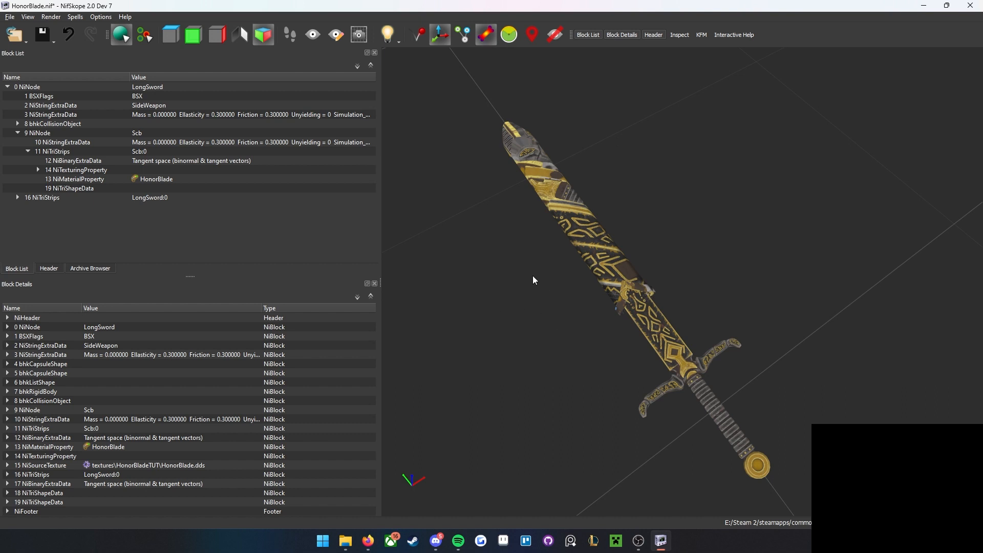
{"action": "left_click_drag", "start_coordinate": [562, 267], "coordinate": [523, 301]}
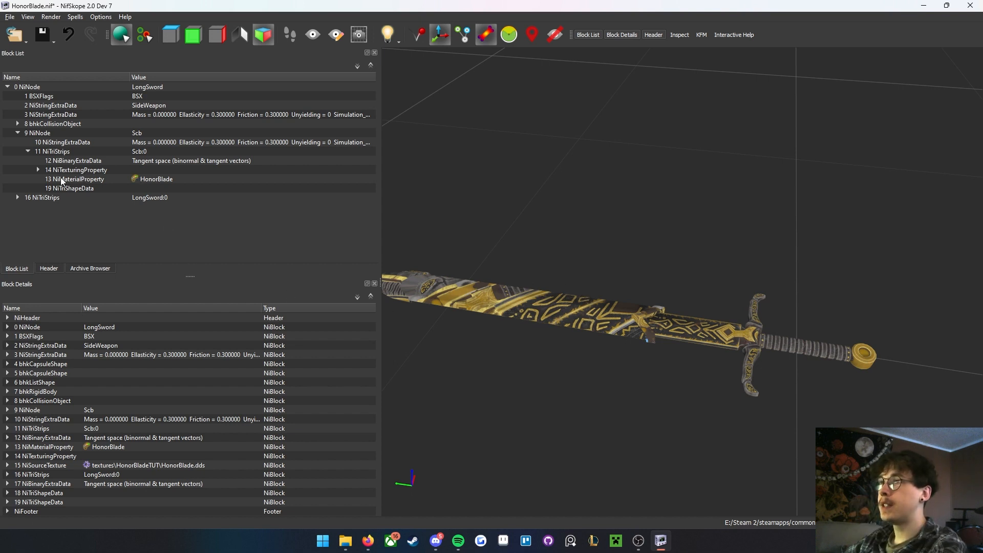
- Check the scabbard's NiTexturingProperty source texture and duplicate the scabbard's HonorBlade NiMaterialProperty
{"action": "left_click", "coordinate": [37, 170]}
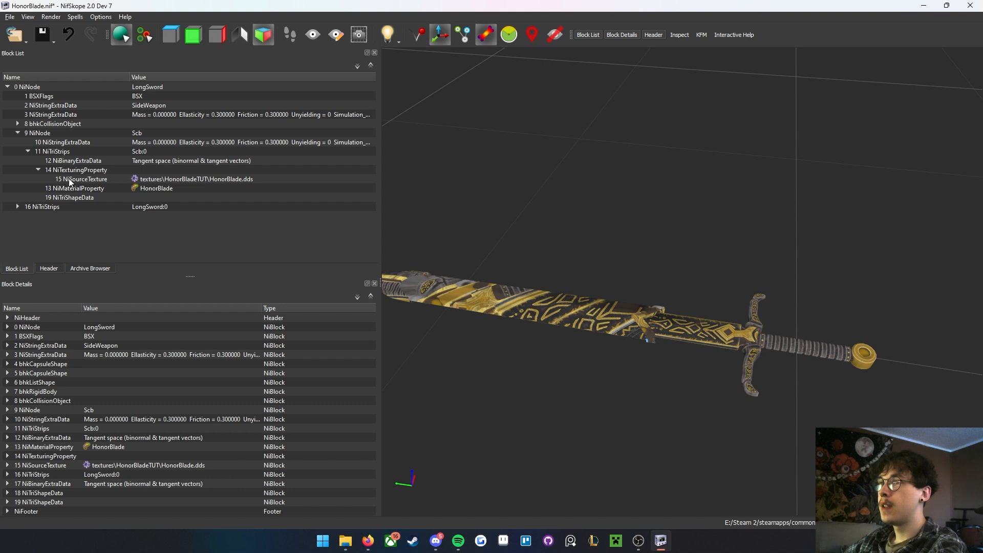
{"action": "left_click", "coordinate": [38, 170]}
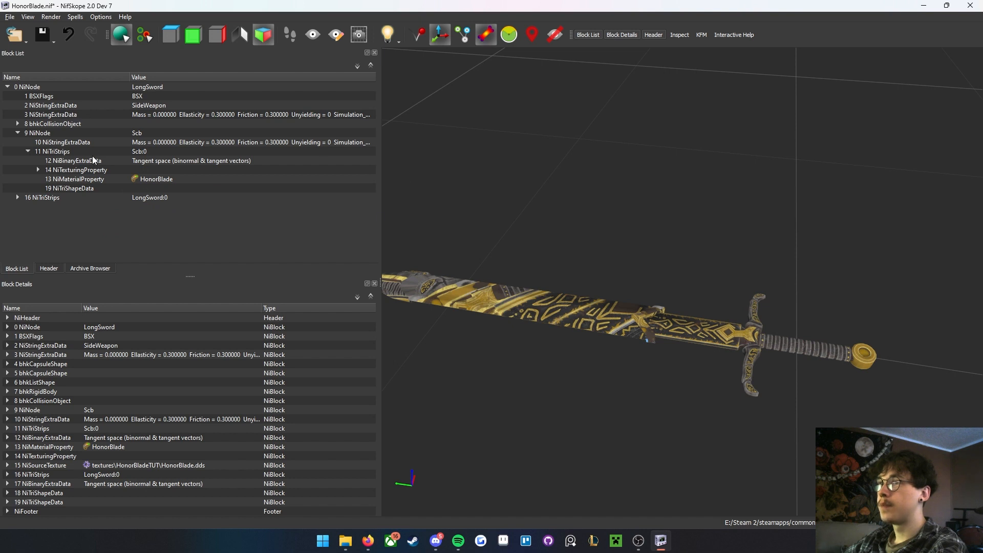
{"action": "left_click", "coordinate": [38, 170]}
{"action": "left_click", "coordinate": [38, 169]}
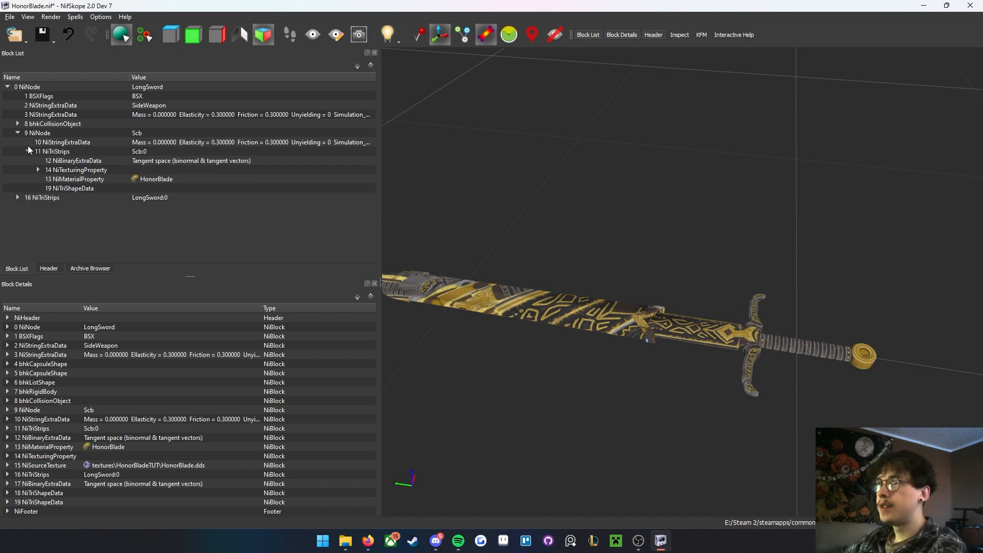
{"action": "right_click", "coordinate": [70, 179]}
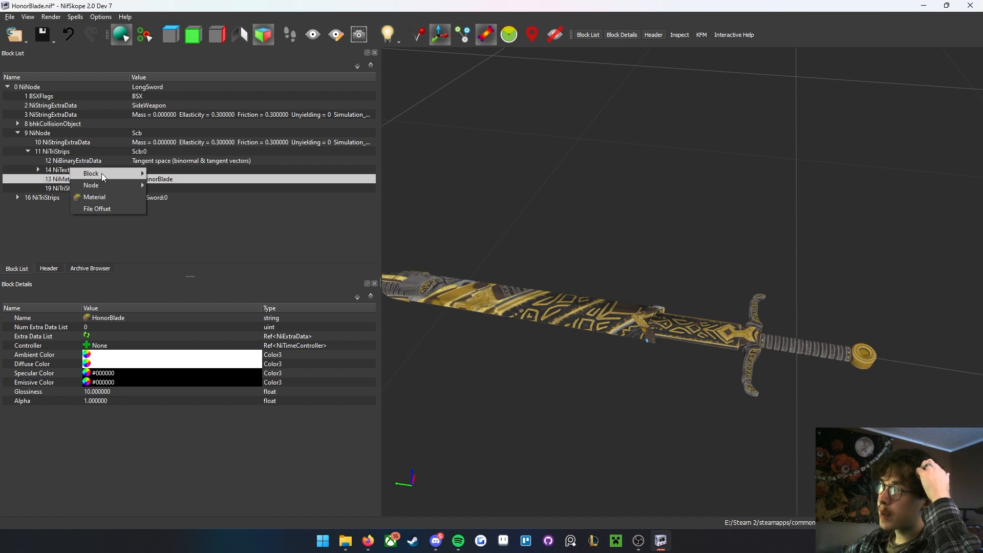
{"action": "mouse_move", "coordinate": [72, 169]}
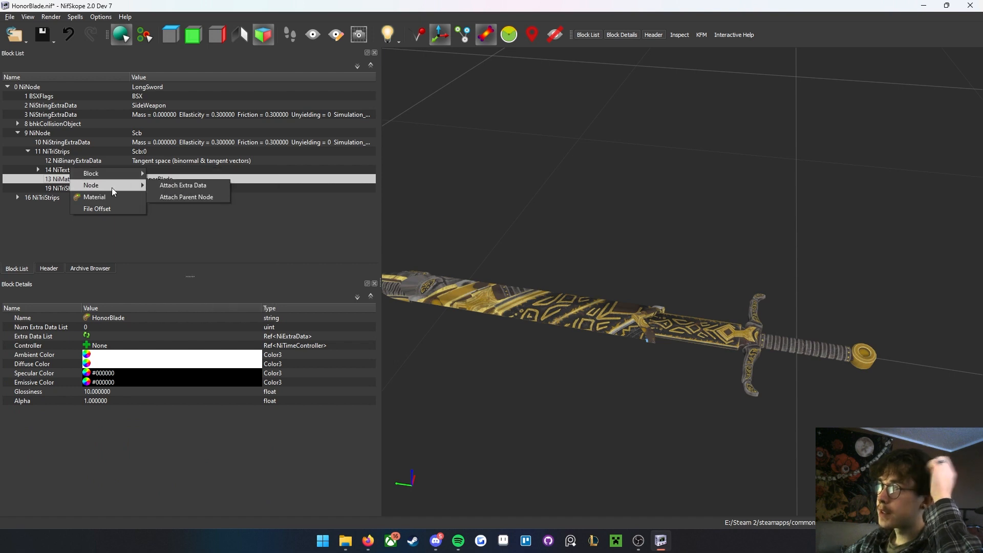
{"action": "left_click", "coordinate": [195, 279]}
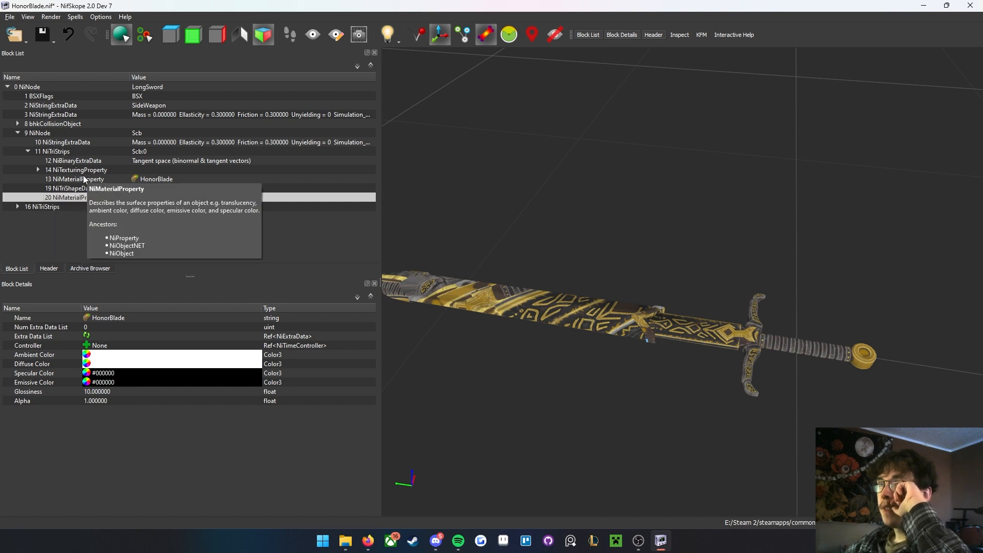
- Expand the scabbard's original NiTexturingProperty and duplicate that block
{"action": "left_click", "coordinate": [39, 170]}
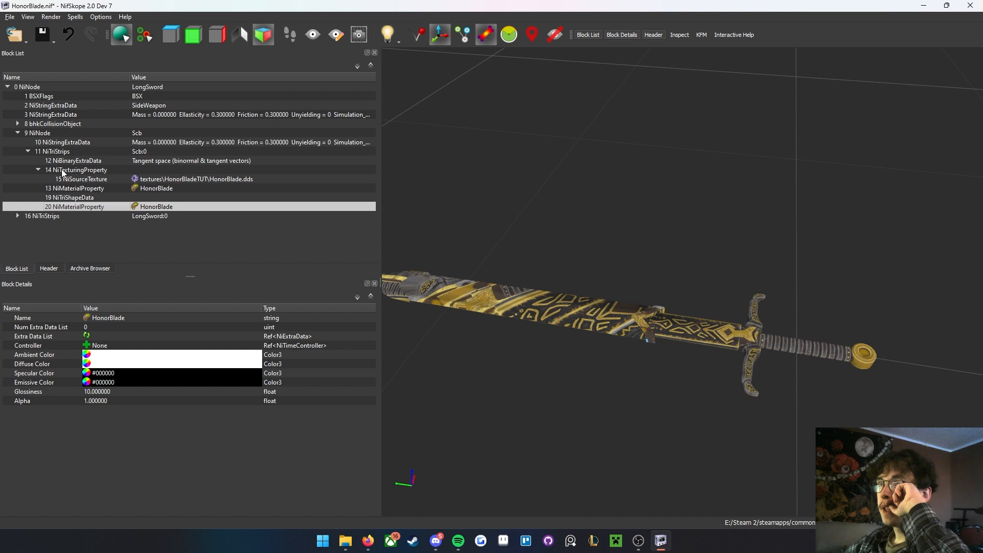
{"action": "right_click", "coordinate": [61, 169]}
{"action": "mouse_move", "coordinate": [96, 166]}
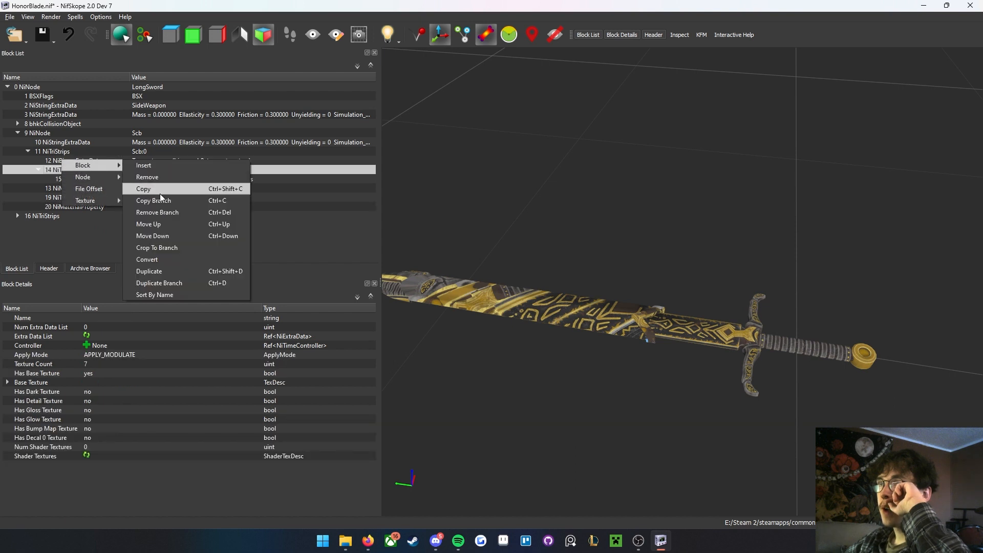
{"action": "left_click", "coordinate": [167, 272]}
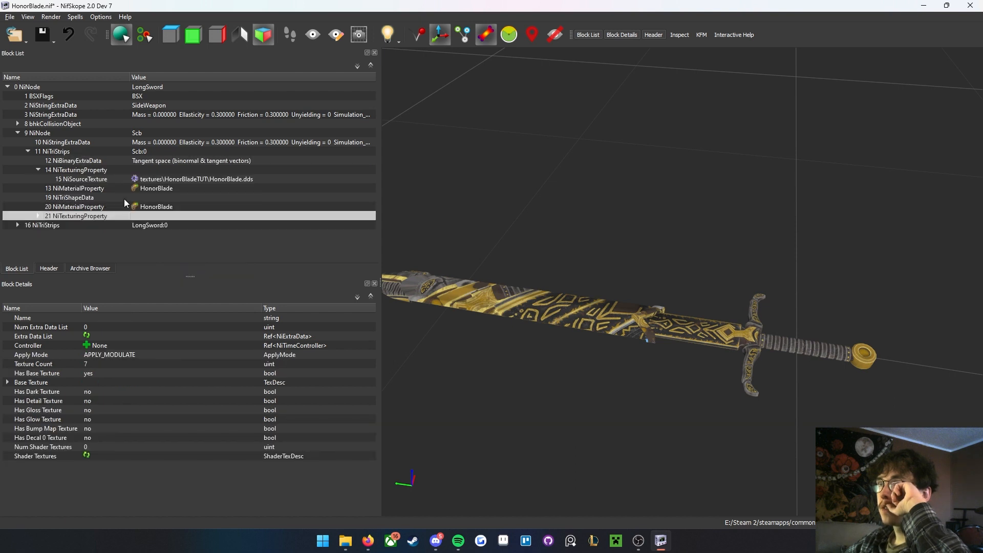
- Duplicate the scabbard's HonorBlade.dds NiSourceTexture block and expand the duplicated NiTexturingProperty
{"action": "right_click", "coordinate": [96, 178]}
{"action": "mouse_move", "coordinate": [149, 179]}
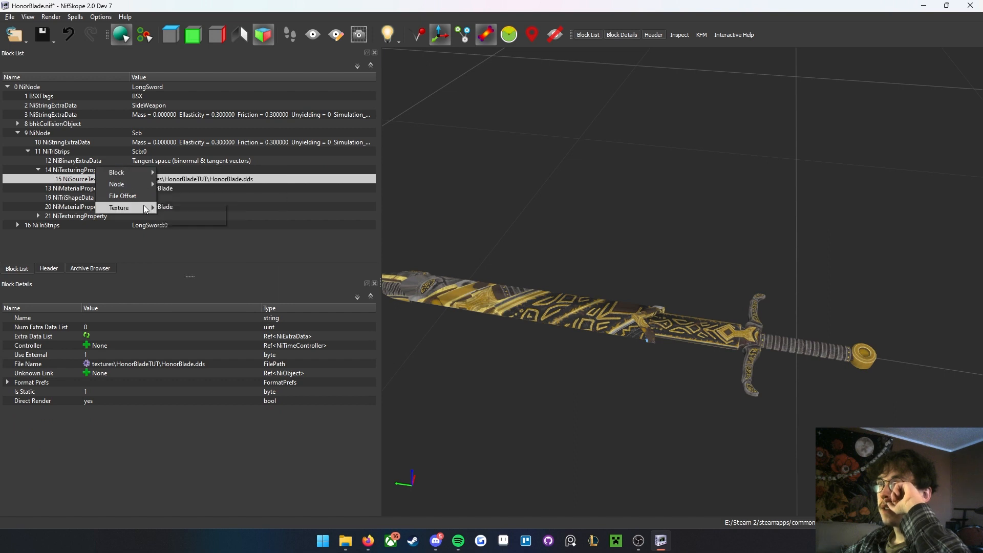
{"action": "left_click", "coordinate": [73, 182]}
{"action": "right_click", "coordinate": [73, 179]}
{"action": "mouse_move", "coordinate": [118, 176]}
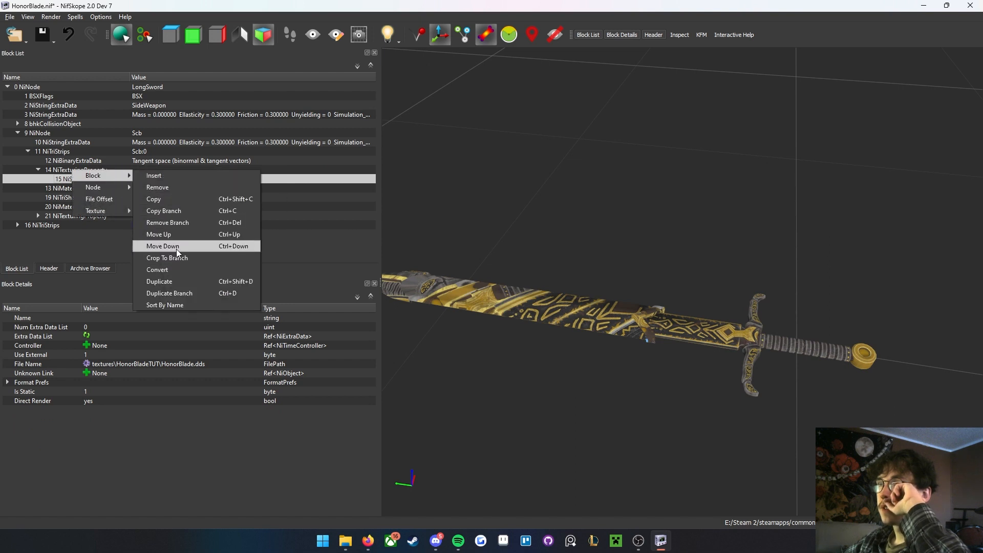
{"action": "left_click", "coordinate": [176, 282]}
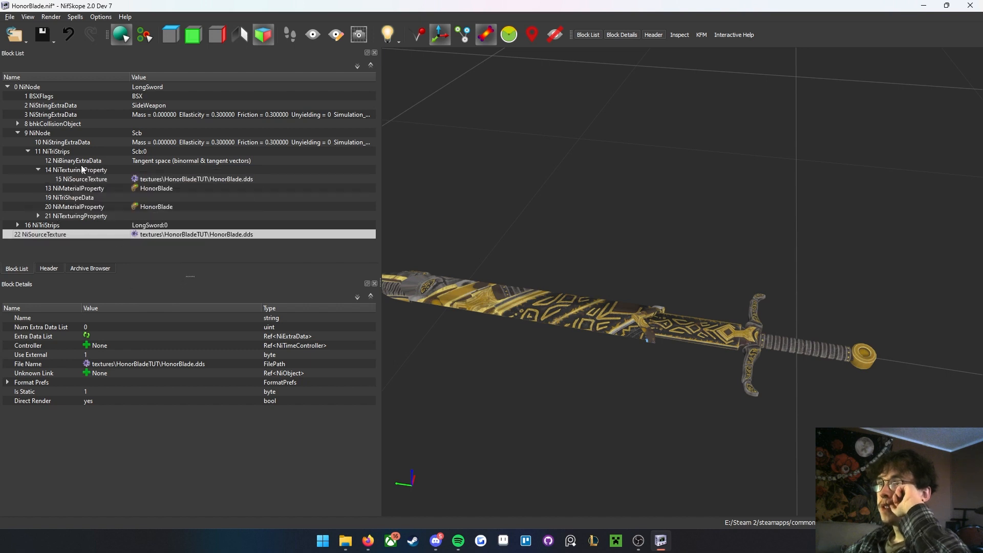
{"action": "left_click", "coordinate": [65, 215]}
{"action": "left_click", "coordinate": [38, 215]}
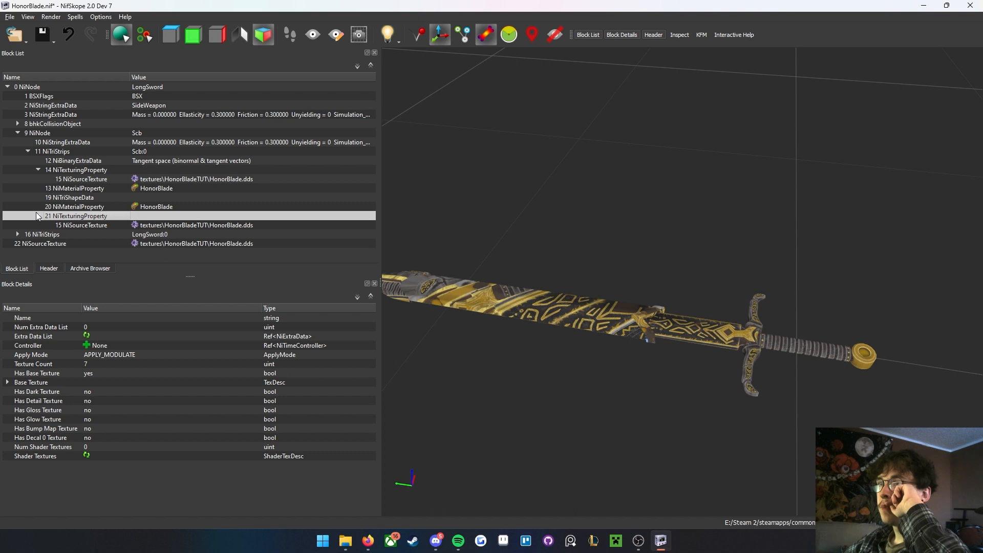
- Set the base texture source of the scabbard's duplicated NiTexturingProperty to block 22
{"action": "left_click", "coordinate": [37, 215]}
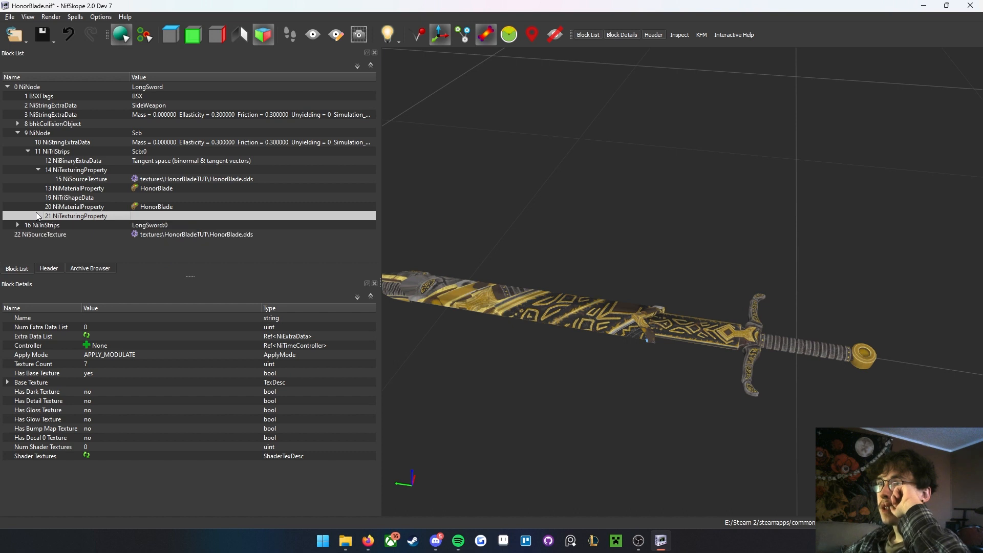
{"action": "left_click", "coordinate": [8, 382]}
{"action": "double_click", "coordinate": [100, 391]}
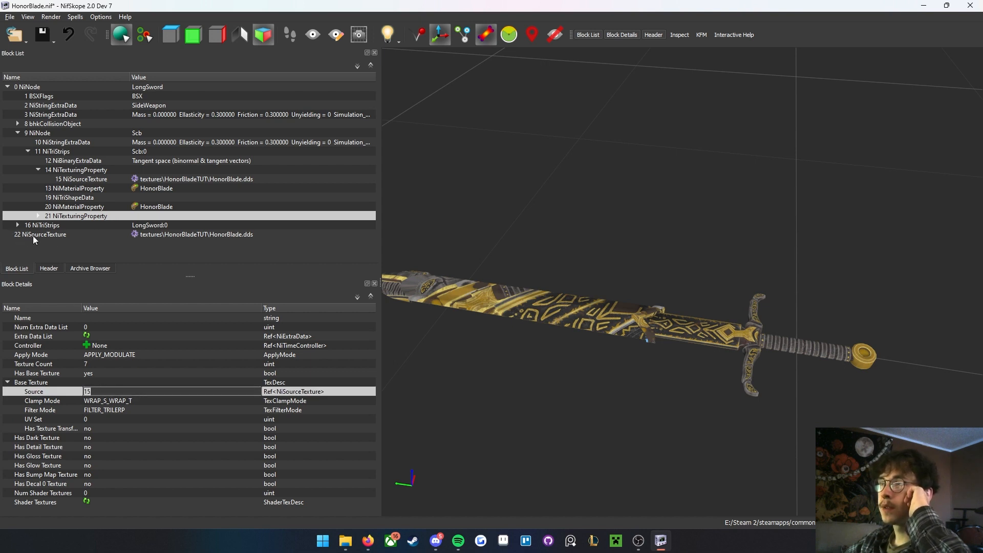
{"action": "type", "text": "22"}
{"action": "key", "text": "Return"}
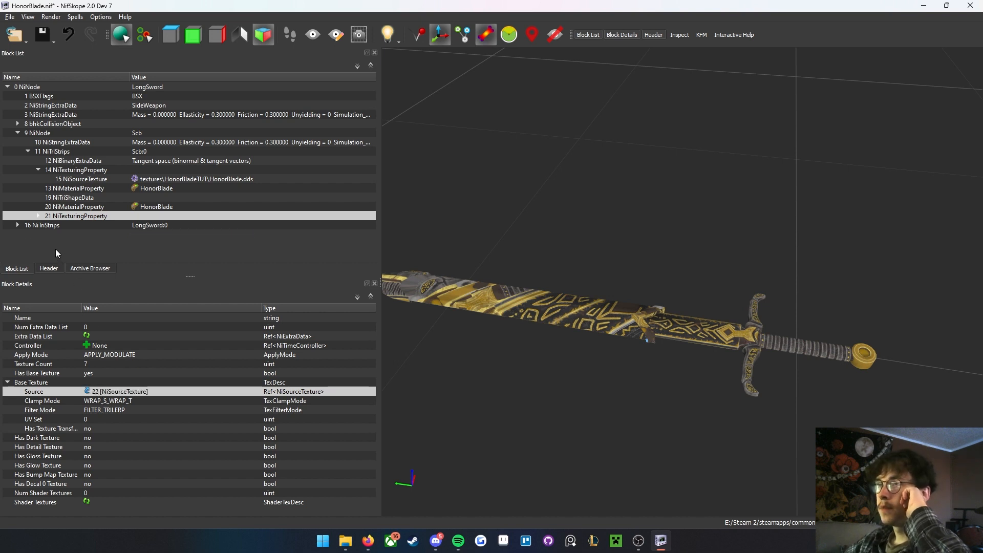
{"action": "left_click", "coordinate": [38, 214]}
{"action": "left_click", "coordinate": [38, 215]}
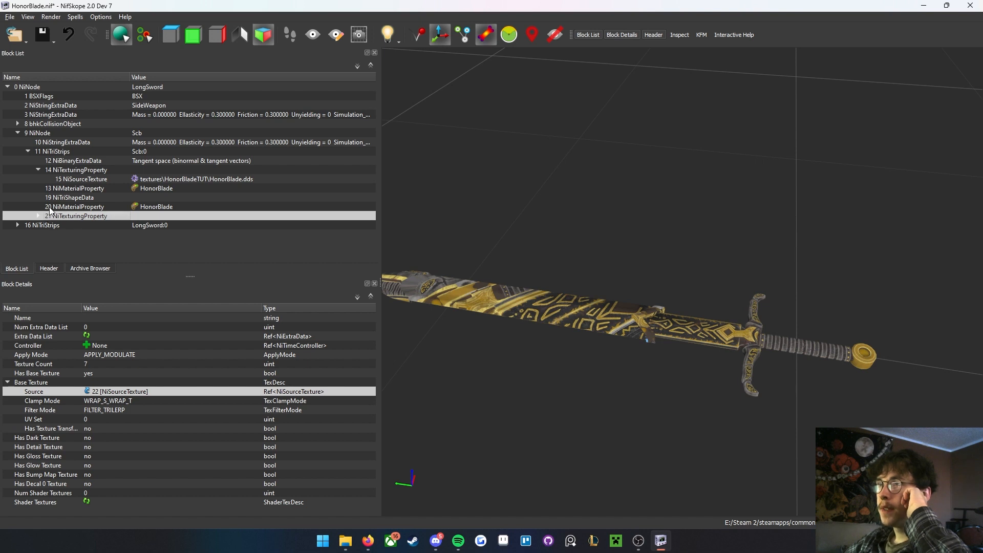
- Rename the scabbard's duplicated NiMaterialProperty to HonorBladeScb
{"action": "double_click", "coordinate": [138, 206]}
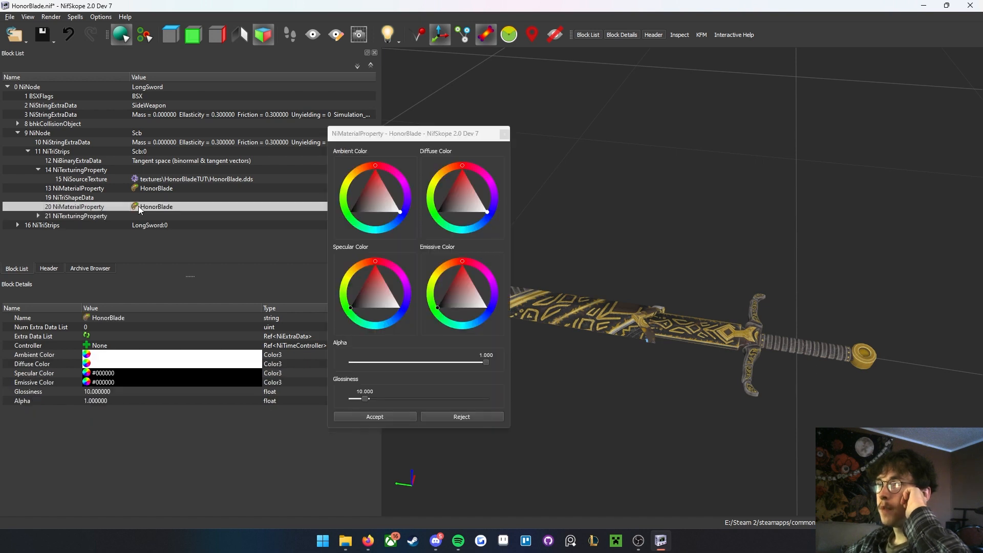
{"action": "left_click", "coordinate": [503, 134]}
{"action": "left_click", "coordinate": [165, 206]}
{"action": "key", "text": "End"}
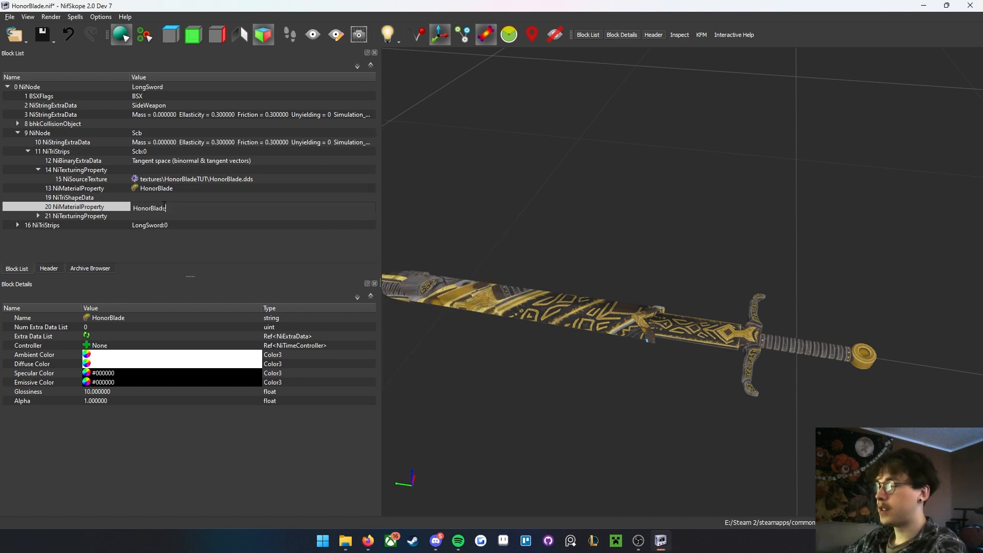
{"action": "type", "text": "Scb"}
{"action": "key", "text": "Return"}
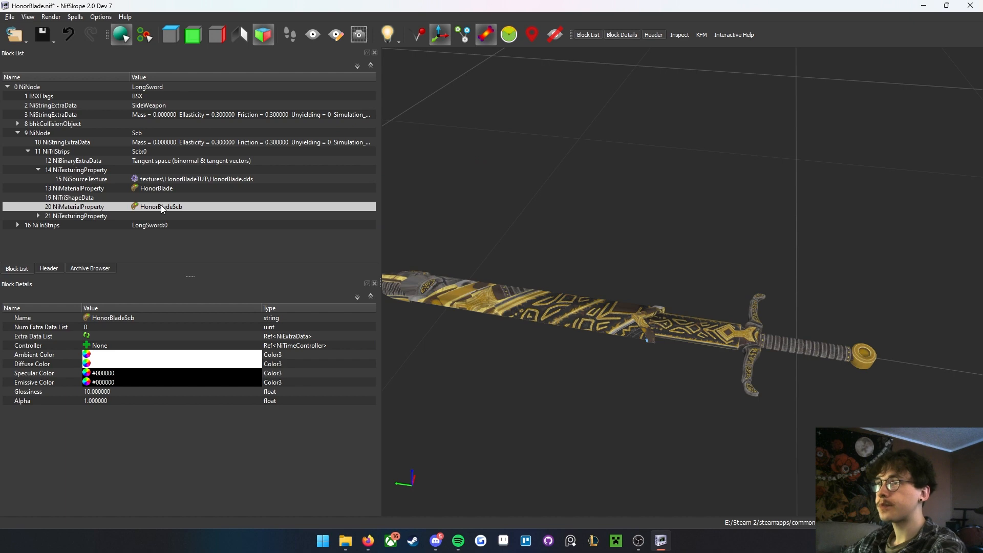
- Clear the links to the original NiTexturingProperty (14) and HonorBlade material (13) from the properties of Scb:0
{"action": "left_click", "coordinate": [39, 167]}
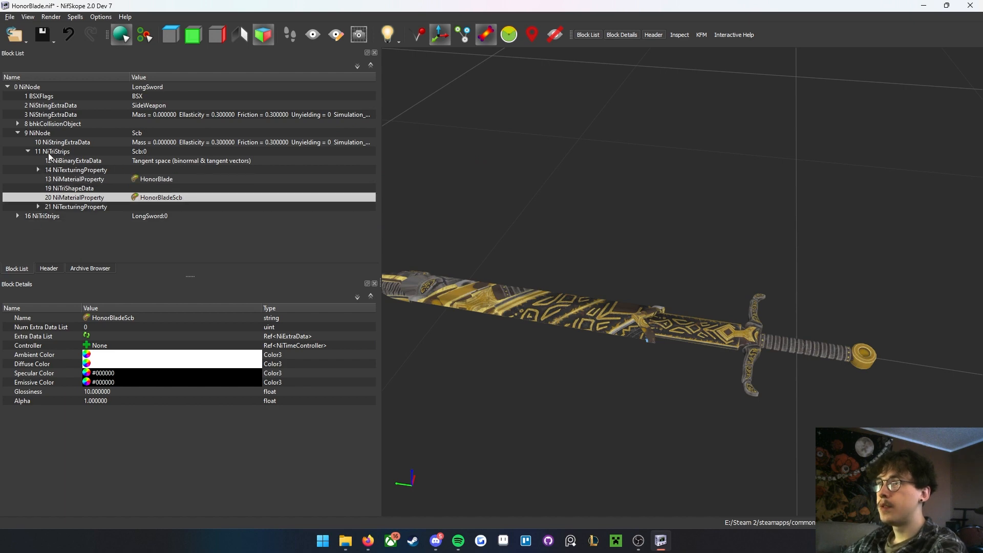
{"action": "left_click", "coordinate": [48, 153]}
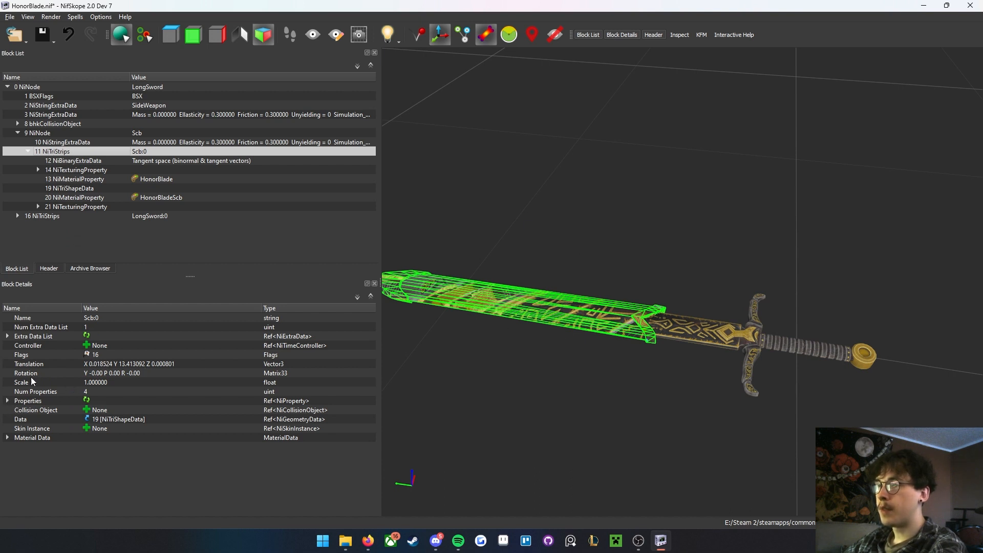
{"action": "left_click", "coordinate": [8, 401]}
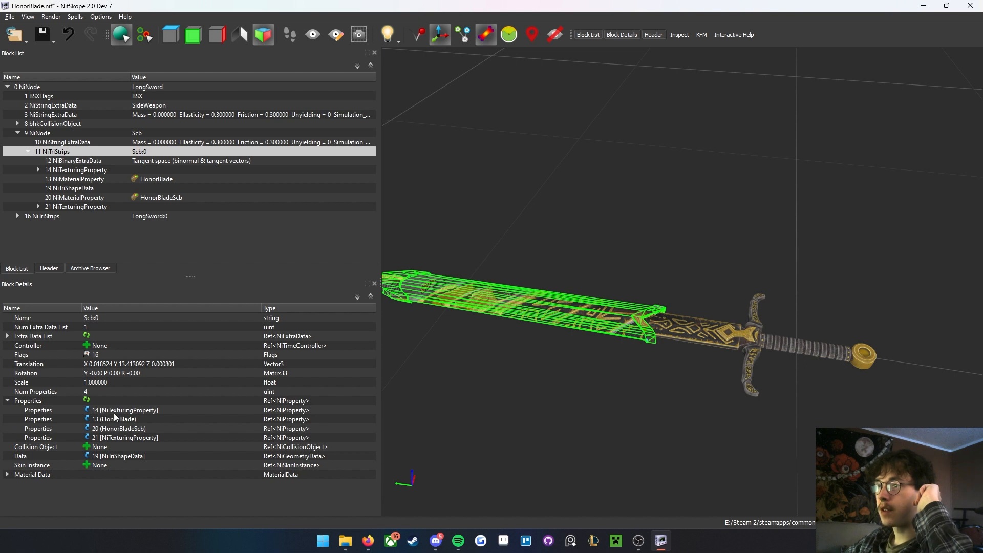
{"action": "double_click", "coordinate": [114, 409]}
{"action": "key", "text": "Return"}
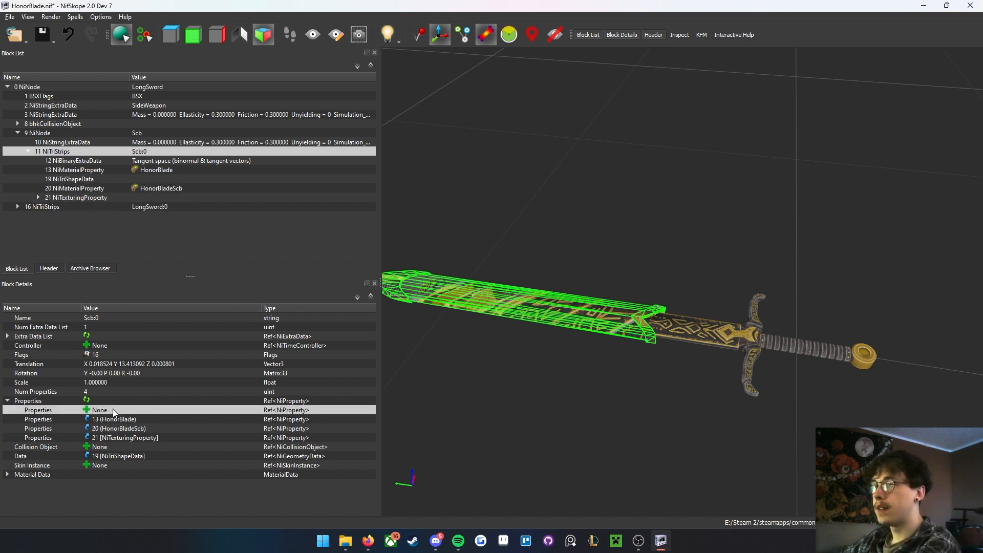
{"action": "double_click", "coordinate": [122, 418]}
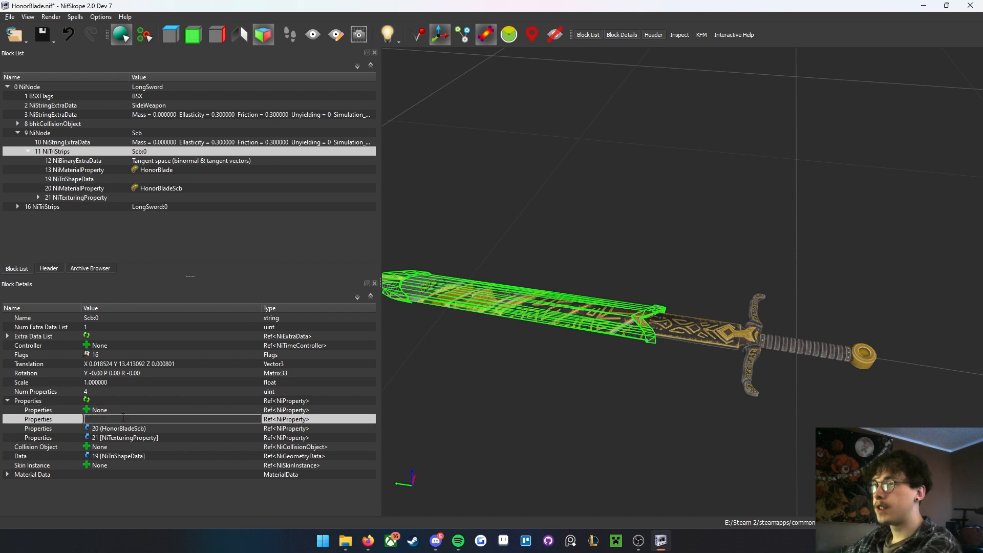
{"action": "key", "text": "Return"}
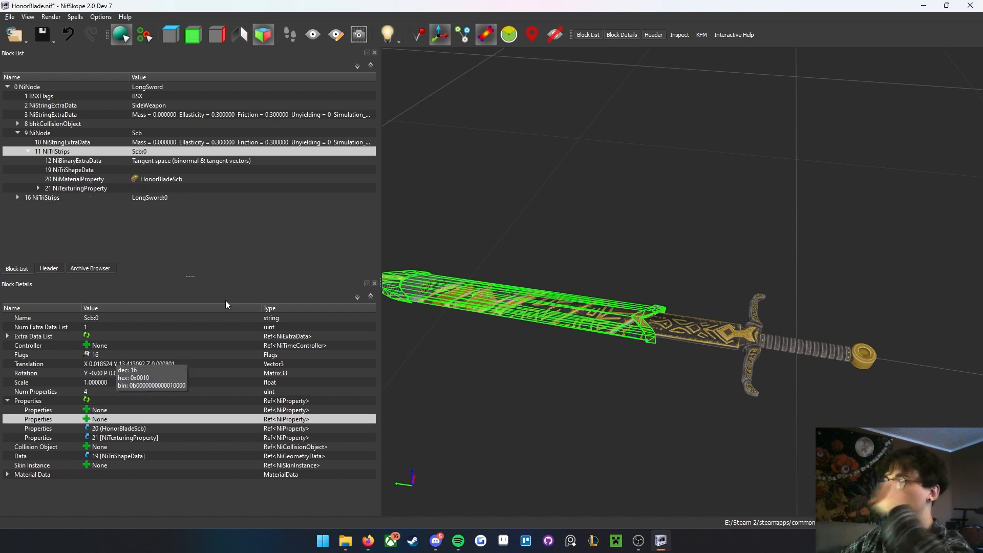
- Set the file name of the scabbard's own NiSourceTexture to textures\HonorBladeTUT\HonorScb.dds
{"action": "left_click_drag", "start_coordinate": [496, 230], "coordinate": [576, 279]}
{"action": "left_click", "coordinate": [568, 320]}
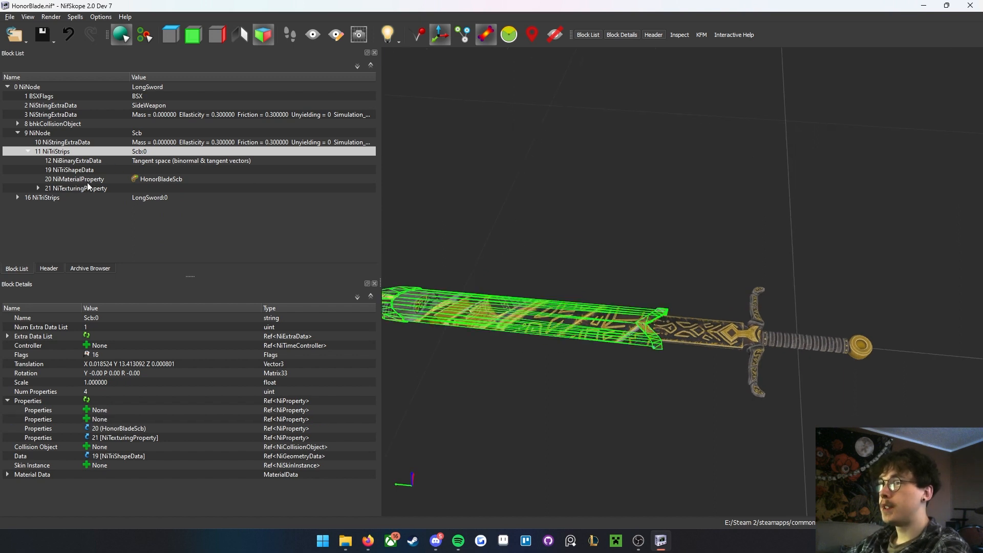
{"action": "left_click", "coordinate": [672, 320]}
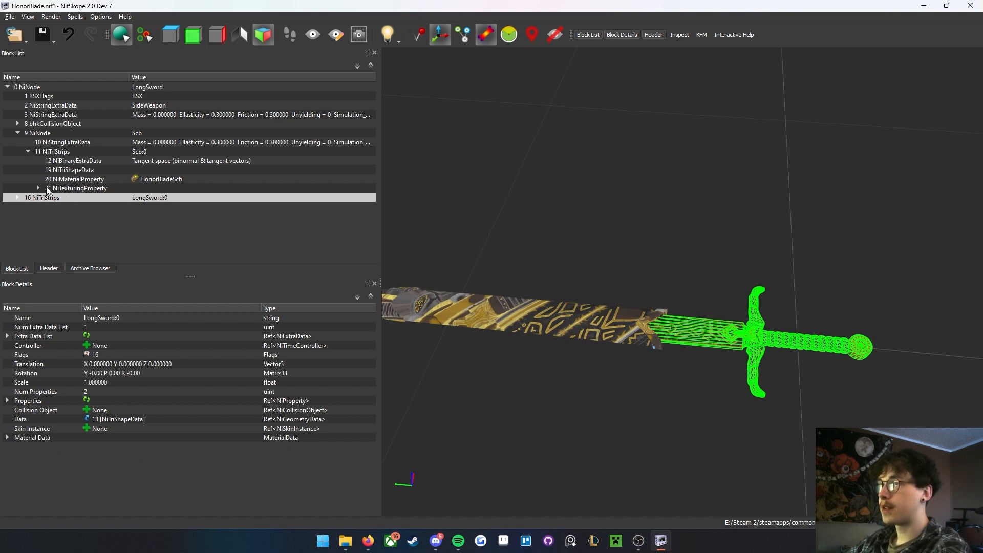
{"action": "left_click", "coordinate": [488, 288]}
{"action": "left_click", "coordinate": [497, 316]}
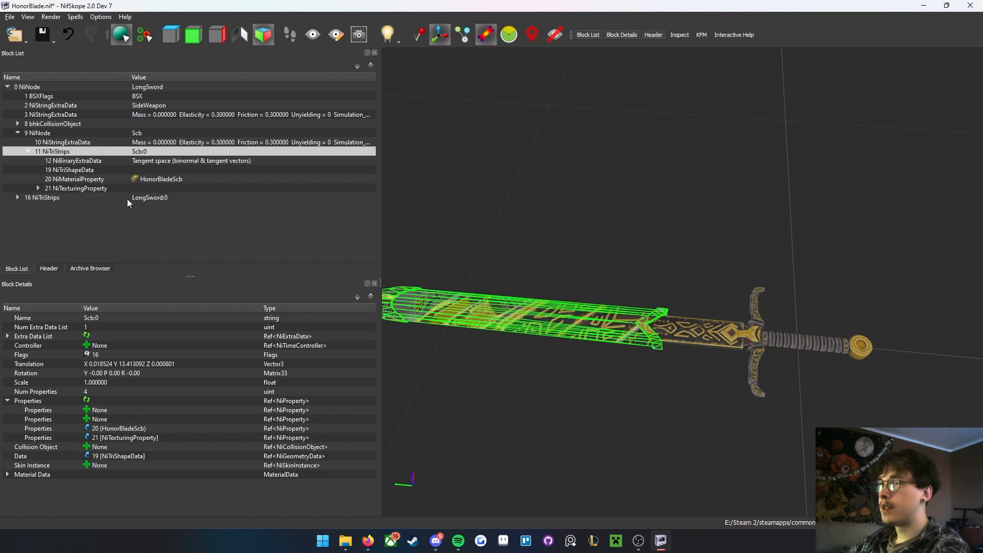
{"action": "left_click", "coordinate": [38, 188]}
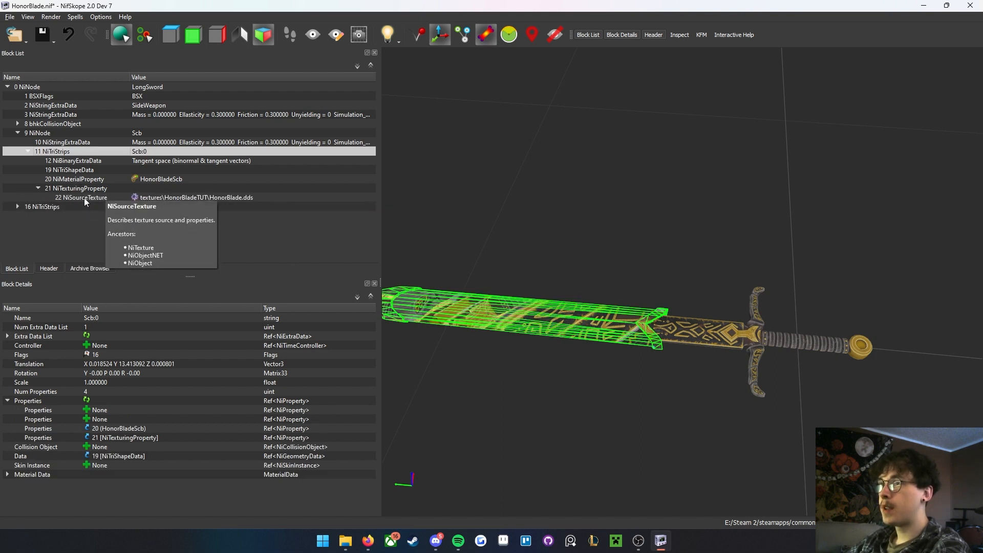
{"action": "left_click", "coordinate": [175, 199]}
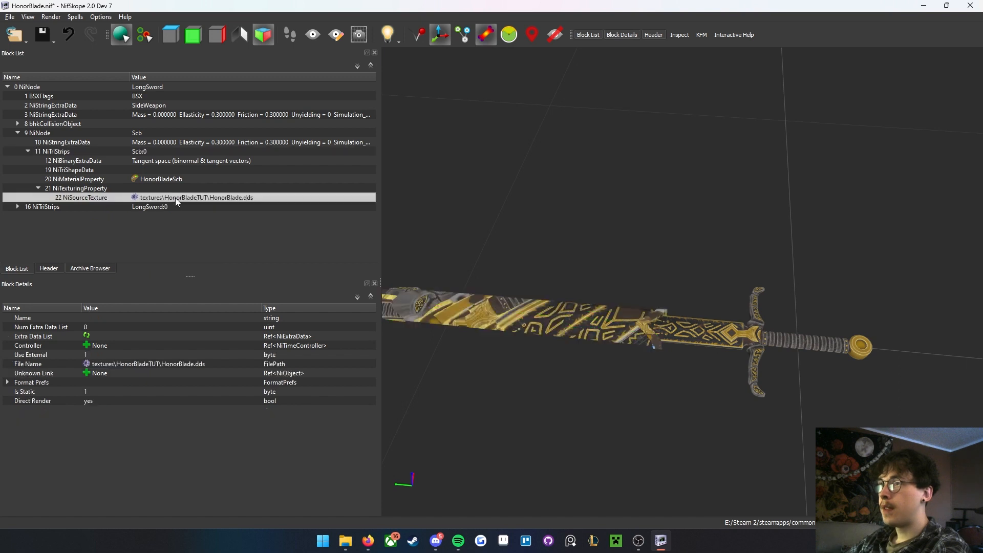
{"action": "double_click", "coordinate": [174, 364]}
{"action": "left_click", "coordinate": [163, 365]}
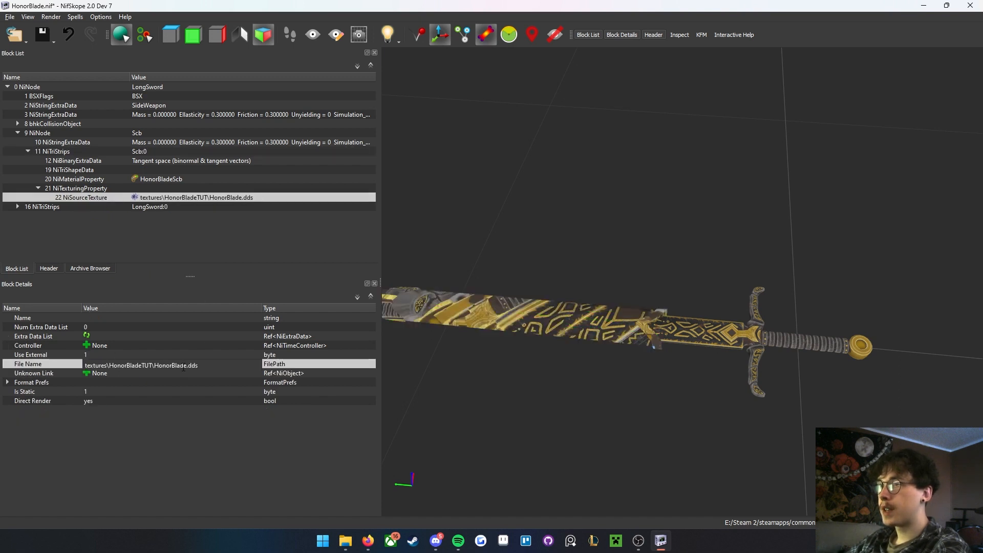
{"action": "type", "text": "Scb"}
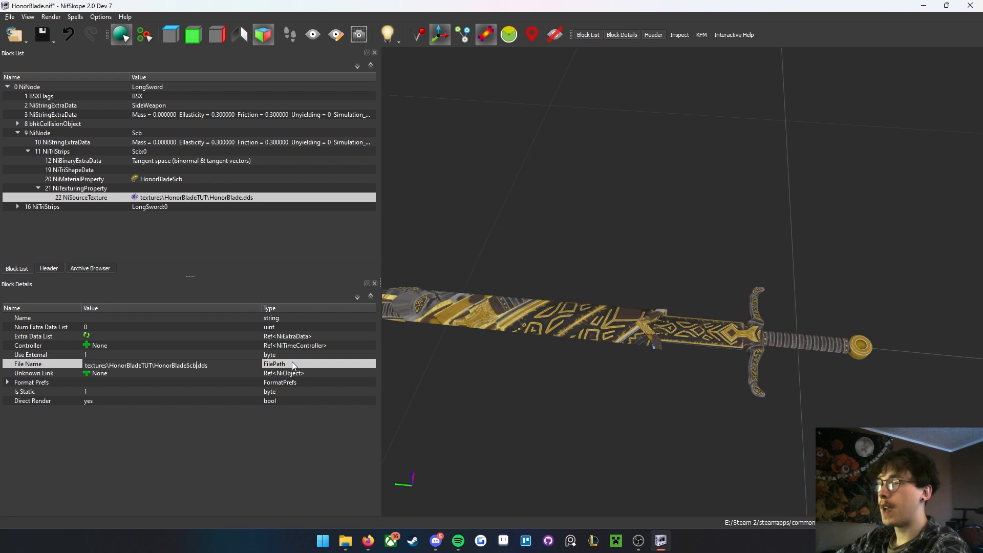
{"action": "left_click", "coordinate": [216, 187]}
- Inspect the retextured scabbard from another angle and collapse the Scb node's block tree
{"action": "left_click_drag", "start_coordinate": [460, 230], "coordinate": [612, 336]}
{"action": "left_click", "coordinate": [612, 336]}
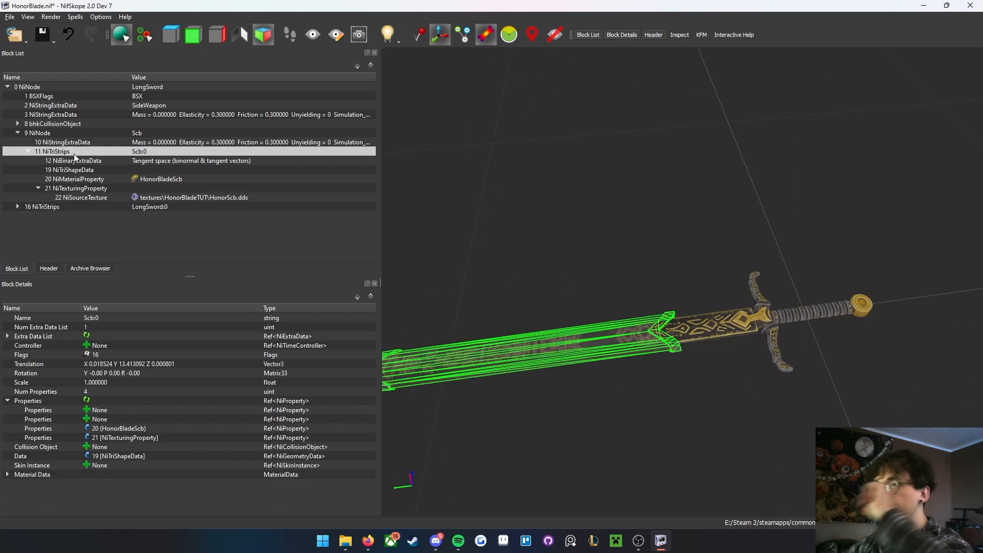
{"action": "mouse_move", "coordinate": [55, 151]}
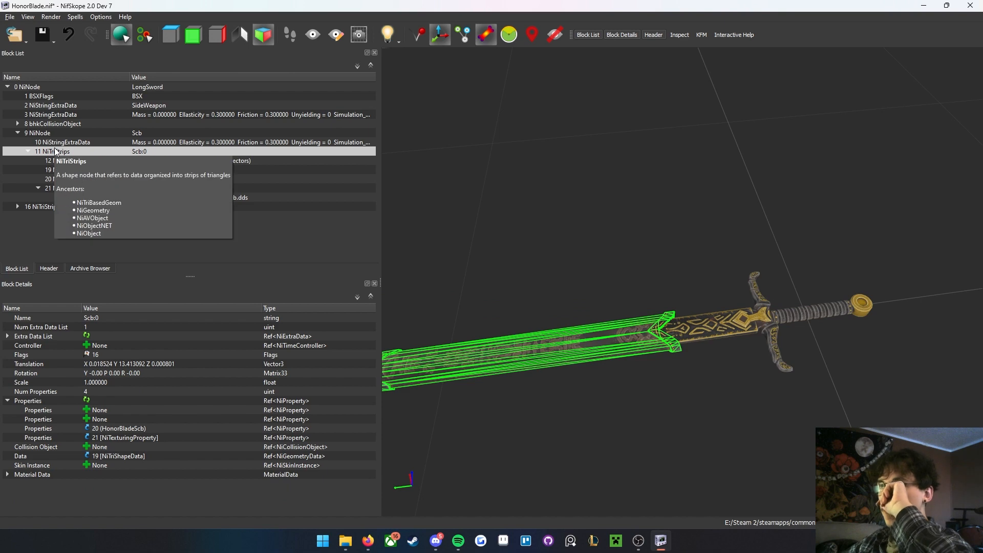
{"action": "left_click_drag", "start_coordinate": [714, 294], "coordinate": [565, 269]}
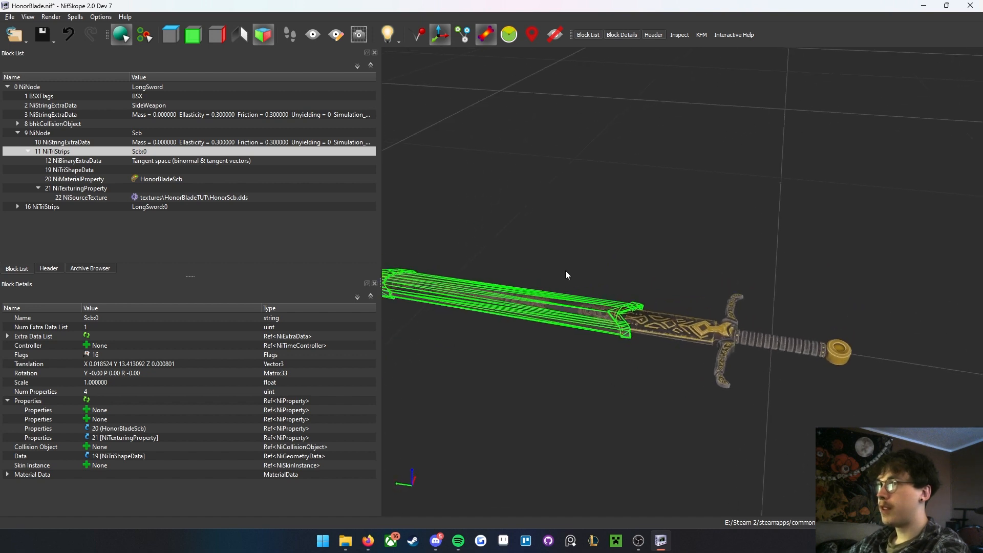
{"action": "left_click", "coordinate": [25, 145]}
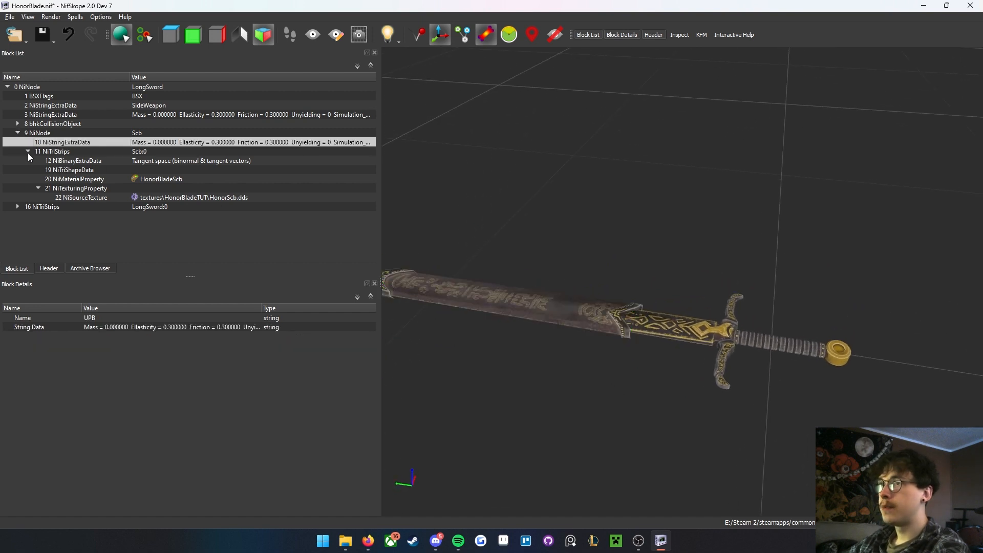
{"action": "left_click", "coordinate": [37, 187]}
{"action": "left_click", "coordinate": [27, 152]}
{"action": "left_click", "coordinate": [17, 133]}
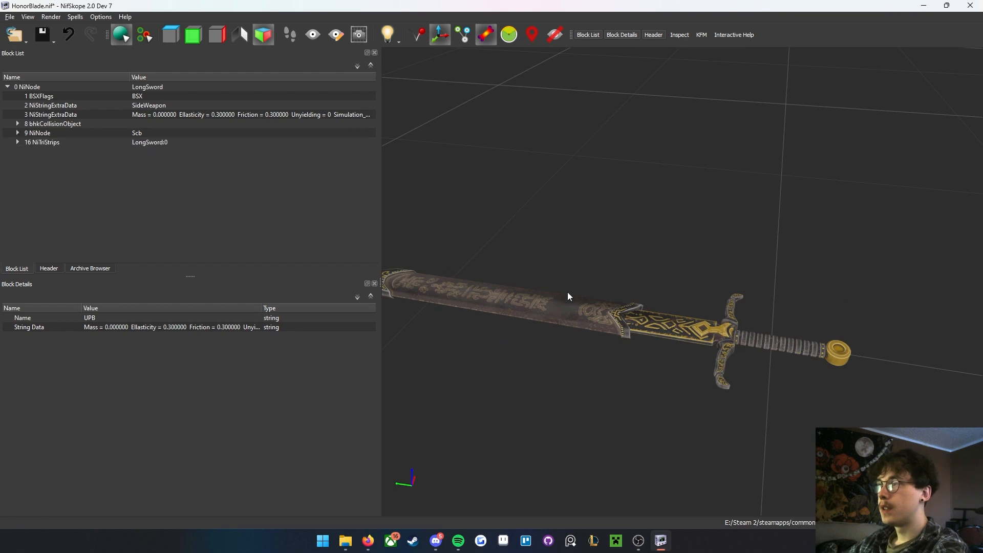
- Move the Scb:0 scabbard mesh toward the crossguard by setting its Y translation to 0.413092
{"action": "right_click", "coordinate": [570, 310]}
{"action": "mouse_move", "coordinate": [633, 358]}
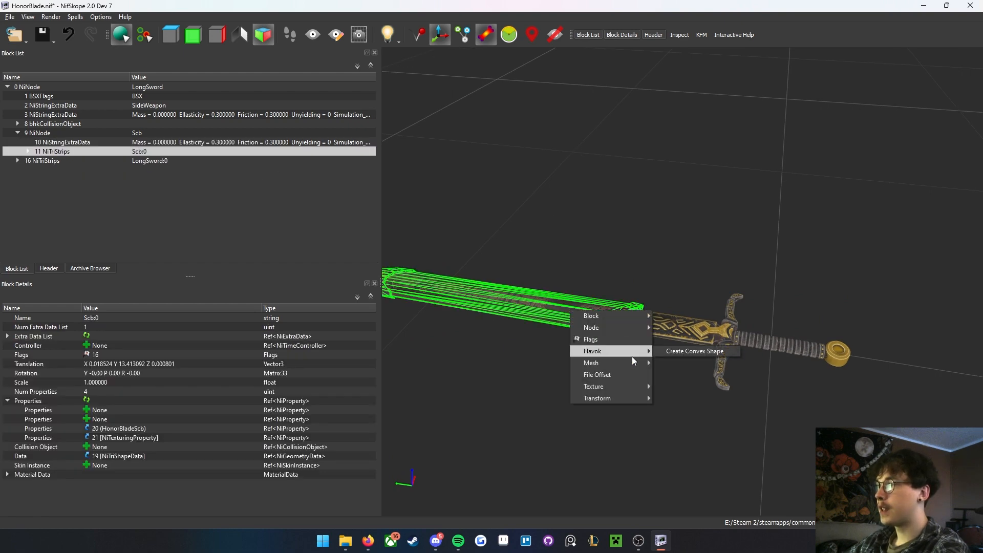
{"action": "mouse_move", "coordinate": [635, 400]}
{"action": "left_click", "coordinate": [685, 435]}
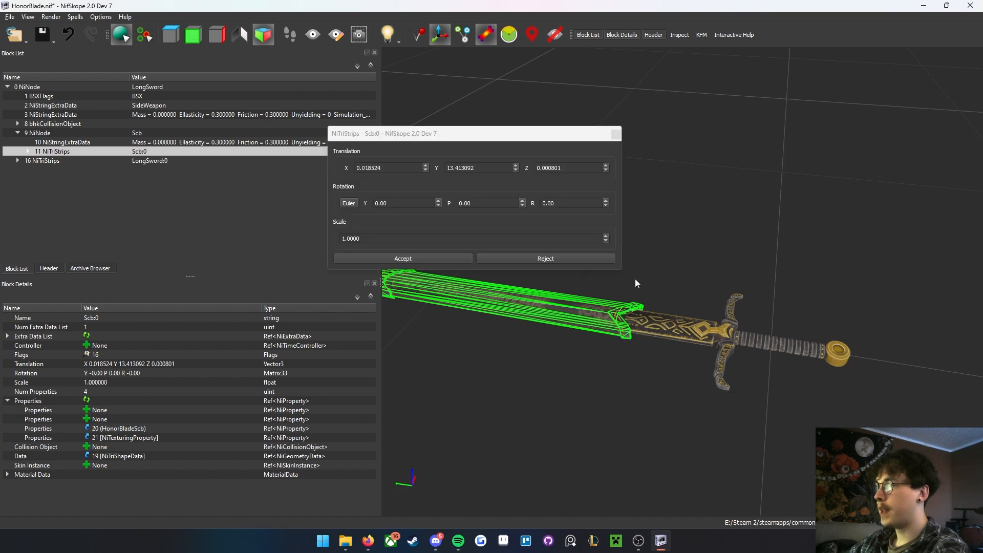
{"action": "left_click", "coordinate": [515, 170]}
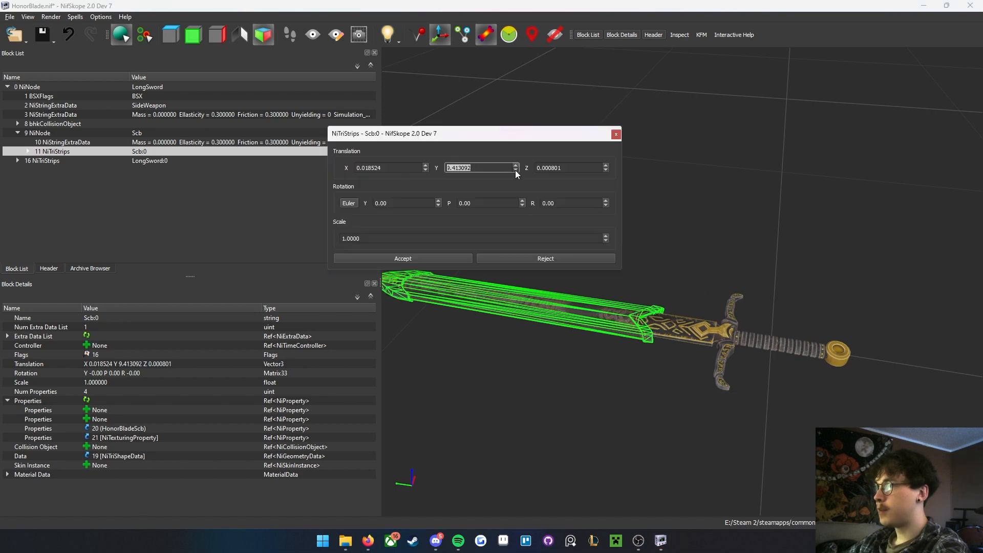
{"action": "left_click", "coordinate": [515, 170]}
{"action": "left_click", "coordinate": [514, 170]}
{"action": "left_click", "coordinate": [515, 170]}
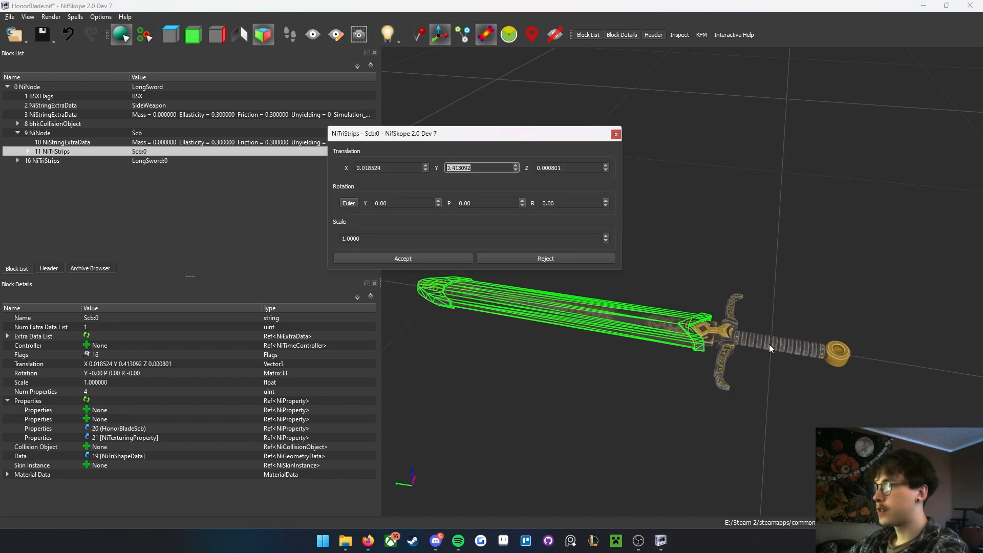
{"action": "scroll", "coordinate": [769, 344], "scroll_direction": "up", "scroll_amount": 5}
{"action": "scroll", "coordinate": [770, 372], "scroll_direction": "down", "scroll_amount": 3}
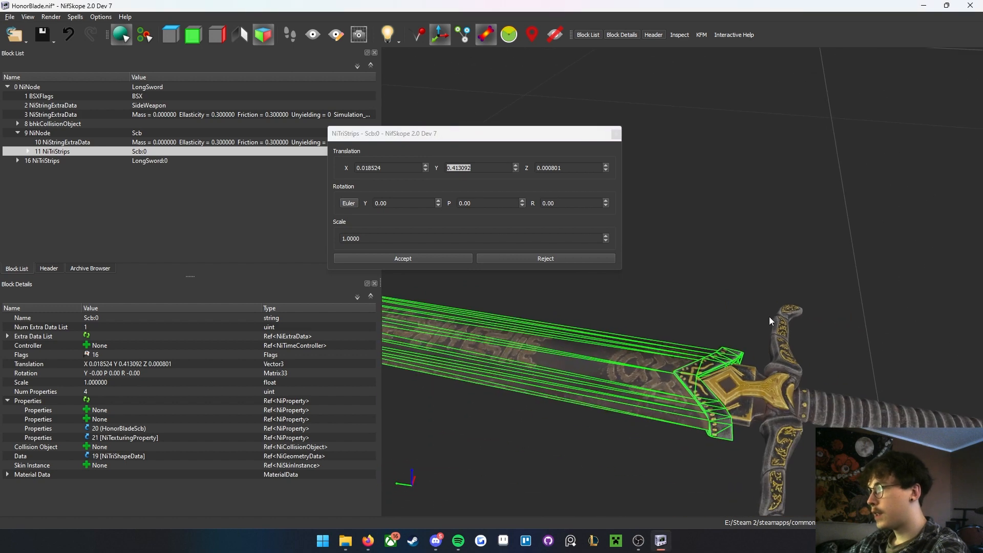
{"action": "right_click", "coordinate": [769, 315]}
{"action": "left_click", "coordinate": [445, 260]}
{"action": "scroll", "coordinate": [448, 261], "scroll_direction": "down", "scroll_amount": 5}
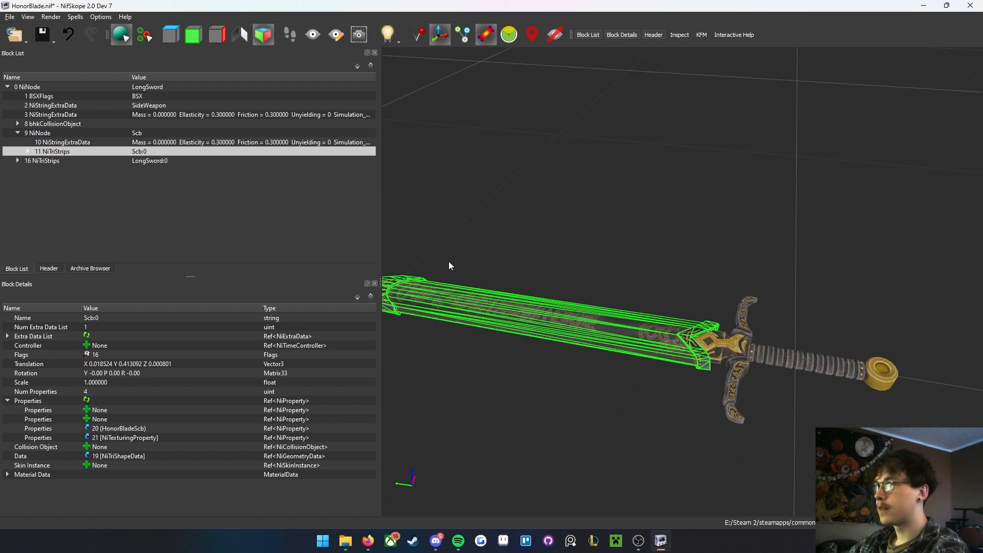
- Check the sheathed sword, save HonorBlade.nif, and review the details of the block-reading warnings before dismissing them
{"action": "left_click_drag", "start_coordinate": [607, 224], "coordinate": [616, 287]}
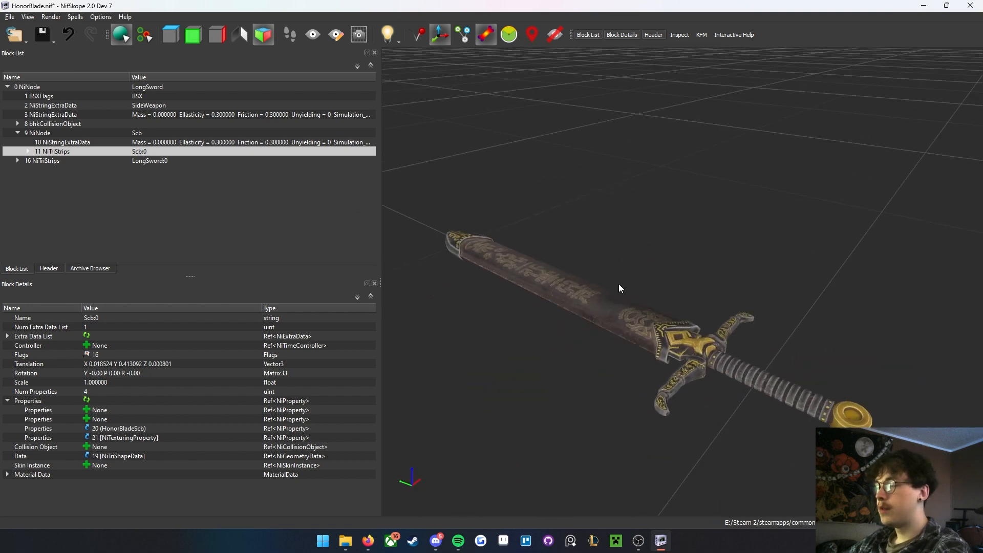
{"action": "key", "text": "ctrl+s"}
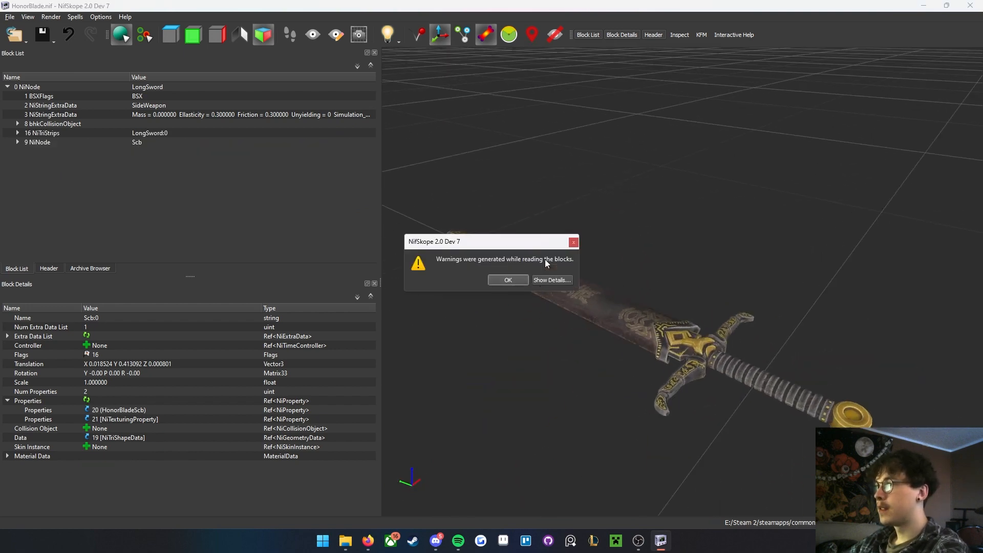
{"action": "left_click", "coordinate": [546, 280]}
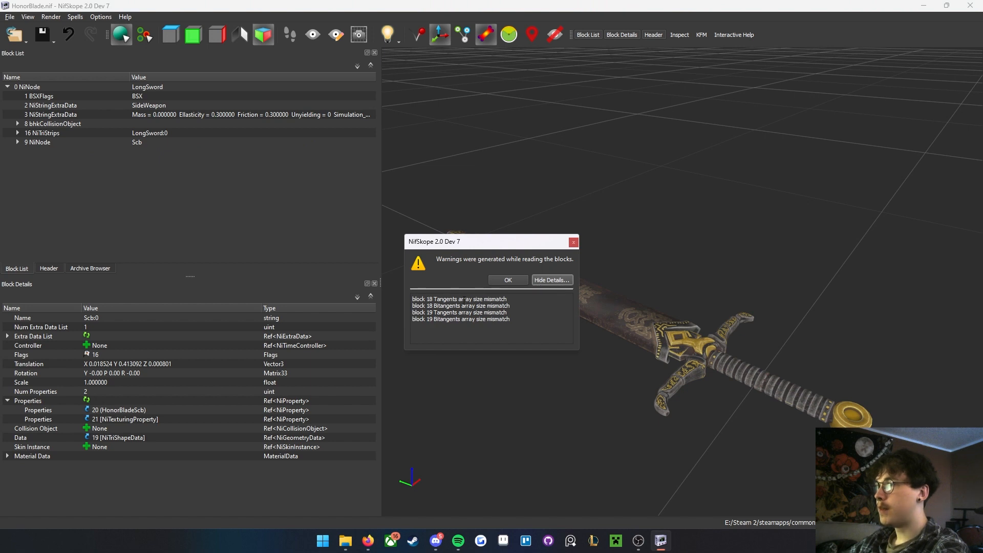
{"action": "left_click", "coordinate": [502, 282]}
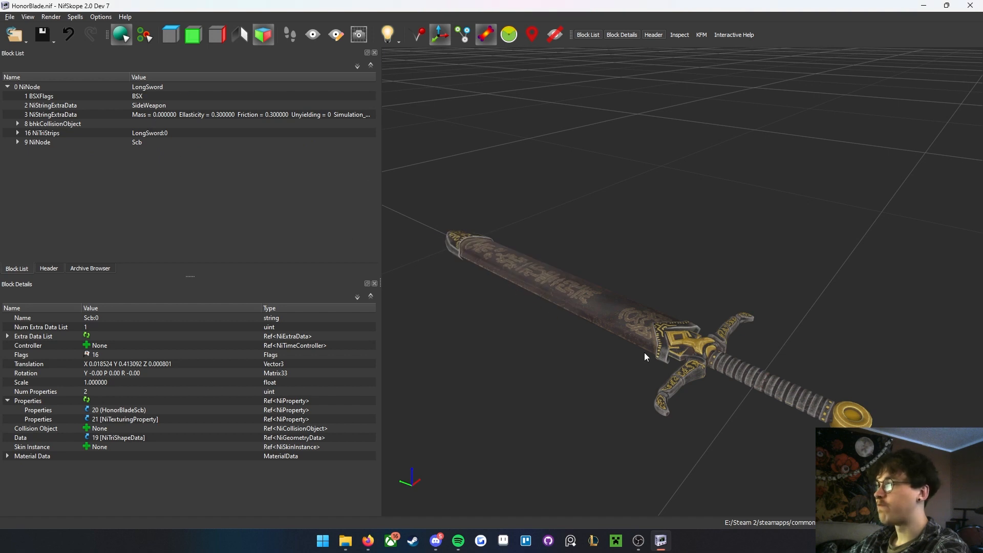
- Update the normals, tangents and bitangents arrays of the NiTriShapeData block under LongSword:0
{"action": "left_click_drag", "start_coordinate": [640, 350], "coordinate": [665, 364]}
{"action": "left_click", "coordinate": [18, 133]}
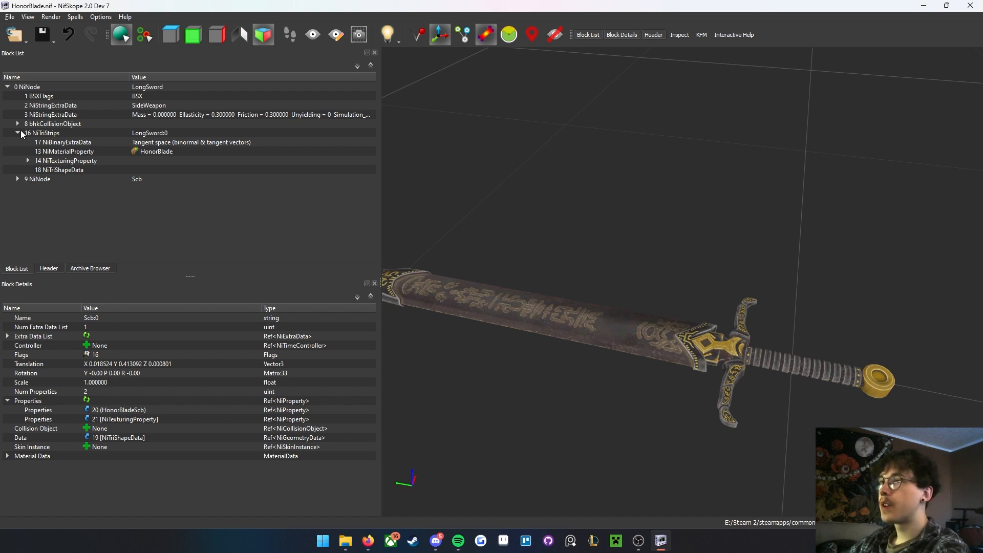
{"action": "left_click", "coordinate": [77, 171]}
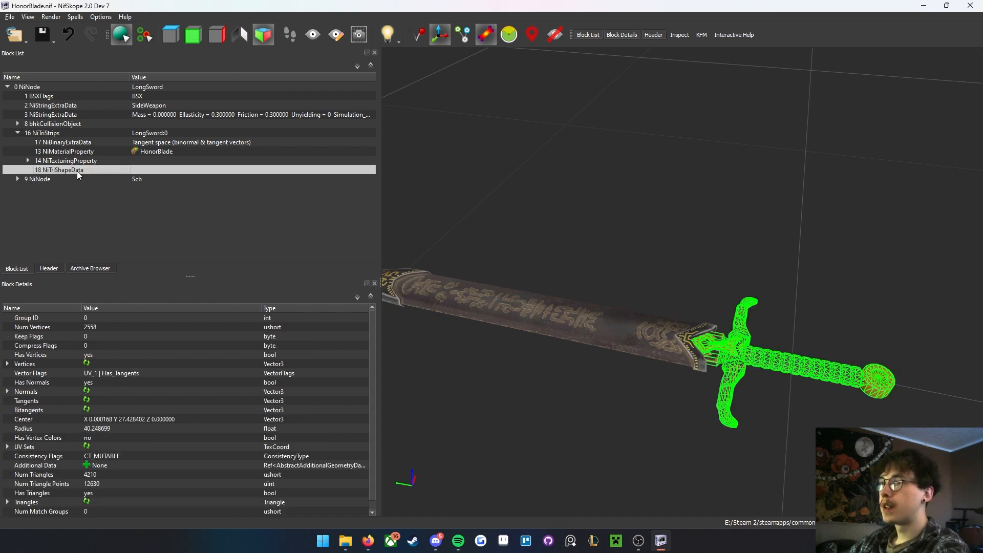
{"action": "left_click_drag", "start_coordinate": [631, 293], "coordinate": [486, 271]}
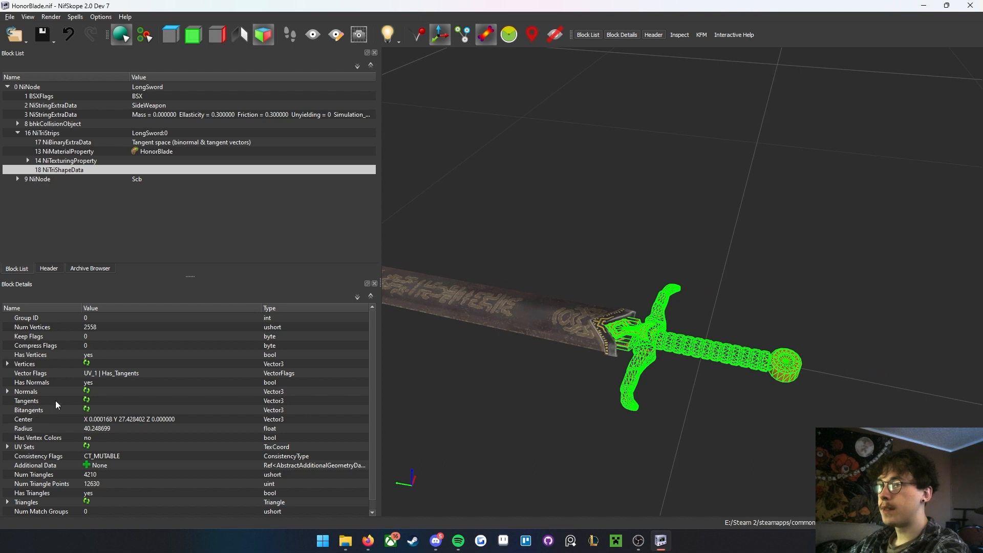
{"action": "left_click", "coordinate": [87, 391]}
{"action": "left_click", "coordinate": [87, 401]}
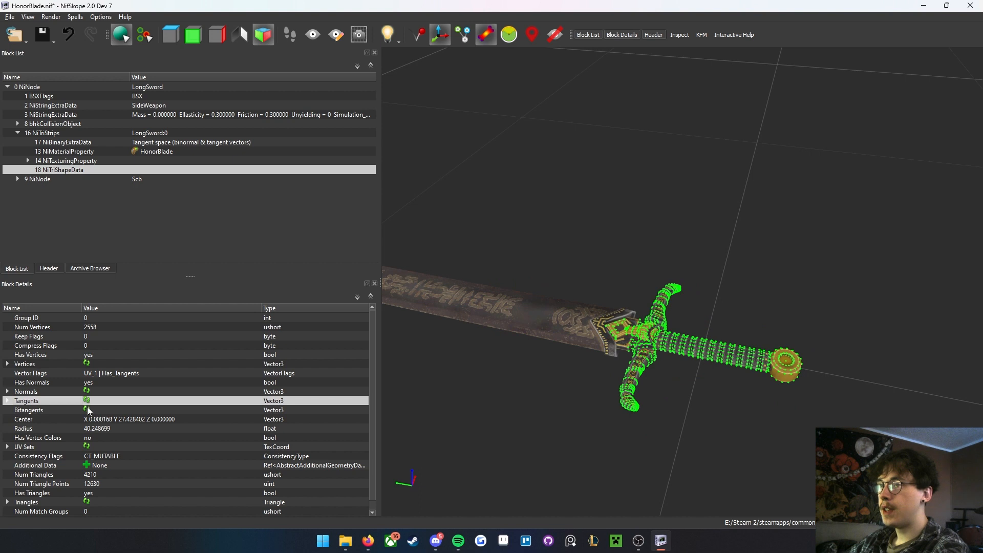
{"action": "left_click", "coordinate": [88, 409]}
- Update the normals, tangents and bitangents arrays of the scabbard's NiTriShapeData block under Scb:0
{"action": "left_click", "coordinate": [16, 132]}
{"action": "left_click", "coordinate": [18, 142]}
{"action": "left_click", "coordinate": [27, 160]}
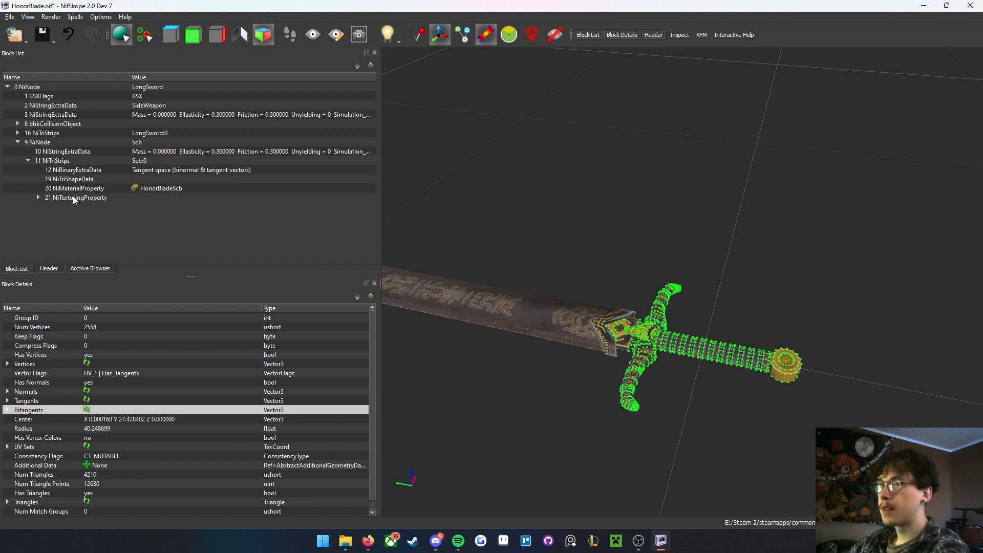
{"action": "left_click", "coordinate": [73, 180]}
{"action": "left_click", "coordinate": [87, 393]}
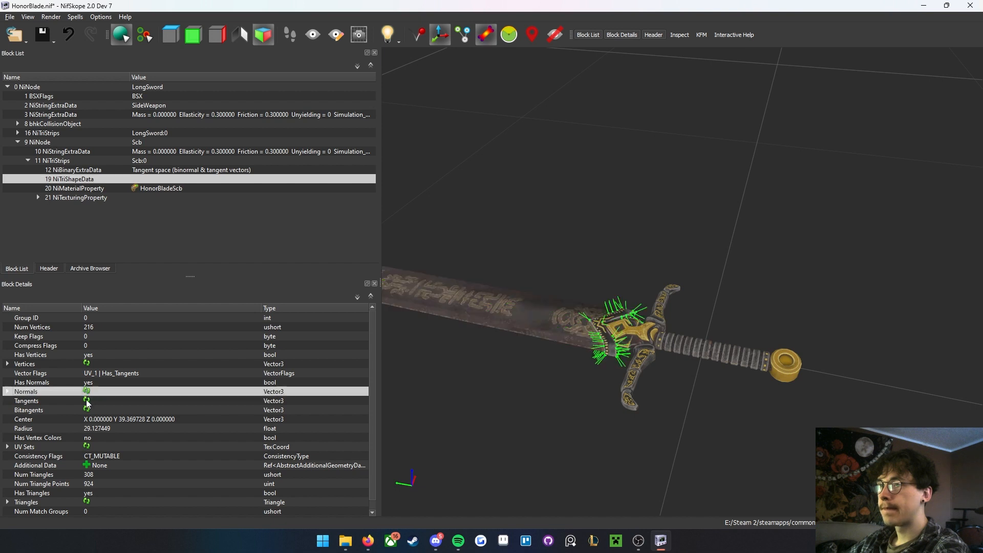
{"action": "left_click", "coordinate": [87, 400]}
{"action": "left_click", "coordinate": [86, 409]}
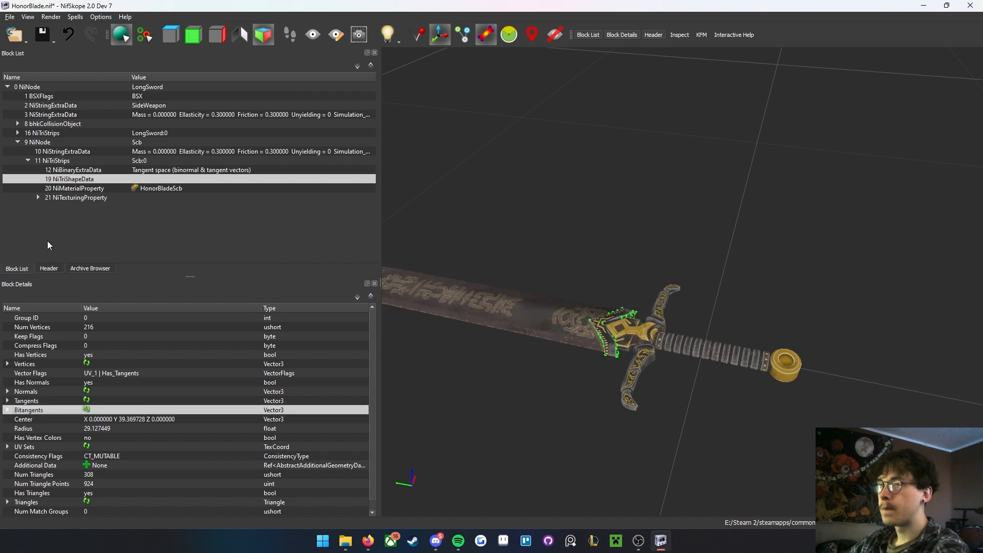
- Collapse the Scb node, save HonorBlade.nif and close NifSkope
{"action": "left_click", "coordinate": [18, 143]}
{"action": "key", "text": "ctrl+s"}
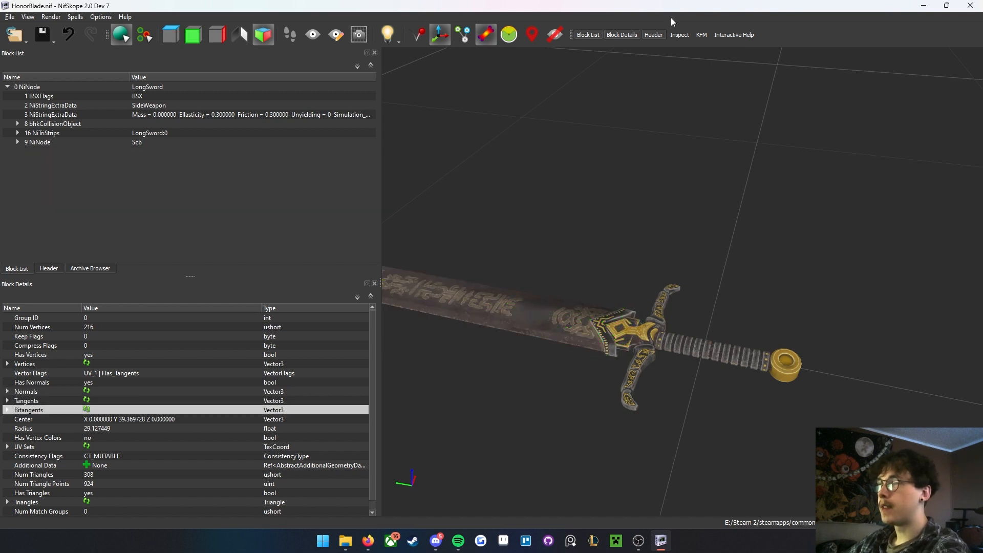
{"action": "left_click", "coordinate": [970, 5]}
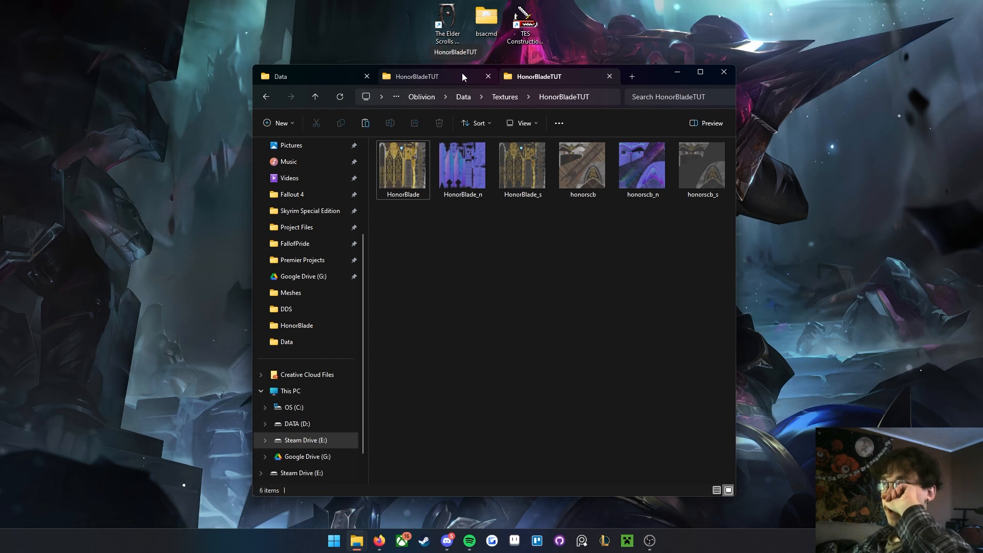
- Launch TES Construction Set and load the Oblivion.esm master file
{"action": "left_click", "coordinate": [533, 34]}
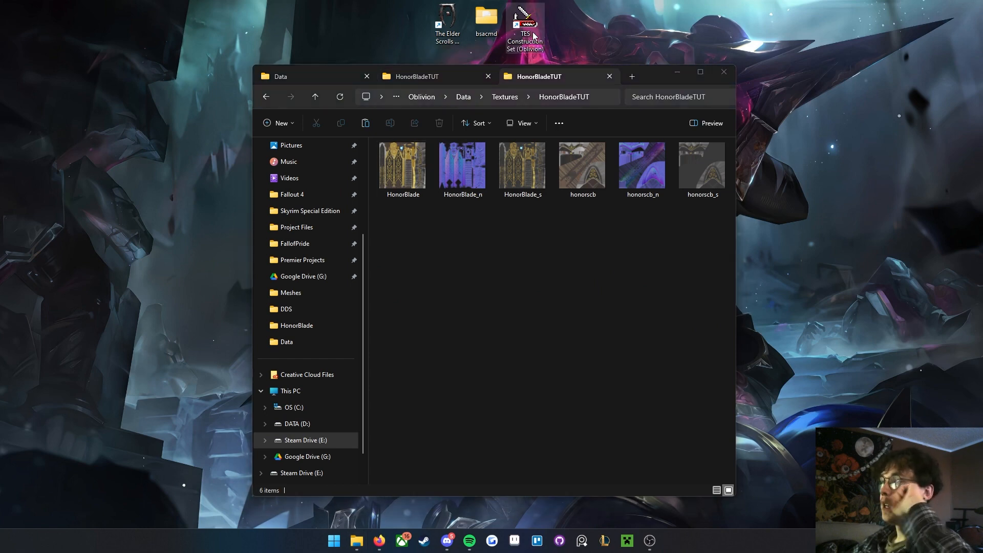
{"action": "double_click", "coordinate": [533, 34]}
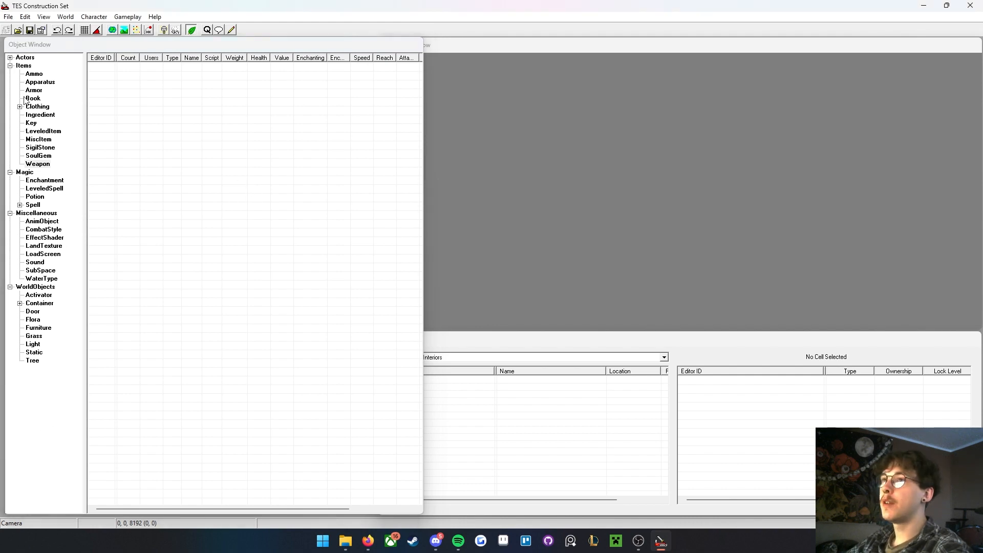
{"action": "left_click", "coordinate": [9, 16]}
{"action": "left_click", "coordinate": [26, 29]}
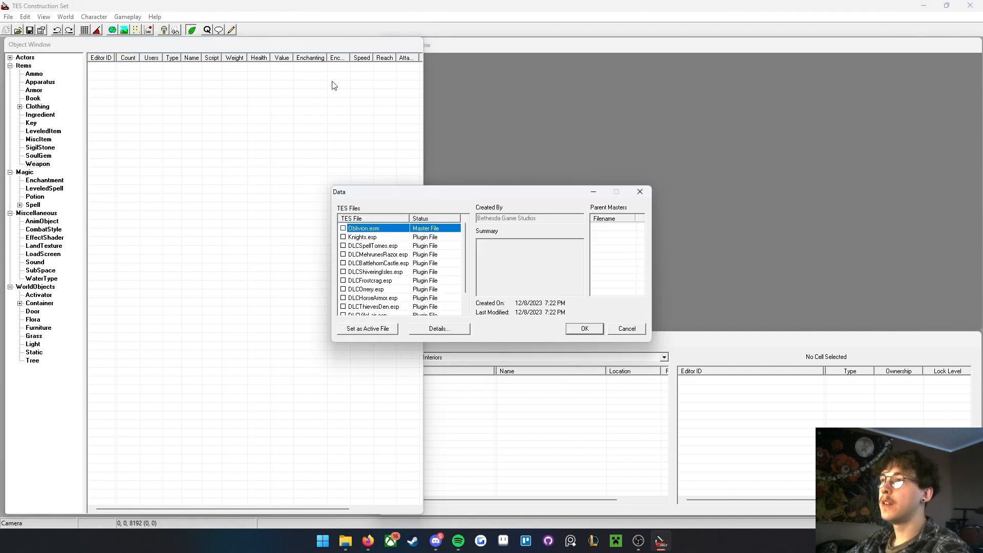
{"action": "double_click", "coordinate": [351, 228]}
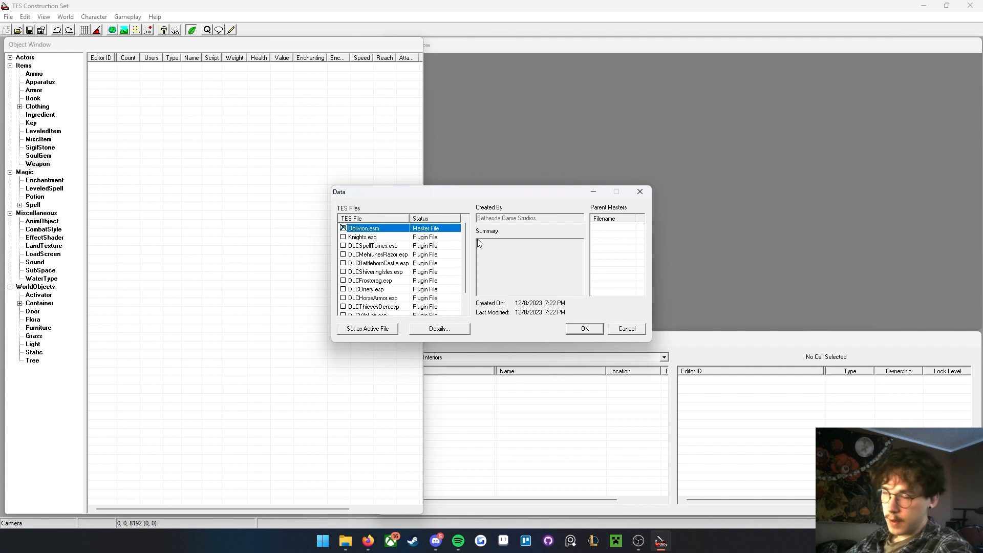
{"action": "left_click", "coordinate": [581, 331]}
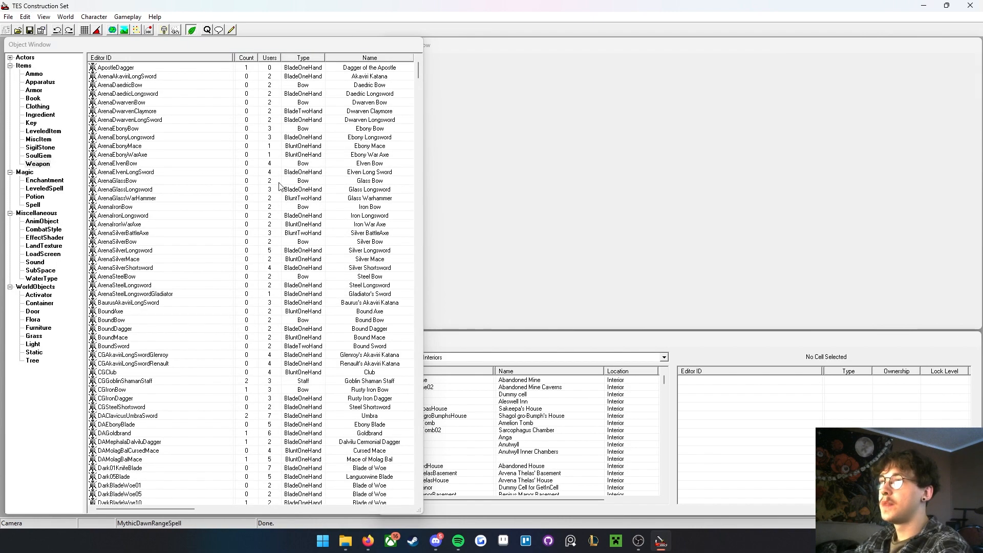
- Browse the weapon objects and sort the list alphabetically by name
{"action": "scroll", "coordinate": [155, 187], "scroll_direction": "down", "scroll_amount": 20}
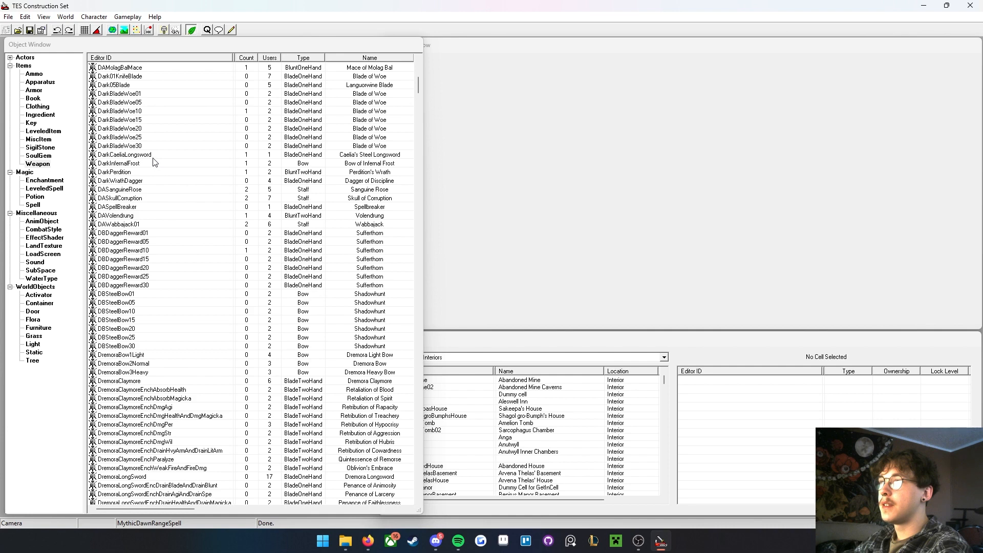
{"action": "scroll", "coordinate": [143, 153], "scroll_direction": "up", "scroll_amount": 15}
{"action": "scroll", "coordinate": [131, 136], "scroll_direction": "up", "scroll_amount": 7}
{"action": "left_click_drag", "start_coordinate": [46, 45], "coordinate": [45, 45]}
{"action": "left_click", "coordinate": [39, 163]}
{"action": "left_click_drag", "start_coordinate": [419, 73], "coordinate": [432, 206]}
{"action": "left_click", "coordinate": [384, 59]}
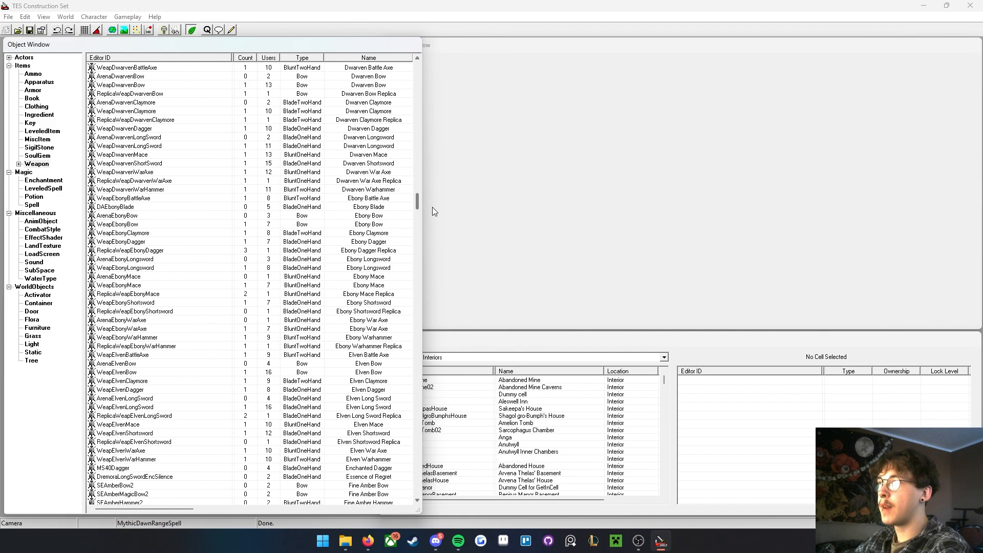
- Find the Ebony Longsword entries and open the WeapEbonyLongsword weapon record
{"action": "scroll", "coordinate": [385, 174], "scroll_direction": "up", "scroll_amount": 1}
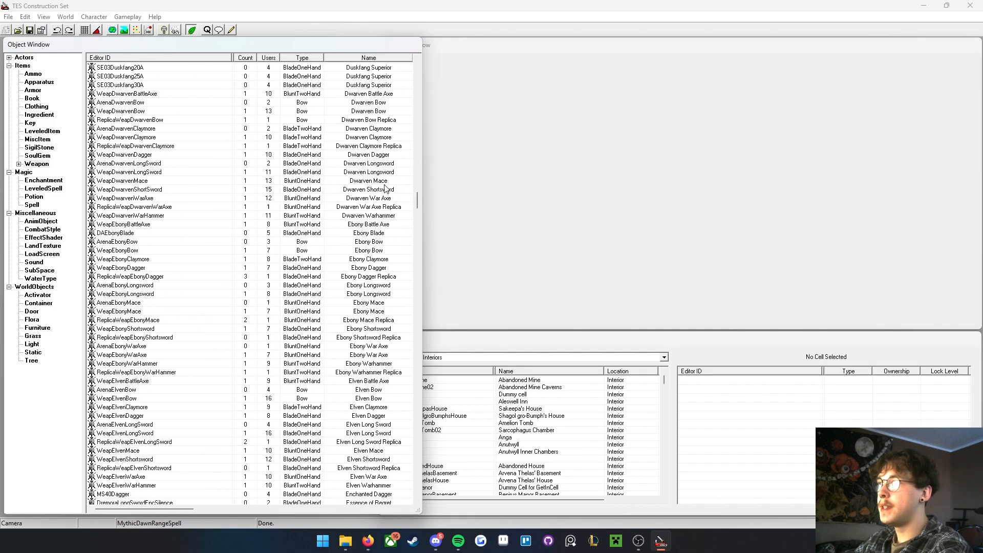
{"action": "left_click", "coordinate": [386, 286]}
{"action": "left_click", "coordinate": [381, 294]}
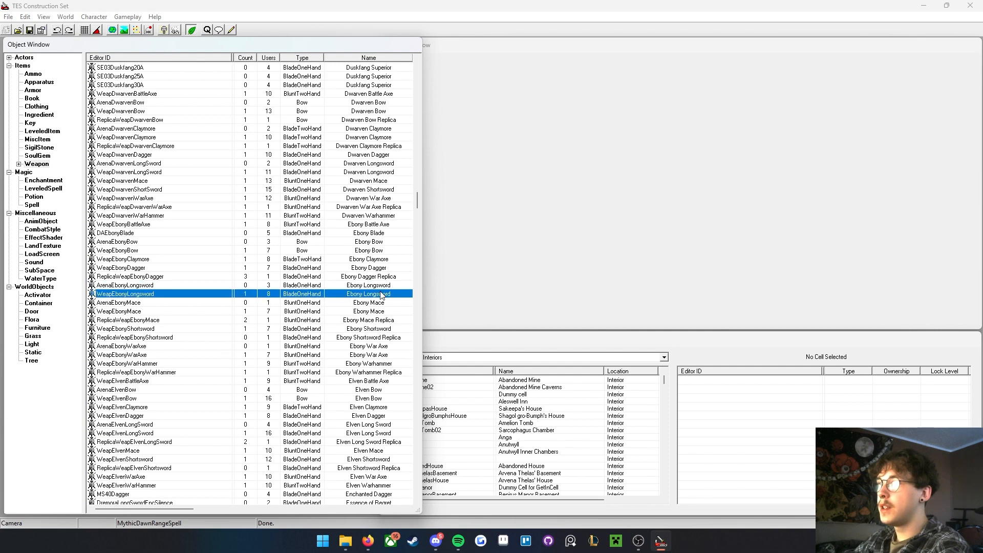
{"action": "left_click", "coordinate": [105, 286]}
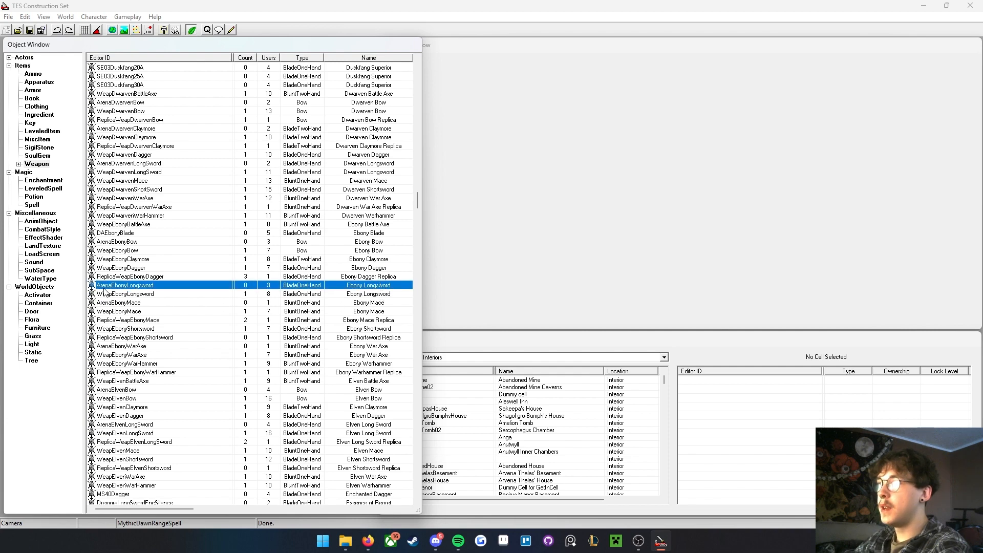
{"action": "left_click", "coordinate": [108, 296]}
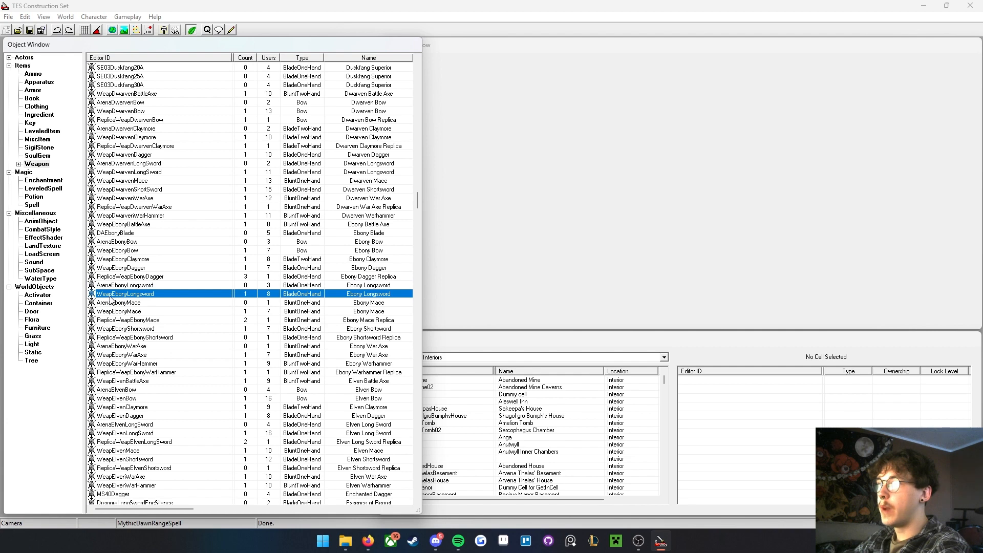
{"action": "double_click", "coordinate": [137, 296]}
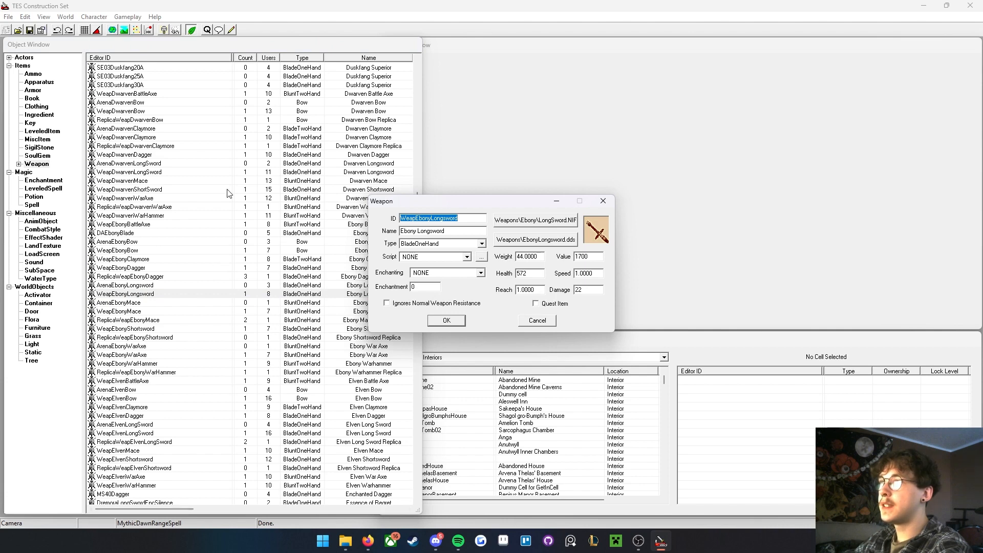
- Change the weapon's ID to WeapHonorBlade and its name to Honor Blade
{"action": "left_click", "coordinate": [437, 219]}
{"action": "left_click_drag", "start_coordinate": [461, 219], "coordinate": [417, 220]}
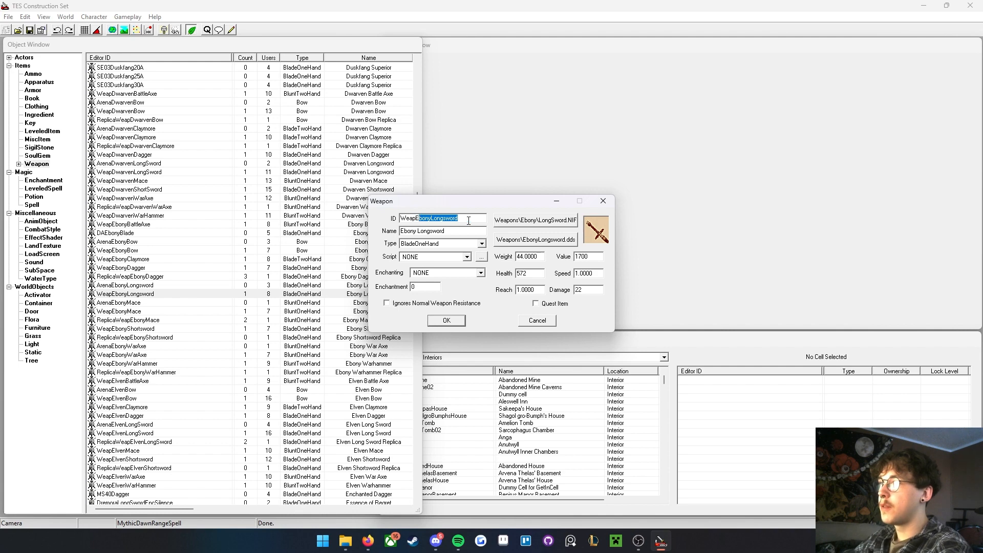
{"action": "key", "text": "BackSpace"}
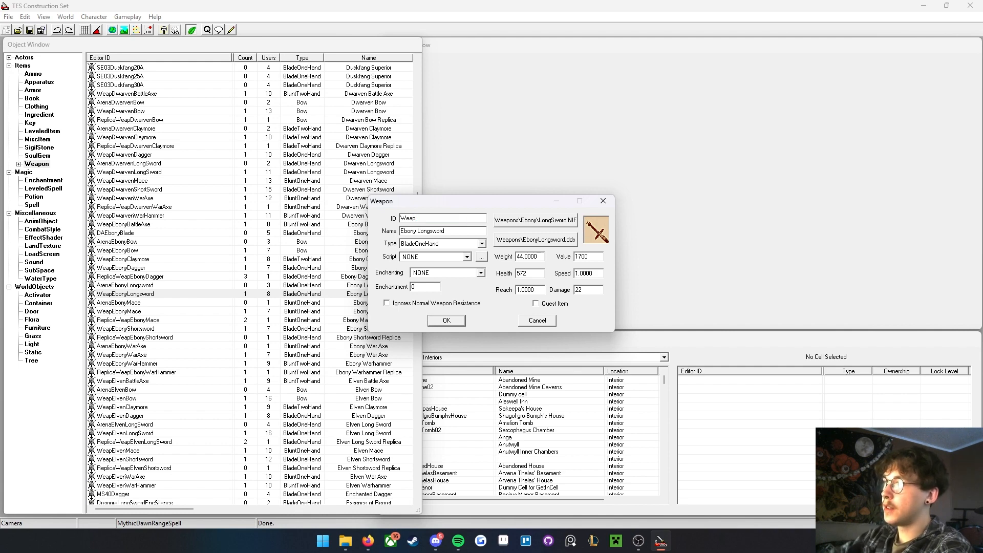
{"action": "type", "text": "Hono"}
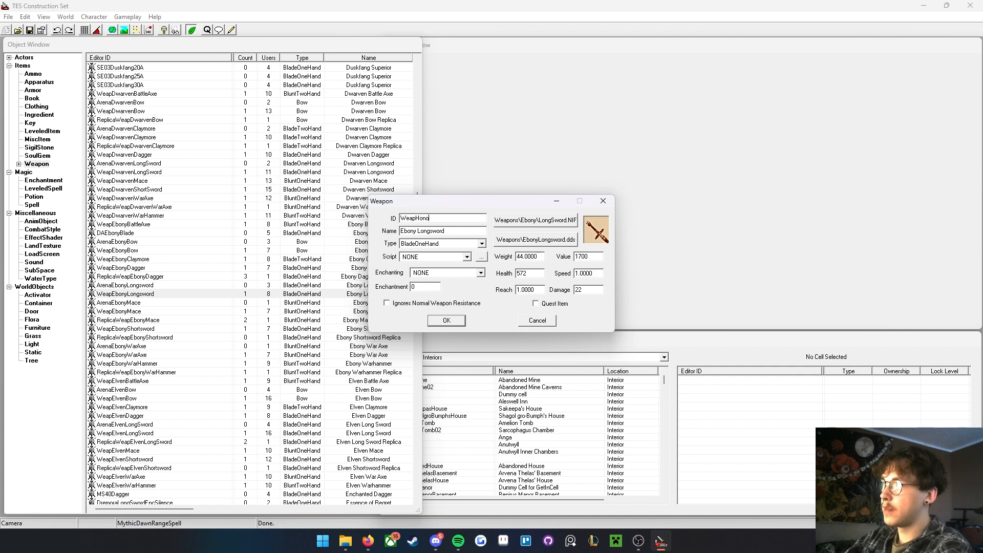
{"action": "type", "text": "rBlade"}
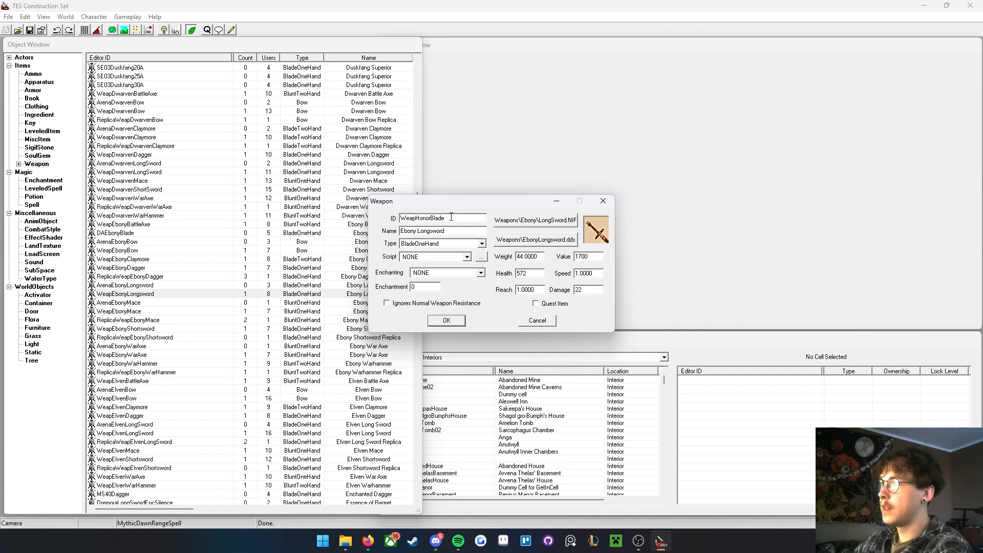
{"action": "key", "text": "Tab"}
{"action": "type", "text": "Hno"}
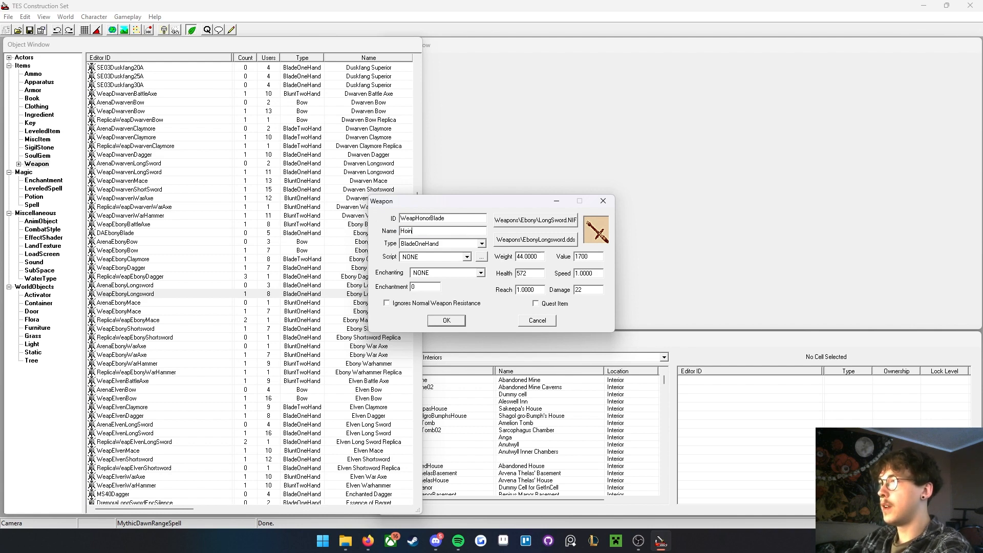
{"action": "type", "text": "or Blade"}
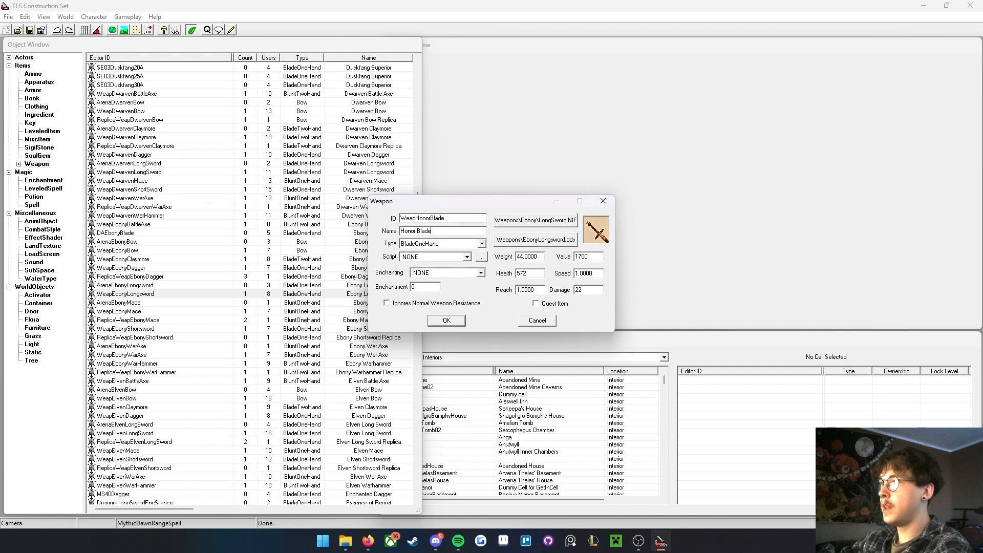
{"action": "left_click", "coordinate": [481, 273]}
{"action": "left_click", "coordinate": [482, 274]}
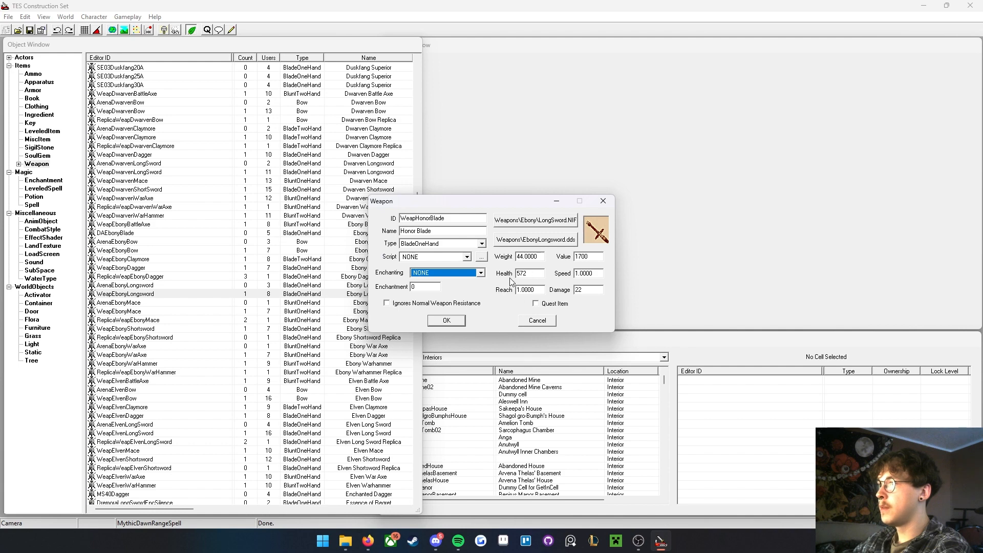
{"action": "left_click", "coordinate": [524, 257]}
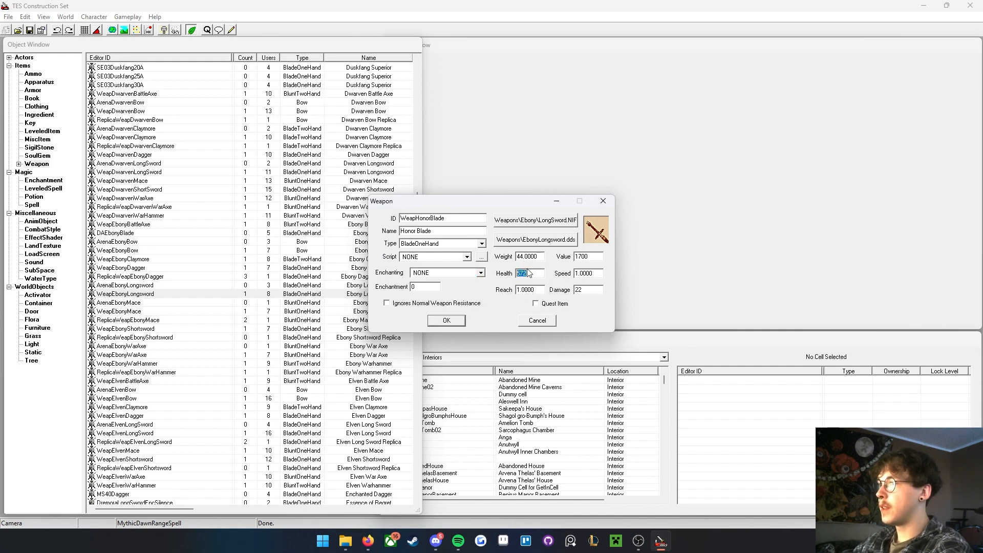
{"action": "double_click", "coordinate": [579, 289]}
{"action": "left_click", "coordinate": [580, 257]}
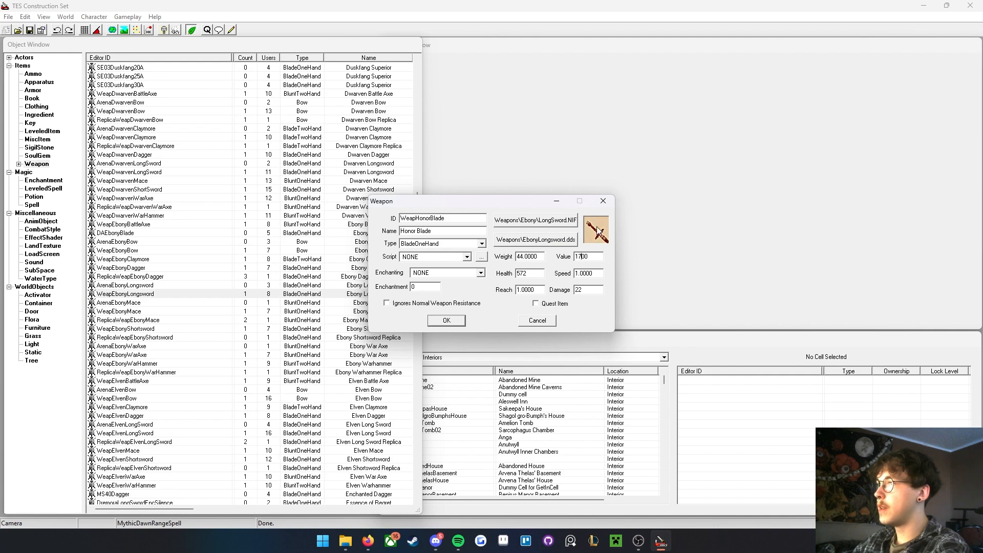
- Assign HonorBladeTUT\HonorBlade.nif as the weapon's model and save the record as a new form
{"action": "left_click", "coordinate": [539, 220]}
{"action": "left_click", "coordinate": [423, 267]}
{"action": "double_click", "coordinate": [424, 267]}
{"action": "left_click", "coordinate": [429, 258]}
{"action": "left_click", "coordinate": [556, 321]}
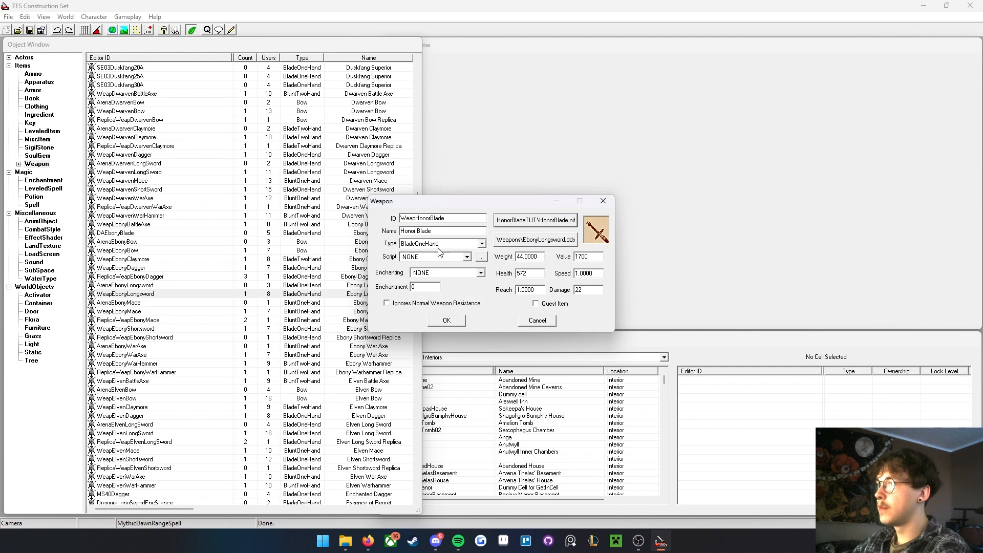
{"action": "left_click", "coordinate": [459, 322]}
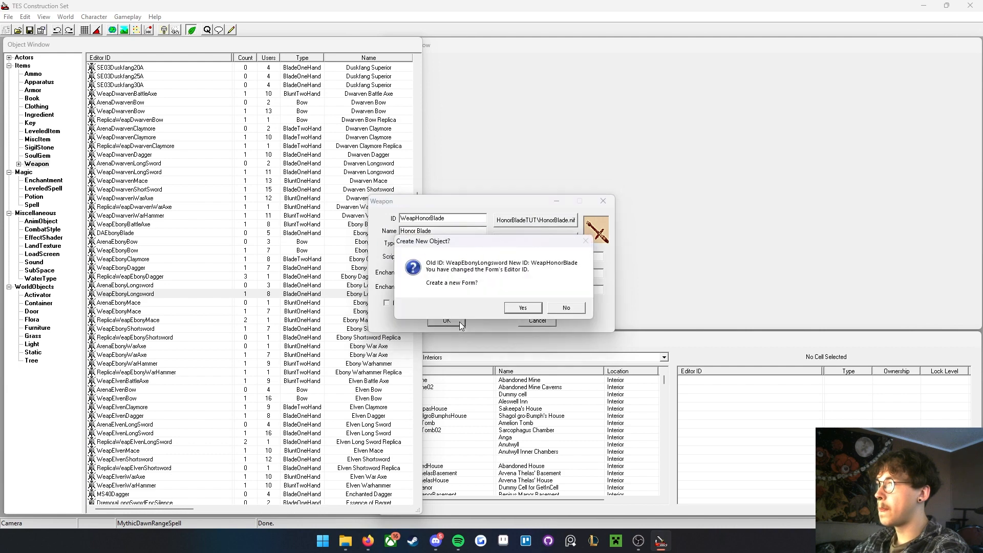
{"action": "left_click", "coordinate": [523, 308]}
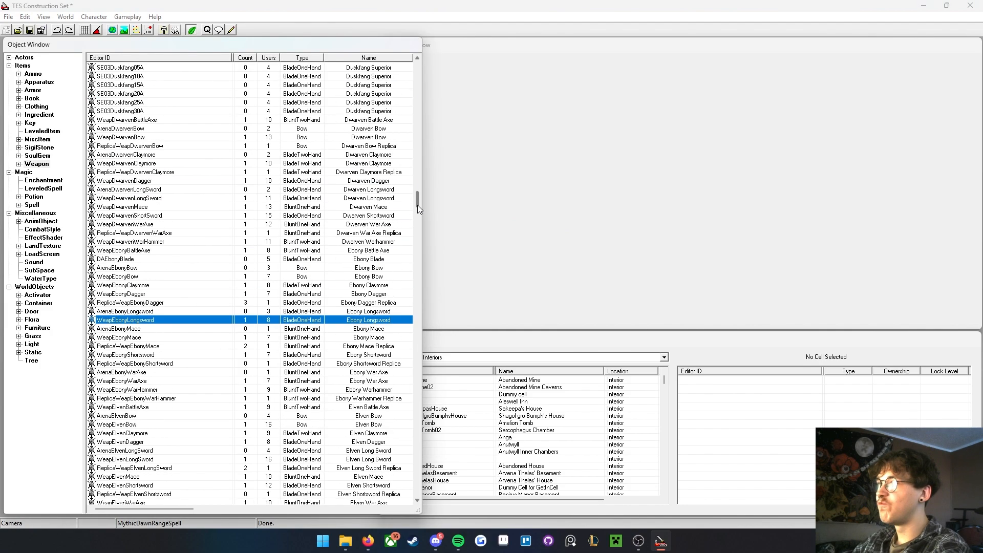
- Locate WeapHonorBlade in the weapon list and bring the Render Window and Cell View to the front
{"action": "left_click_drag", "start_coordinate": [417, 204], "coordinate": [431, 263]}
{"action": "left_click", "coordinate": [179, 218]}
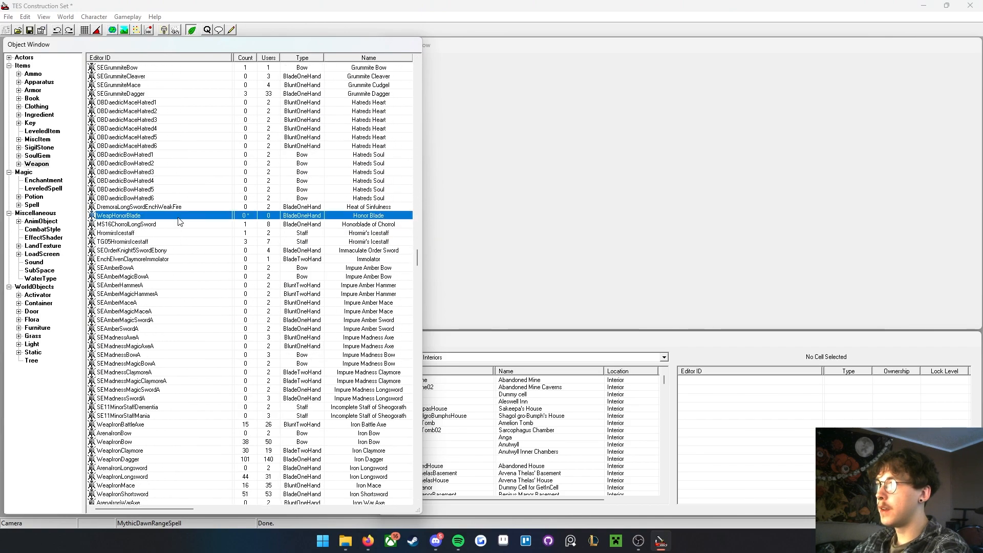
{"action": "left_click", "coordinate": [490, 51]}
{"action": "left_click", "coordinate": [551, 336]}
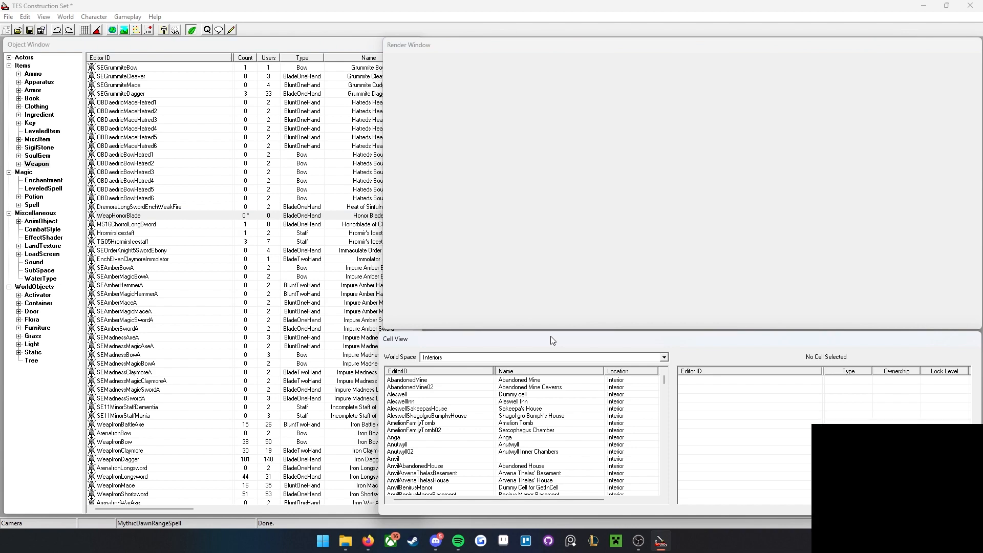
- Find the BrumaMagesGuild interior cell and list the objects it contains
{"action": "scroll", "coordinate": [504, 434], "scroll_direction": "down", "scroll_amount": 10}
{"action": "scroll", "coordinate": [504, 434], "scroll_direction": "down", "scroll_amount": 20}
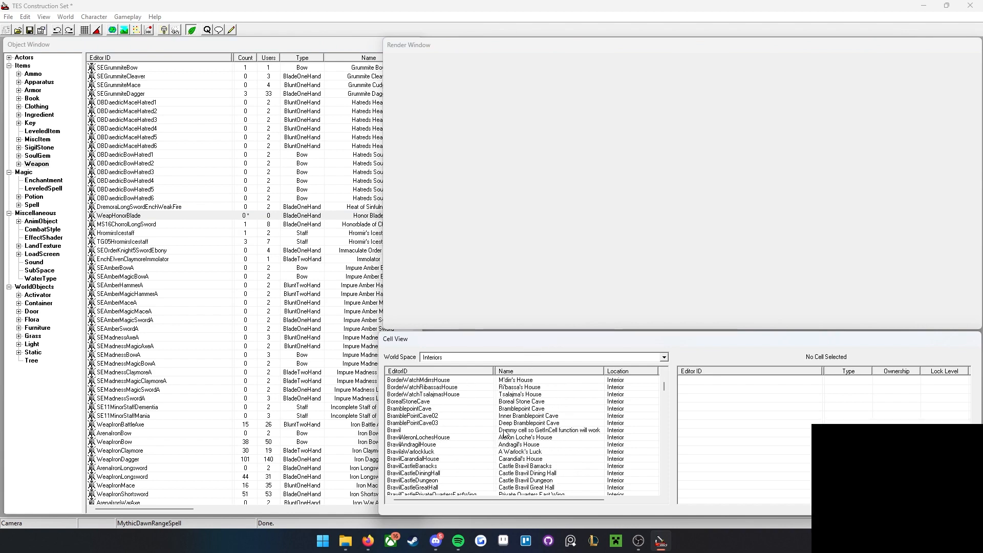
{"action": "scroll", "coordinate": [502, 435], "scroll_direction": "down", "scroll_amount": 7}
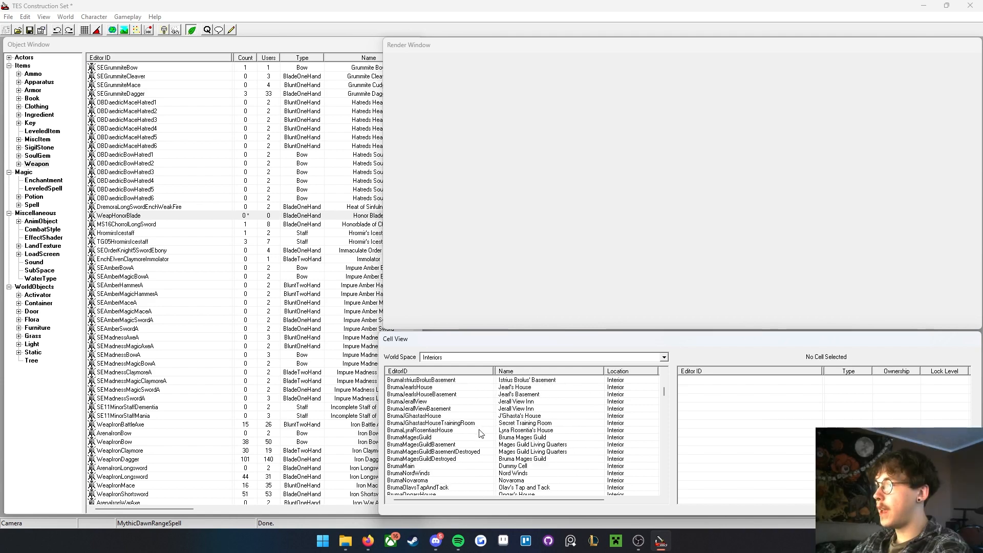
{"action": "left_click", "coordinate": [438, 437]}
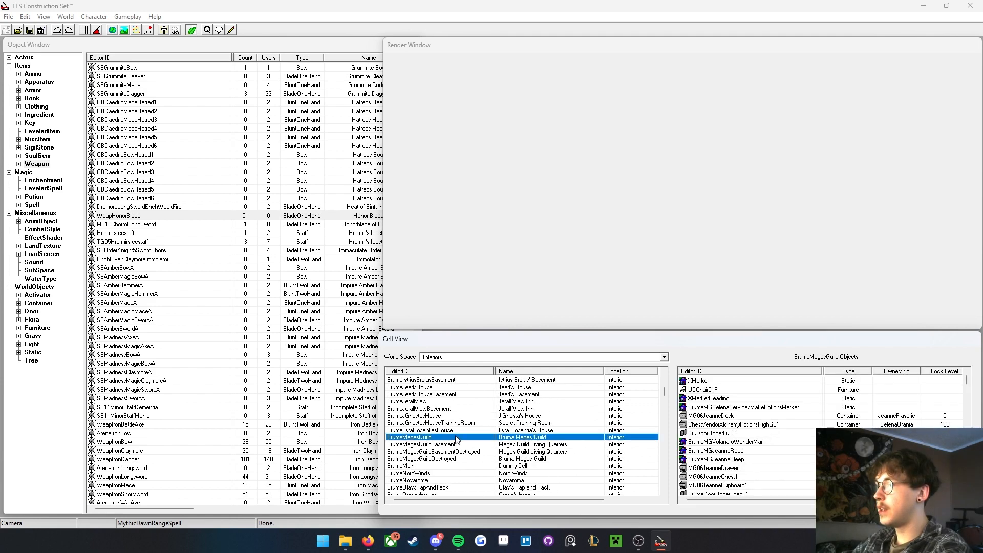
{"action": "scroll", "coordinate": [594, 430], "scroll_direction": "down", "scroll_amount": 5}
{"action": "scroll", "coordinate": [468, 435], "scroll_direction": "up", "scroll_amount": 5}
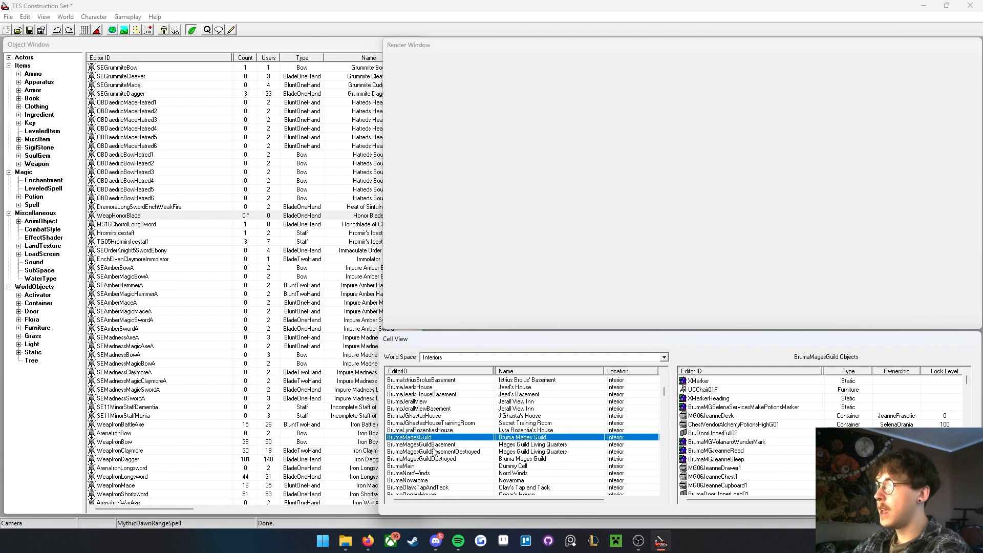
- Find the SkingradMagesGuild interior cell and load it in the render view
{"action": "scroll", "coordinate": [459, 453], "scroll_direction": "up", "scroll_amount": 20}
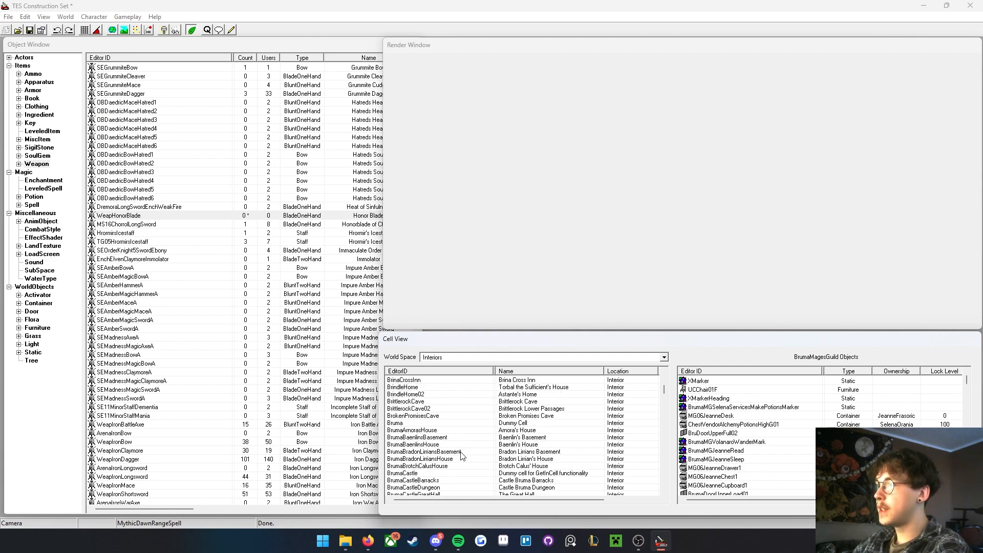
{"action": "scroll", "coordinate": [461, 450], "scroll_direction": "down", "scroll_amount": 7}
{"action": "scroll", "coordinate": [460, 450], "scroll_direction": "up", "scroll_amount": 7}
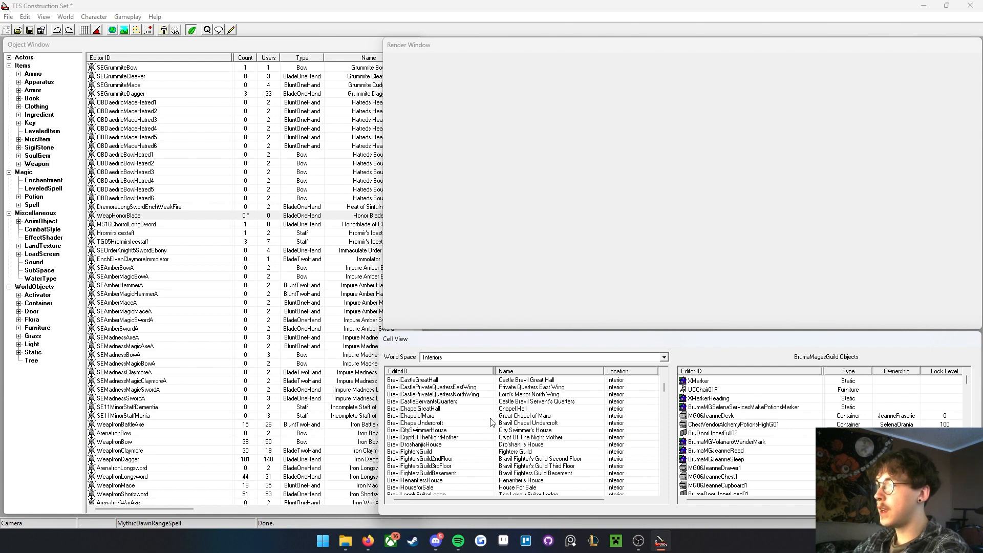
{"action": "scroll", "coordinate": [491, 425], "scroll_direction": "up", "scroll_amount": 7}
{"action": "scroll", "coordinate": [503, 428], "scroll_direction": "up", "scroll_amount": 6}
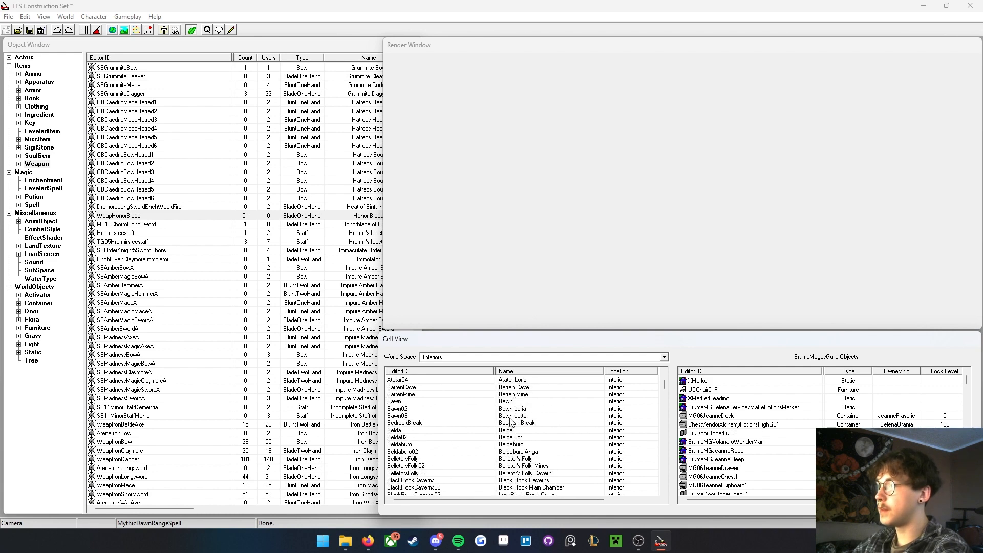
{"action": "scroll", "coordinate": [510, 421], "scroll_direction": "down", "scroll_amount": 10}
{"action": "scroll", "coordinate": [521, 425], "scroll_direction": "down", "scroll_amount": 10}
{"action": "scroll", "coordinate": [518, 421], "scroll_direction": "down", "scroll_amount": 1}
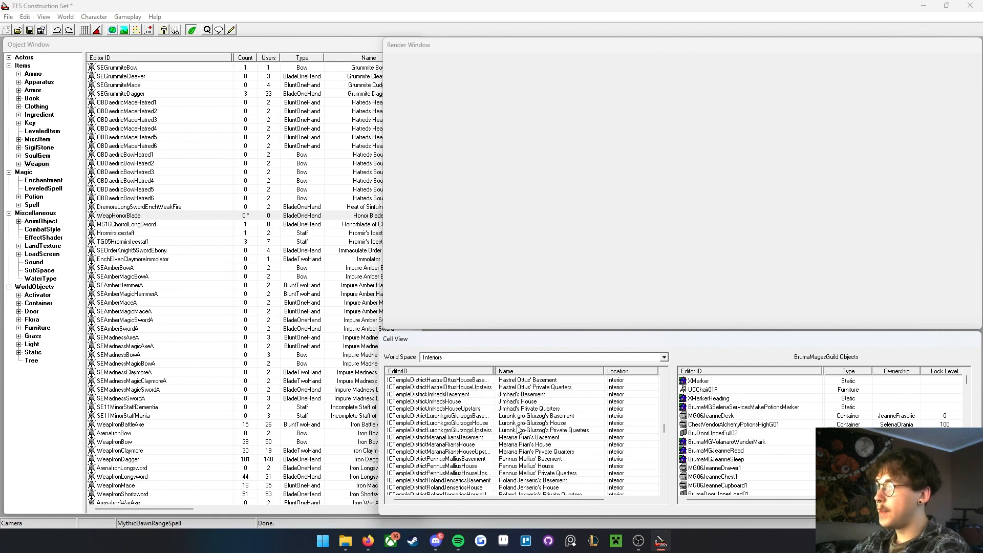
{"action": "scroll", "coordinate": [512, 433], "scroll_direction": "down", "scroll_amount": 15}
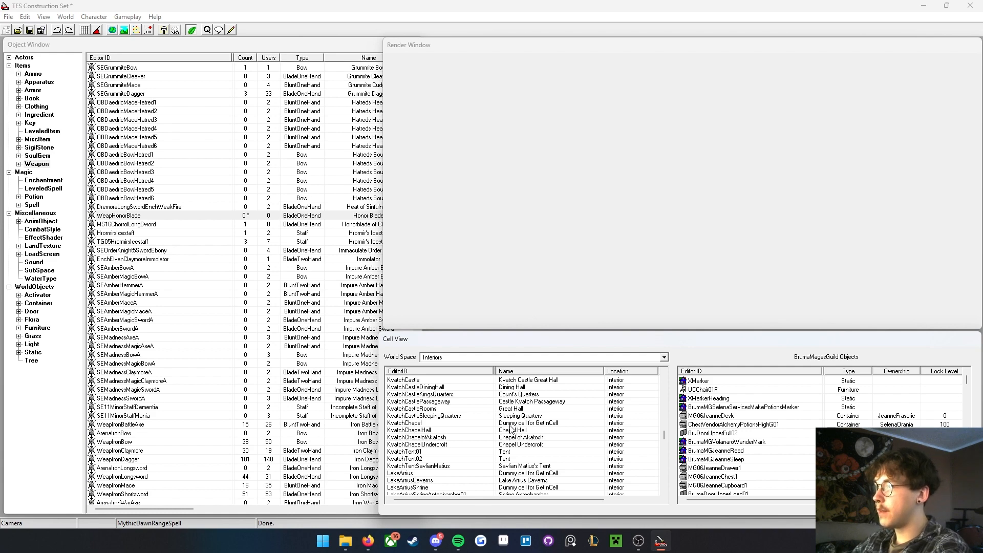
{"action": "scroll", "coordinate": [512, 430], "scroll_direction": "down", "scroll_amount": 3}
{"action": "scroll", "coordinate": [476, 415], "scroll_direction": "down", "scroll_amount": 20}
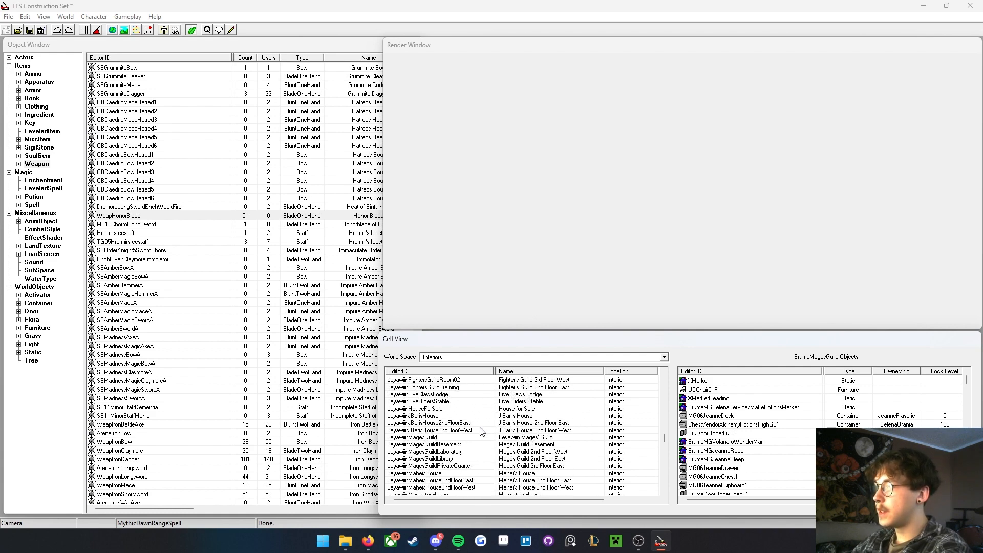
{"action": "scroll", "coordinate": [487, 436], "scroll_direction": "down", "scroll_amount": 20}
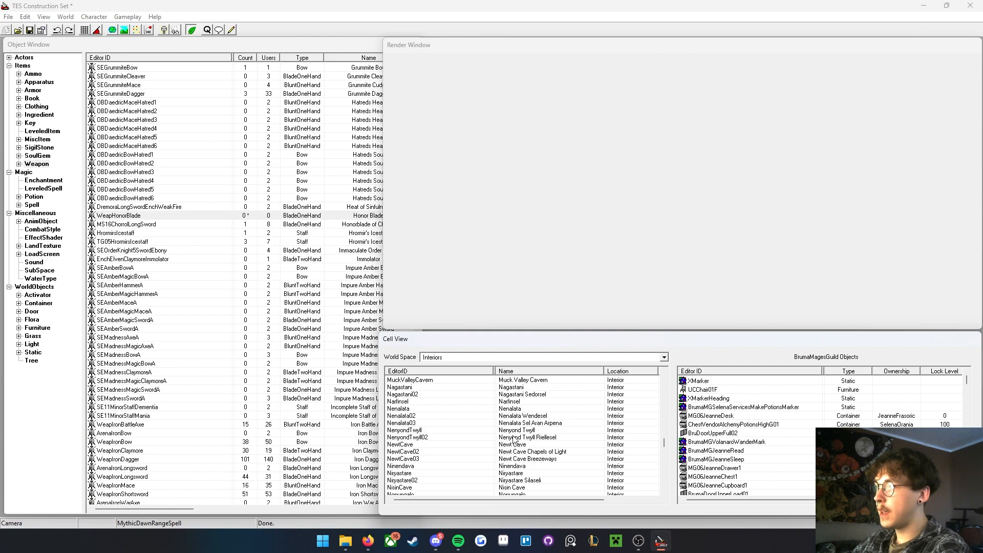
{"action": "scroll", "coordinate": [503, 436], "scroll_direction": "down", "scroll_amount": 15}
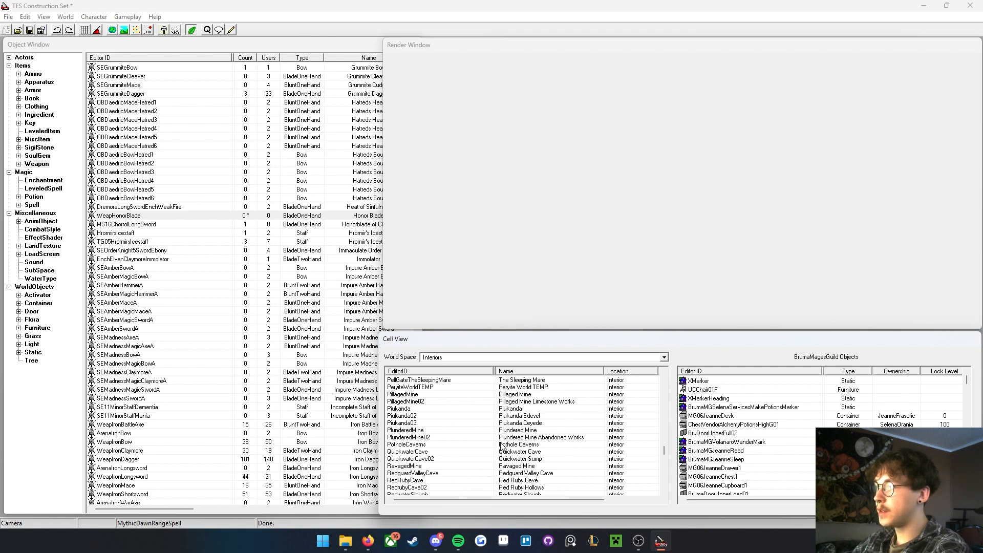
{"action": "scroll", "coordinate": [499, 459], "scroll_direction": "down", "scroll_amount": 20}
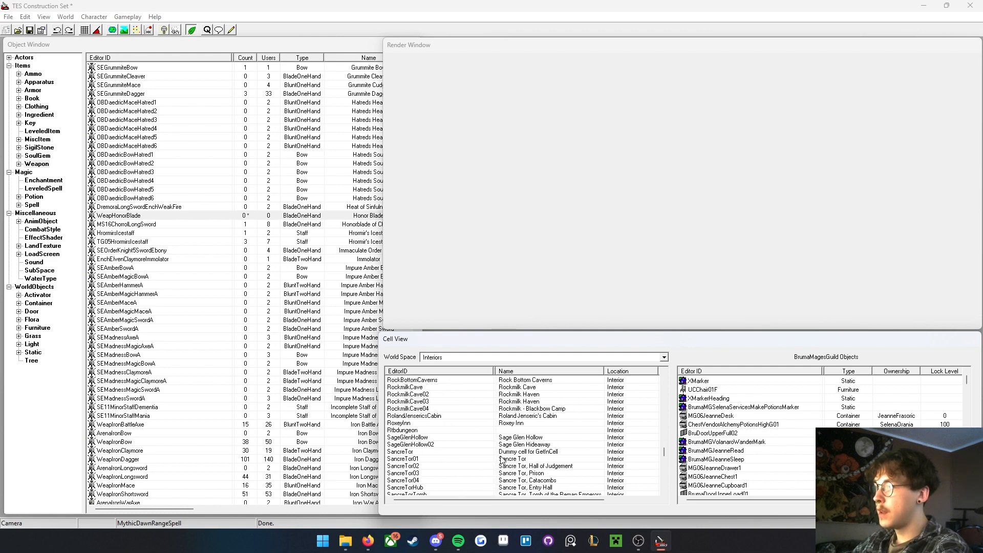
{"action": "scroll", "coordinate": [514, 460], "scroll_direction": "down", "scroll_amount": 20}
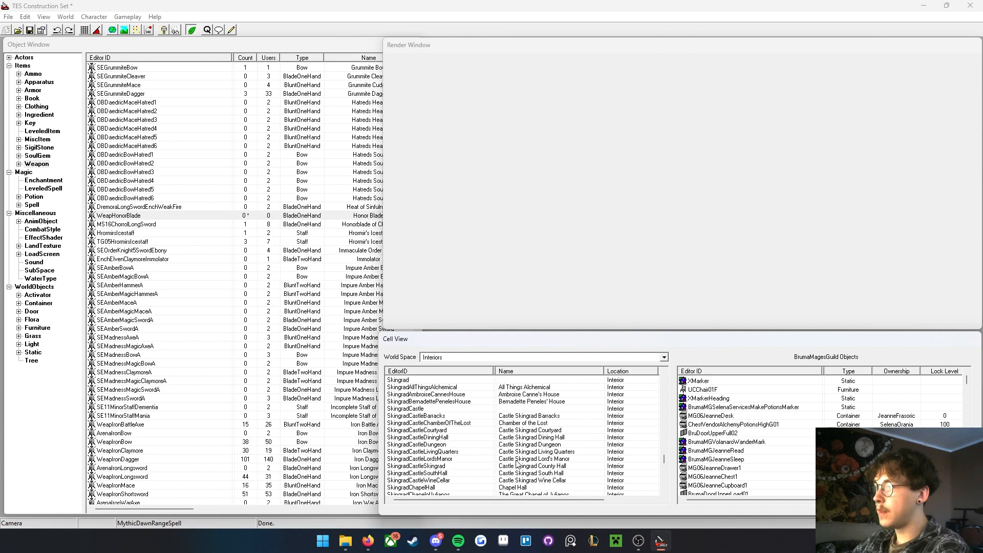
{"action": "double_click", "coordinate": [521, 424]}
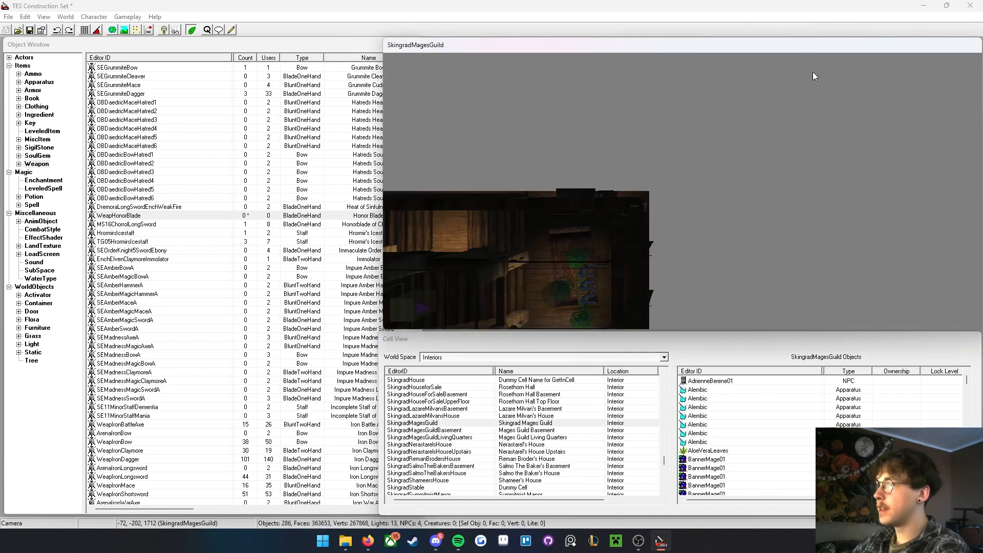
- Place an instance of WeapHonorBlade from the weapon list in the SkingradMagesGuild cell, near the rug
{"action": "left_click_drag", "start_coordinate": [159, 217], "coordinate": [517, 535]}
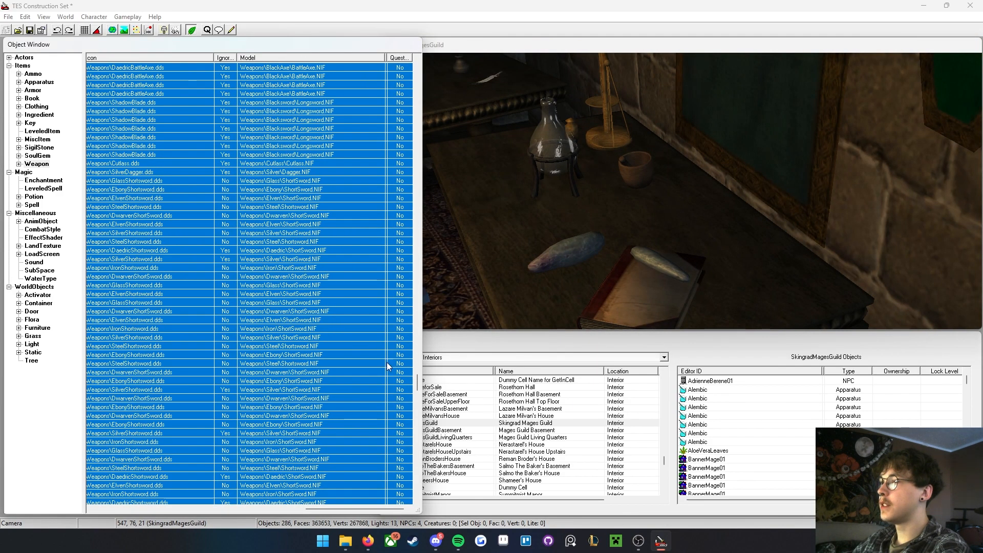
{"action": "left_click", "coordinate": [174, 407]}
{"action": "left_click_drag", "start_coordinate": [440, 327], "coordinate": [558, 69]}
{"action": "middle_click_drag", "start_coordinate": [535, 214], "coordinate": [688, 203], "text": "shift"}
{"action": "left_click_drag", "start_coordinate": [664, 160], "coordinate": [502, 184]}
- Lower the placed WeapHonorBlade to the floor by setting its reference Z position to about -109, and inspect its placement
{"action": "double_click", "coordinate": [575, 169]}
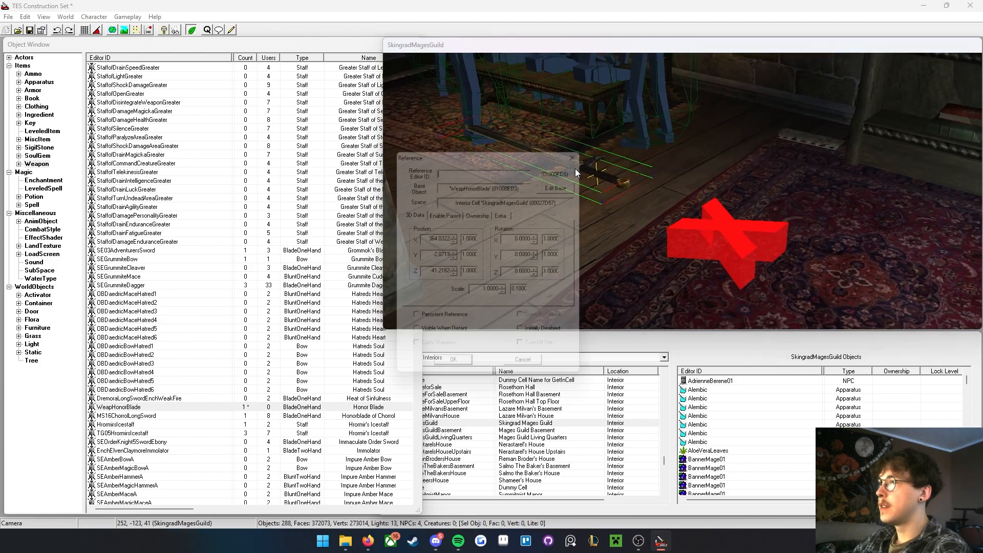
{"action": "left_click_drag", "start_coordinate": [469, 148], "coordinate": [735, 154]}
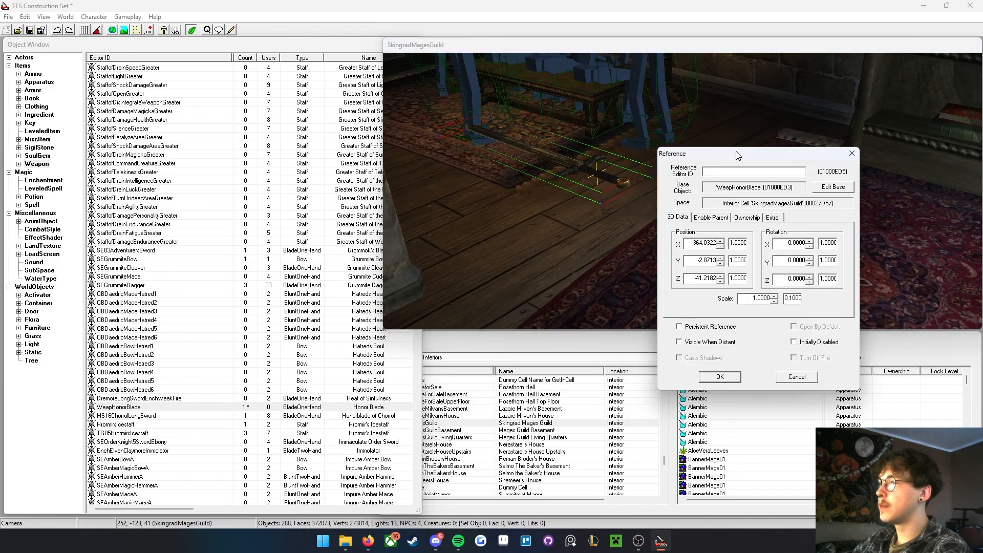
{"action": "left_click_drag", "start_coordinate": [722, 279], "coordinate": [721, 282]}
{"action": "mouse_move", "coordinate": [558, 284]}
{"action": "middle_mouse_down"}
{"action": "mouse_move", "coordinate": [580, 261]}
{"action": "mouse_move", "coordinate": [605, 279]}
{"action": "mouse_move", "coordinate": [582, 225]}
{"action": "mouse_move", "coordinate": [579, 247]}
{"action": "middle_mouse_up"}
{"action": "left_click", "coordinate": [764, 357]}
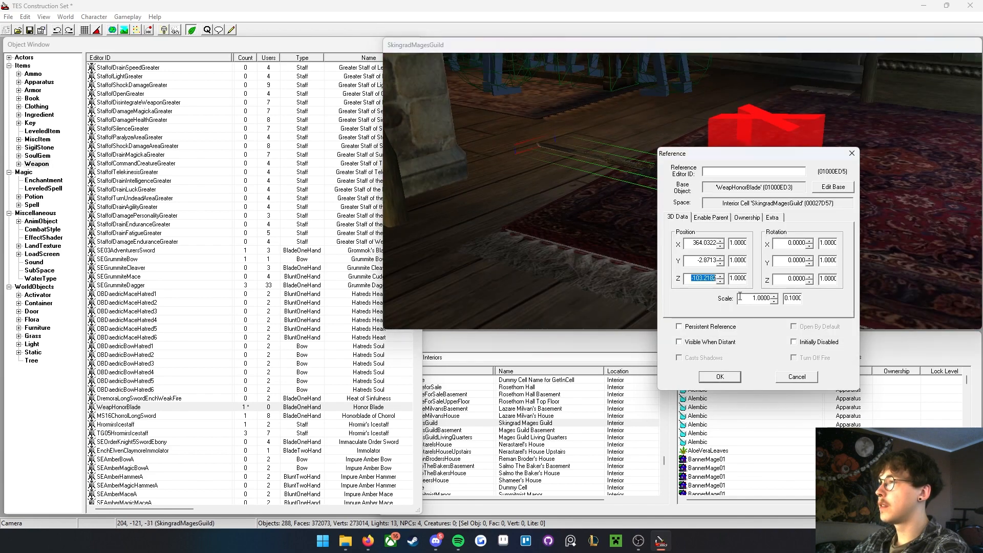
{"action": "left_click_drag", "start_coordinate": [720, 281], "coordinate": [720, 276]}
{"action": "left_click", "coordinate": [720, 376]}
{"action": "middle_click_drag", "start_coordinate": [681, 238], "coordinate": [679, 245]}
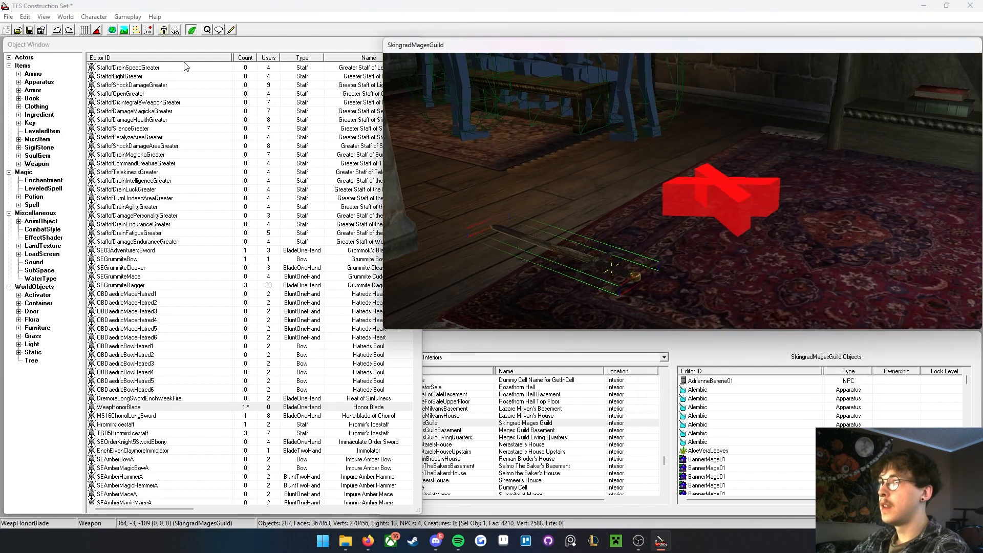
{"action": "middle_click_drag", "start_coordinate": [610, 193], "coordinate": [558, 358]}
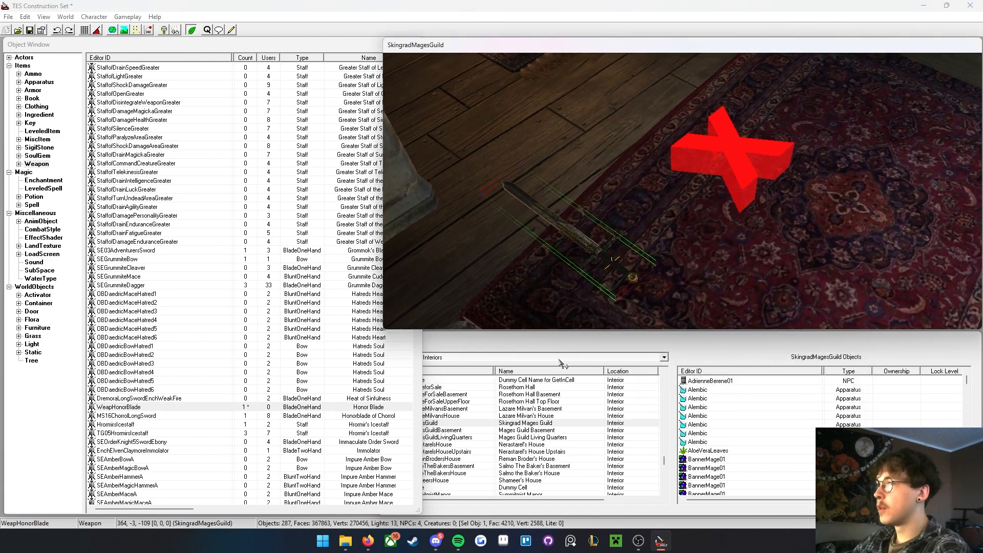
{"action": "mouse_move", "coordinate": [588, 265]}
{"action": "middle_mouse_down"}
{"action": "mouse_move", "coordinate": [604, 239]}
{"action": "mouse_move", "coordinate": [588, 262]}
{"action": "middle_mouse_up"}
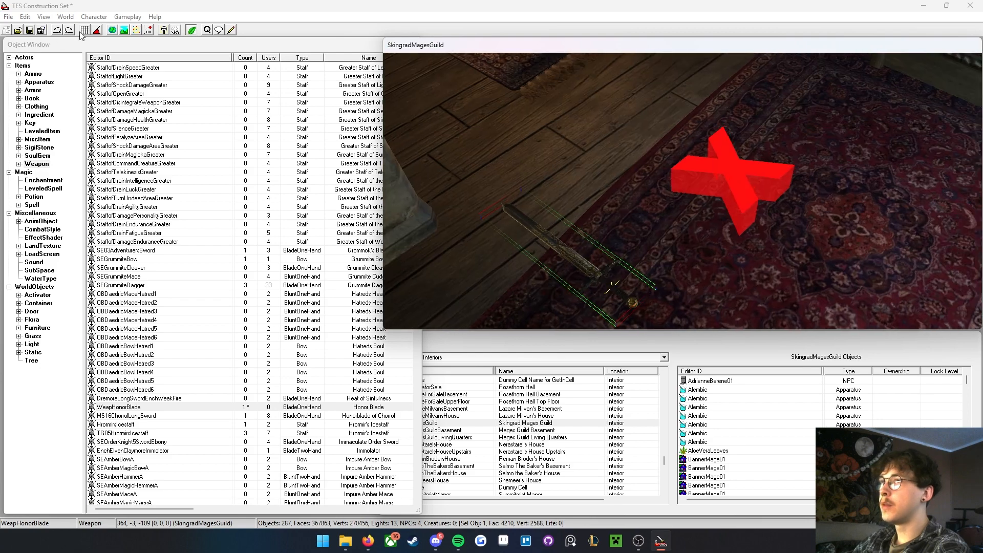
- Save the plugin as HonorBladeTUT in the Oblivion Data folder
{"action": "left_click", "coordinate": [8, 16]}
{"action": "left_click", "coordinate": [55, 6]}
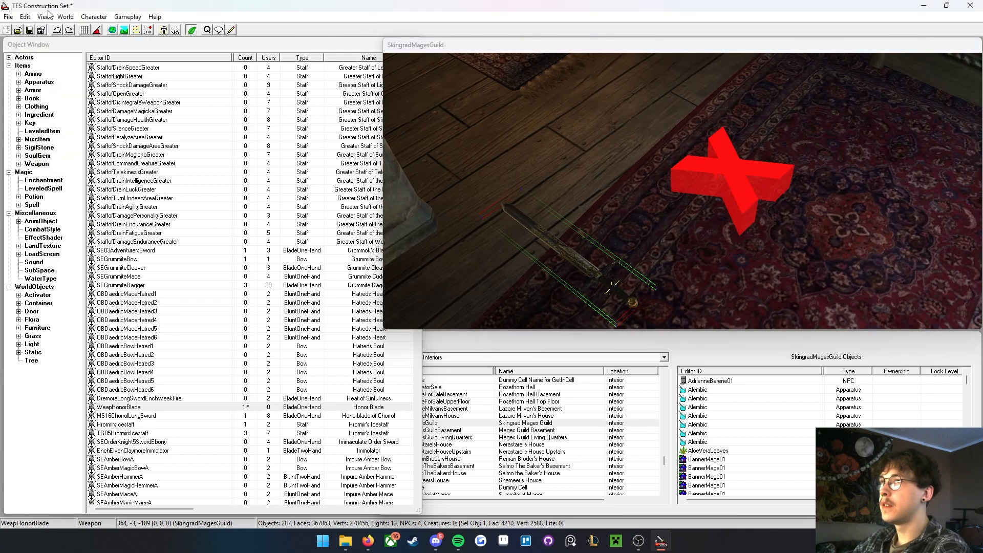
{"action": "left_click", "coordinate": [31, 32]}
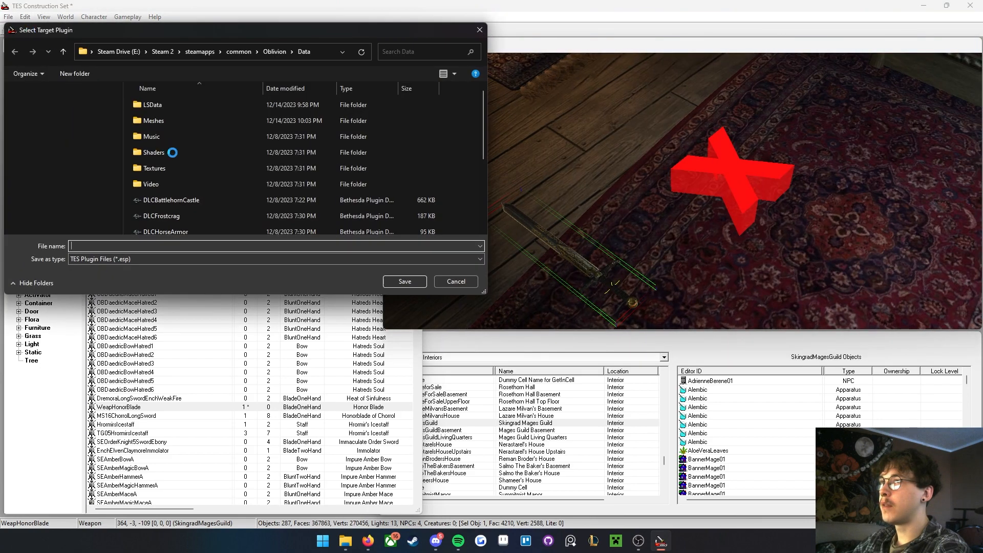
{"action": "type", "text": "H"}
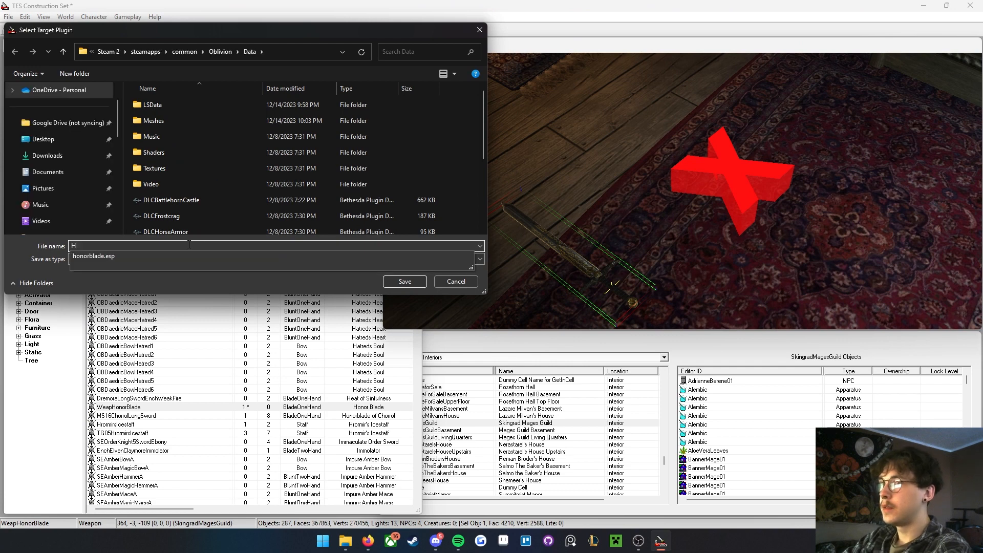
{"action": "type", "text": "onorBladeTUT"}
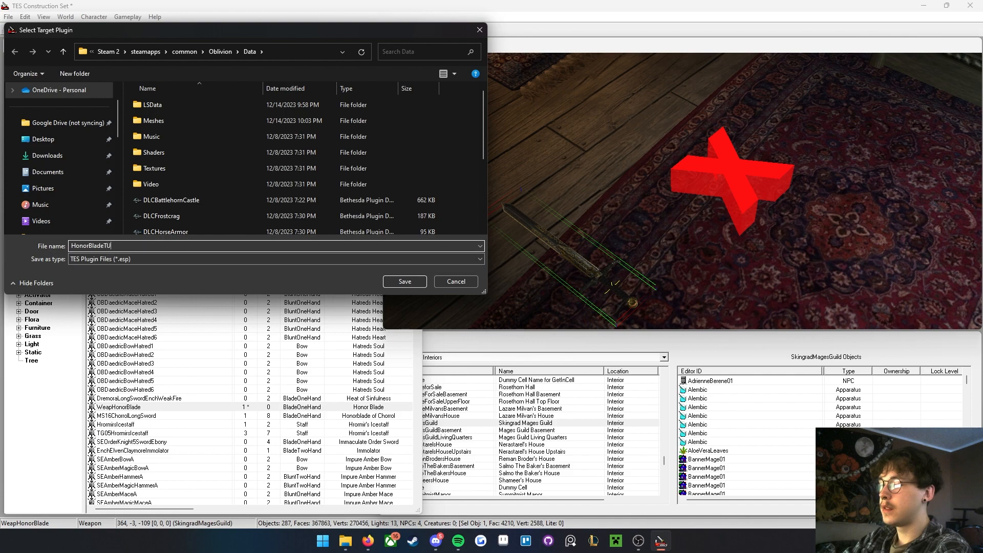
{"action": "key", "text": "Return"}
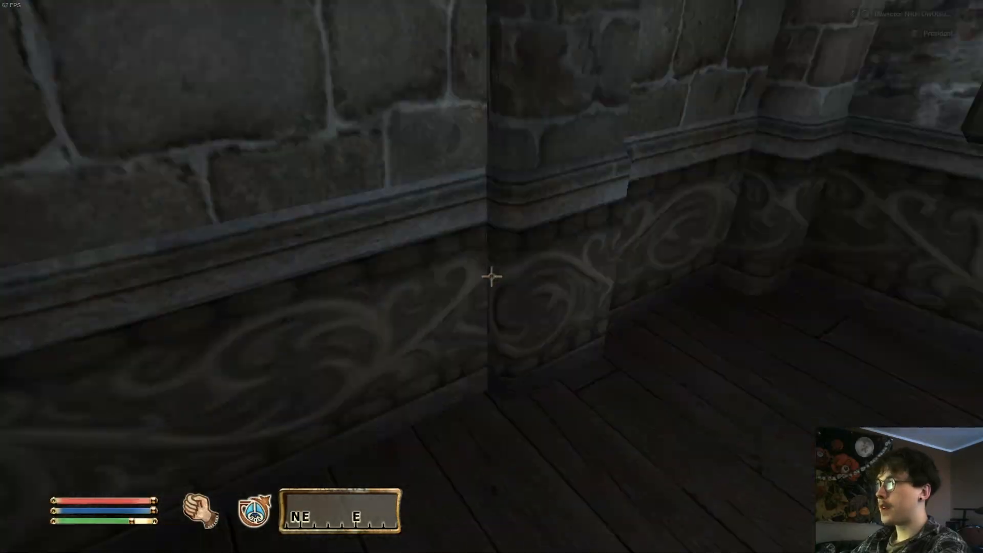
- Switch to Oblivion and examine the Honor Blade both drawn and sheathed on the character in third person
{"action": "key", "text": "w"}
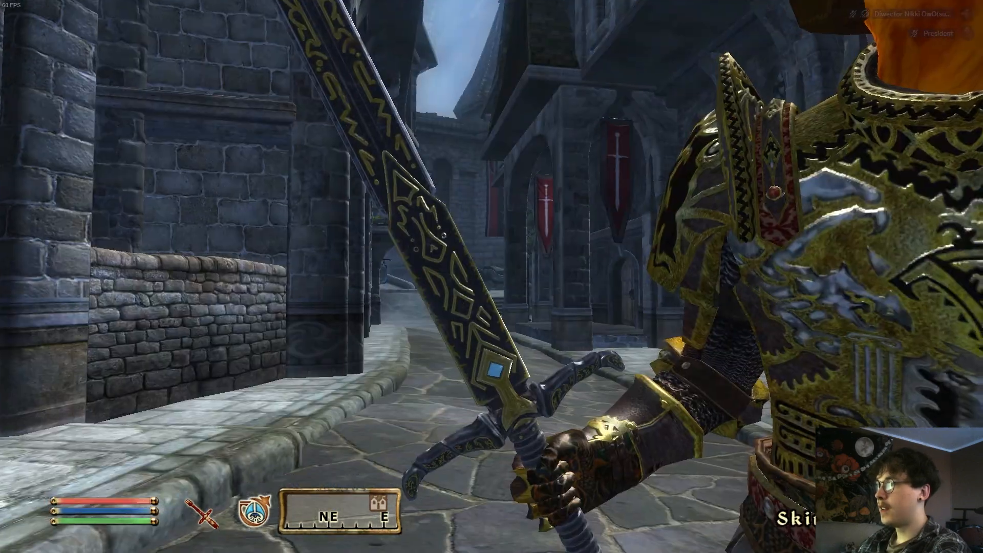
{"action": "key", "text": "s"}
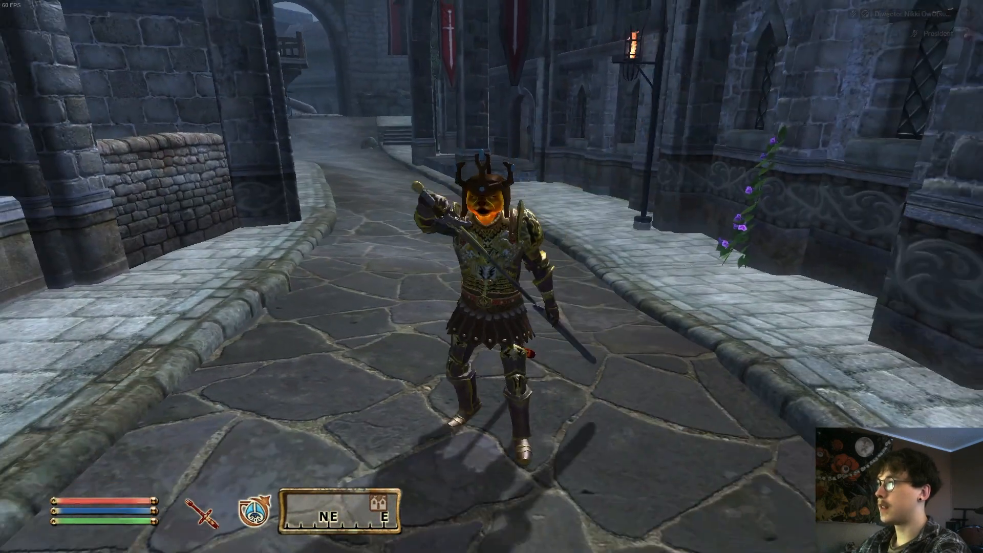
{"action": "key", "text": "f"}
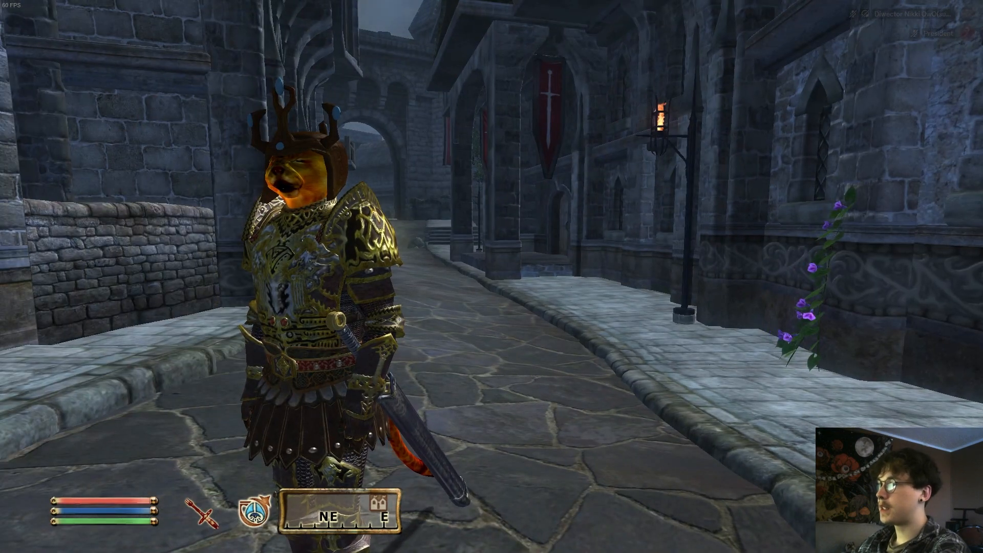
- Run the tfc console command to toggle the free camera and view the drawn Honor Blade in first person
{"action": "key", "text": "grave"}
{"action": "type", "text": "tfc"}
{"action": "key", "text": "Return"}
{"action": "key", "text": "grave"}
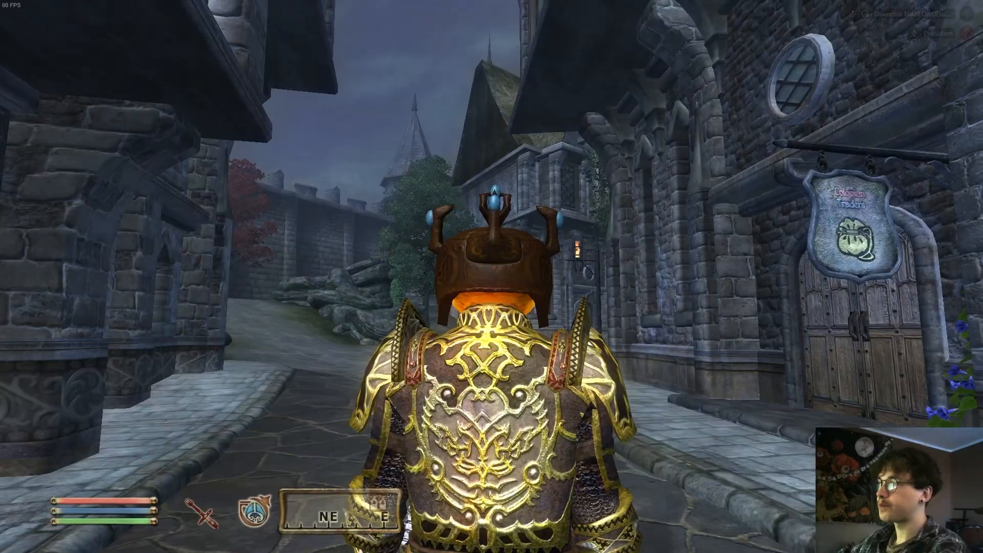
{"action": "key", "text": "r"}
{"action": "key", "text": "f"}
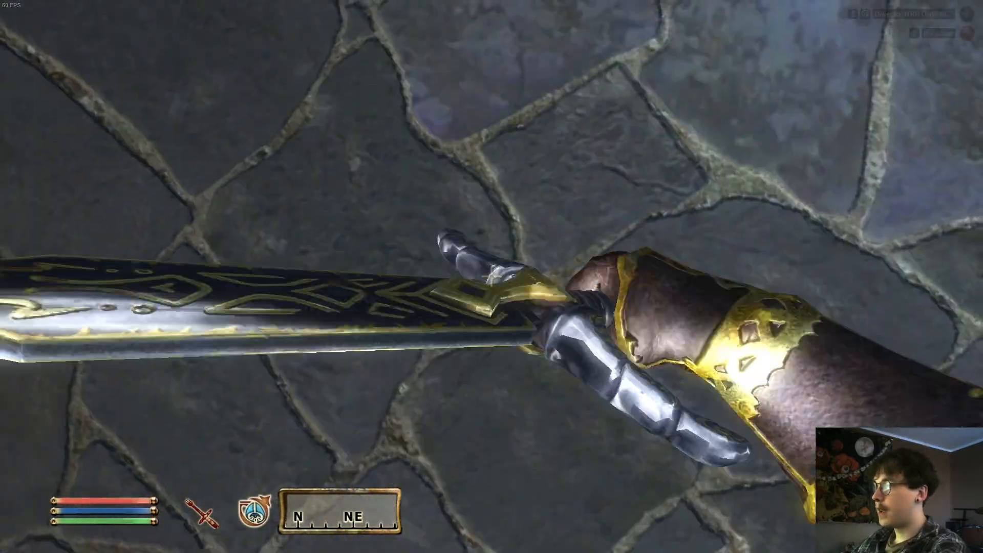
- Walk along the Skingrad street and test swinging the Honor Blade in first person
{"action": "key", "text": "w"}
{"action": "left_click", "coordinate": [491, 276]}
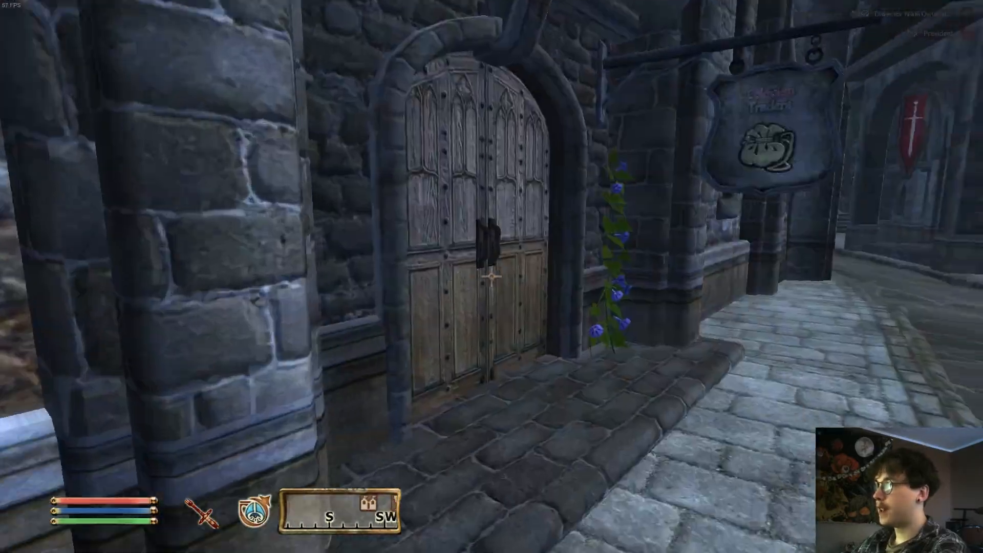
{"action": "key", "text": "w"}
{"action": "left_click", "coordinate": [491, 277]}
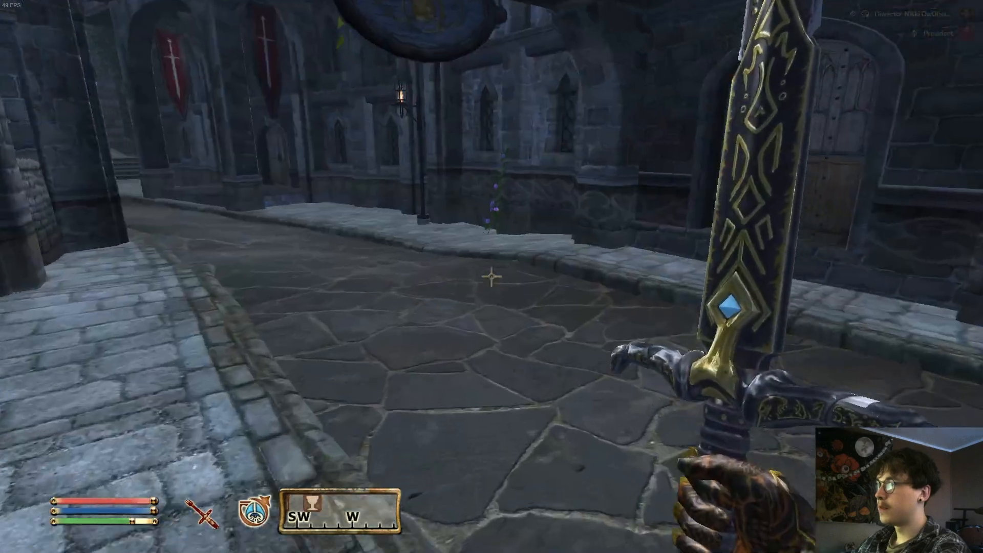
- Quicksave the game and walk up to the barefoot townsperson with the Honor Blade drawn
{"action": "key", "text": "F5"}
{"action": "key", "text": "w"}
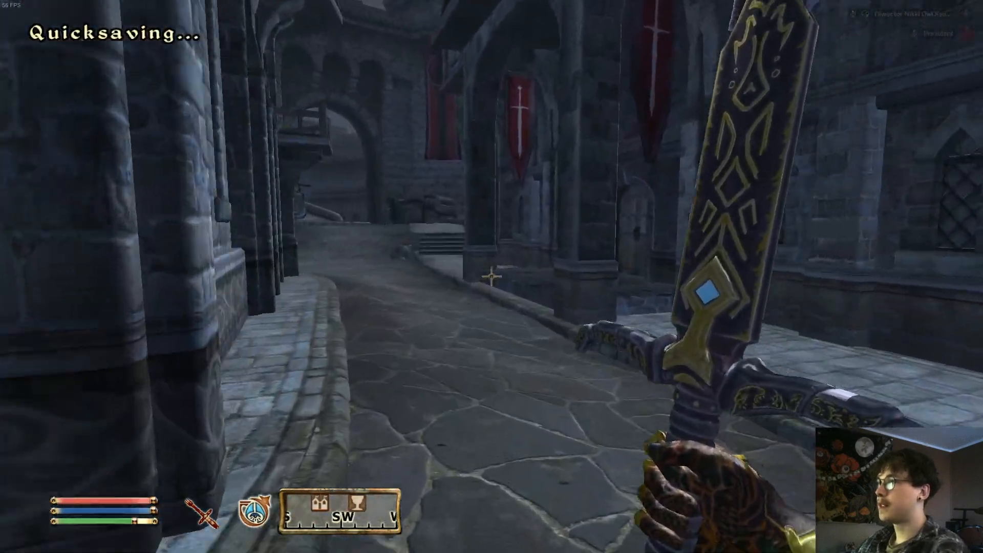
{"action": "key", "text": "w"}
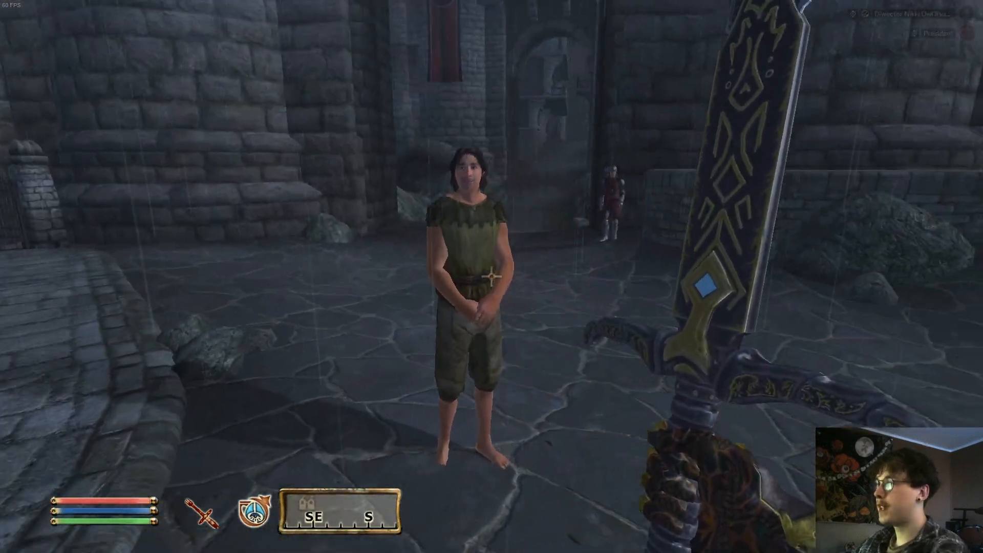
{"action": "key", "text": "w"}
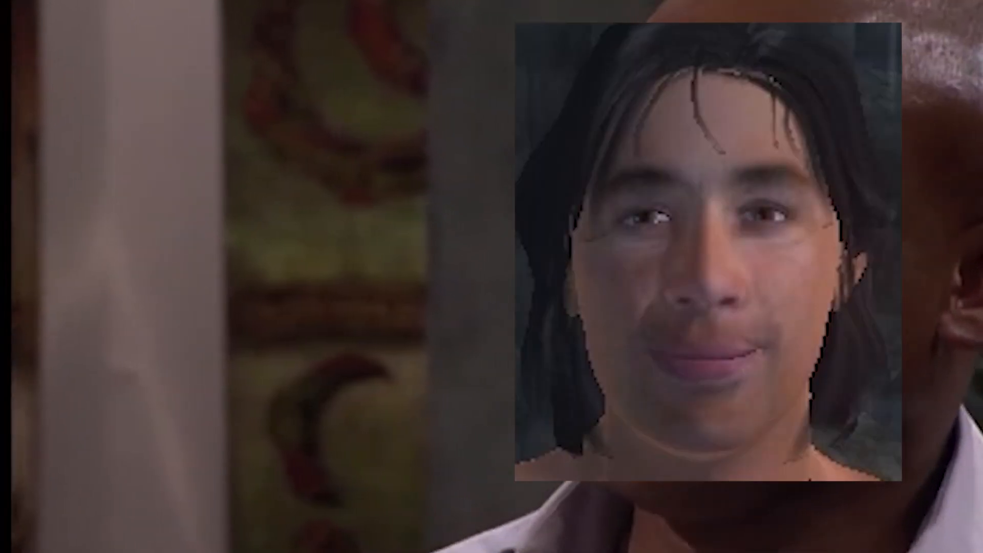